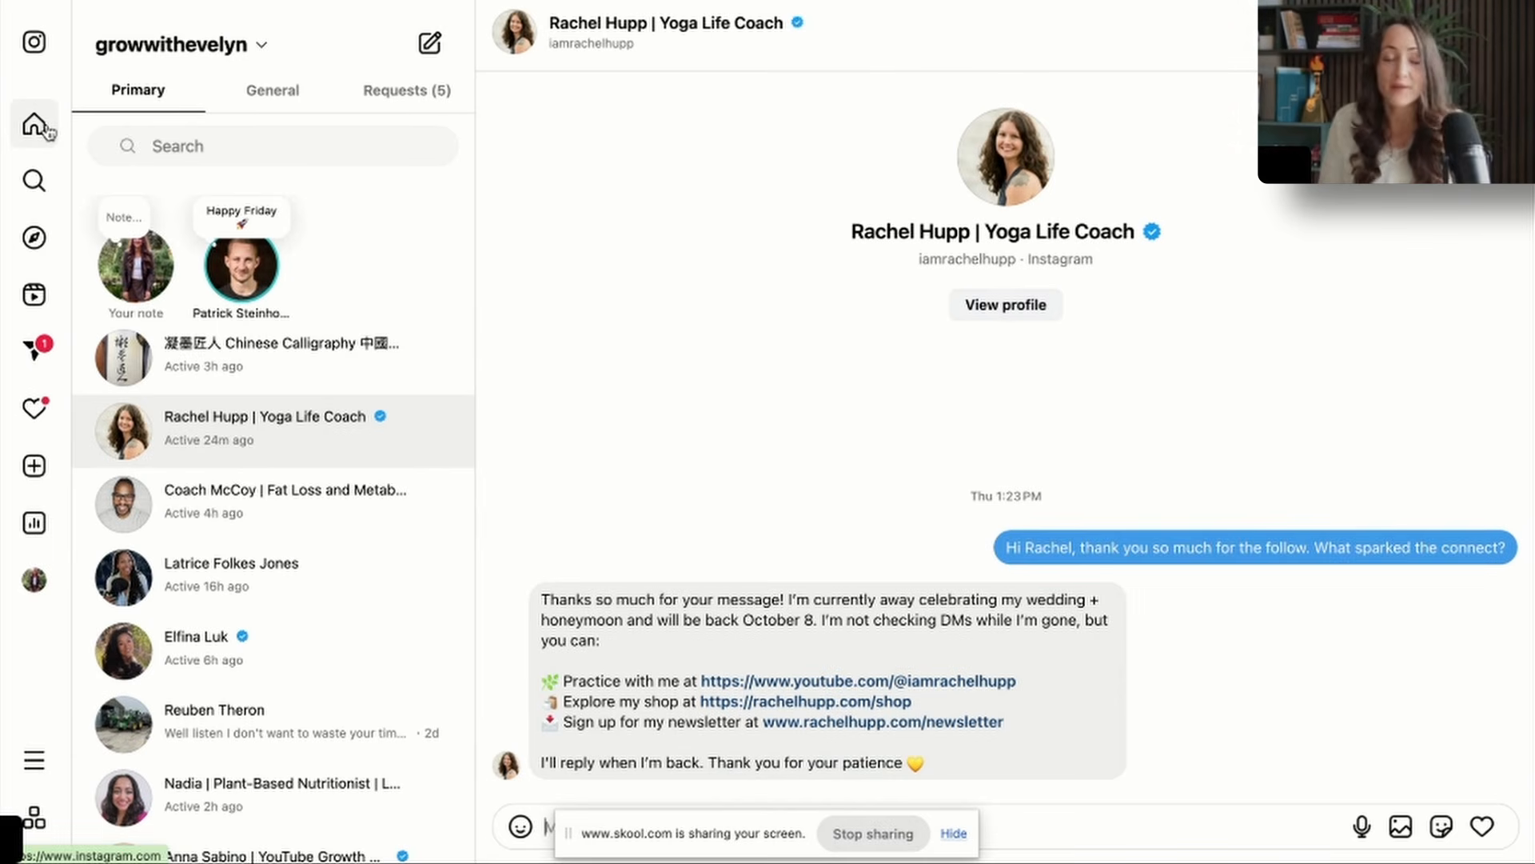
Open your own Instagram profile, close the message pop-up, and look over the grid of recent posts.
left_click(36, 125)
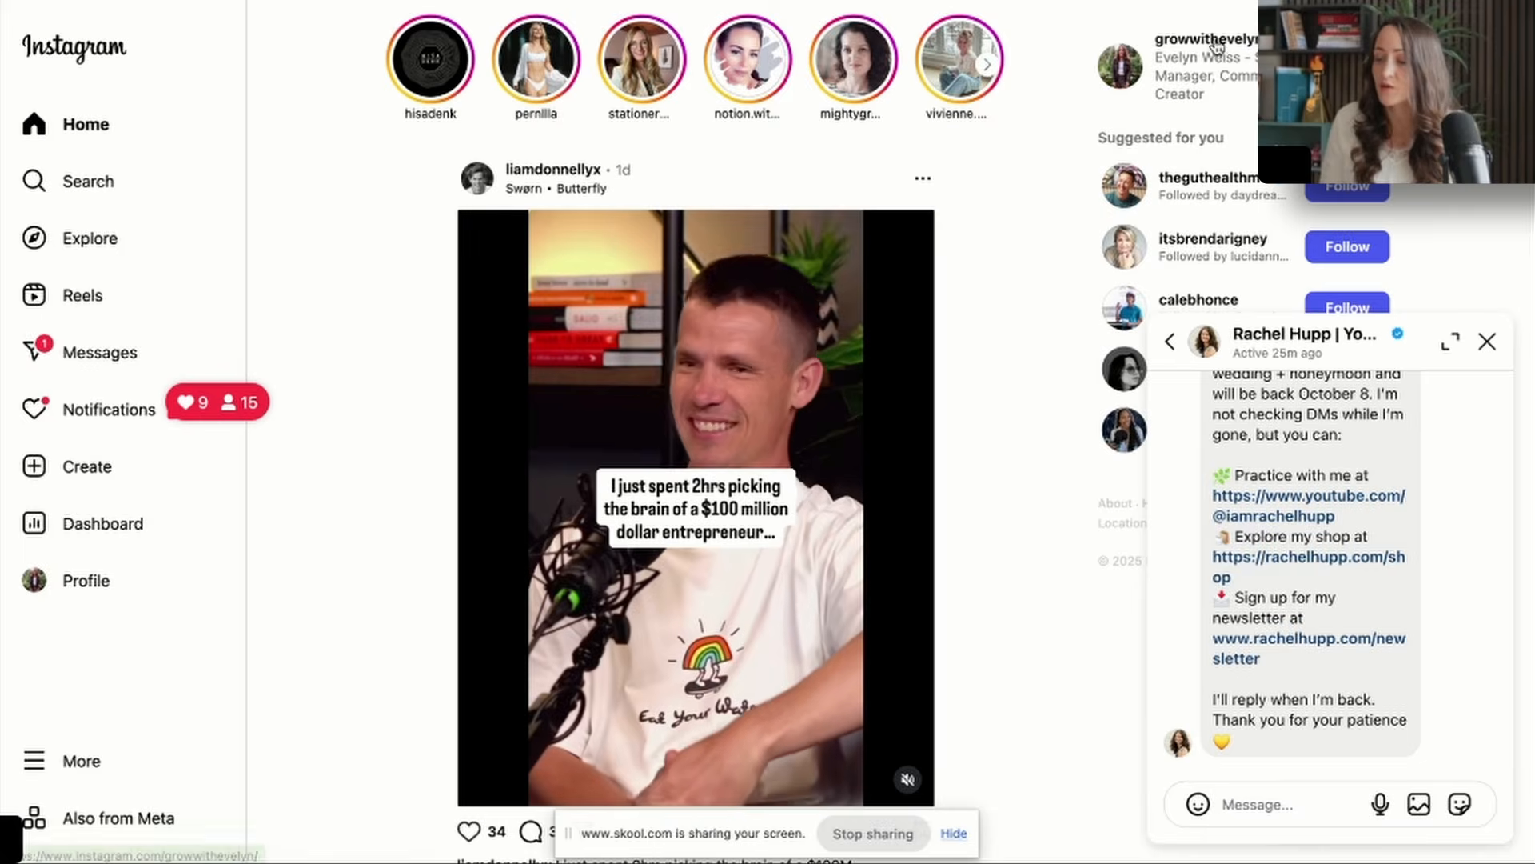
left_click(1218, 43)
left_click(1487, 342)
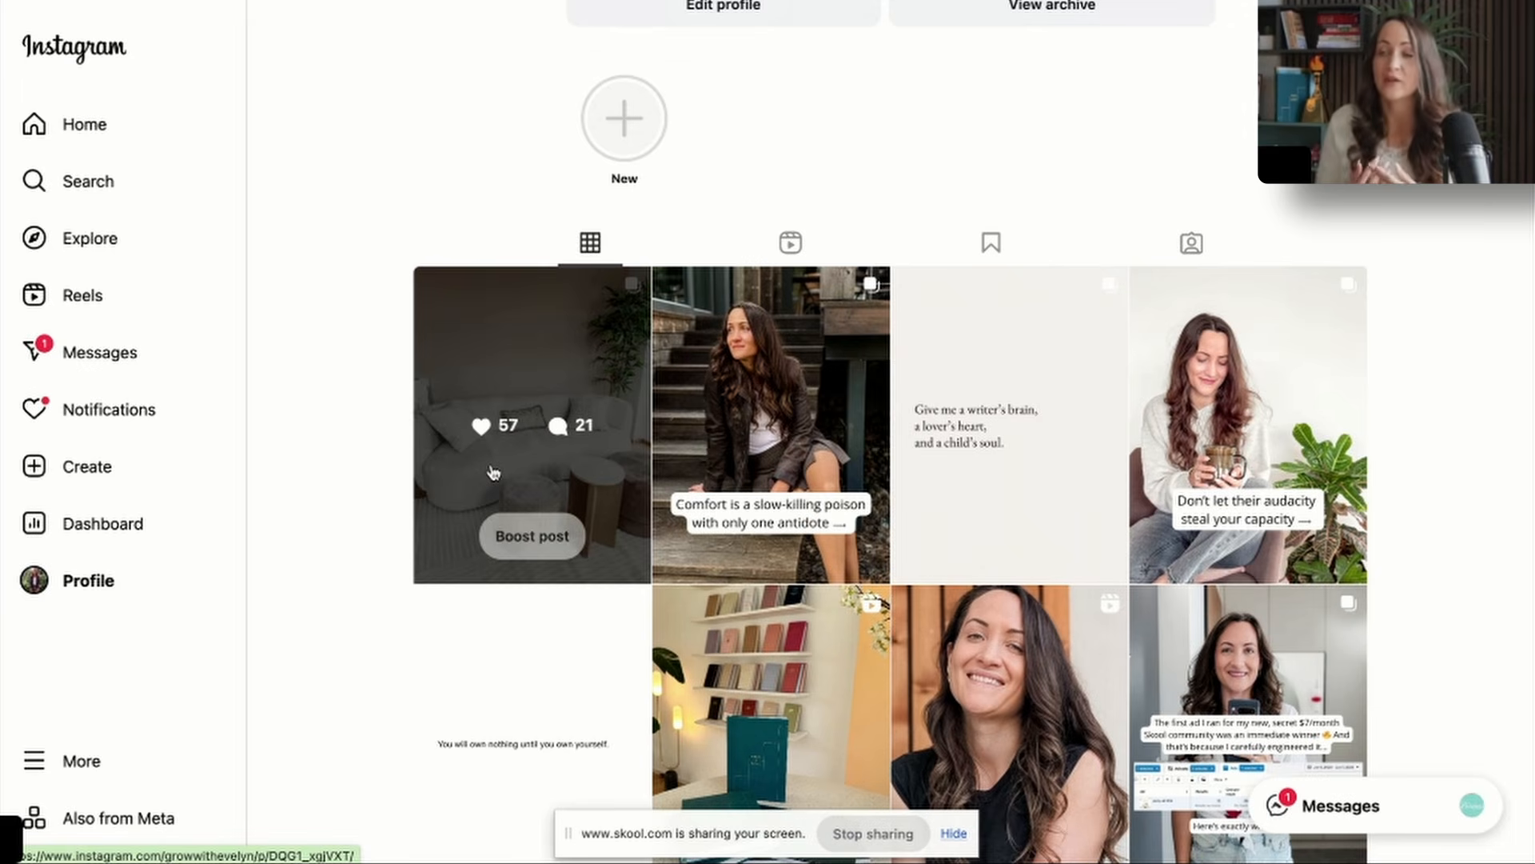
scroll(662, 406, "up", 3)
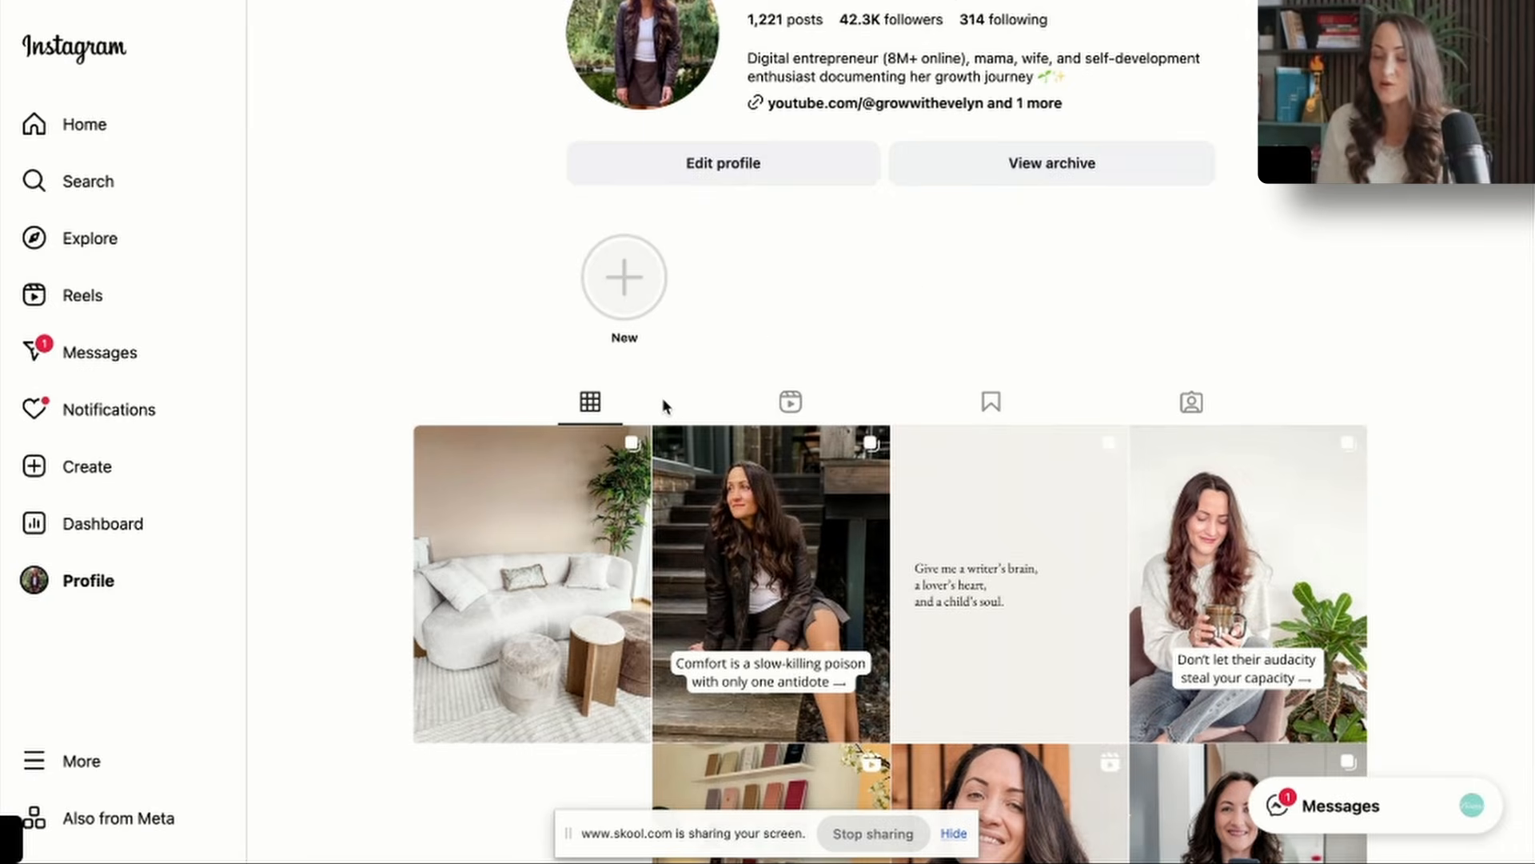
scroll(814, 528, "down", 2)
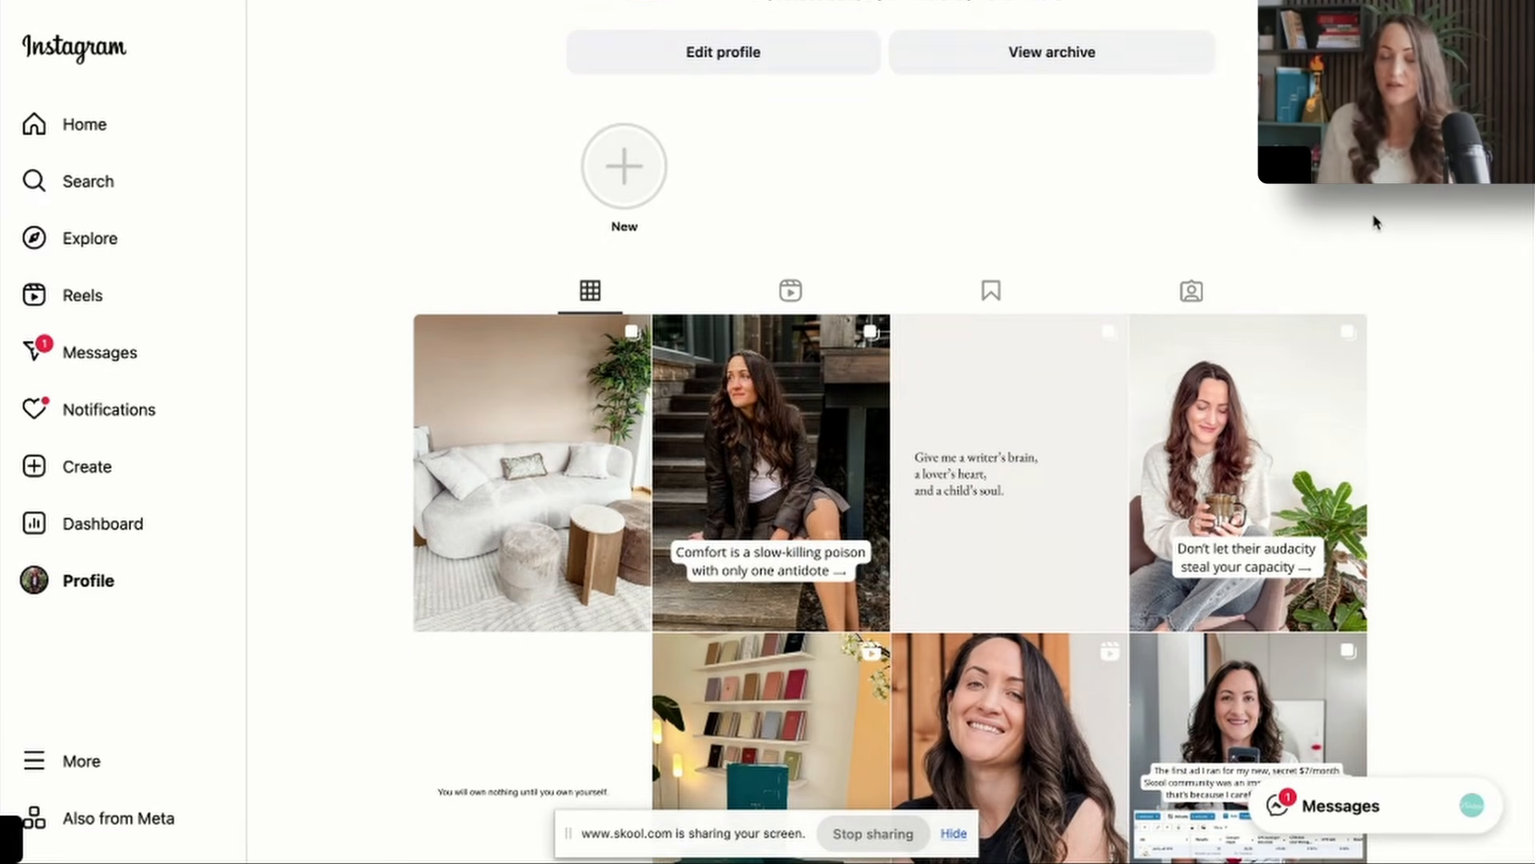
mouse_move(778, 411)
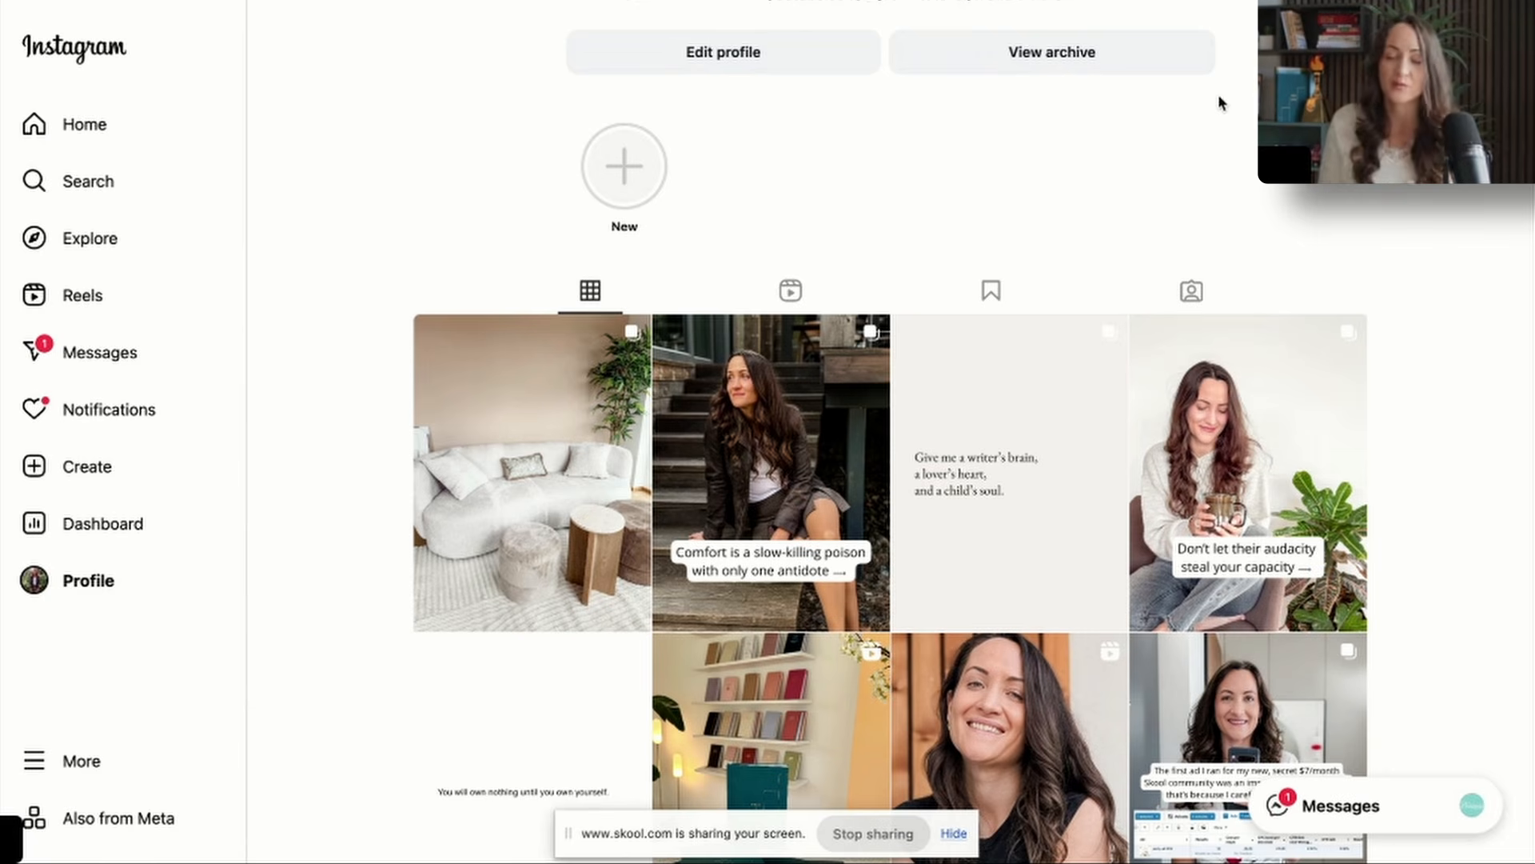
Switch to Canva in a new browser tab and find the Comfort x Courage design among the recent designs.
key("ctrl+t")
type("ca")
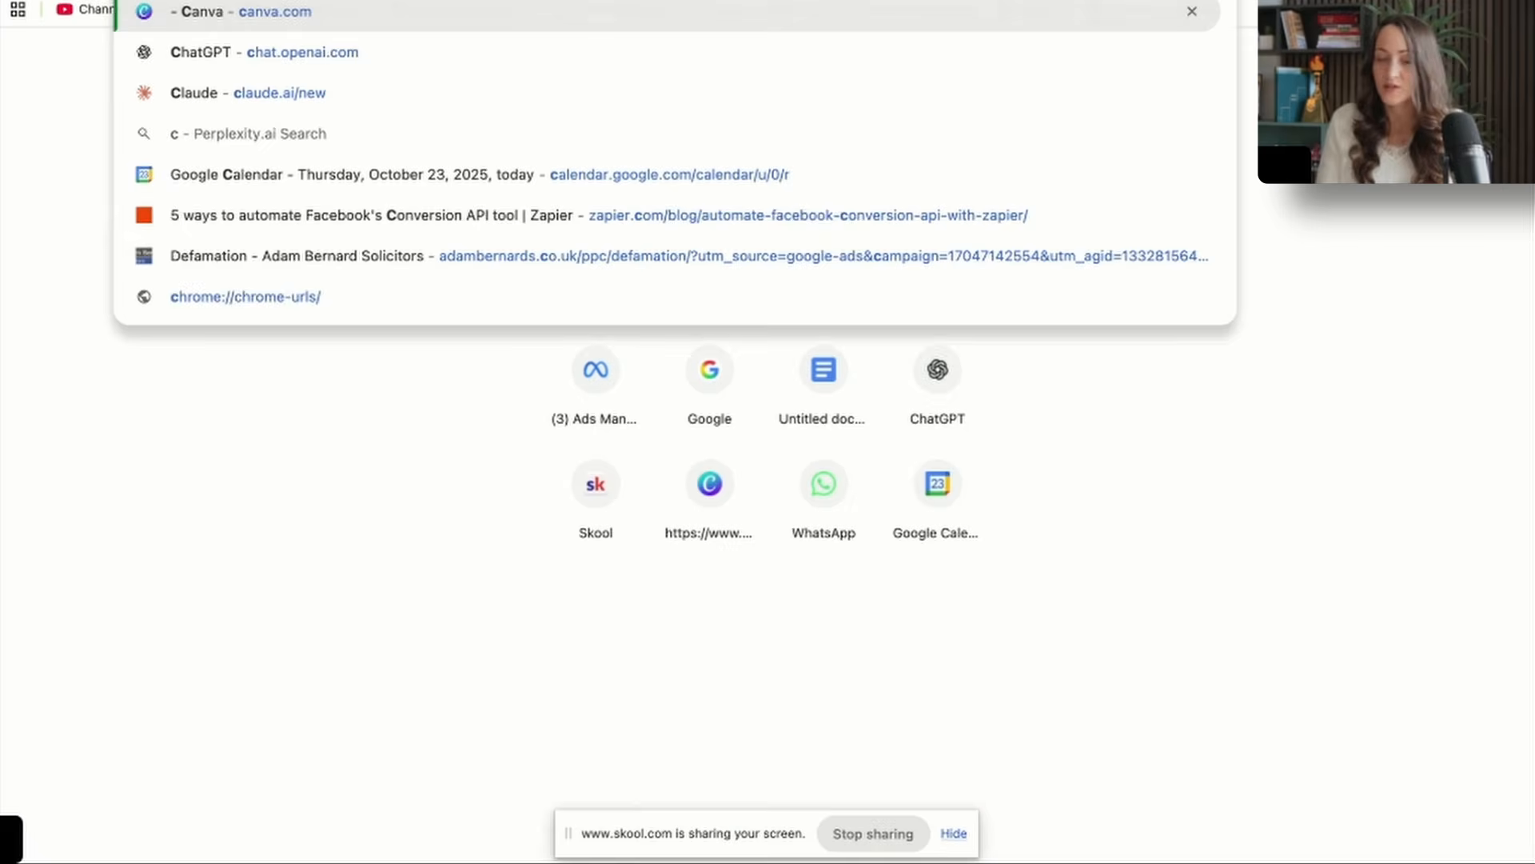
key("Return")
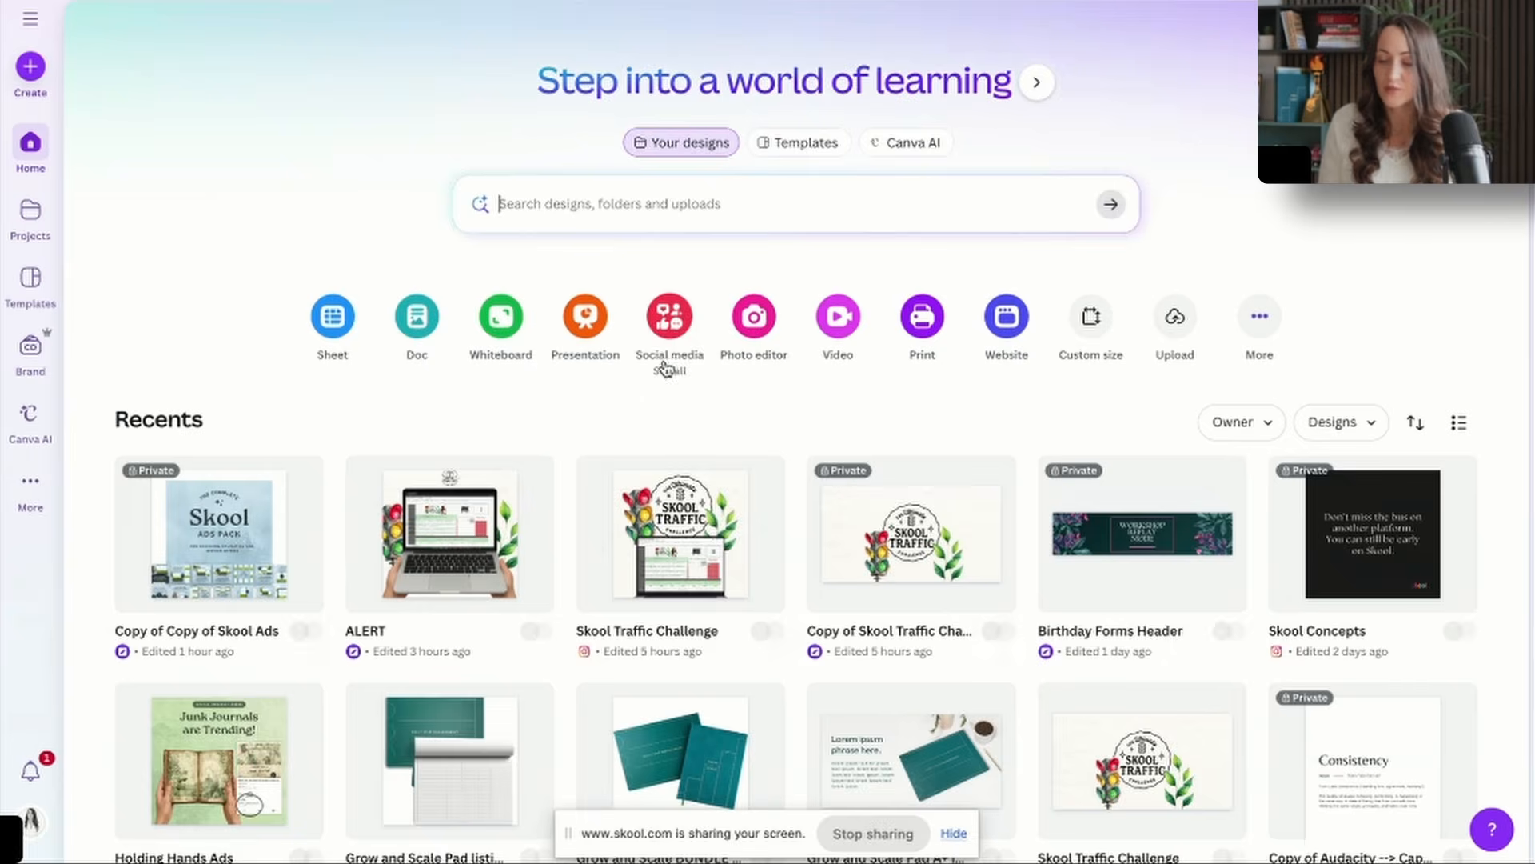
scroll(665, 367, "down", 5)
scroll(732, 602, "down", 4)
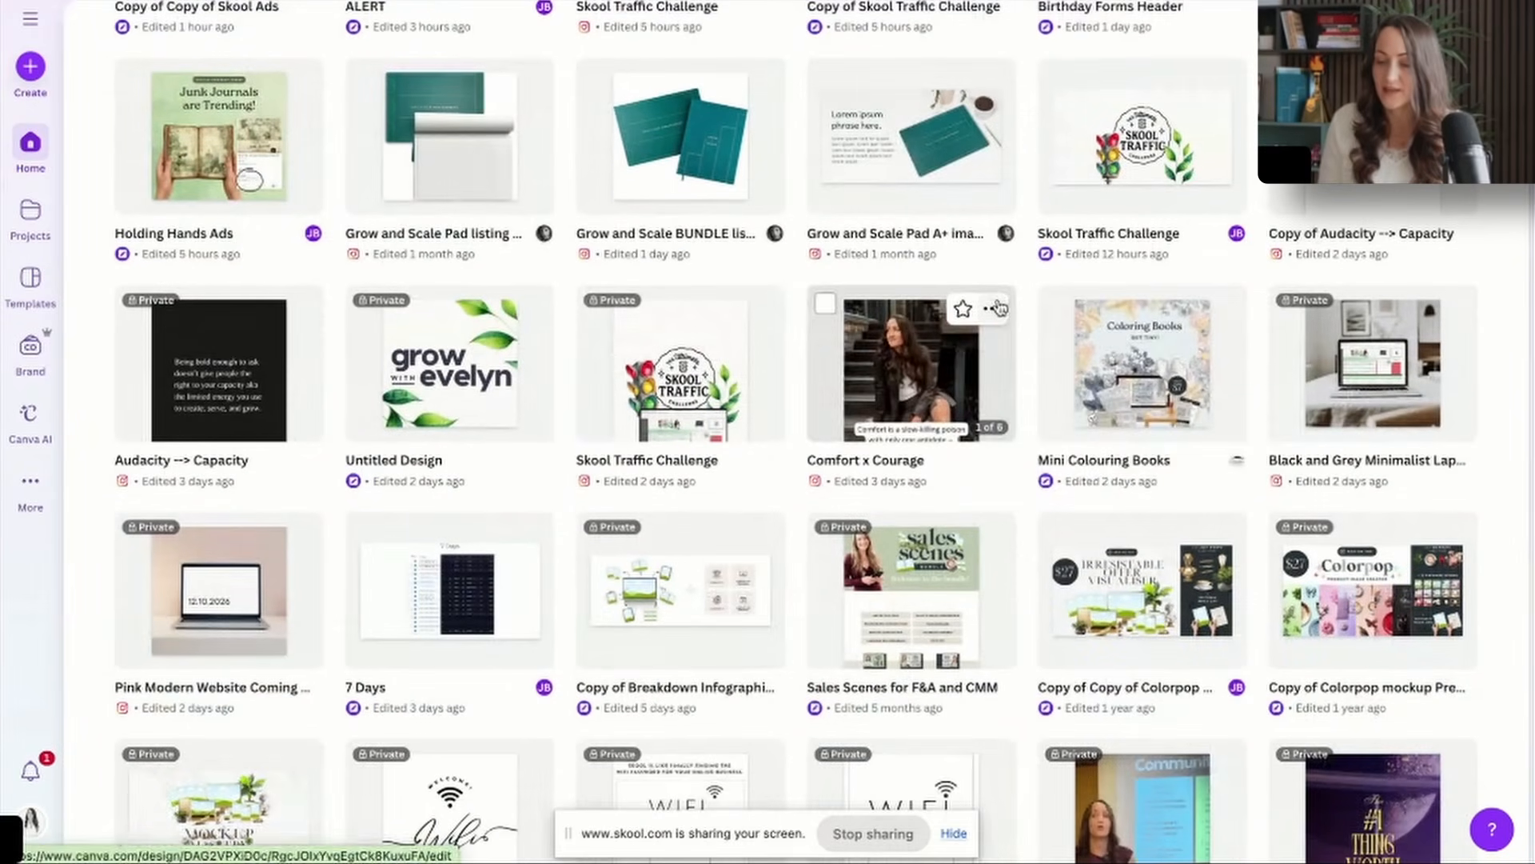
scroll(762, 444, "up", 8)
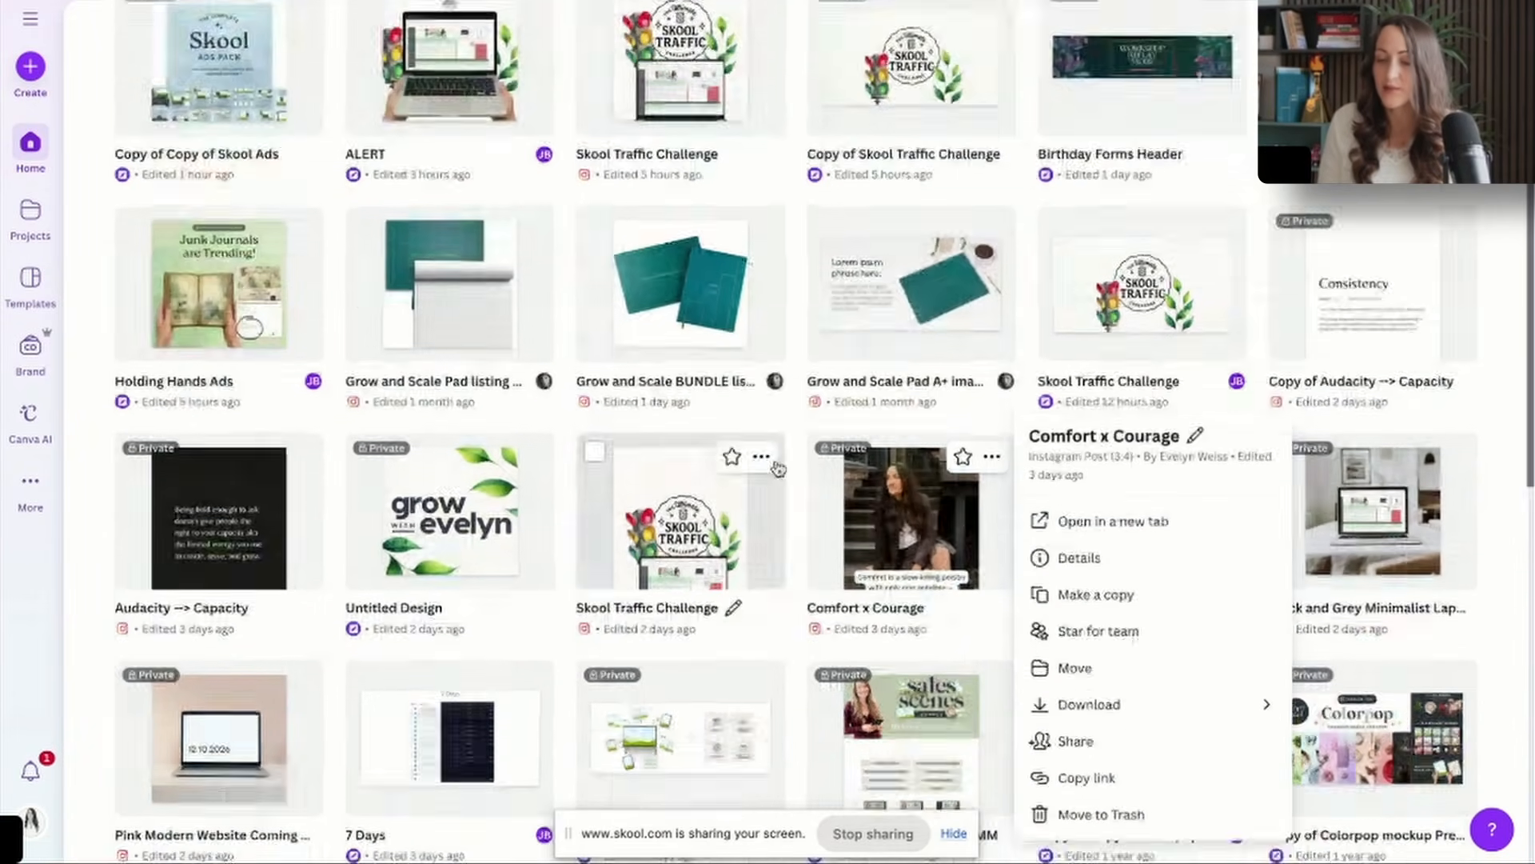
Create a blank Instagram Post (4:5) design and paste the portrait photo so that it fills the page.
left_click(679, 334)
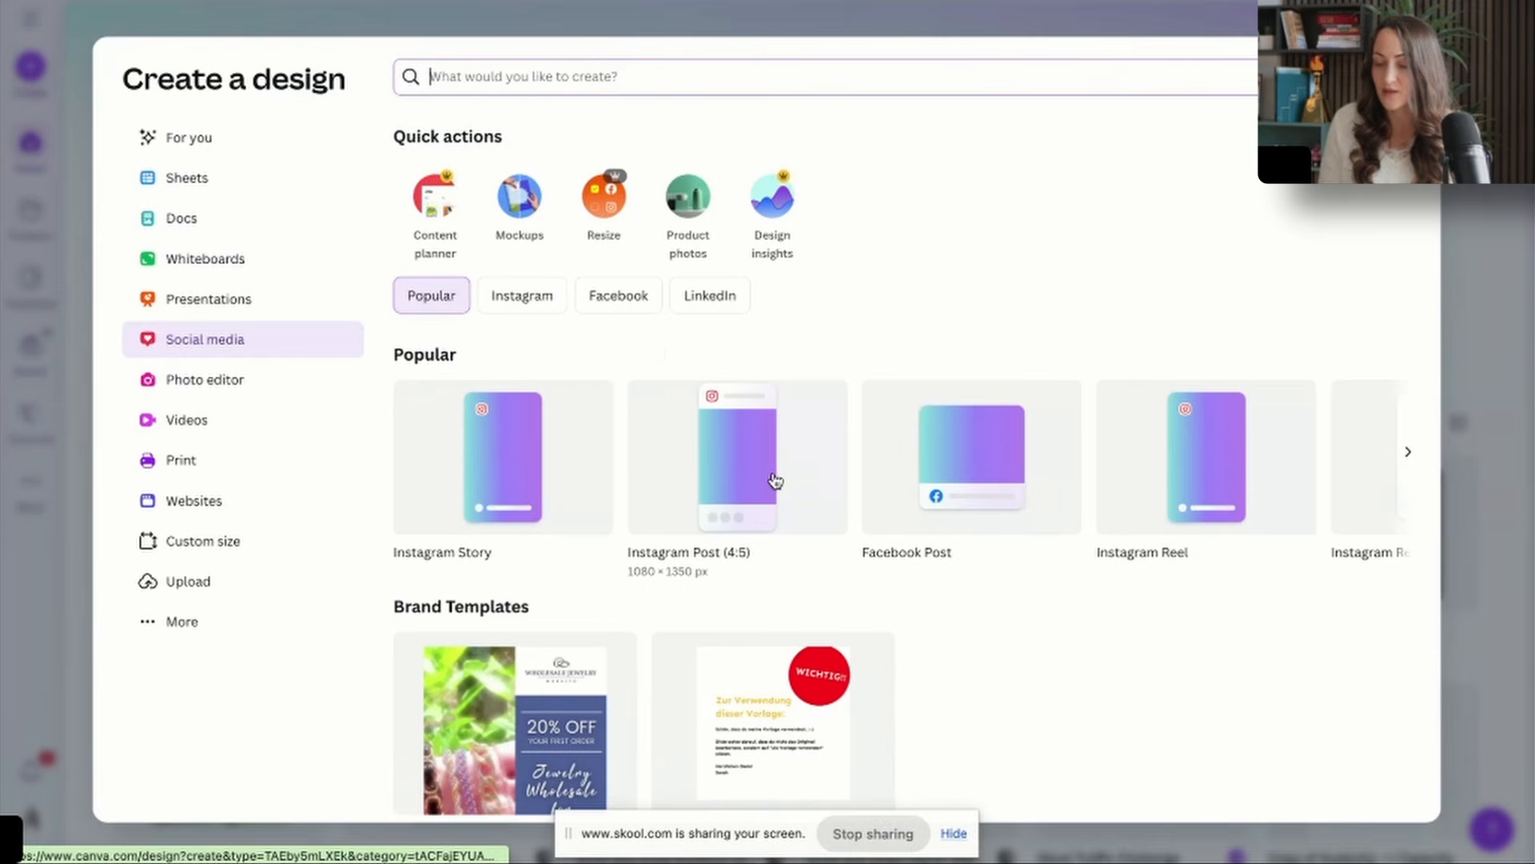
left_click(766, 467)
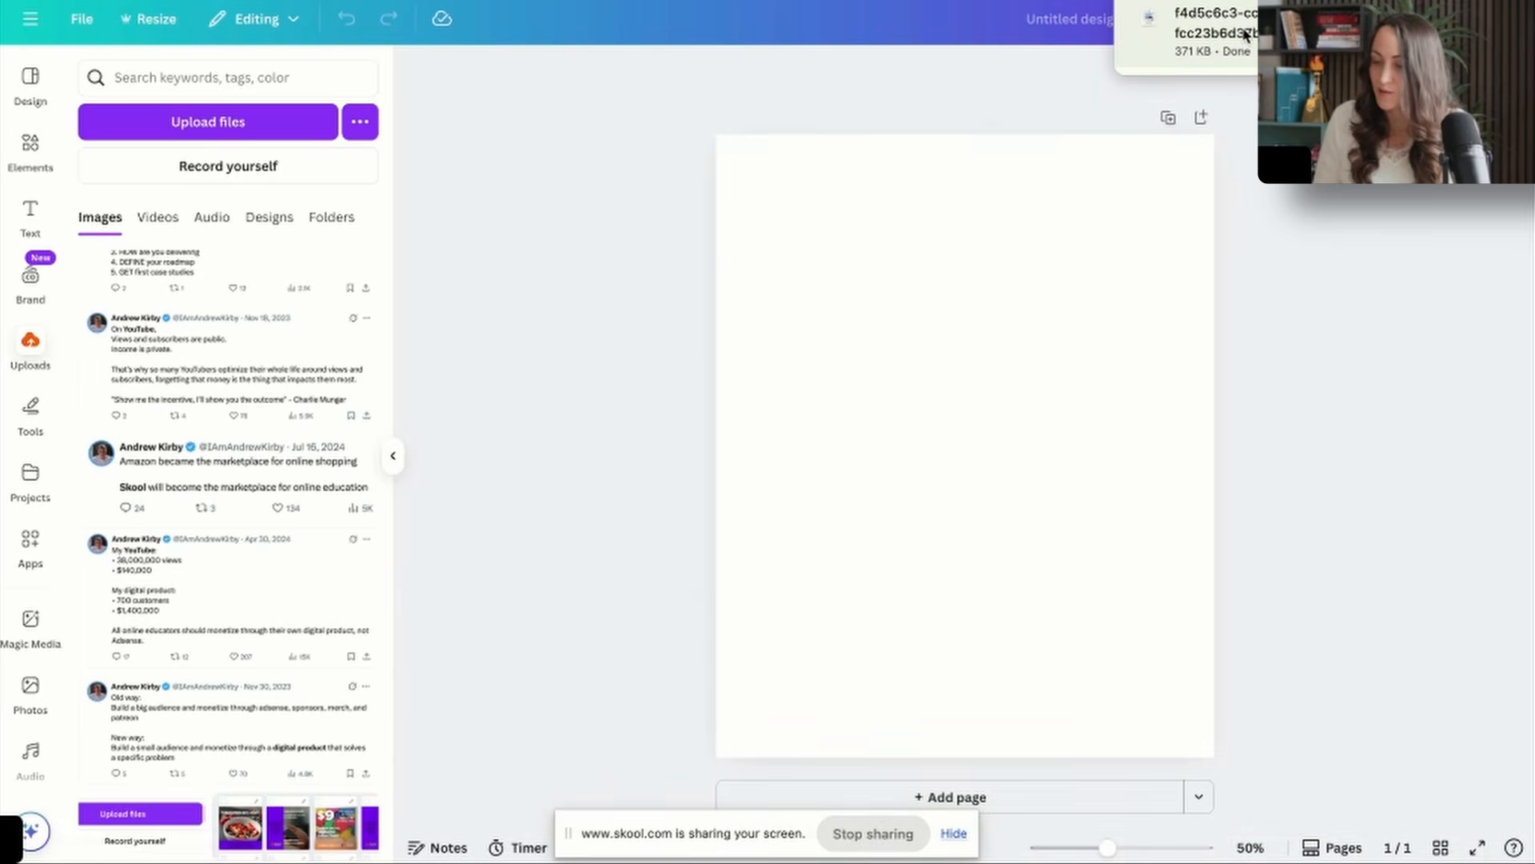
key("super+v")
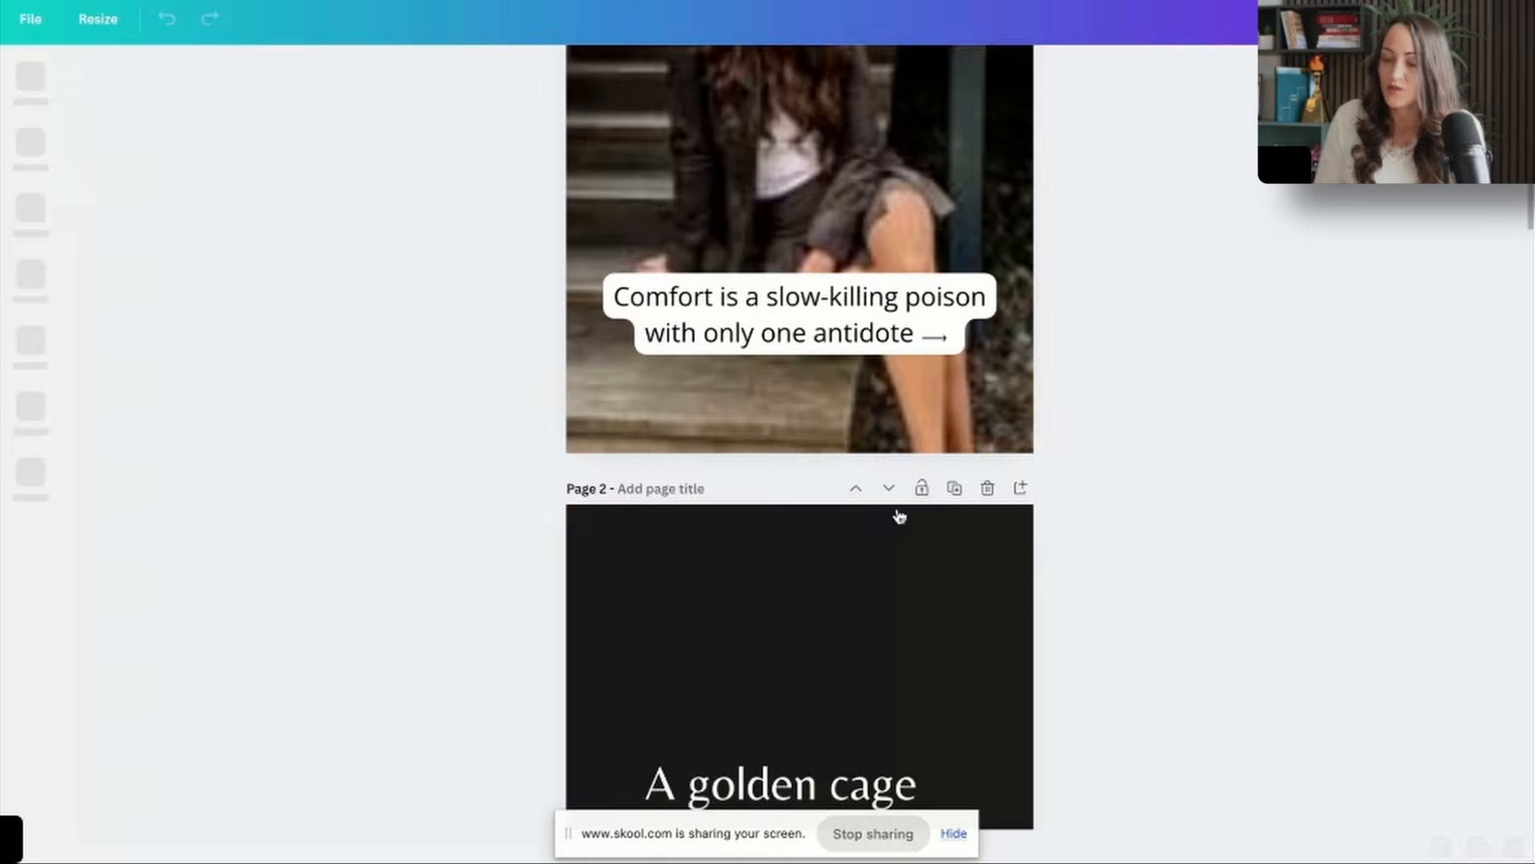
scroll(823, 376, "up", 1)
left_click(817, 378)
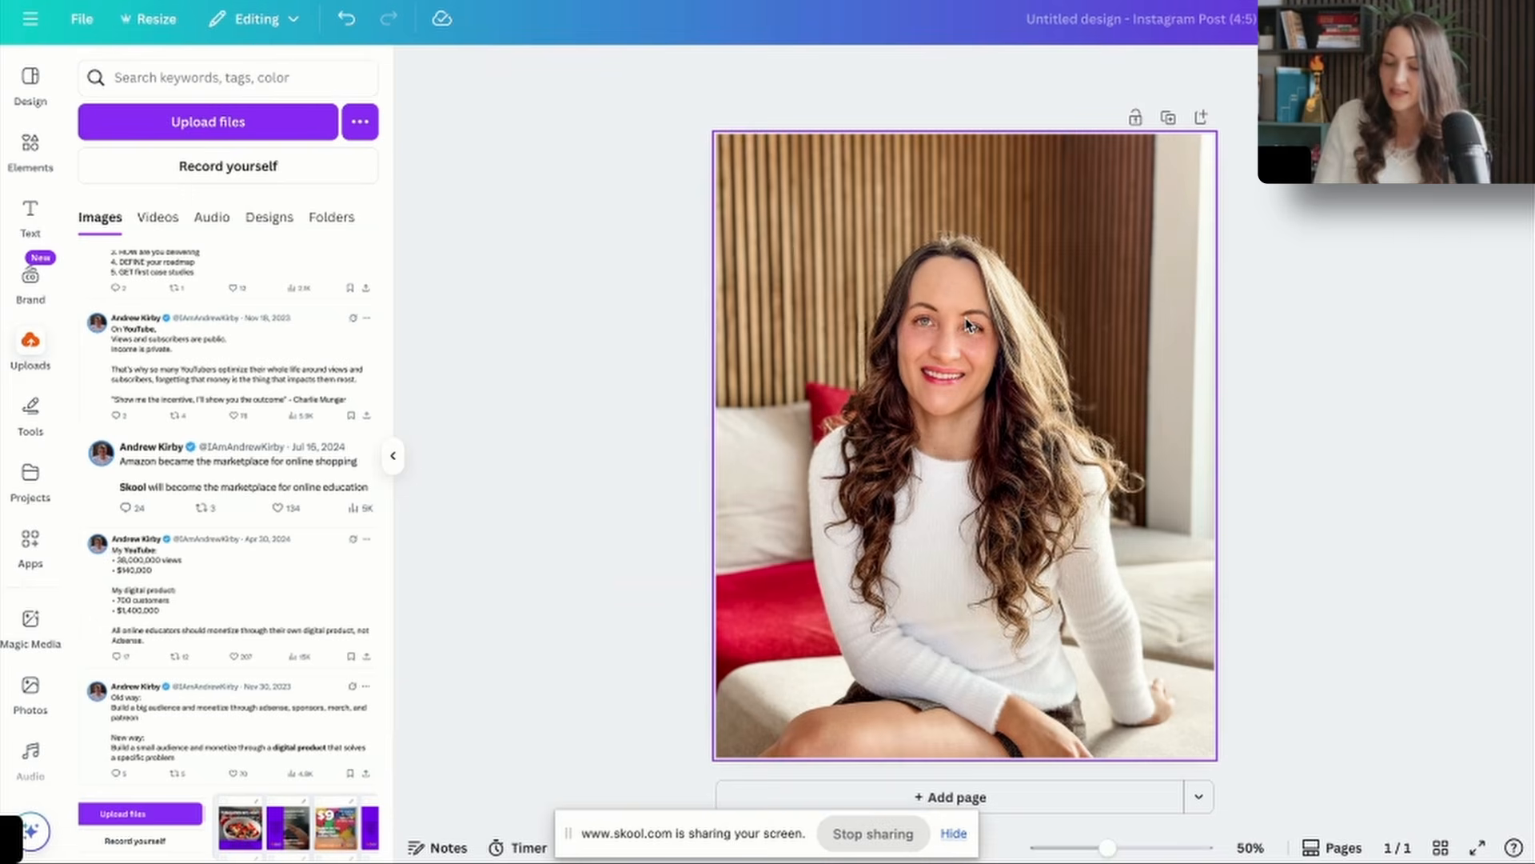
Paste the Comfort x Courage caption over the photo and reword it as "3 Harsh Truths I Learned Building A 50k/Month Community", keeping the arrow.
type("Comfort is a slow-killing poison with only one antidote →")
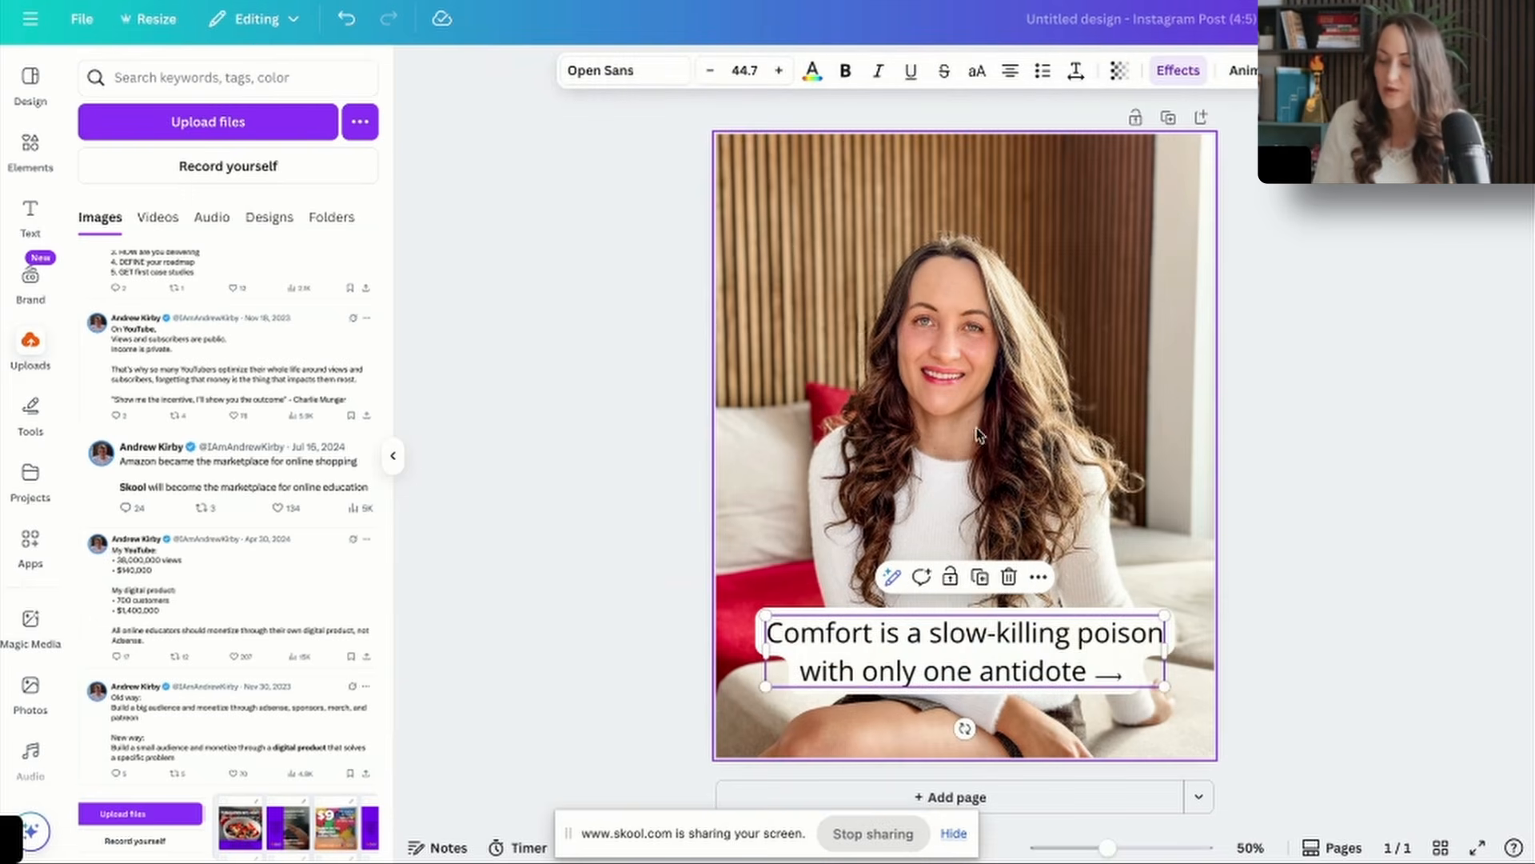
left_click_drag(1014, 670, 779, 616)
left_click(1015, 645)
left_click(1084, 646)
type("3 Hars")
type("h Truths I Lear")
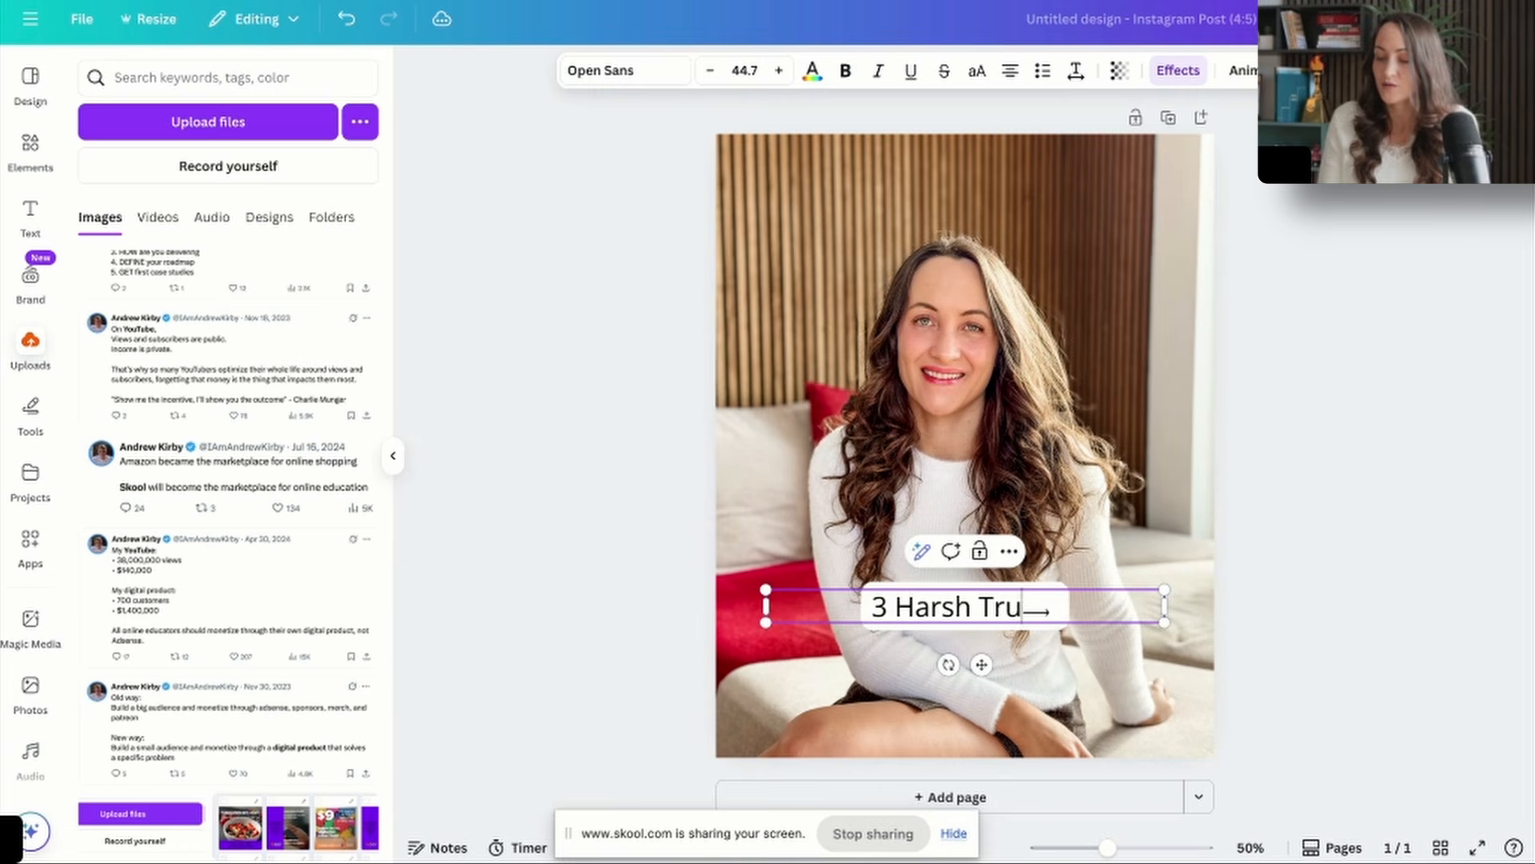
type("ned Buildi")
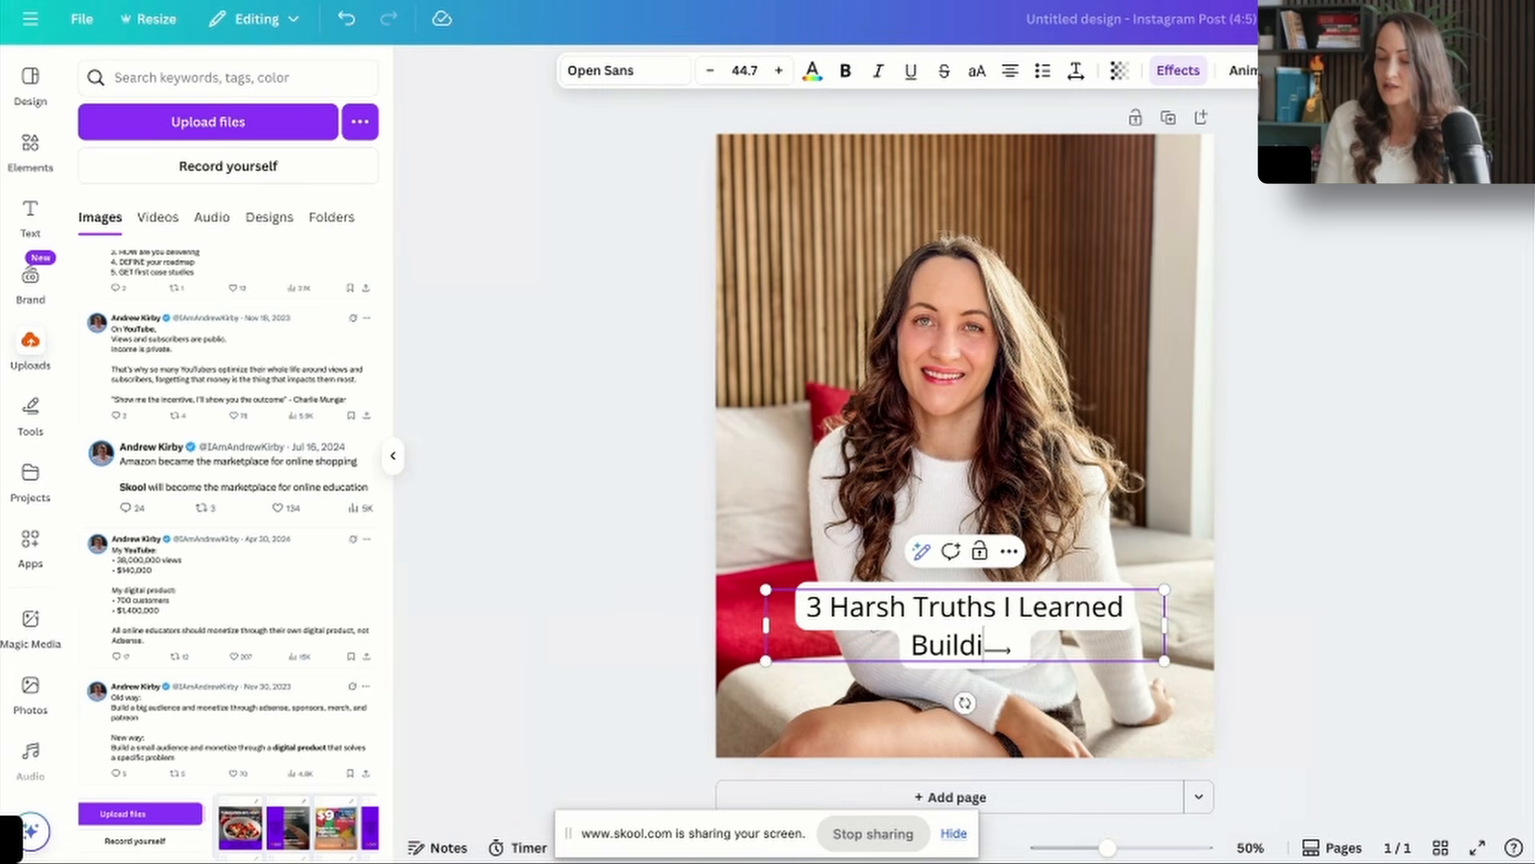
type("ng A 50k")
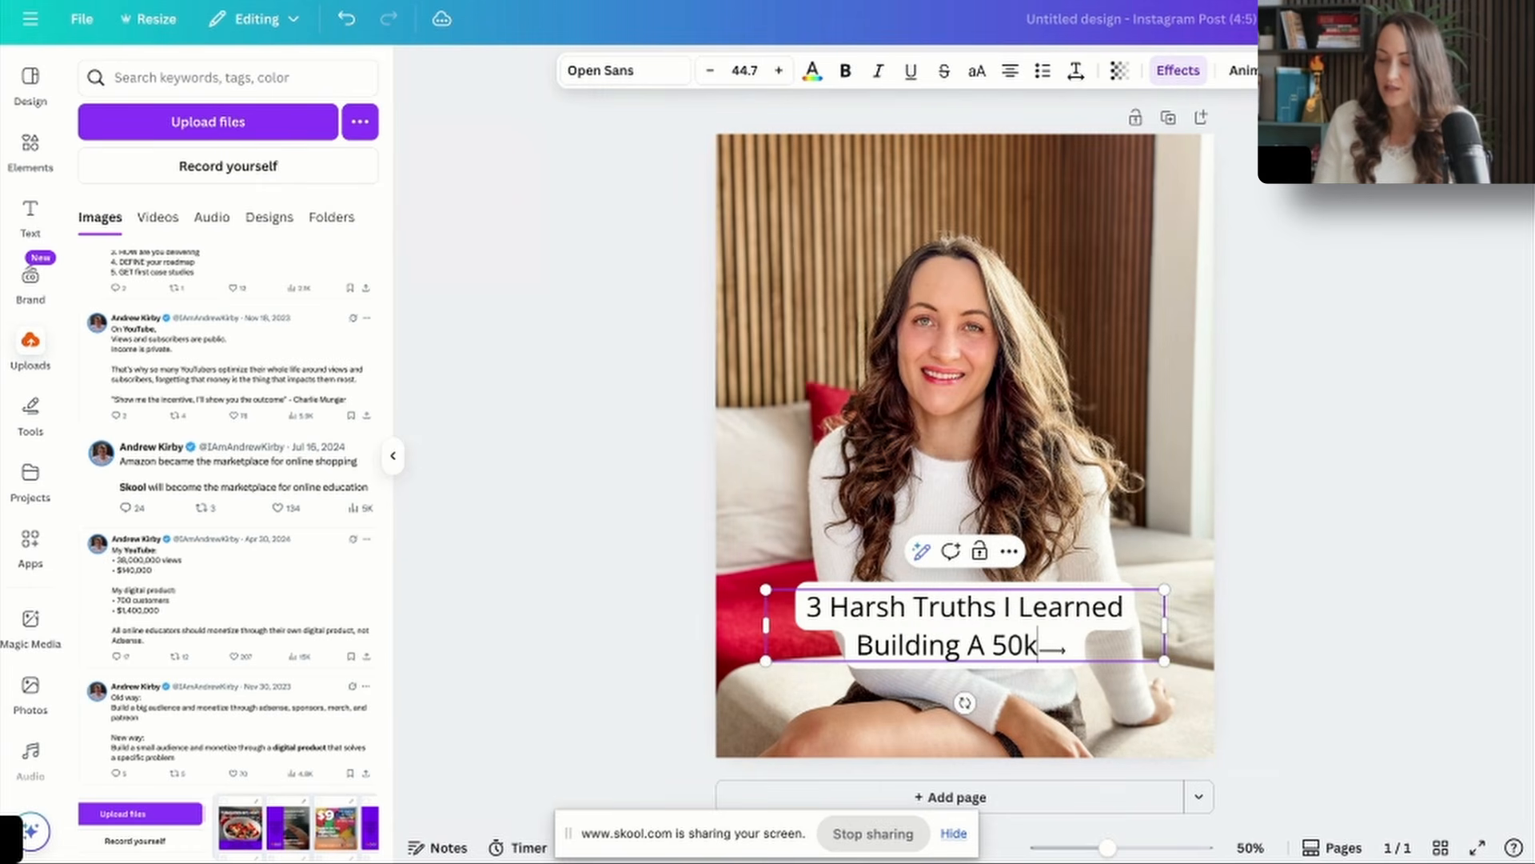
type("/Month Community")
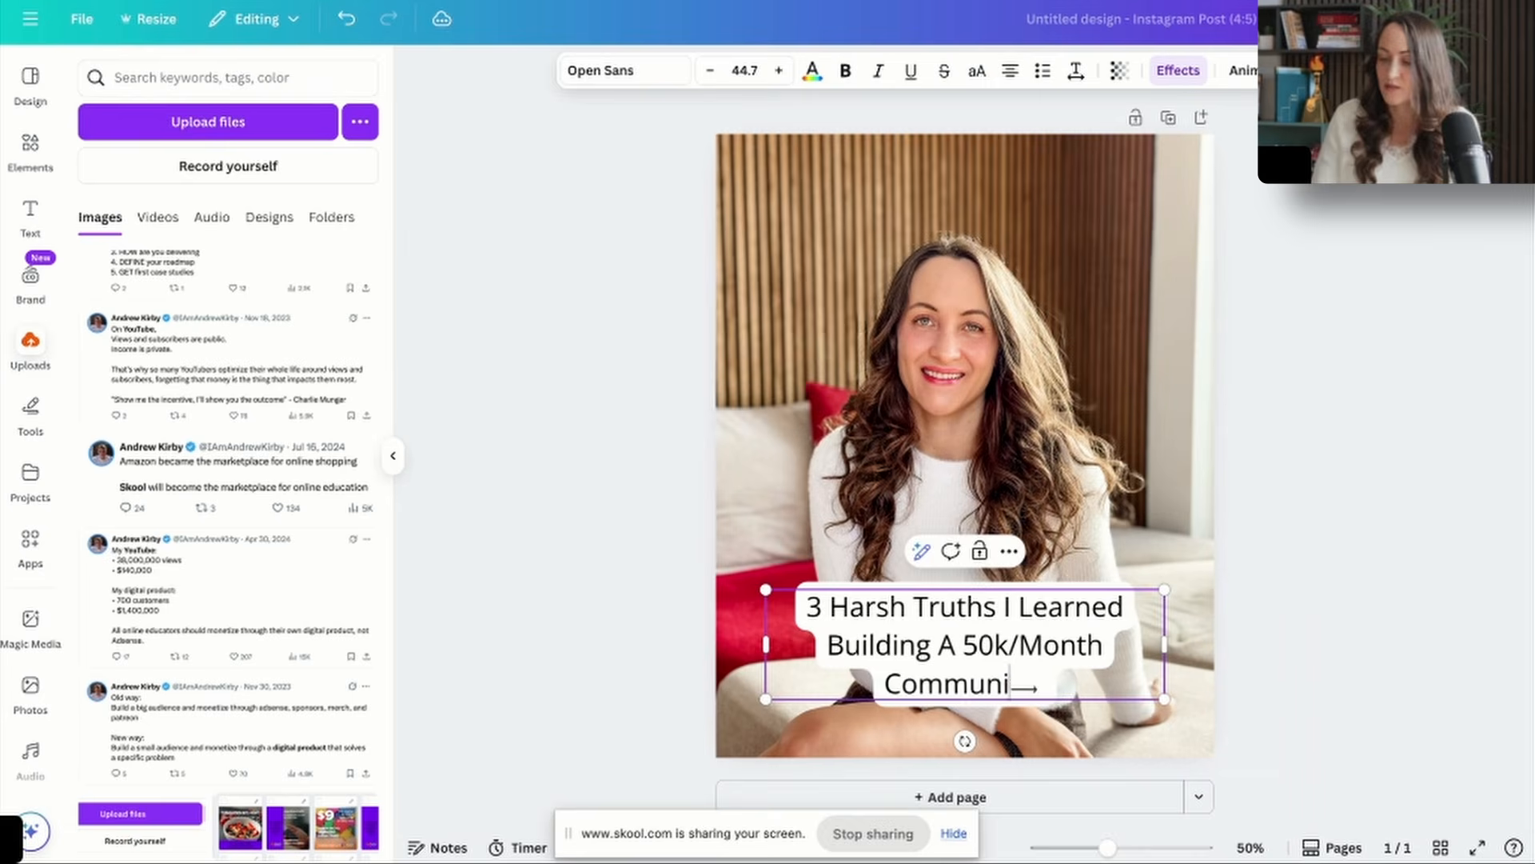
Copy the cover caption, switch to ChatGPT, and ask "is this correct?" followed by the pasted caption.
key("ctrl+a")
key("ctrl+c")
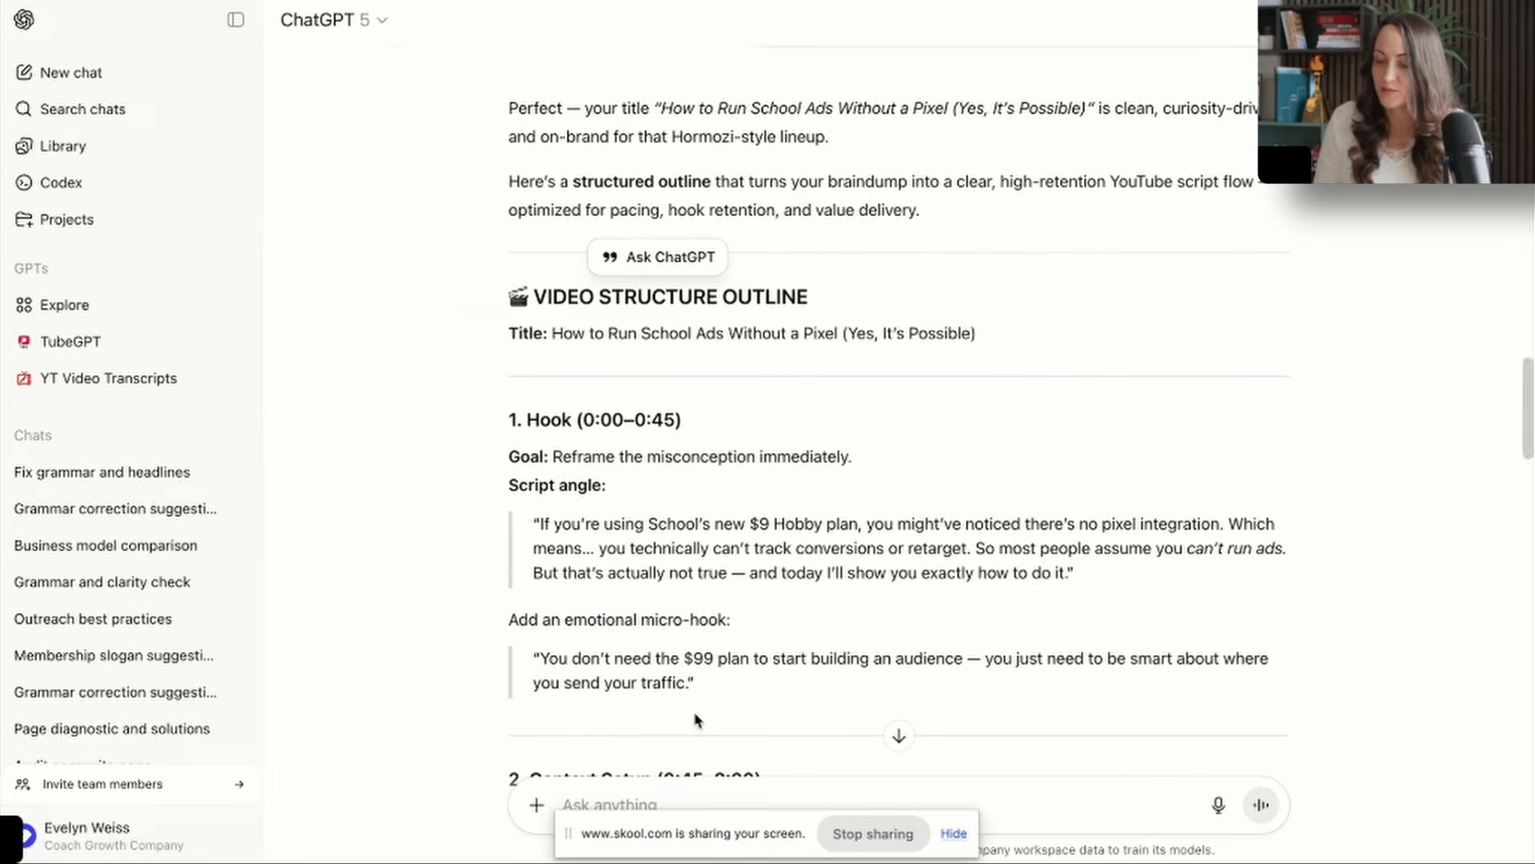
type("is this corr")
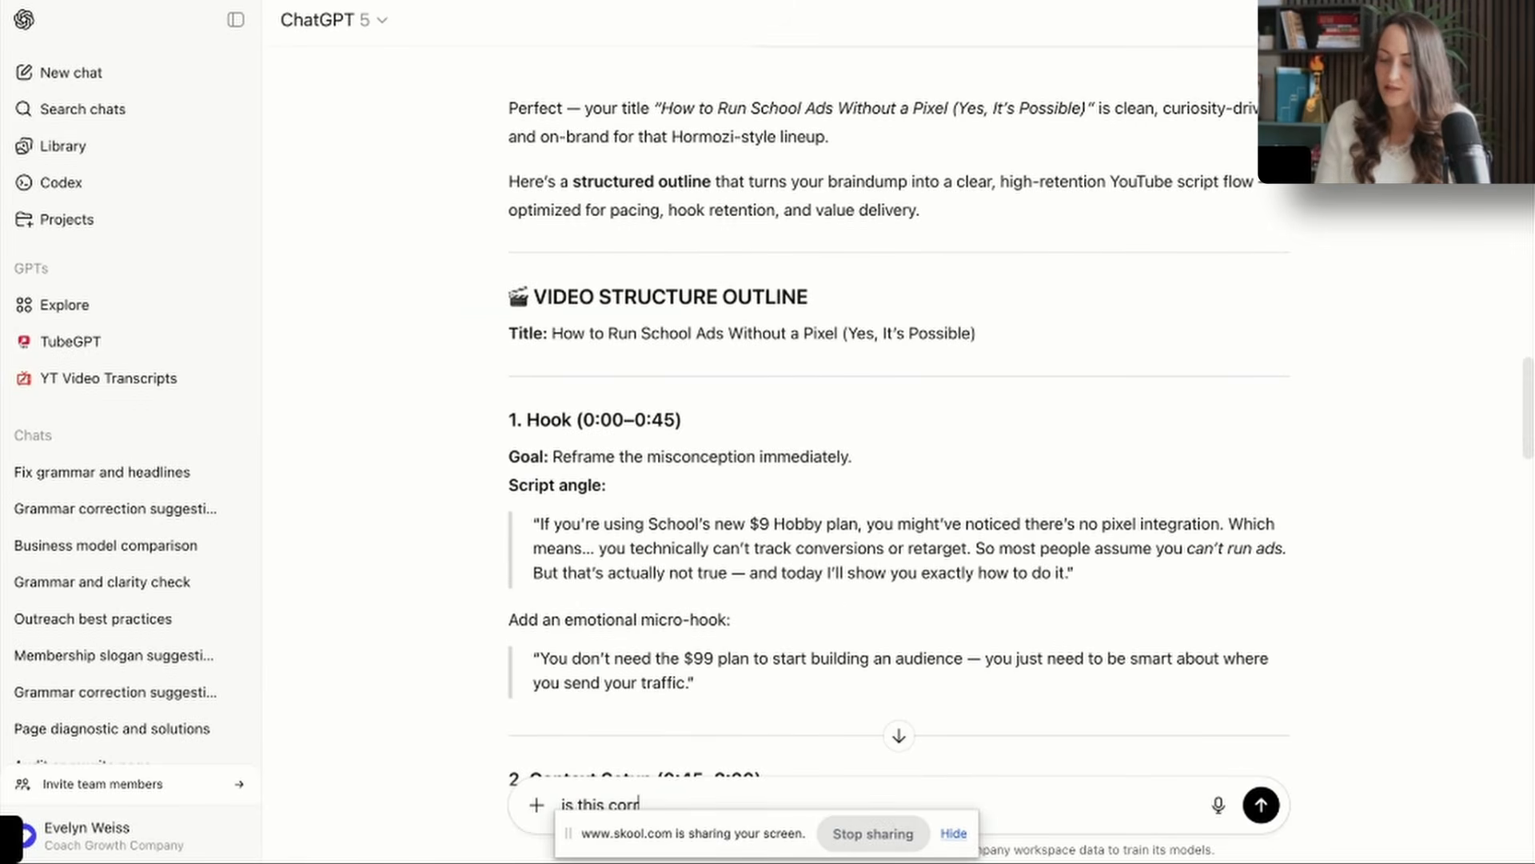
type("ect?")
key("ctrl+v")
key("Return")
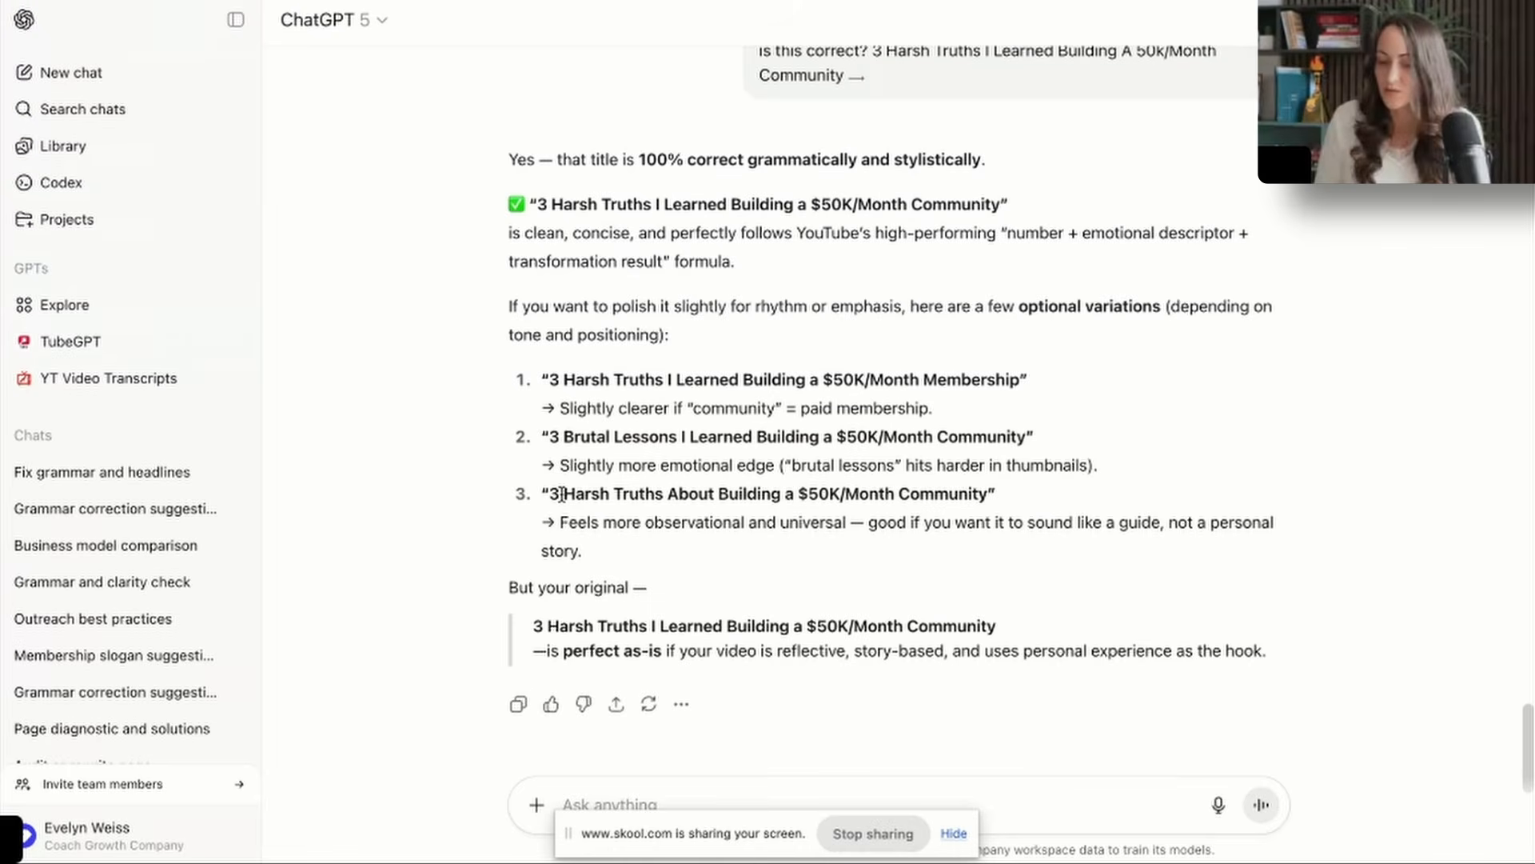
Replace the Canva cover caption with ChatGPT's variation "3 Brutal Lessons I Learned Building a $50K/Month Community", keeping the arrow.
left_click_drag(559, 491, 832, 494)
left_click(548, 434)
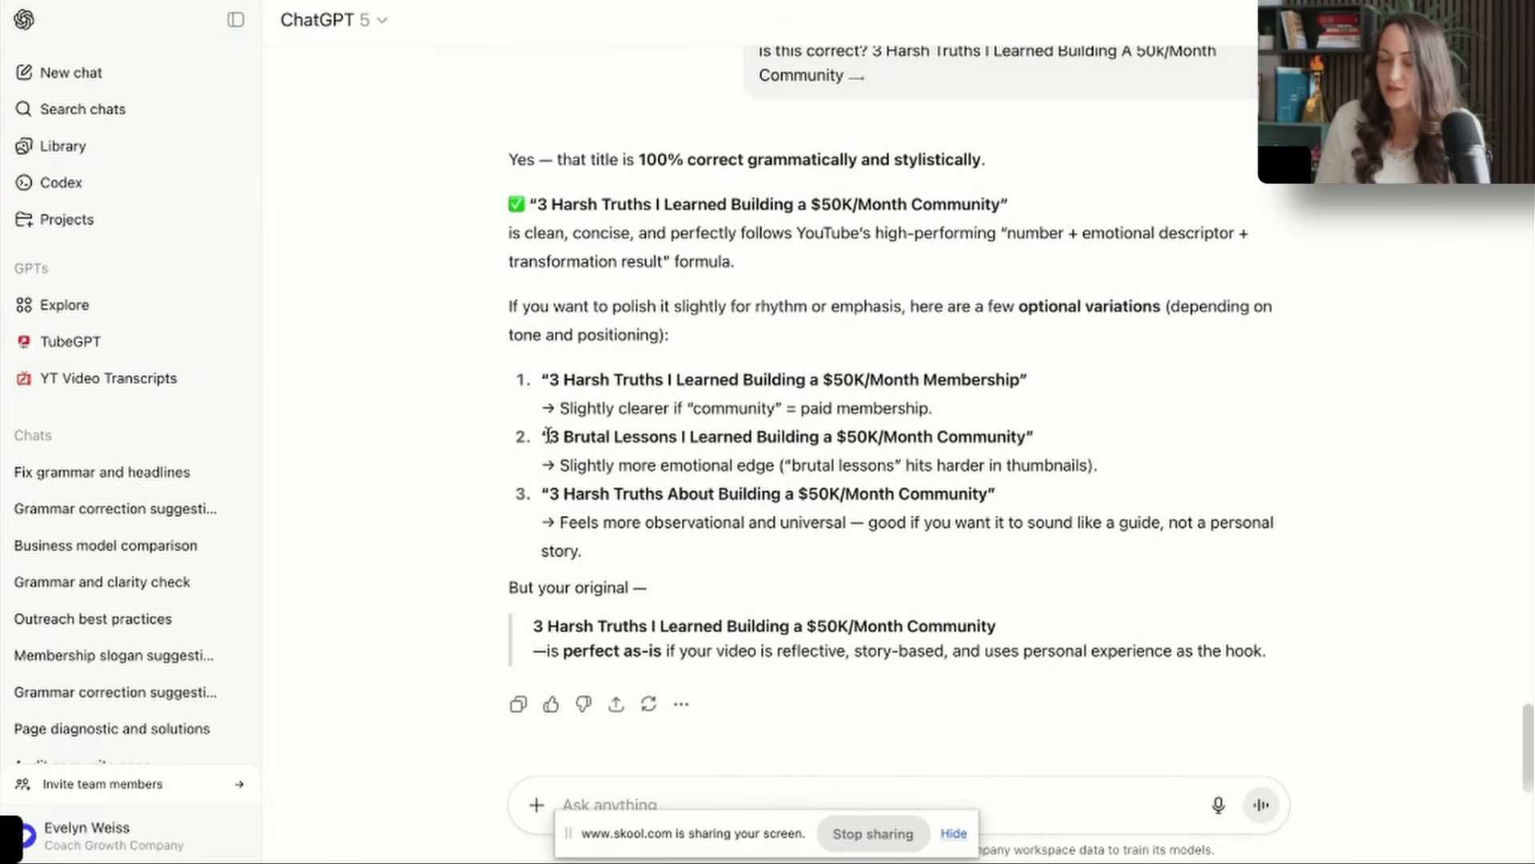
left_click_drag(550, 433, 1024, 437)
key("ctrl+c")
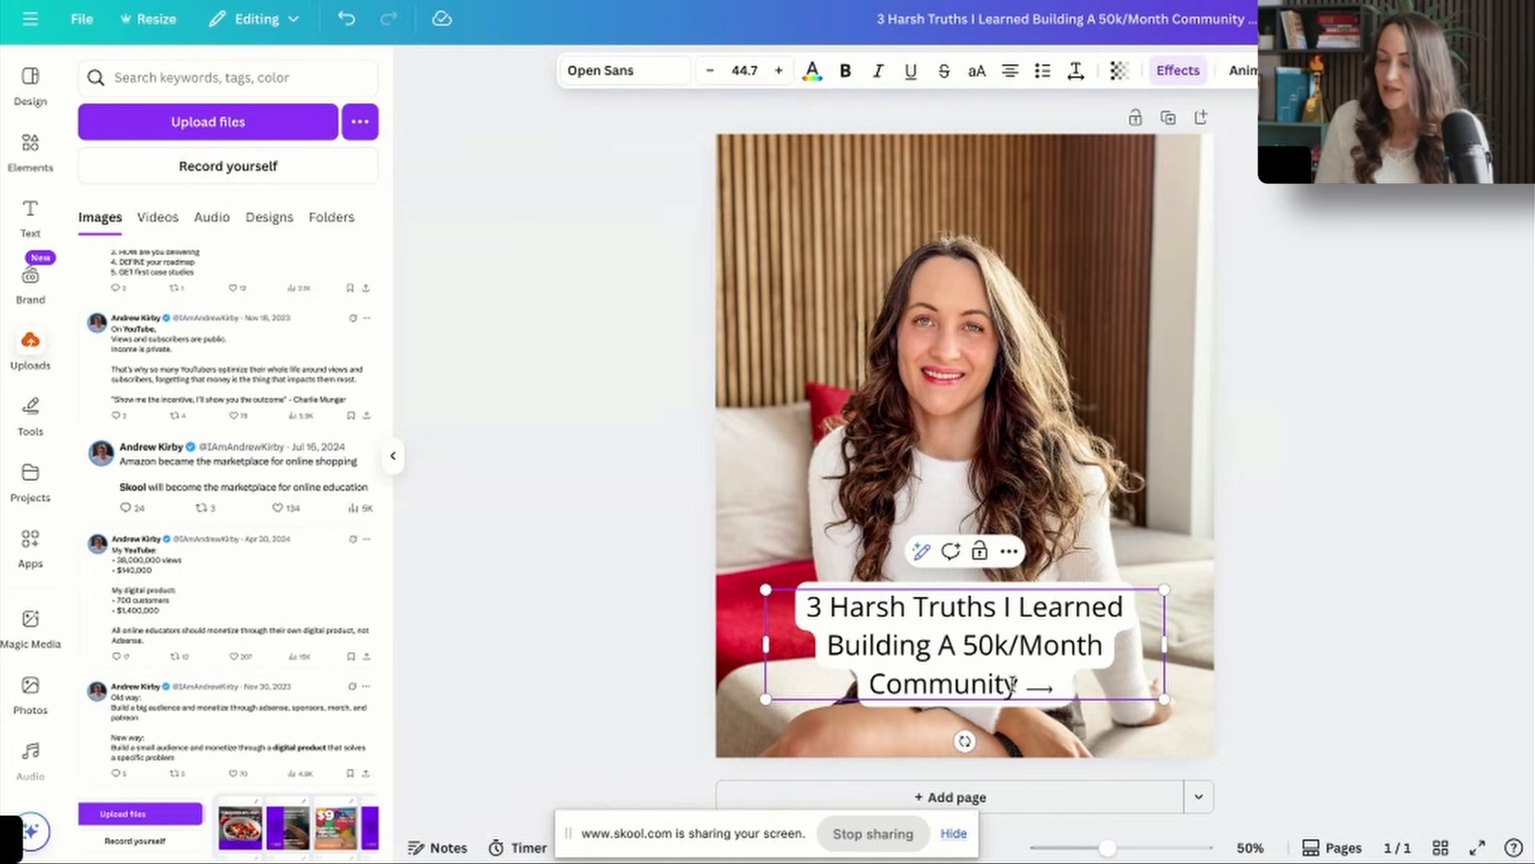
left_click_drag(1016, 685, 809, 634)
key("ctrl+a")
key("ctrl+v")
left_click(1310, 506)
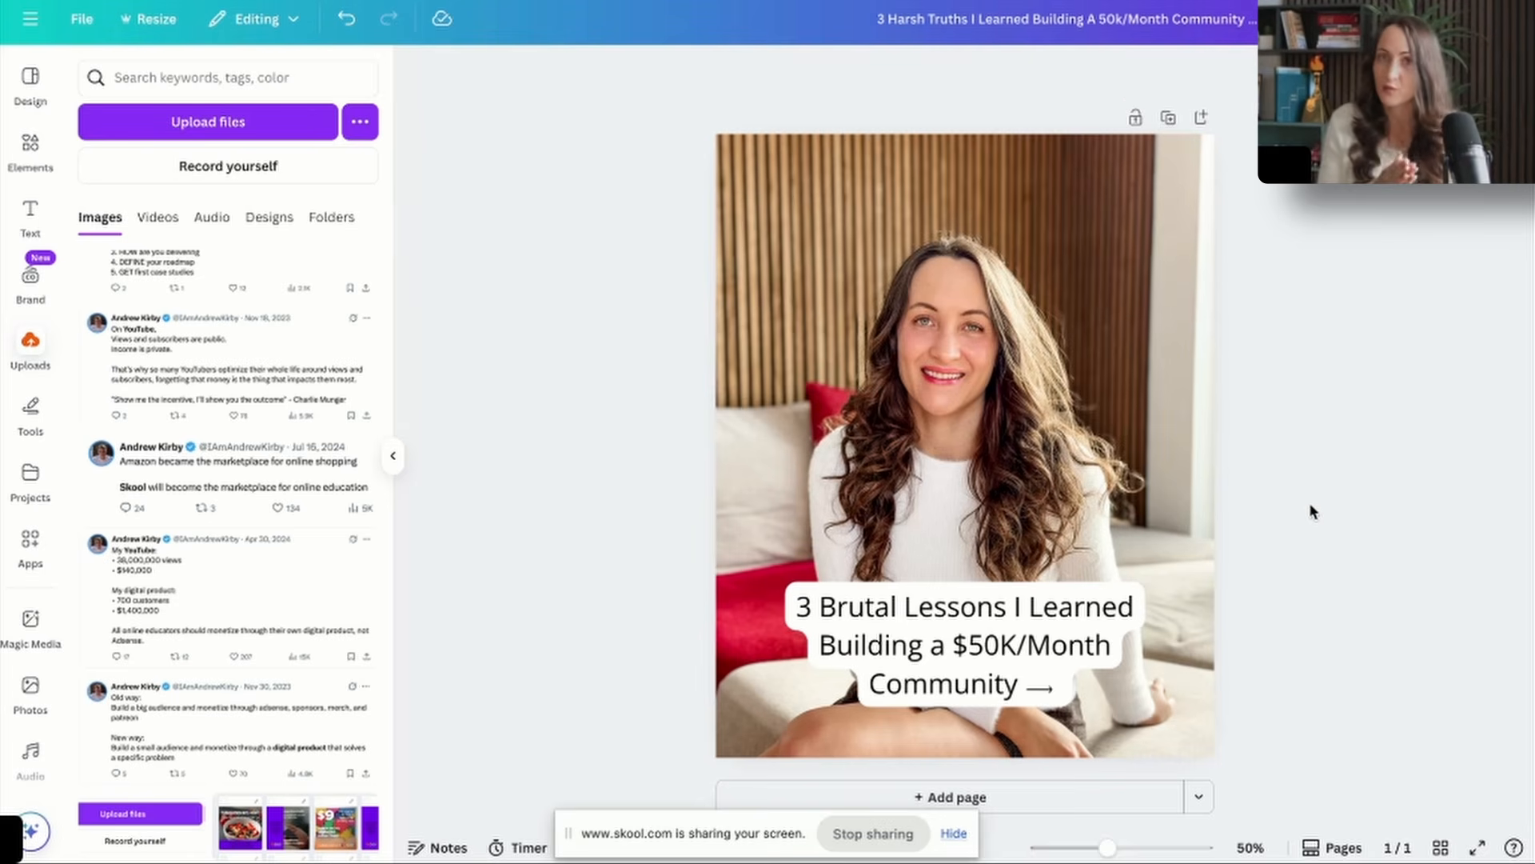
Add a second page to the design and give it a near-black background.
left_click(1114, 798)
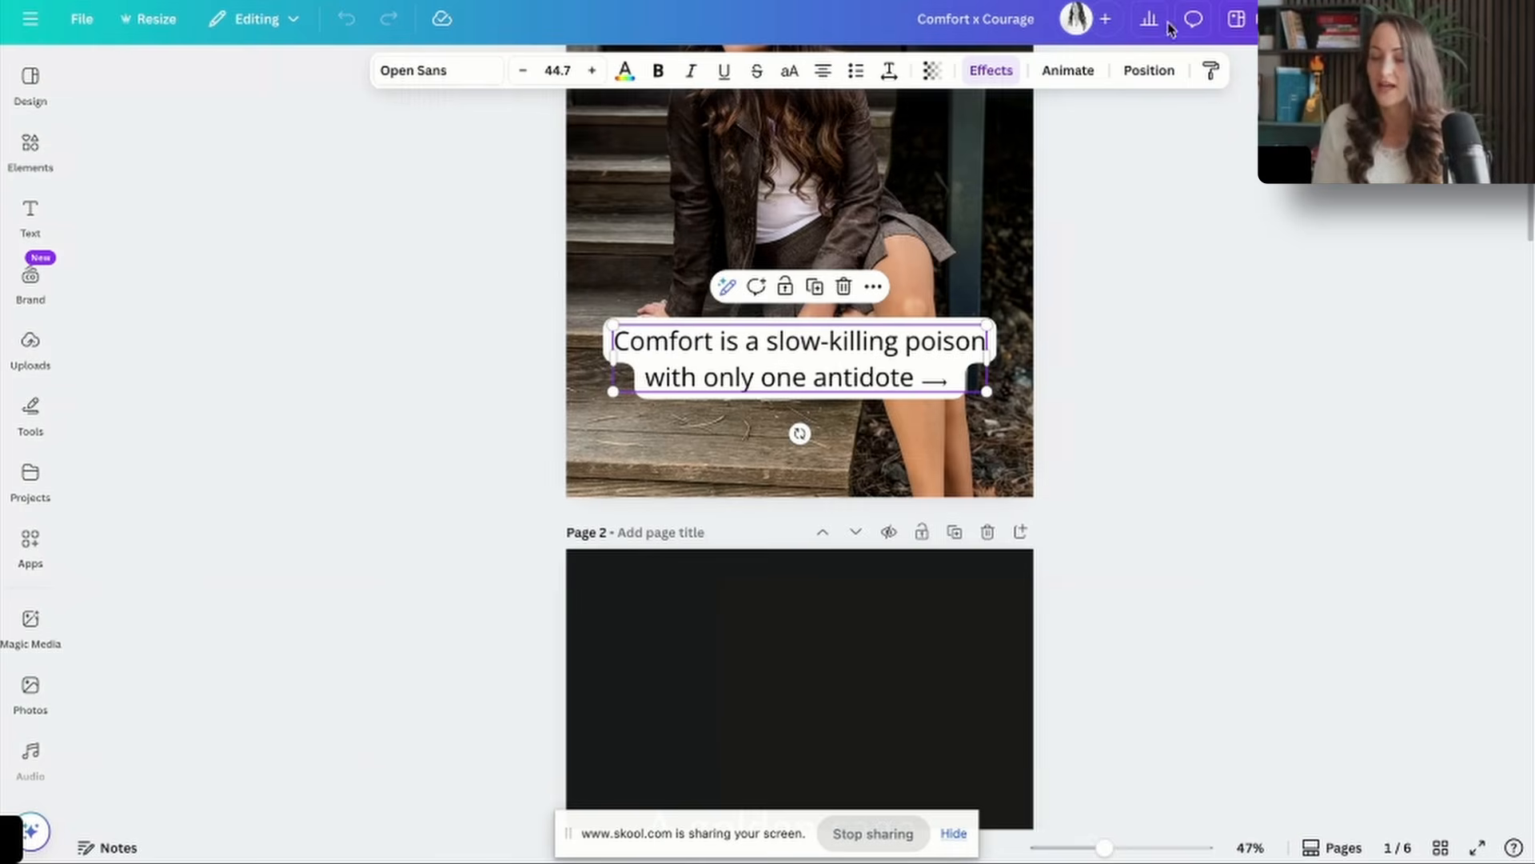
scroll(1047, 416, "down", 8)
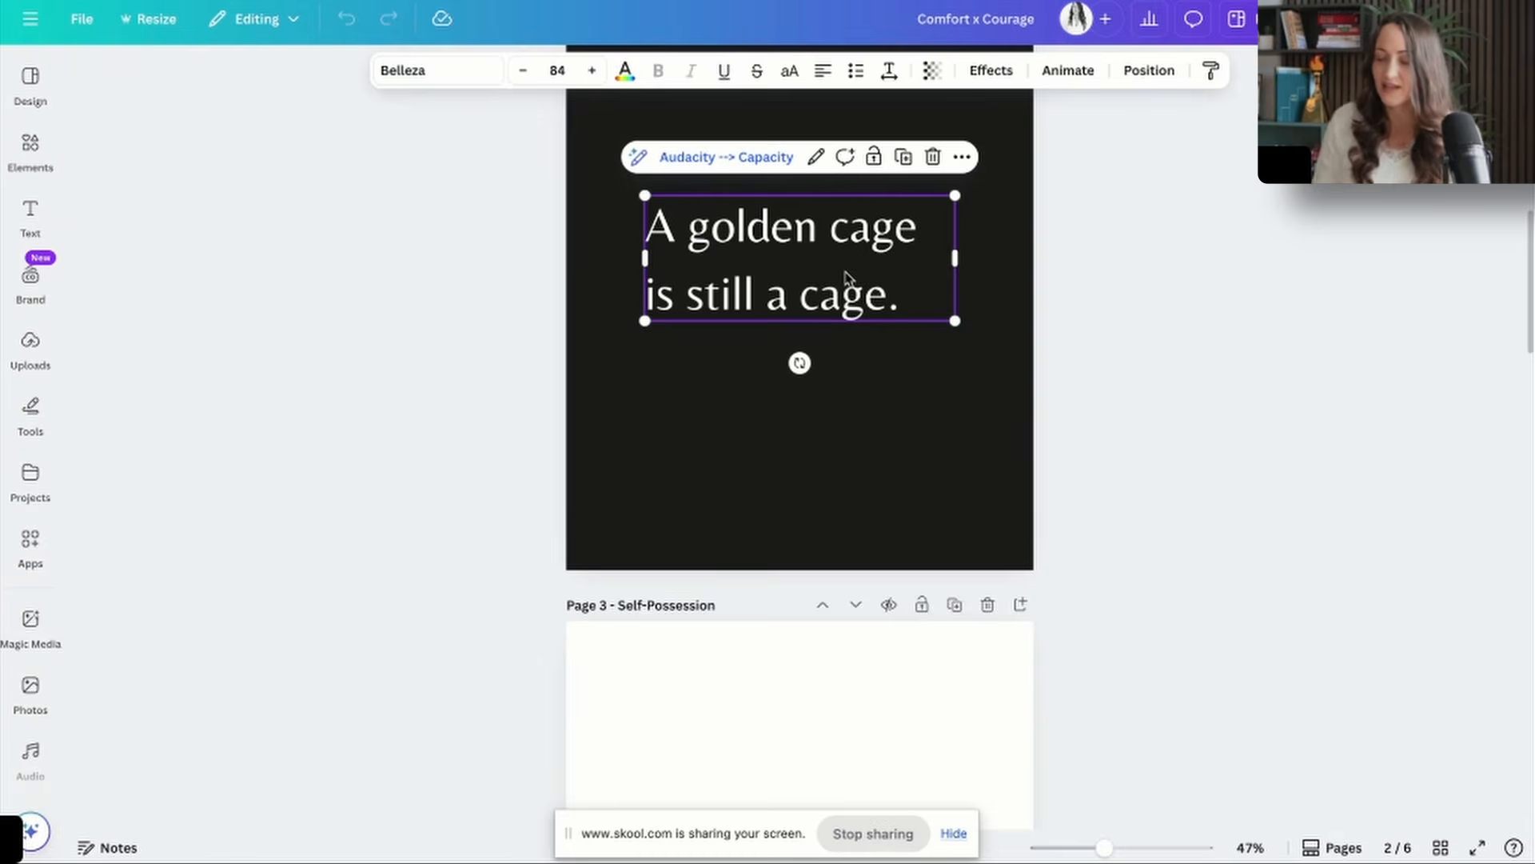
scroll(846, 278, "up", 2)
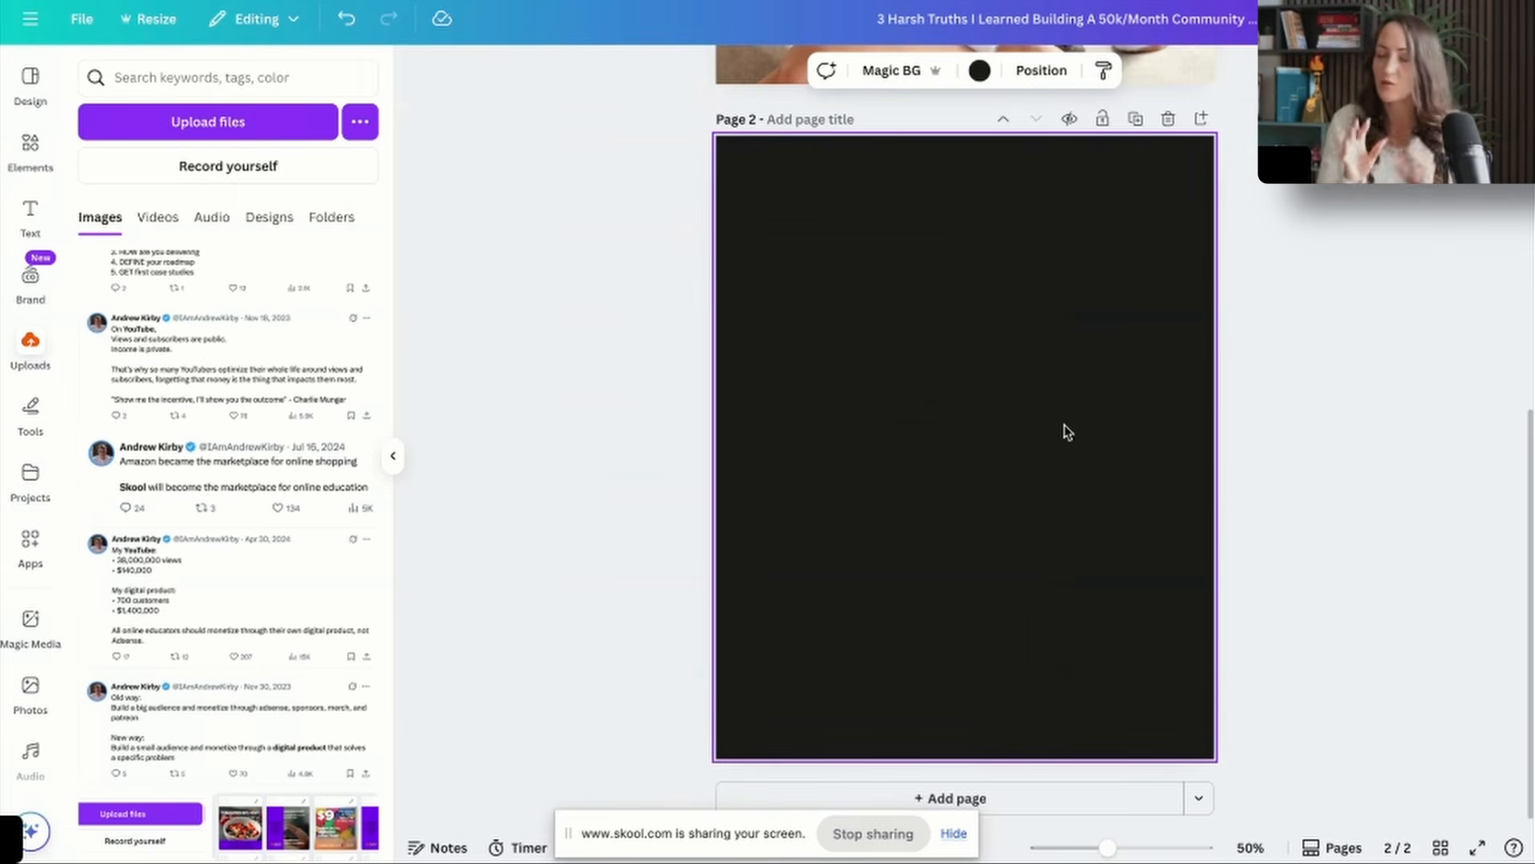
Add white text to page 2 reading "If you don't have enough of the right eyeballs on your work nothing else you do truly matter".
type("A golden cage is still a cage.")
key("Return")
type("If you do")
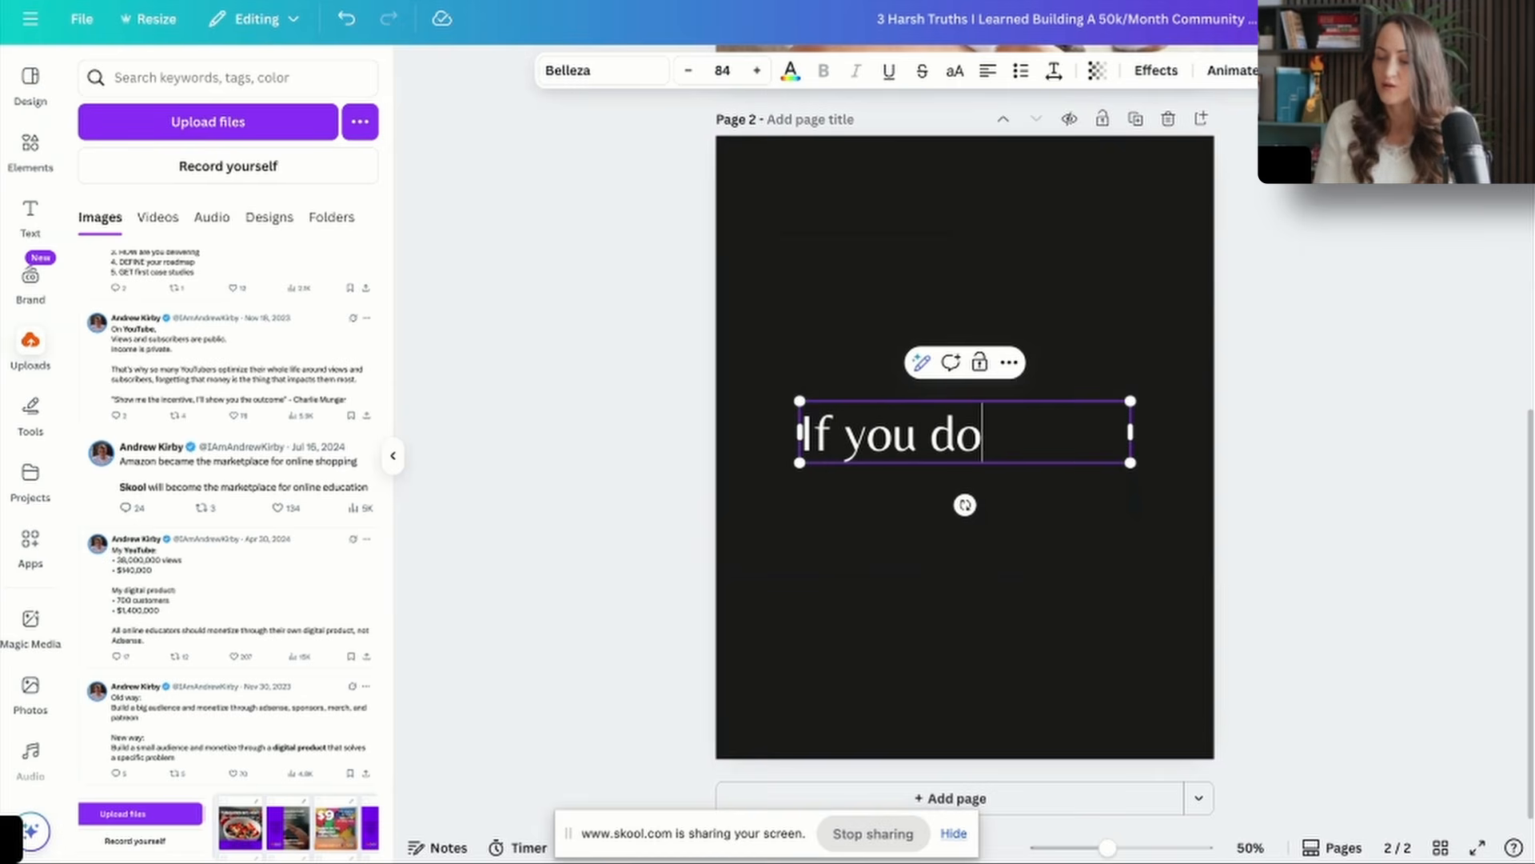
type("n't have enough of th")
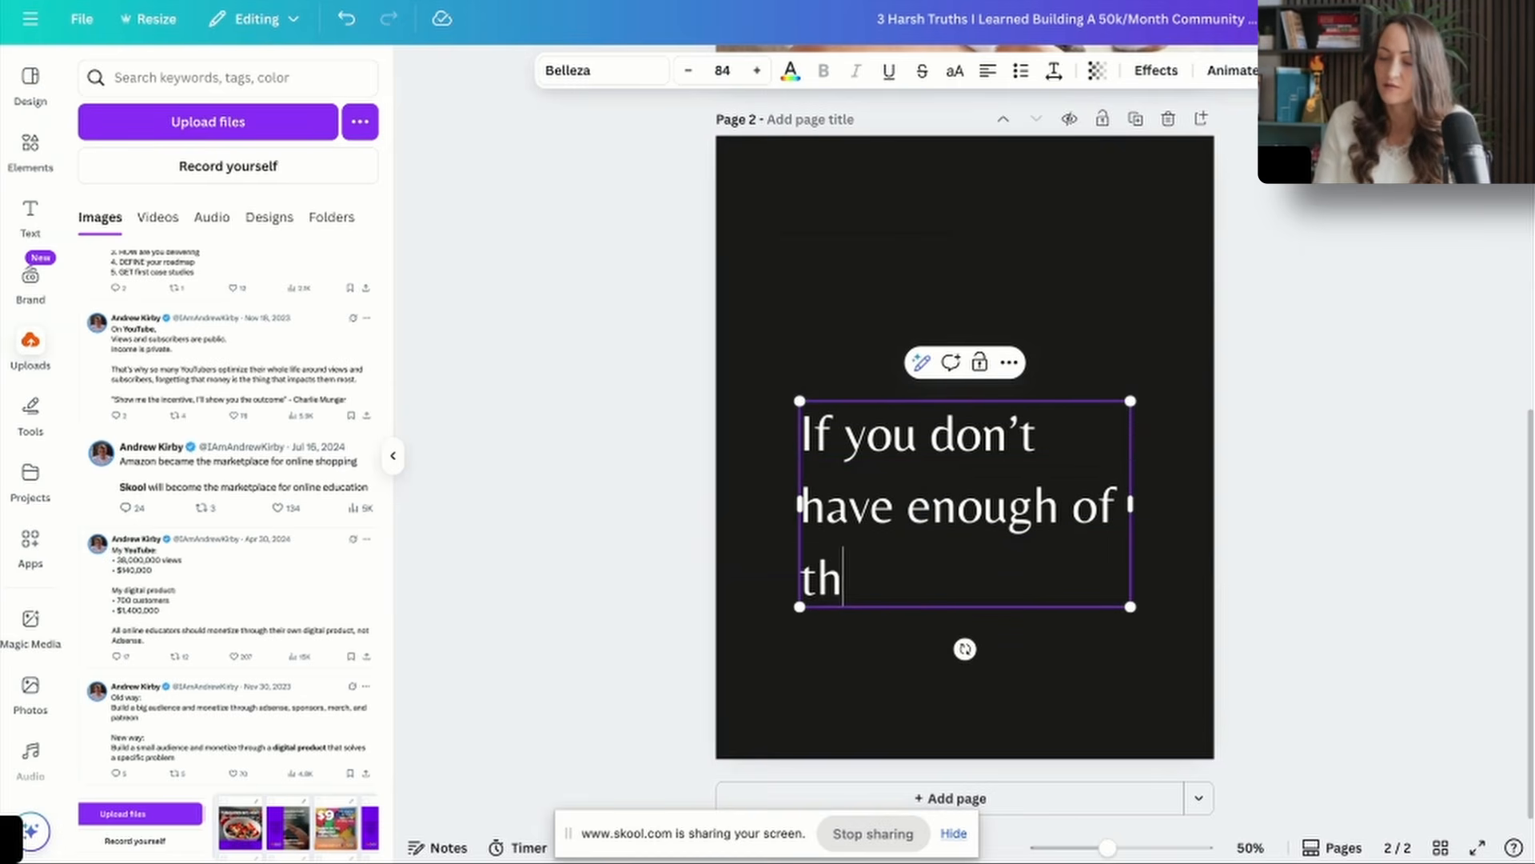
type("e right eyeballs on yo")
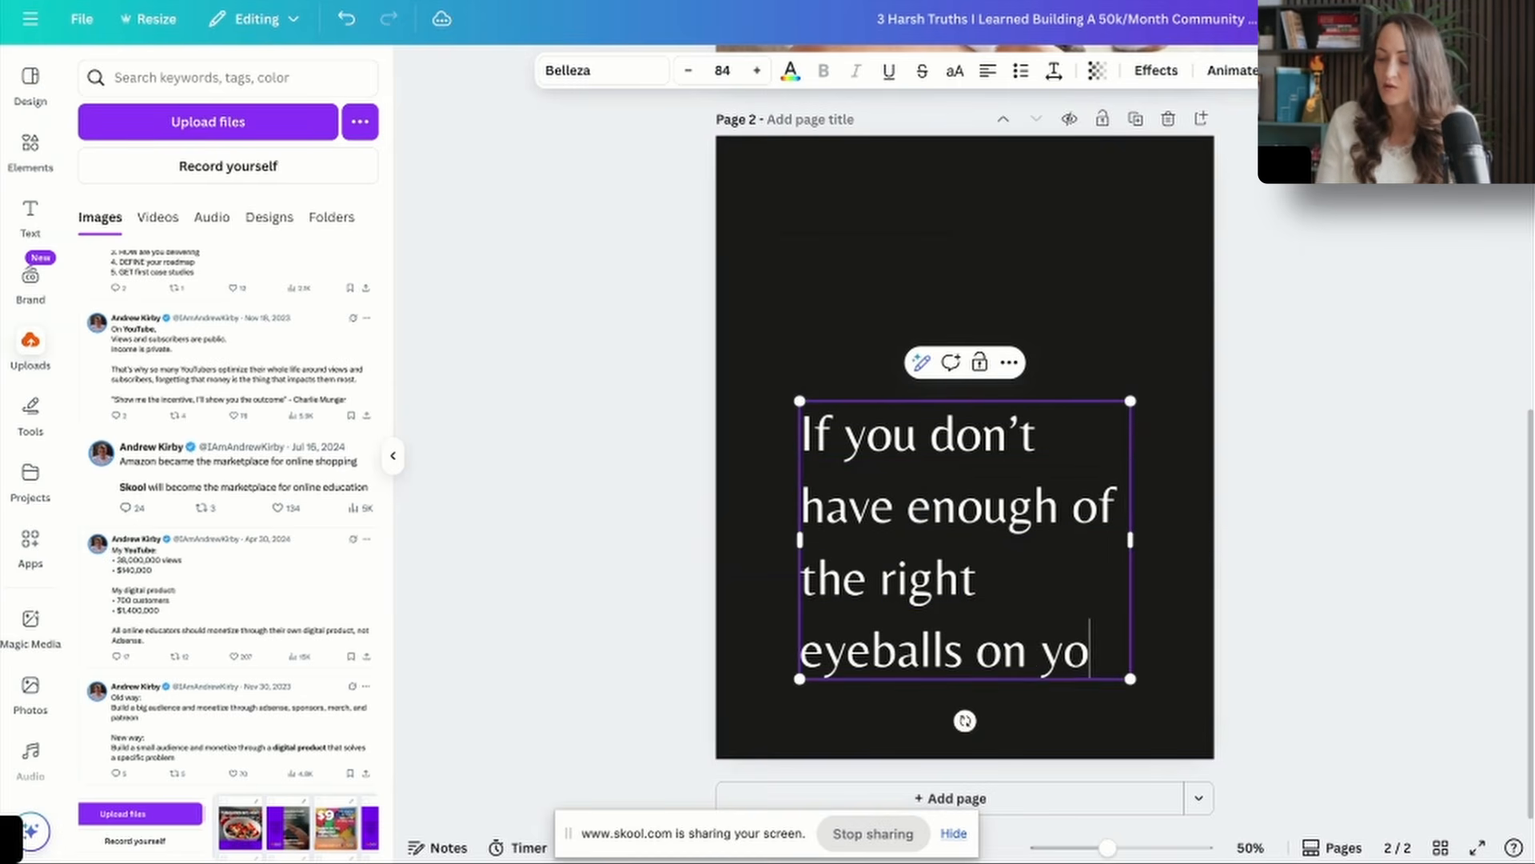
type("ur work nothing")
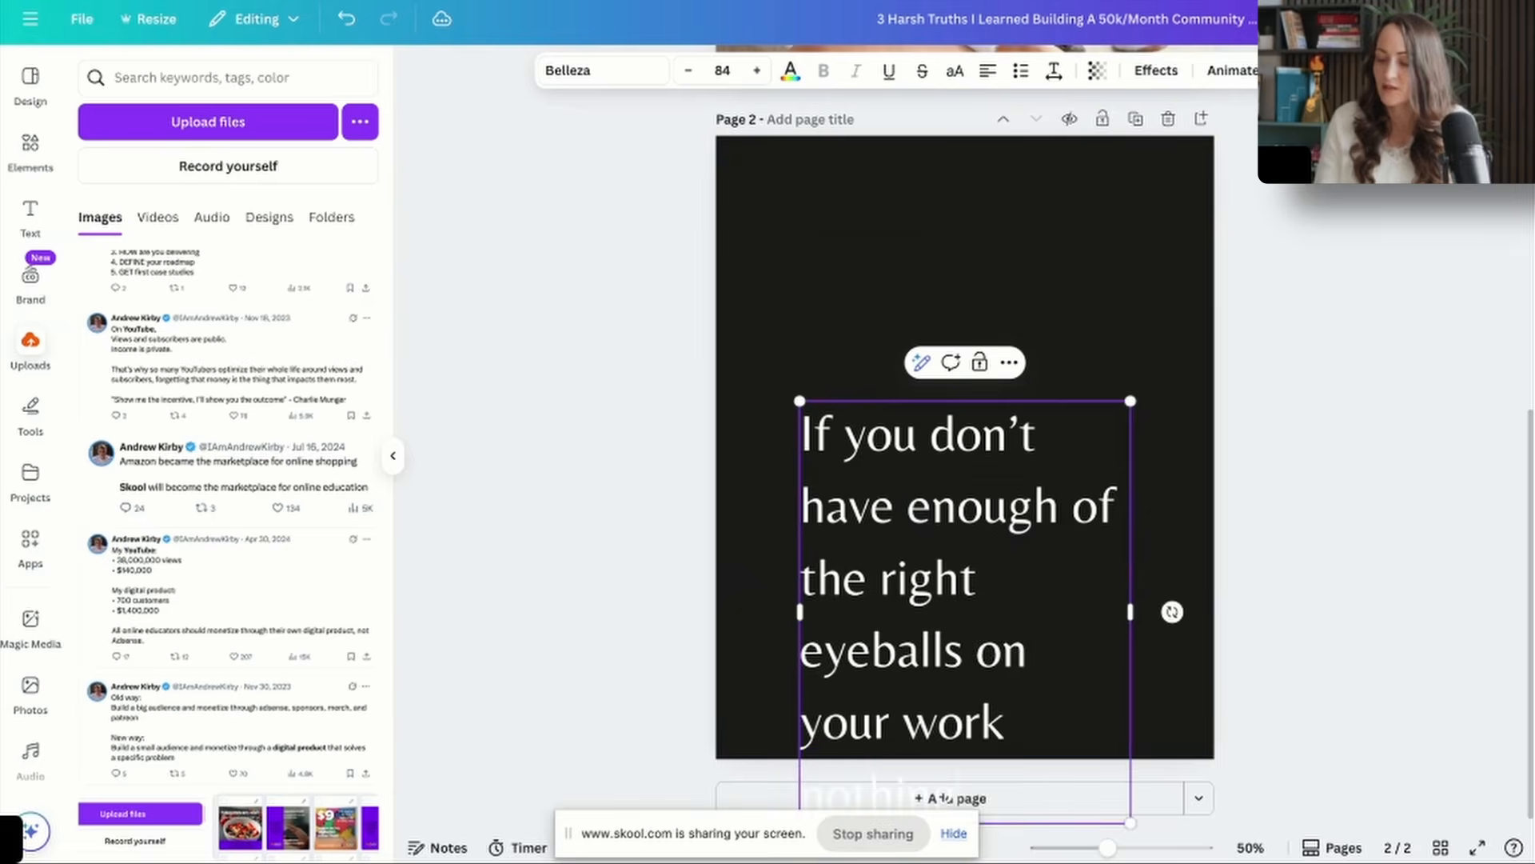
type(" else you do truly ")
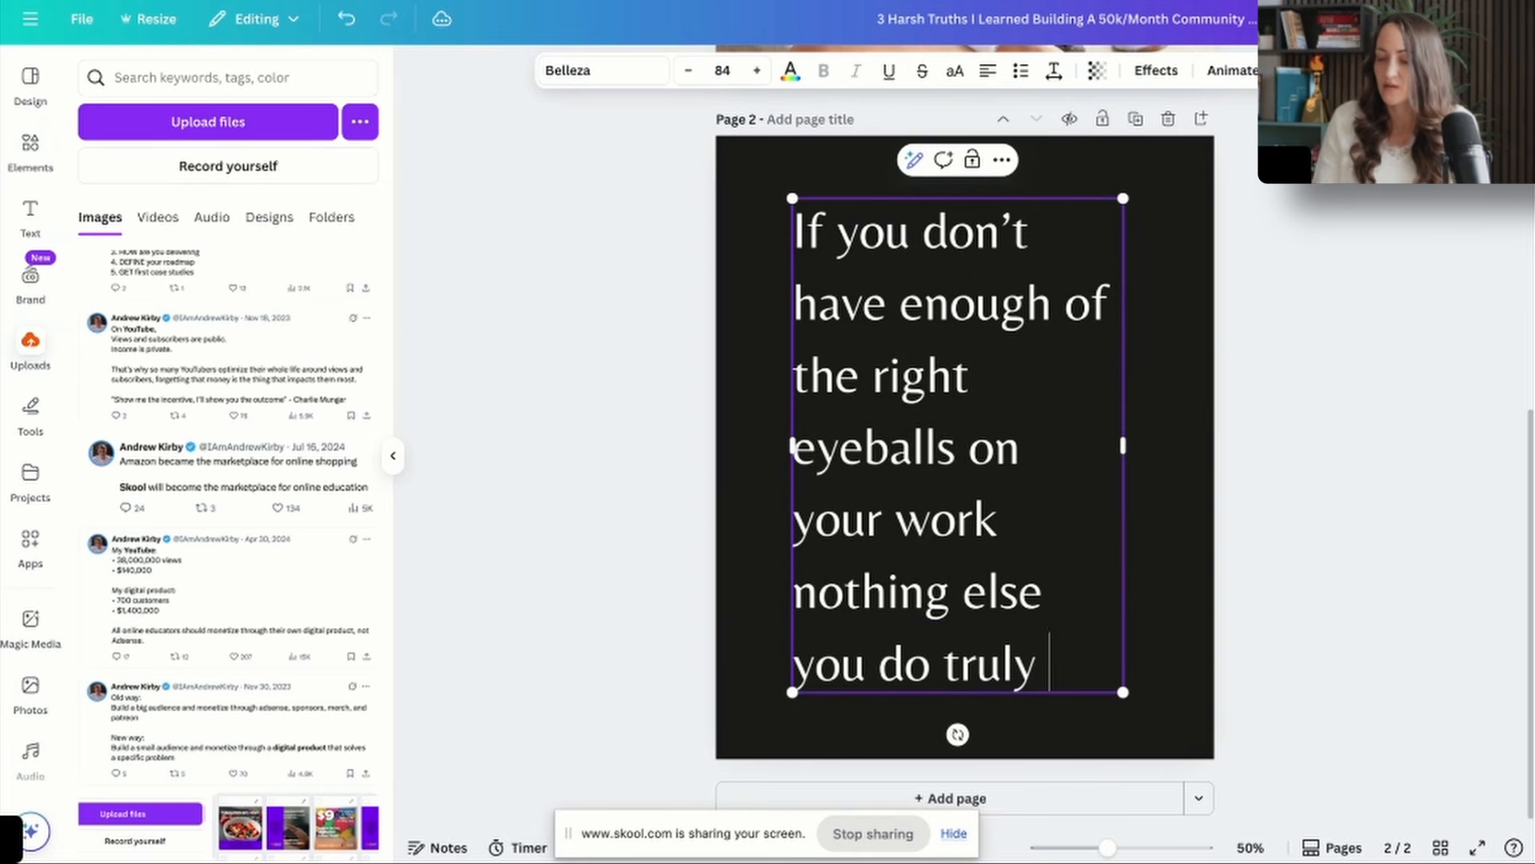
type("matter")
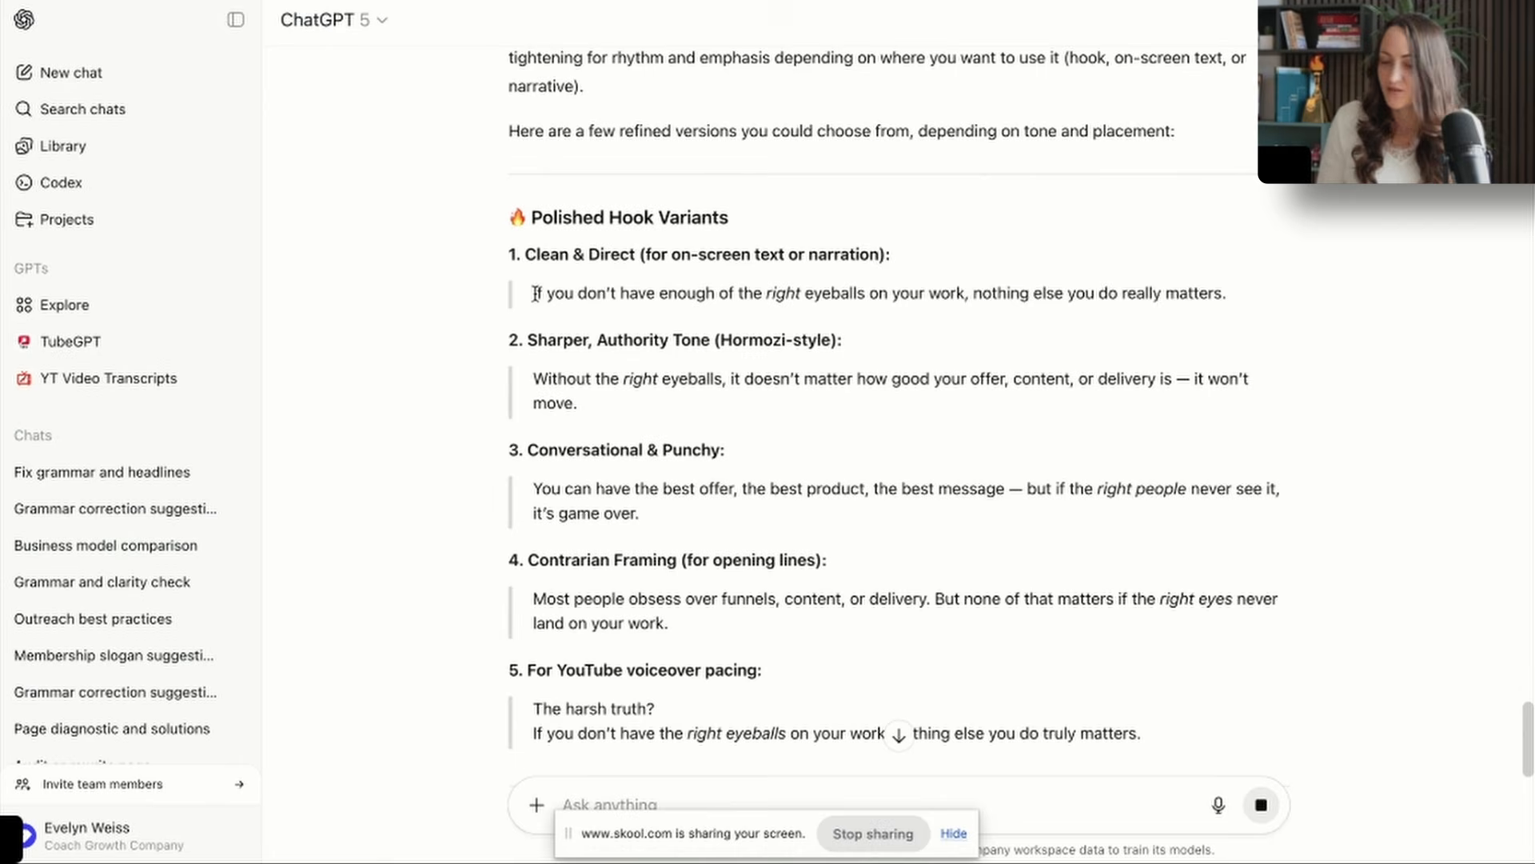
Replace the page 2 text in Canva with ChatGPT's "Clean & Direct" variant and set its font size to 72.
left_click_drag(535, 294, 1128, 329)
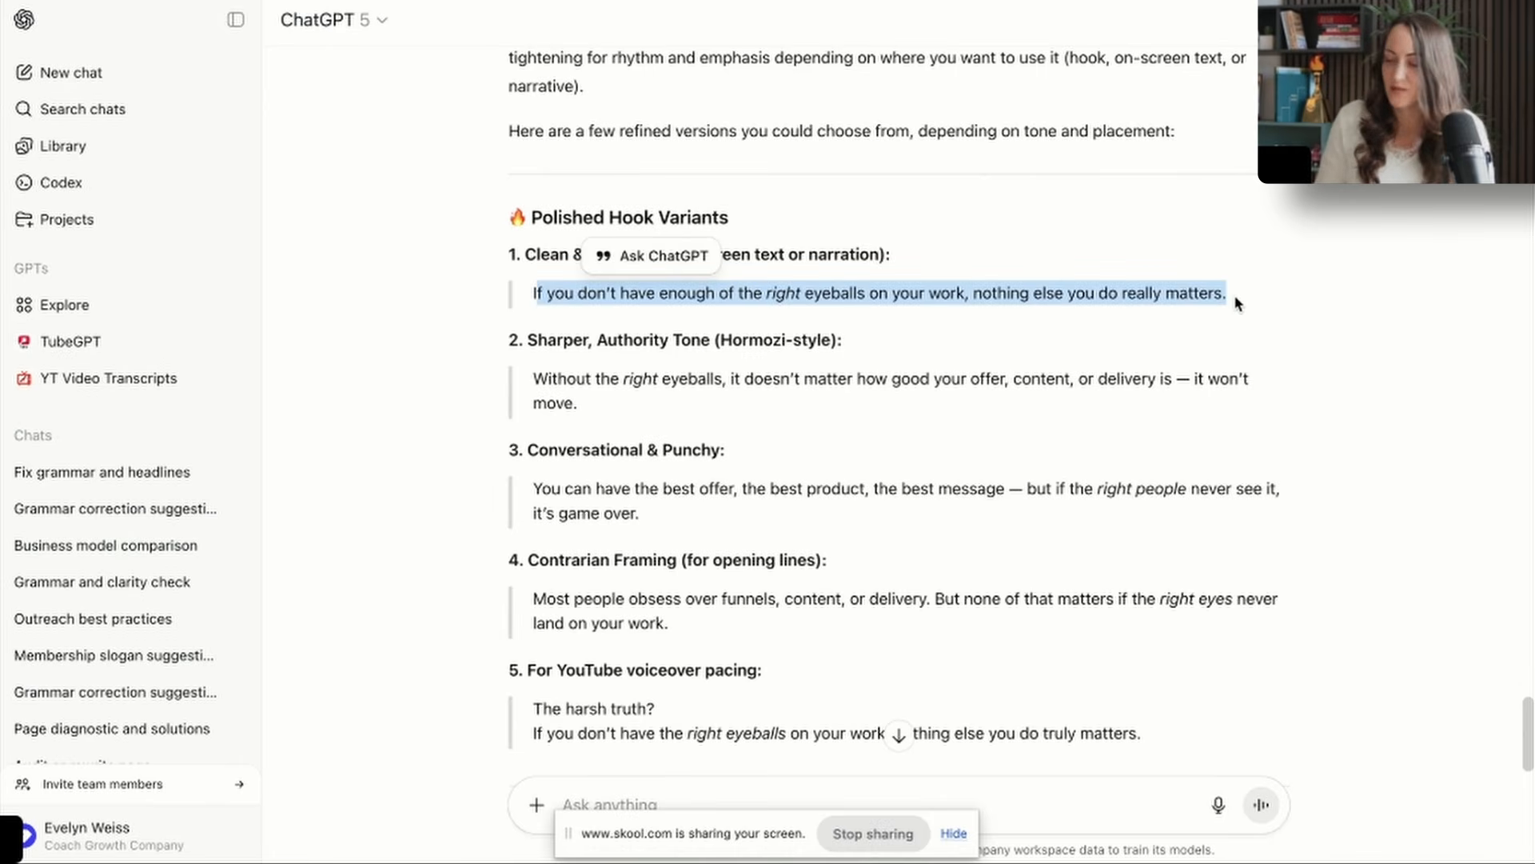
left_click_drag(1237, 303, 530, 304)
key("ctrl+c")
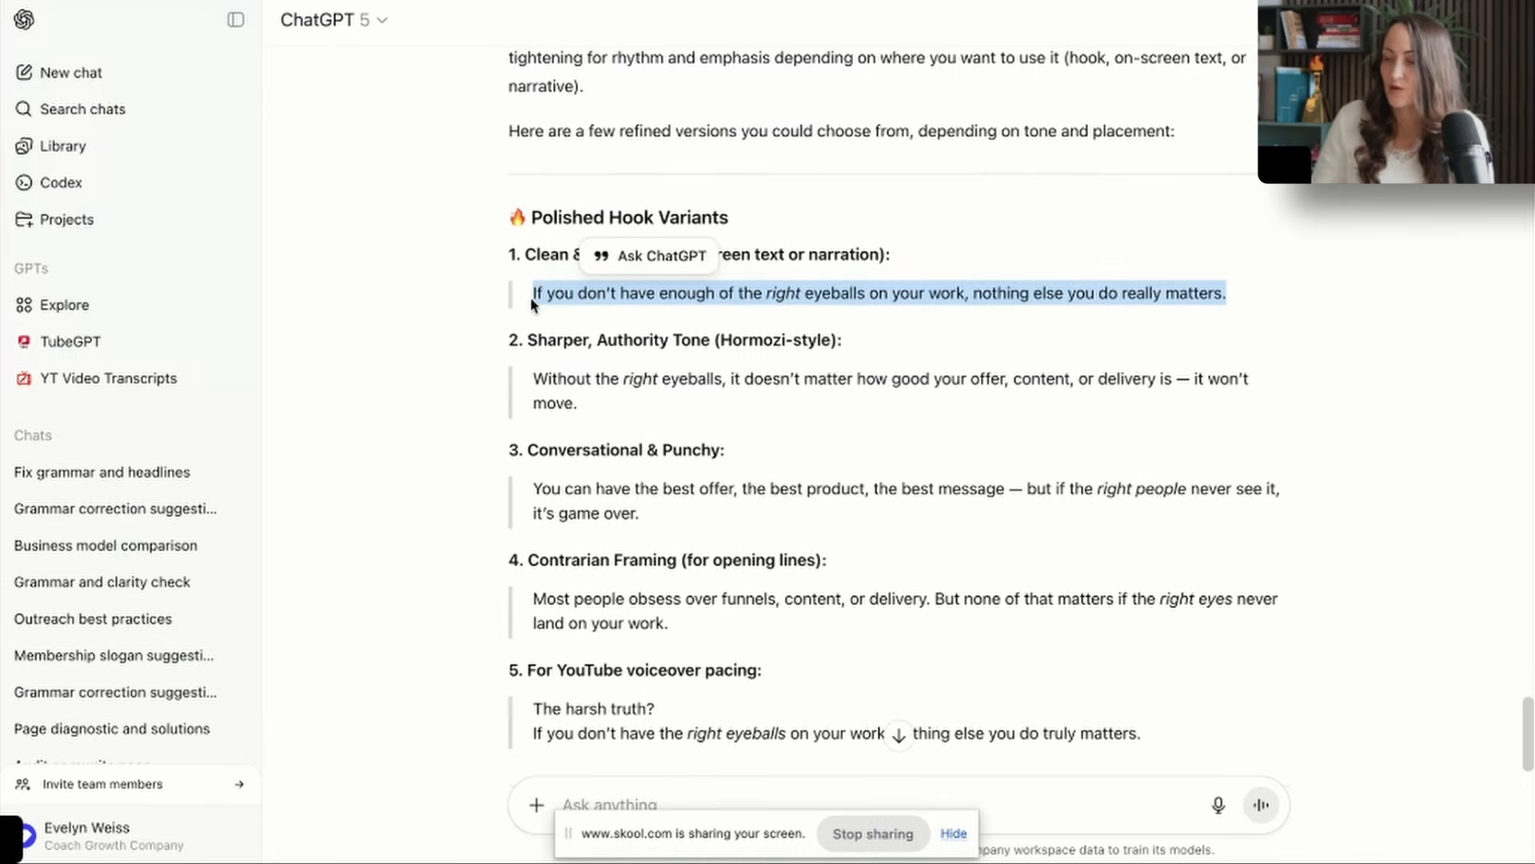
key("ctrl+Tab")
triple_click(893, 449)
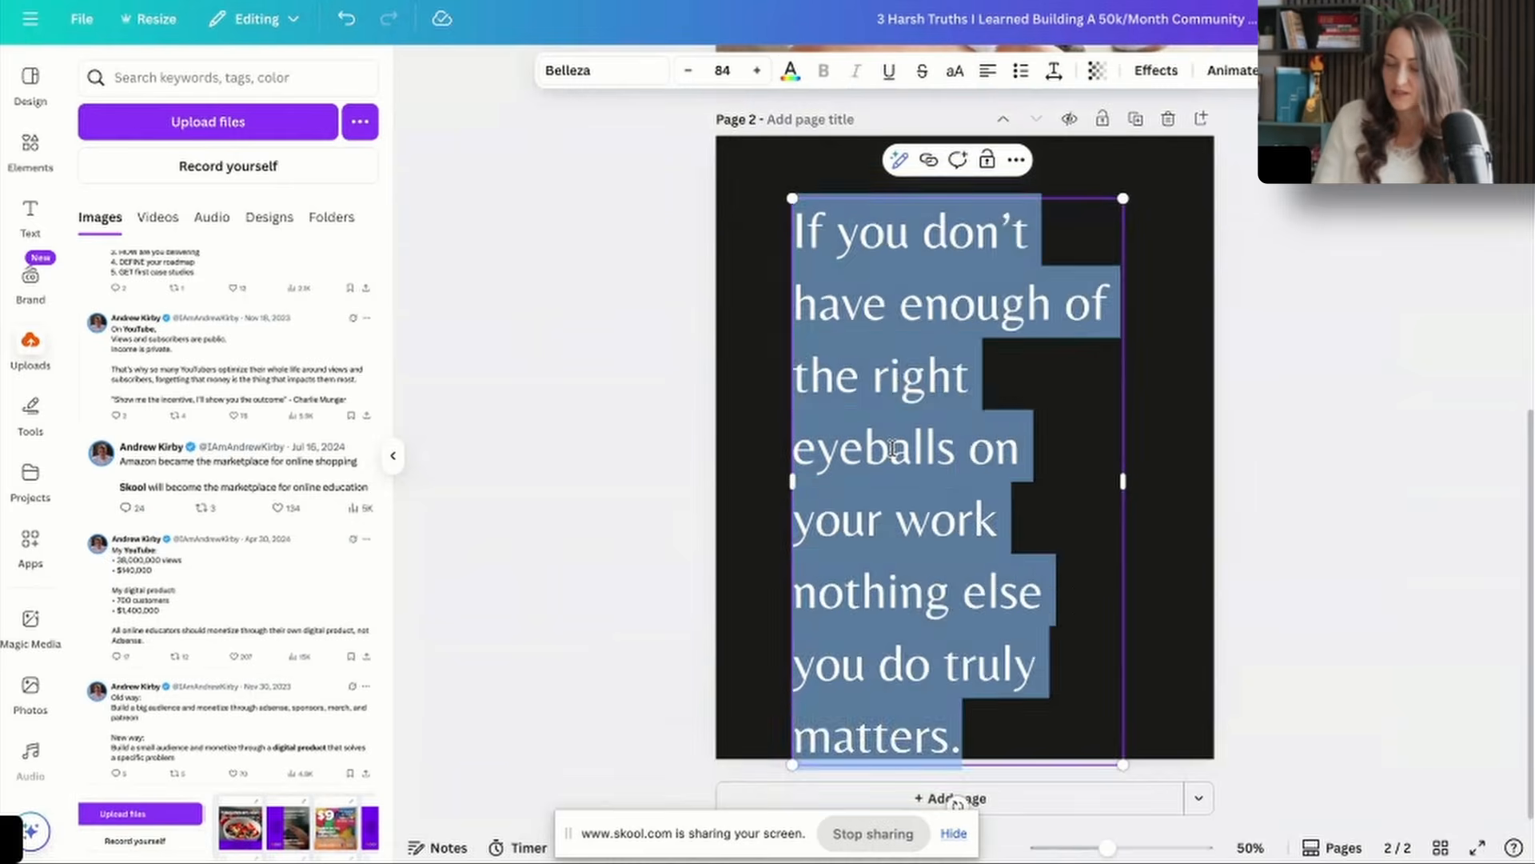
key("ctrl+v")
left_click(688, 70)
left_click(687, 70)
left_click(1306, 415)
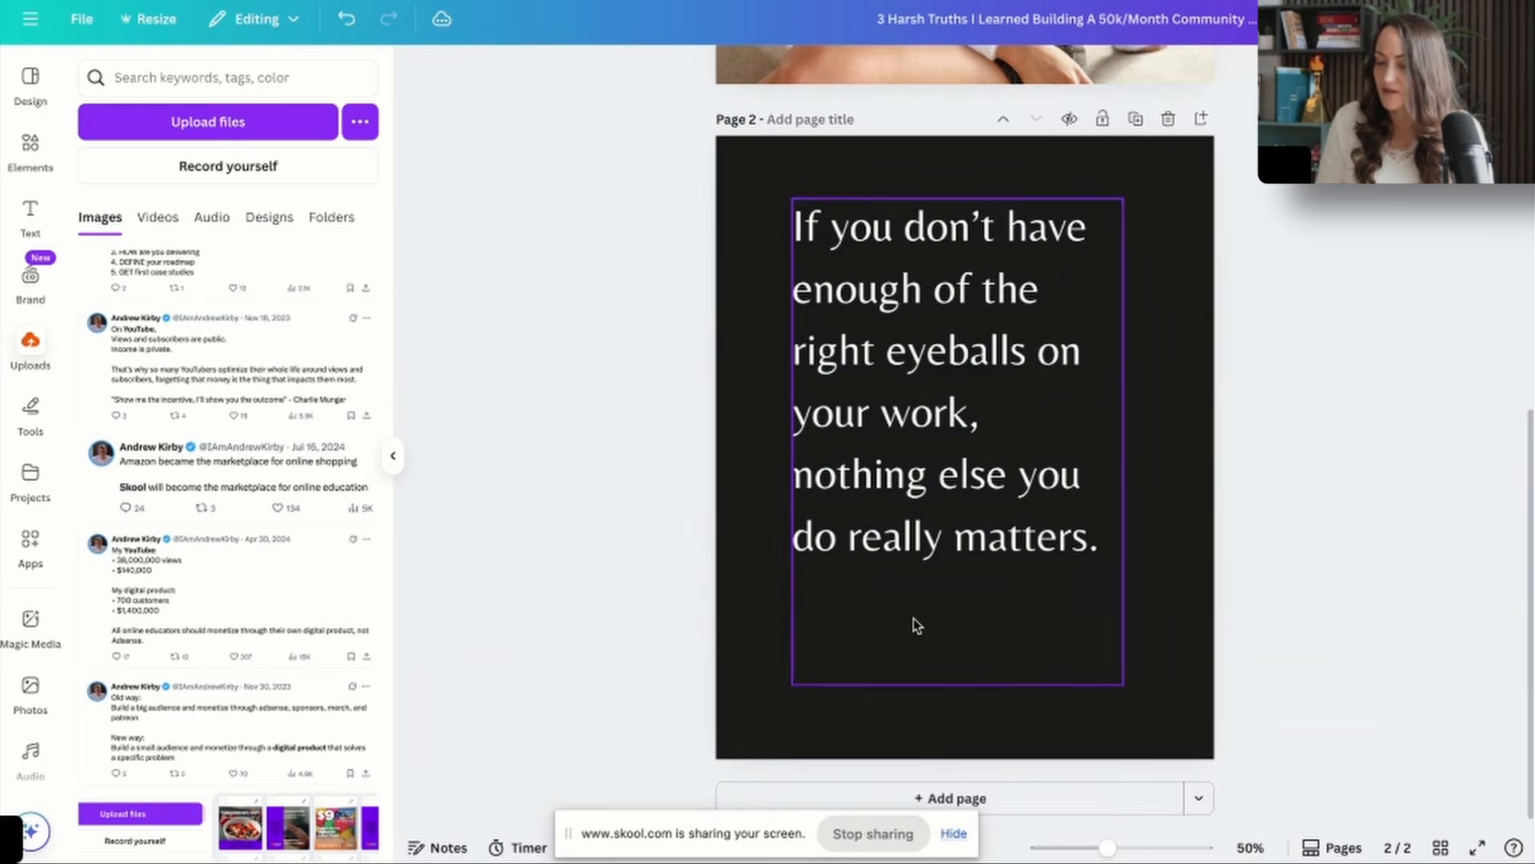
Remove the blank line after "matters." on page 2 and move the text block to mid-height, near the page's left margin.
left_click(914, 617)
left_click(913, 617)
key("BackSpace")
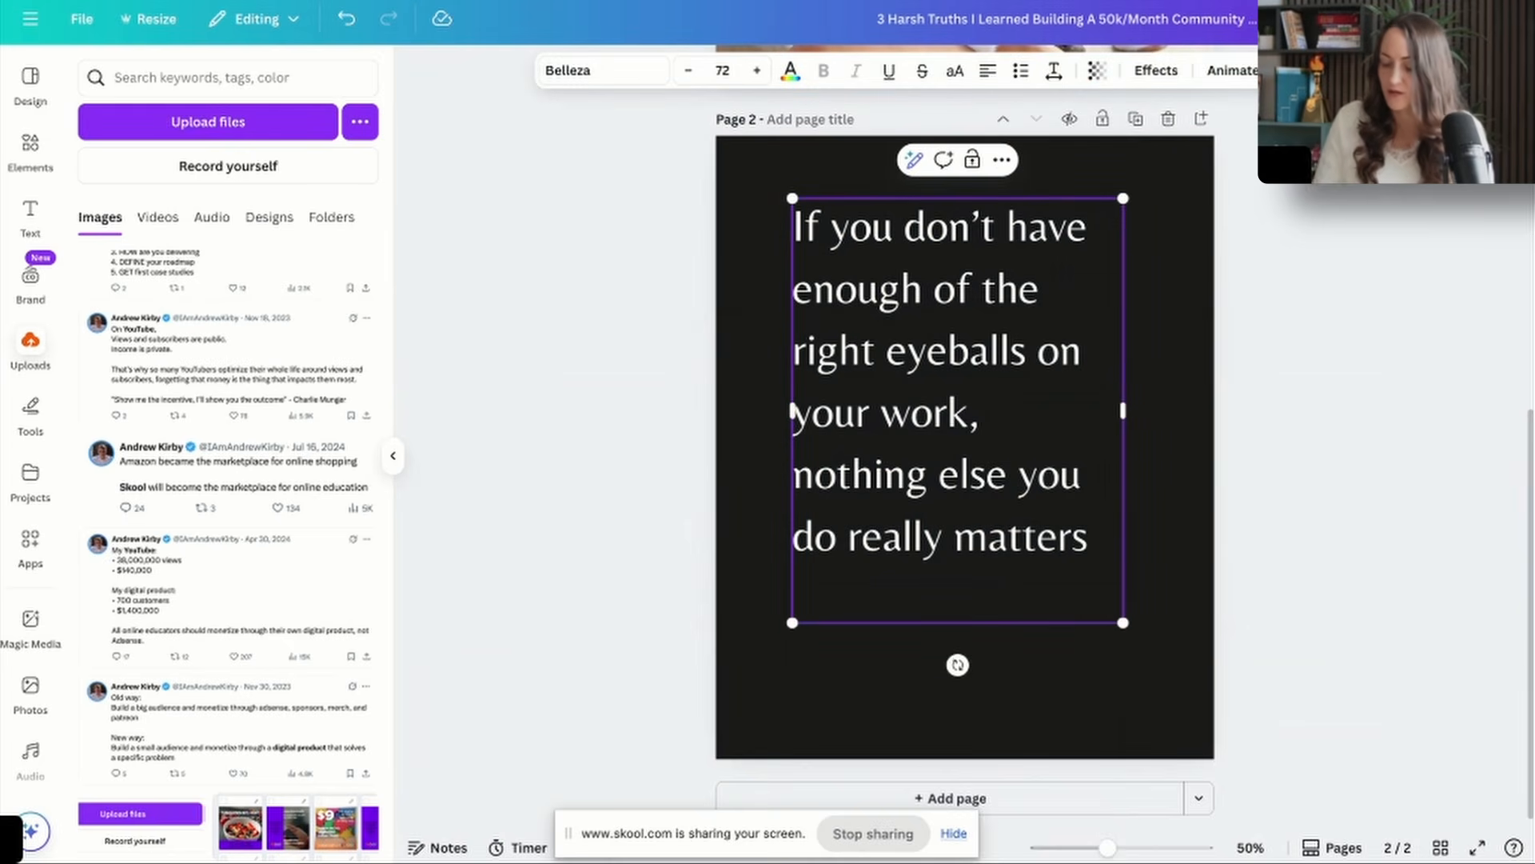
type(".")
left_click(1369, 614)
left_click_drag(1061, 478, 1037, 555)
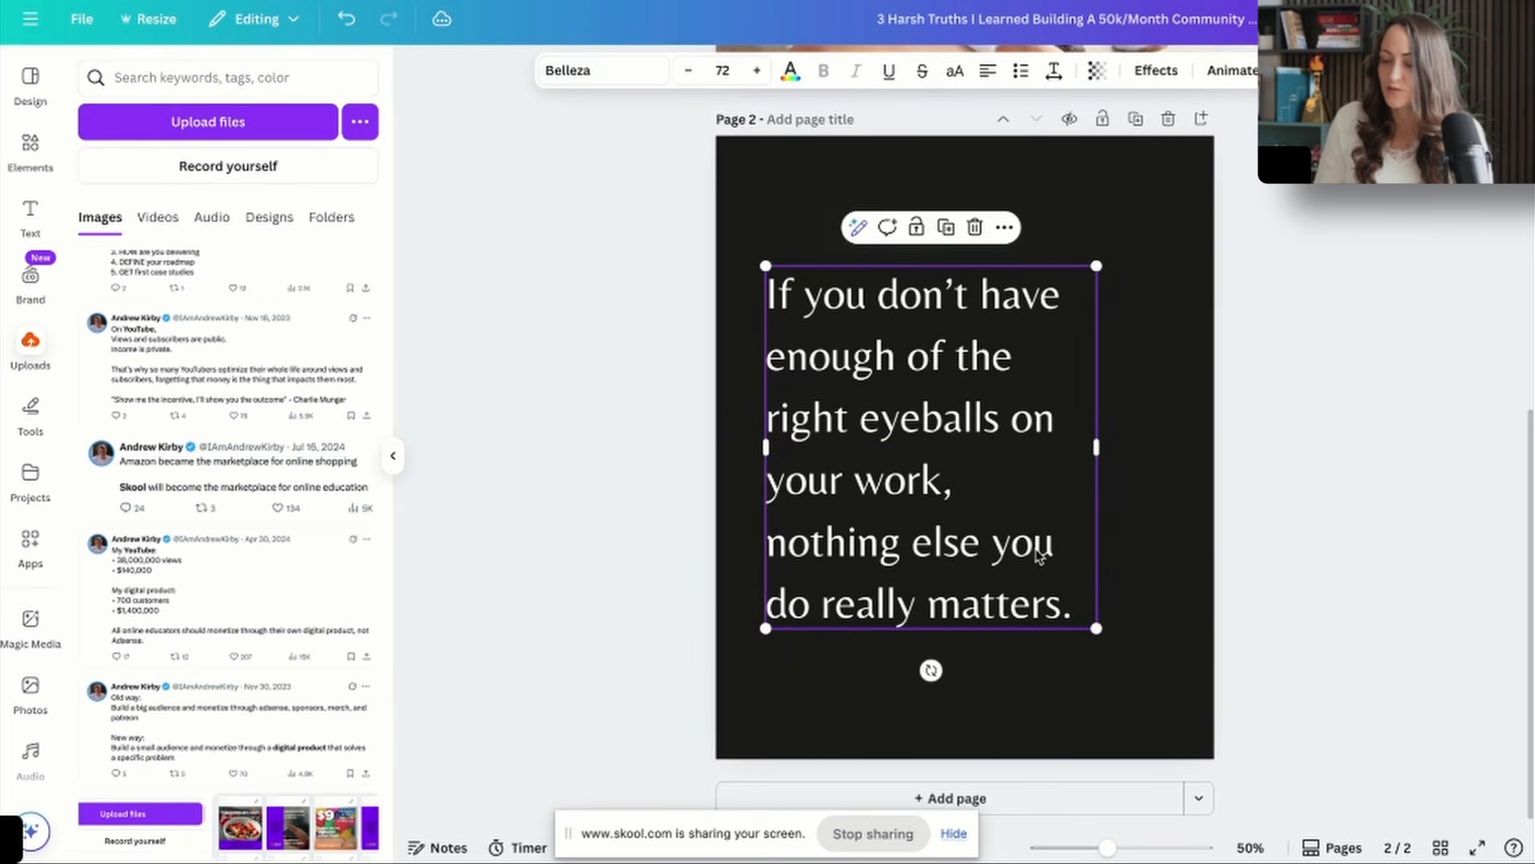
left_click(1373, 529)
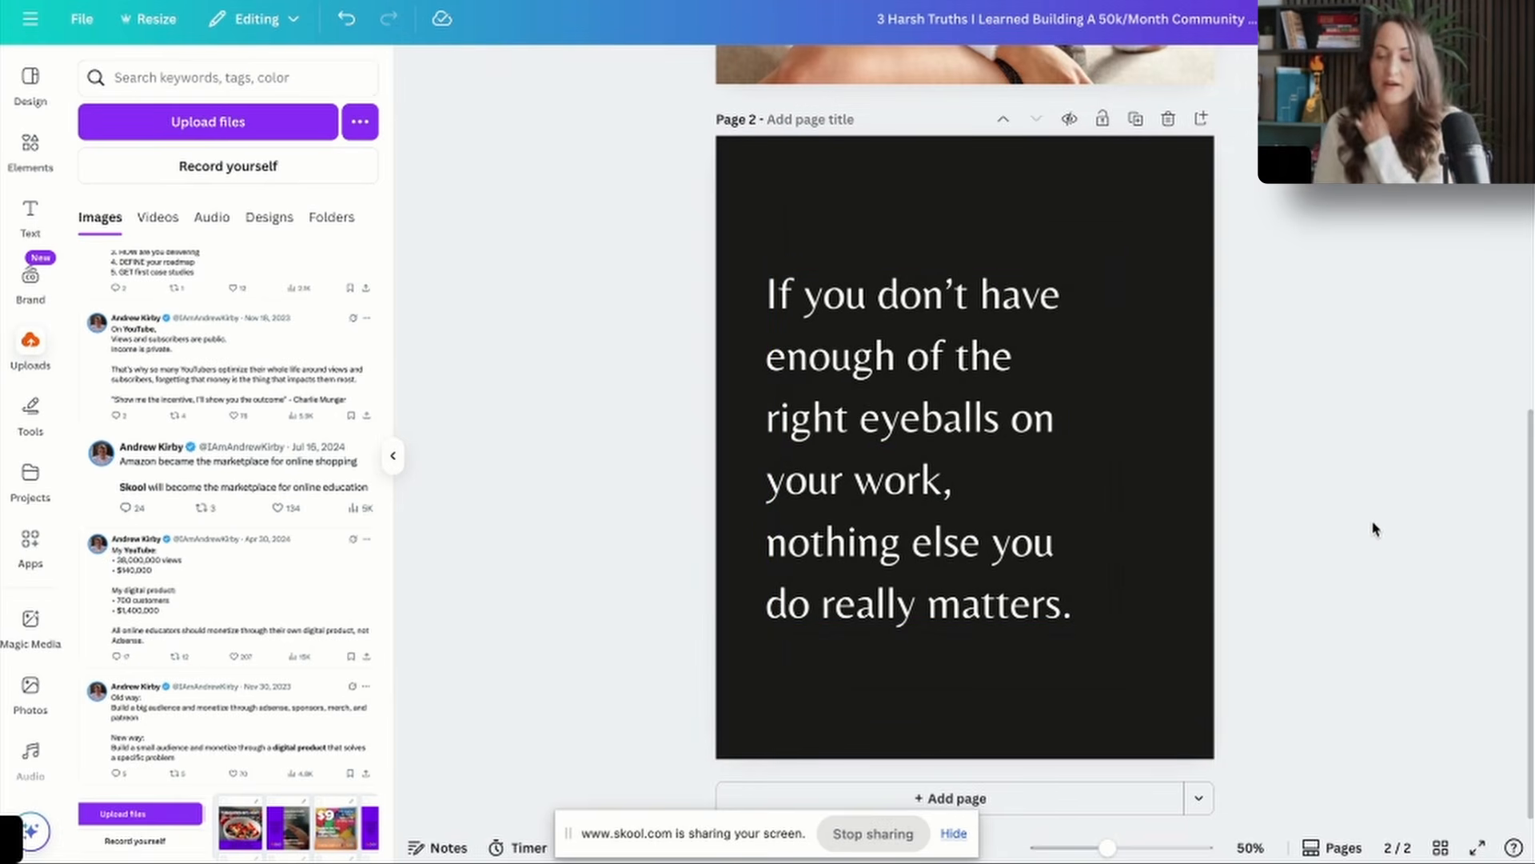
Add page 3 using text copied from the "Comfort x Courage" design and reword it to "Watch this video to learn how to drive traffic.".
key("ctrl+Return")
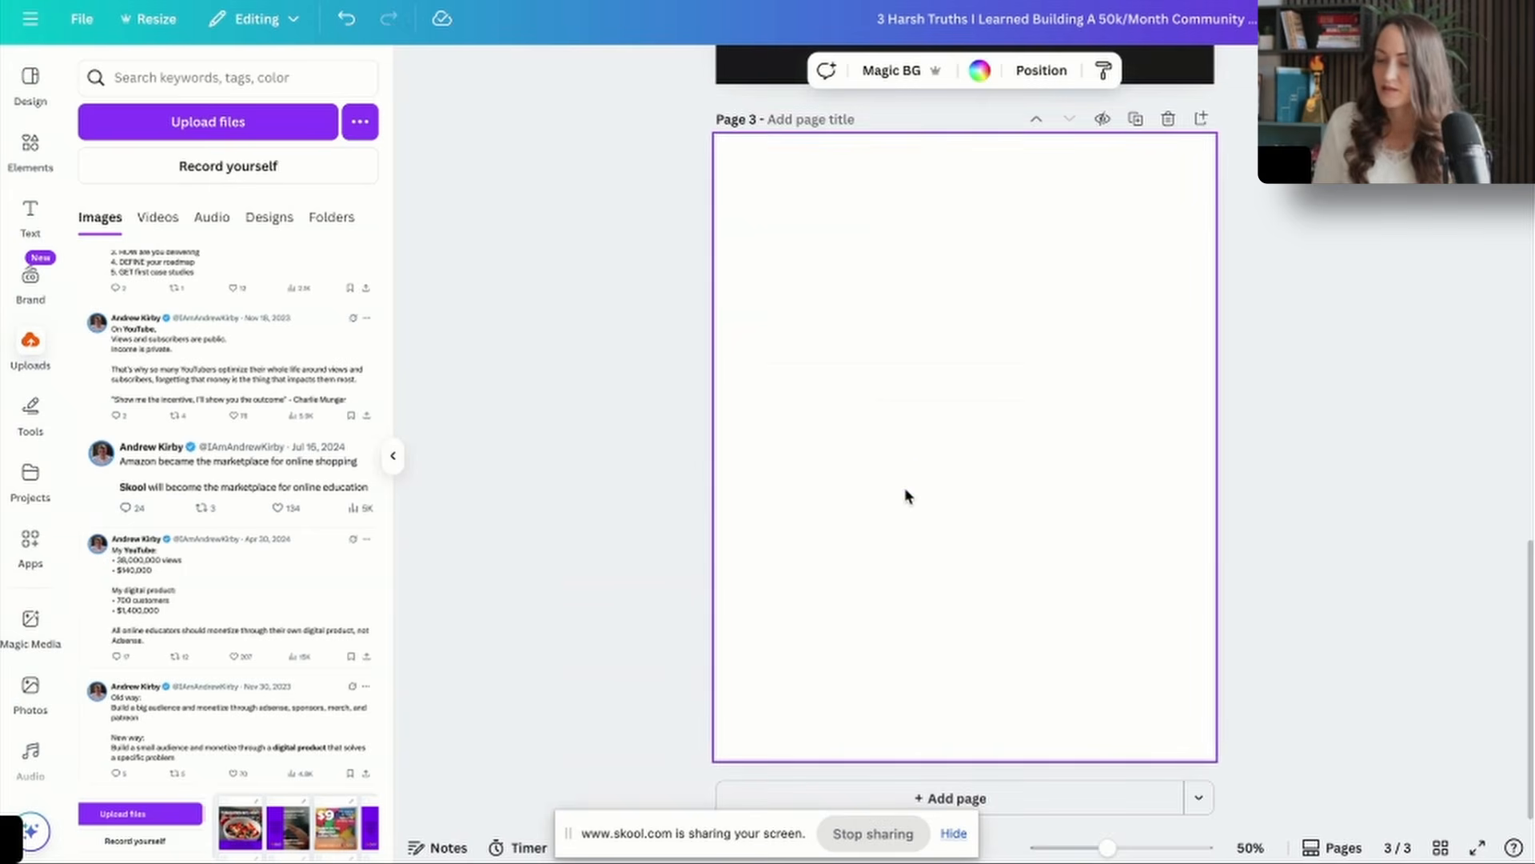
type("You can't trade your soul for security and expect to feel whole.")
left_click_drag(894, 481, 897, 360)
type("Watch t")
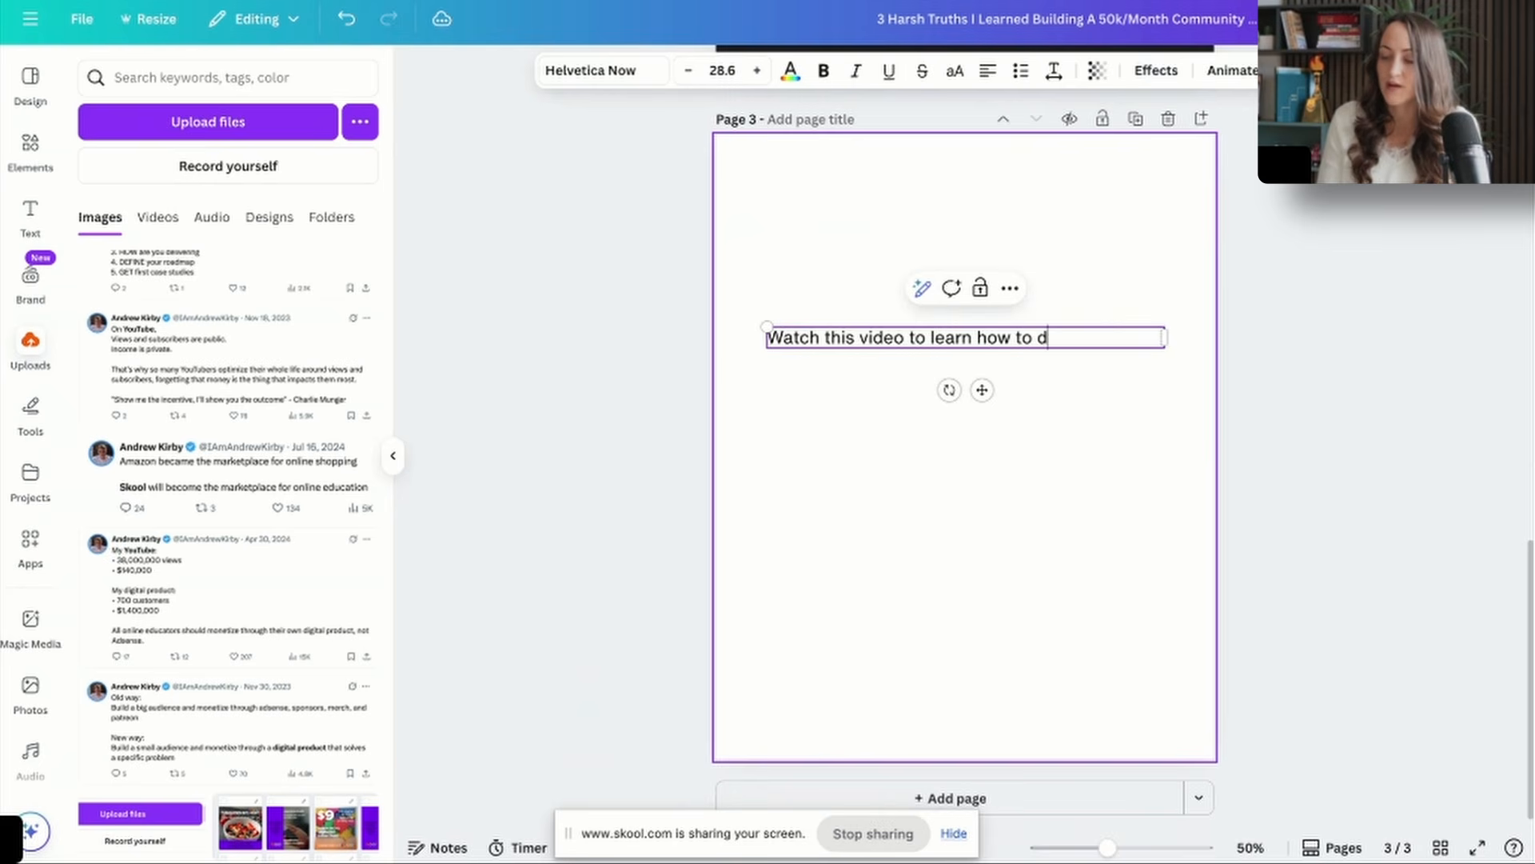
type("his video to learn how to drive traffic.")
left_click(949, 366)
left_click(942, 346)
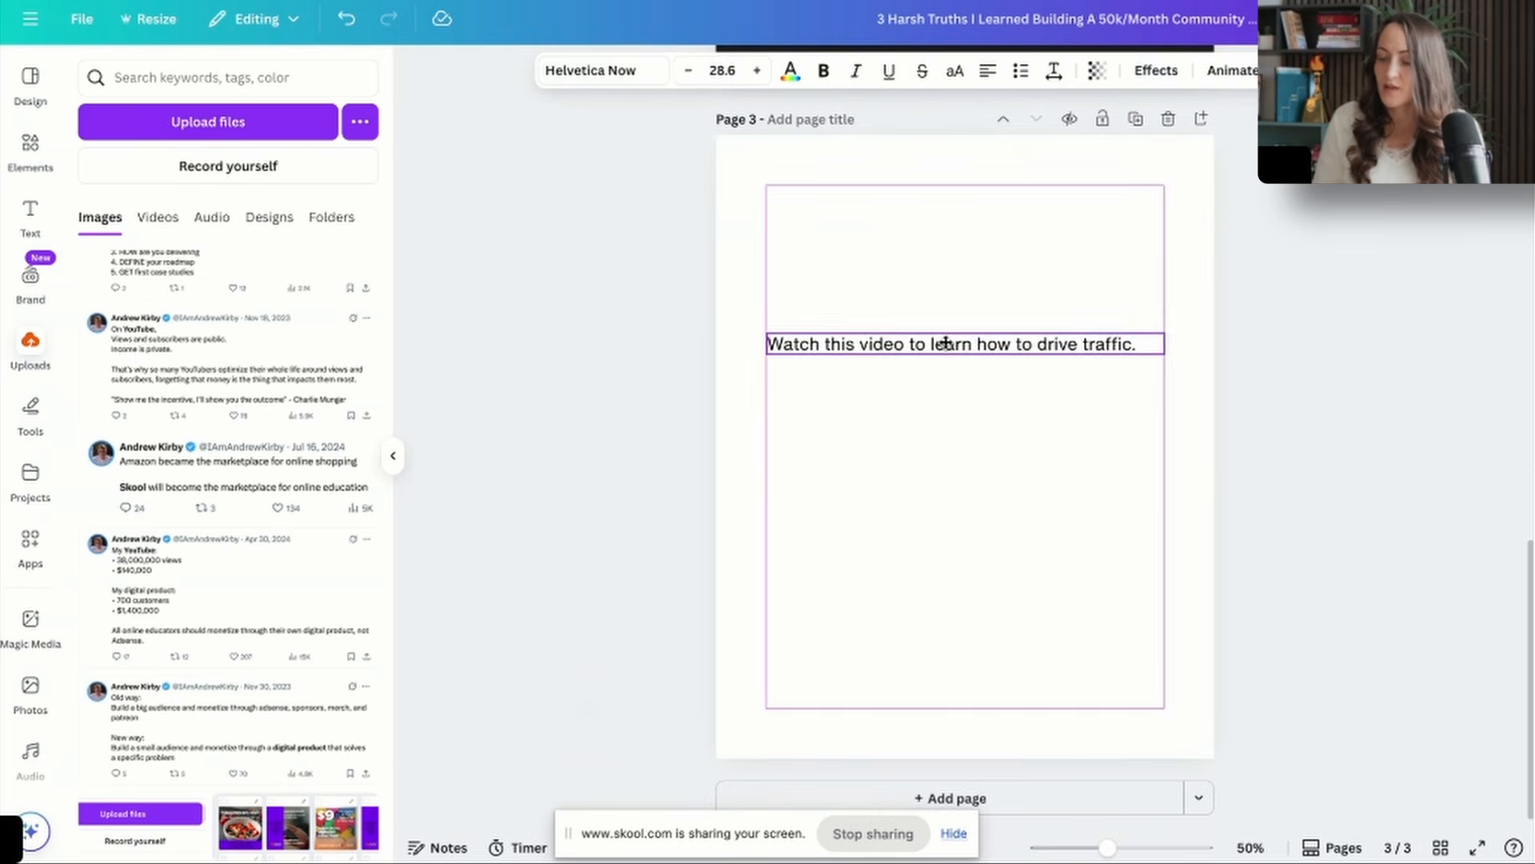
Open the creator's own YouTube channel in a new browser tab and show its list of videos.
key("super+t")
type("you")
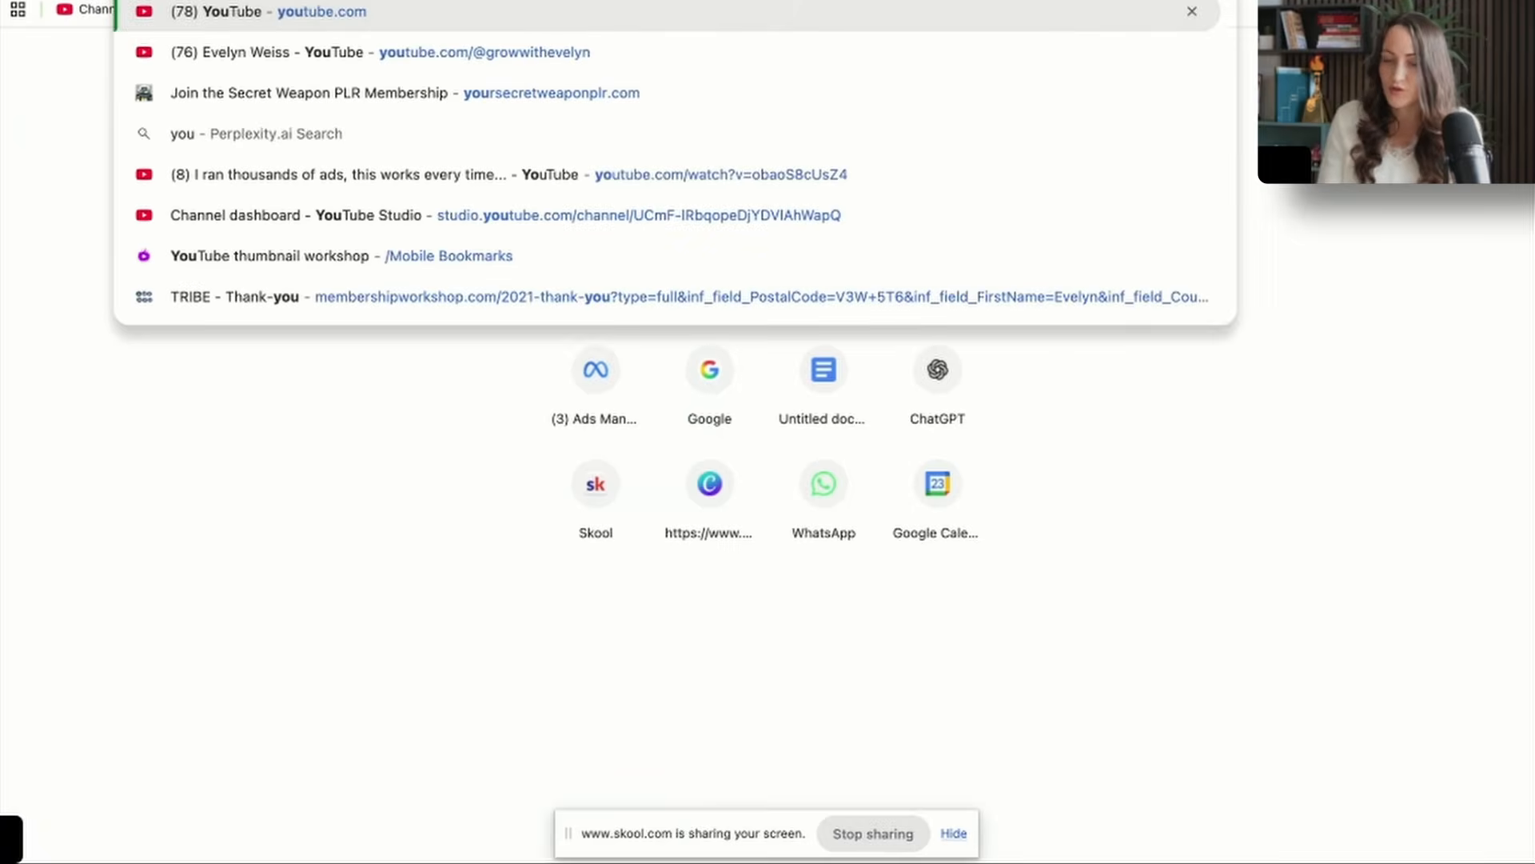
key("Down")
key("Return")
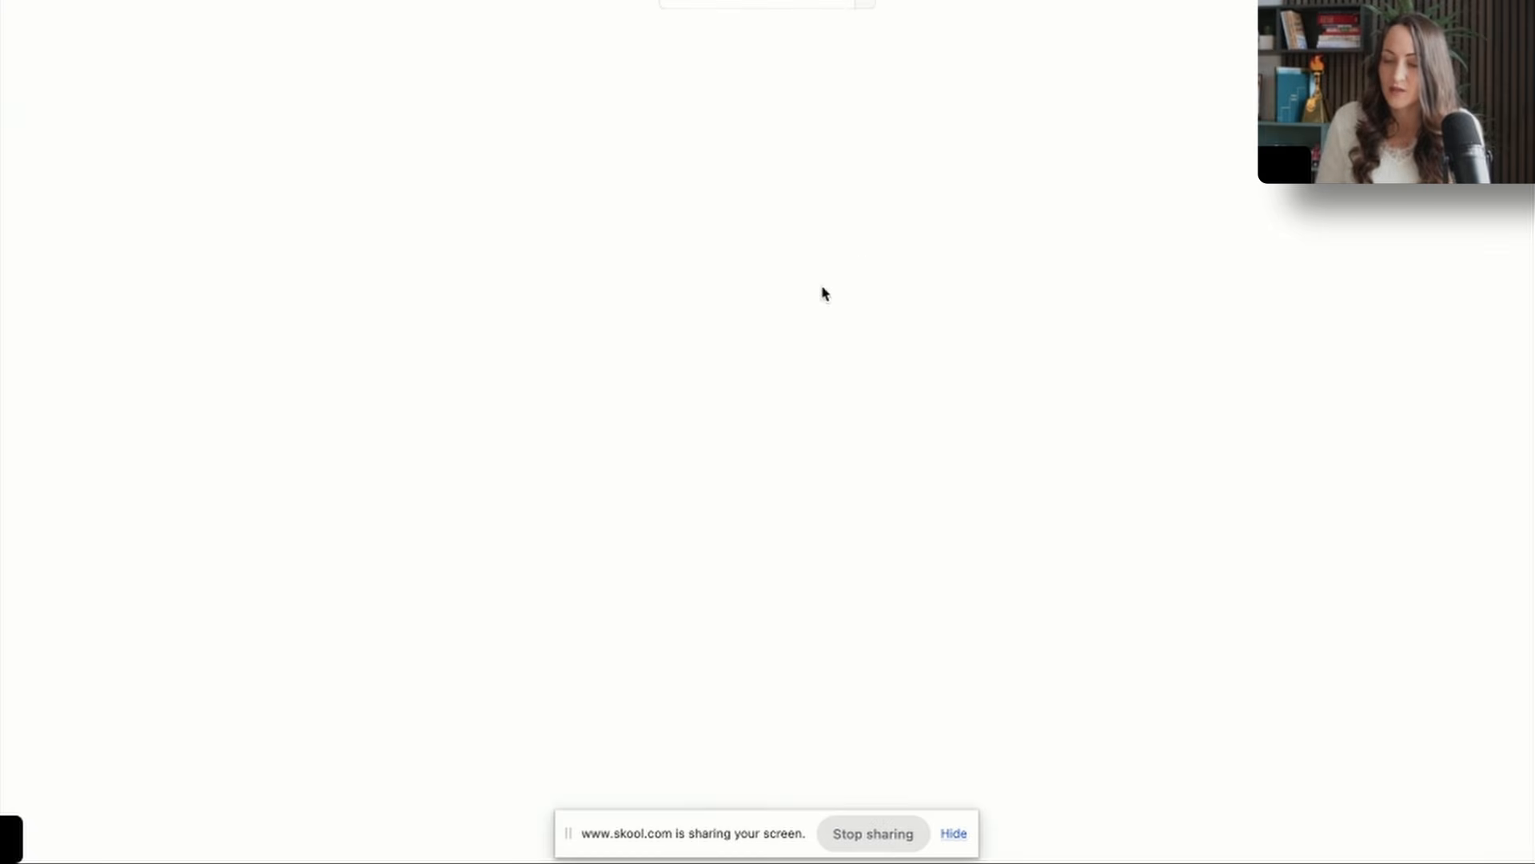
left_click(1519, 2)
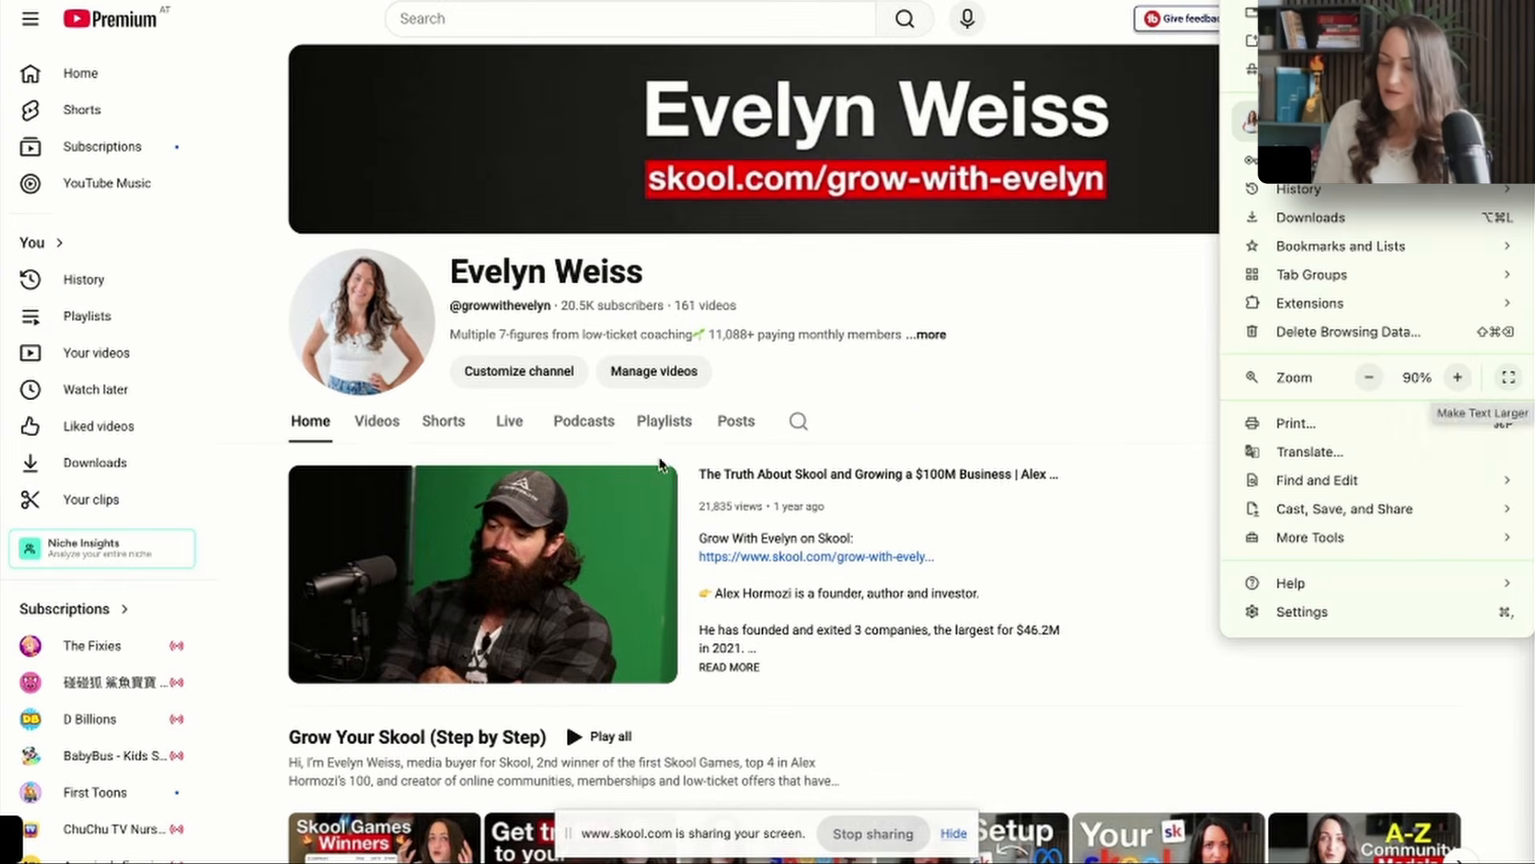
left_click(377, 421)
Capture a screenshot of the thumbnail and title of the video "How to get members for your skool community (Beginners Guide)".
scroll(386, 415, "down", 5)
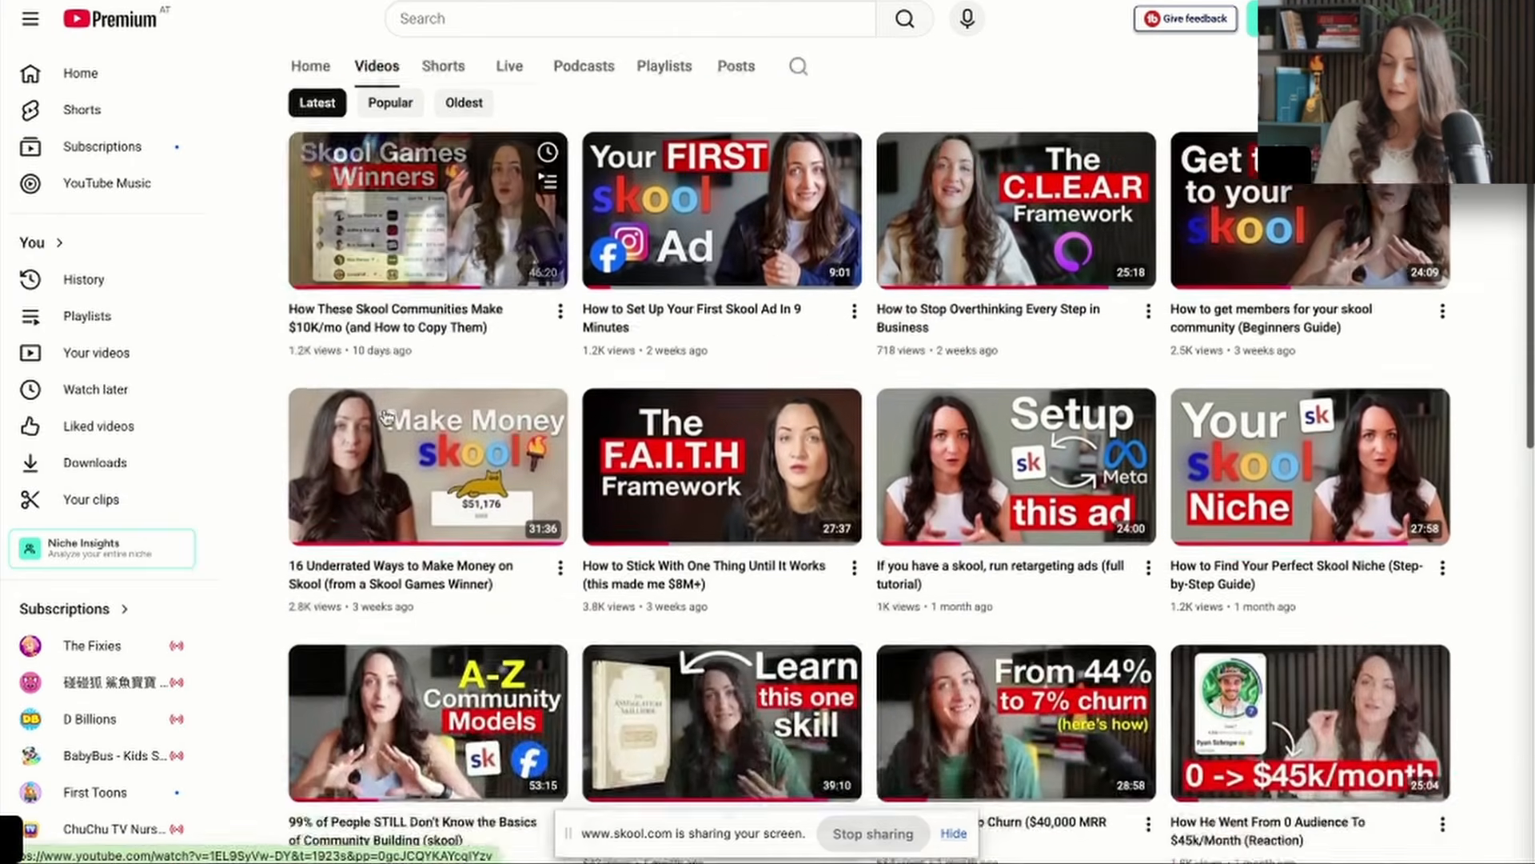
scroll(386, 415, "down", 2)
scroll(386, 414, "up", 3)
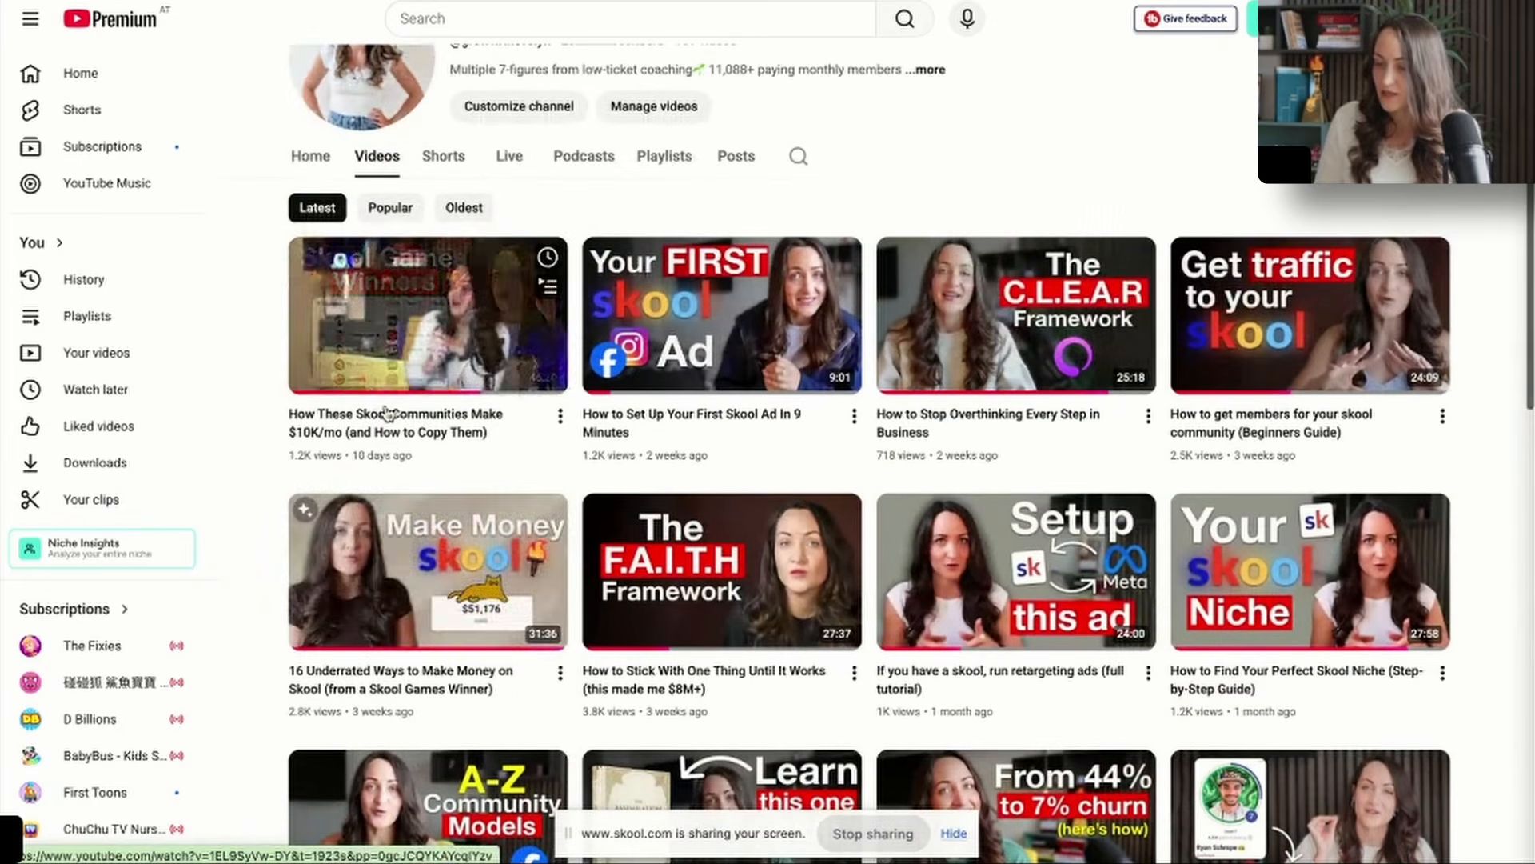
key("super+shift+4")
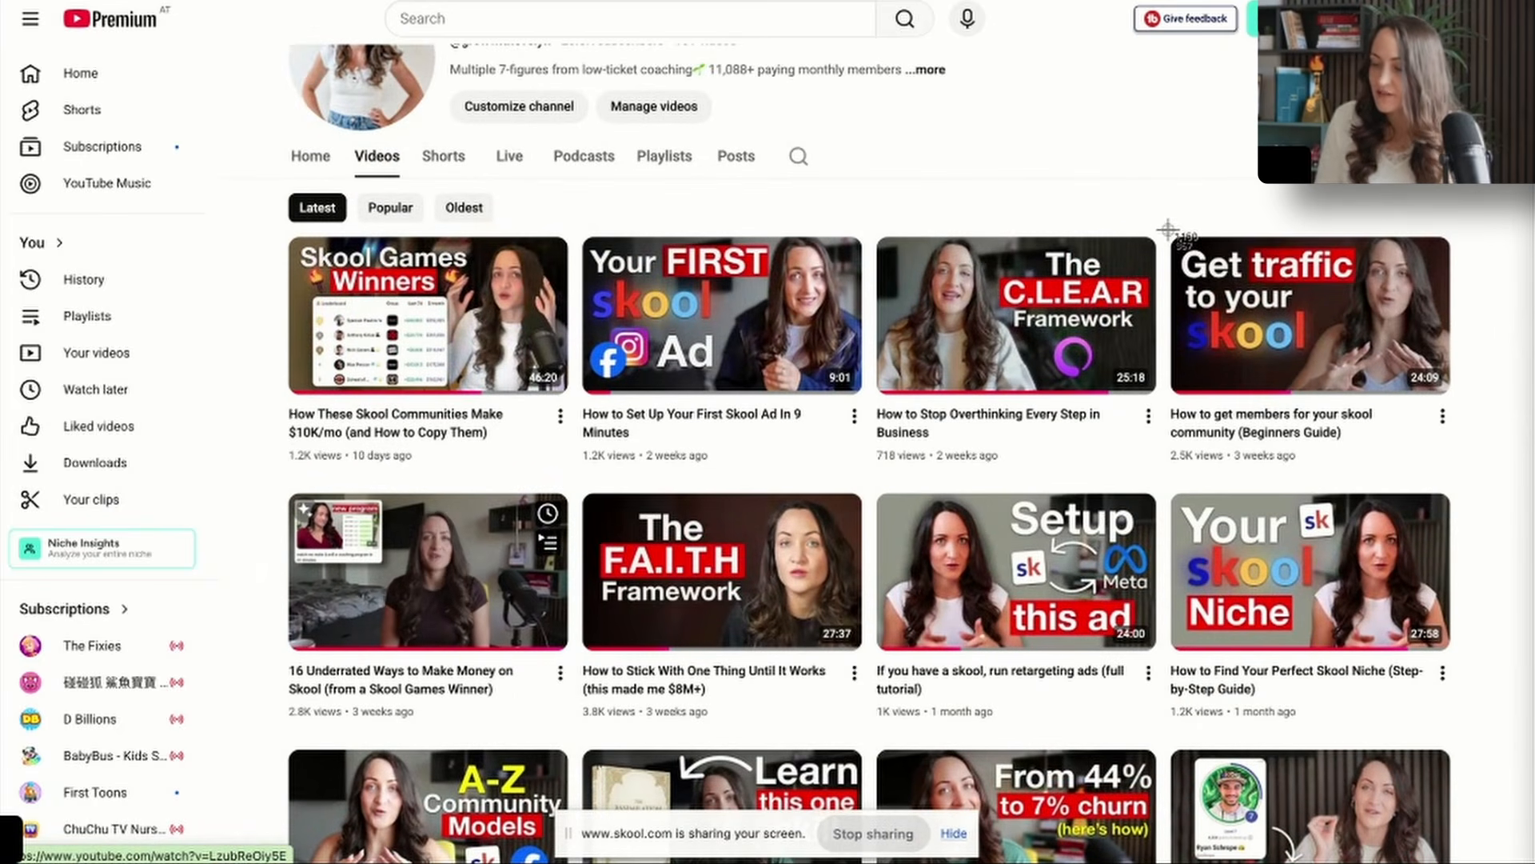
left_click_drag(1167, 229, 1452, 469)
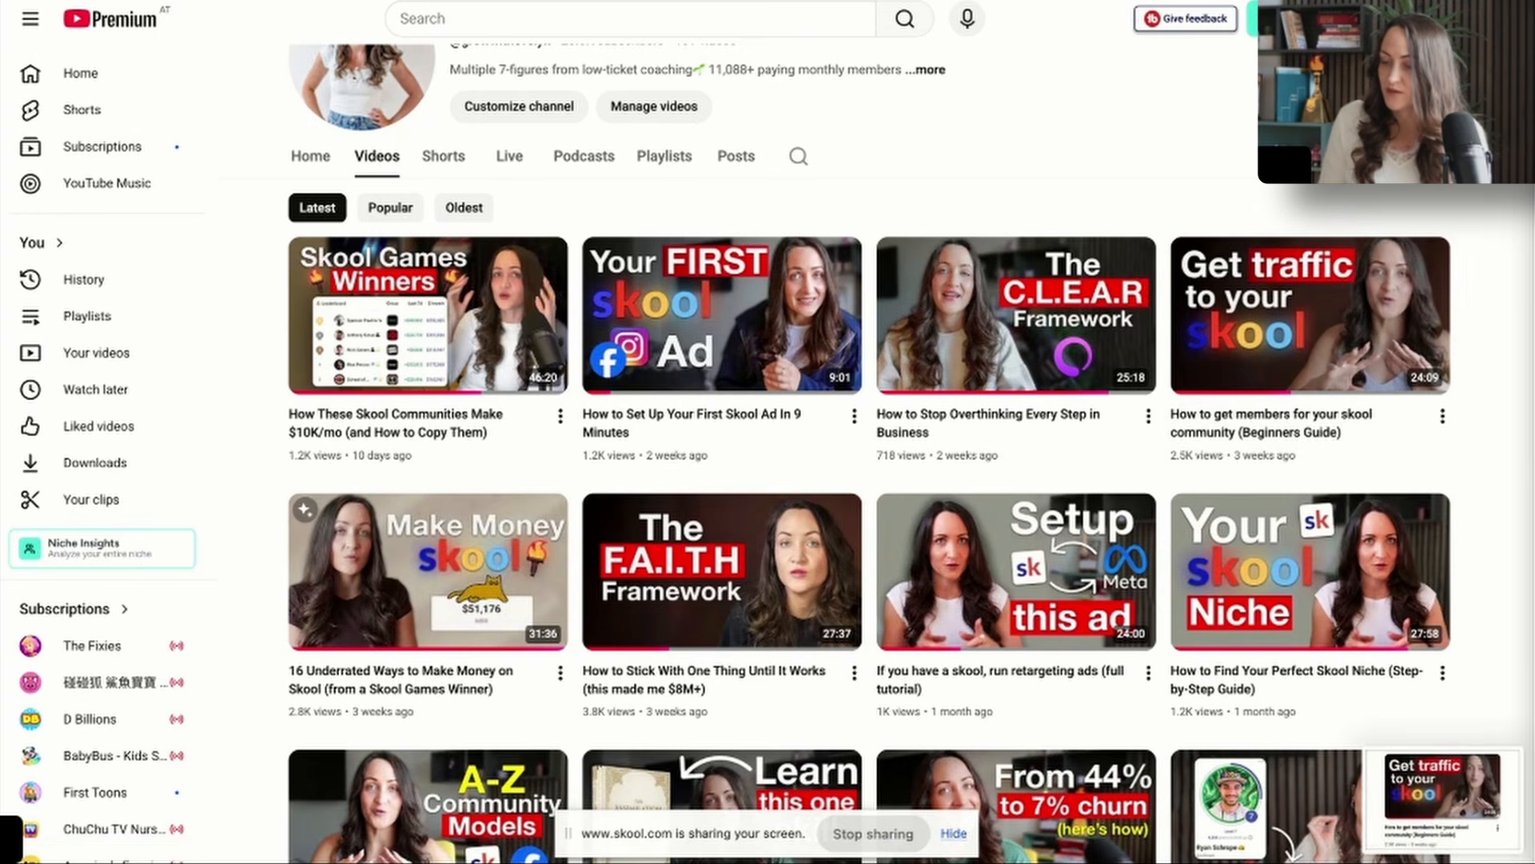
Return to Canva and place the video screenshot on page 3 directly below the caption, left-aligned with it.
key("super+Tab")
left_click_drag(1440, 792, 848, 466)
left_click_drag(1057, 613, 1057, 620)
left_click_drag(751, 285, 848, 476)
left_click_drag(940, 470, 944, 461)
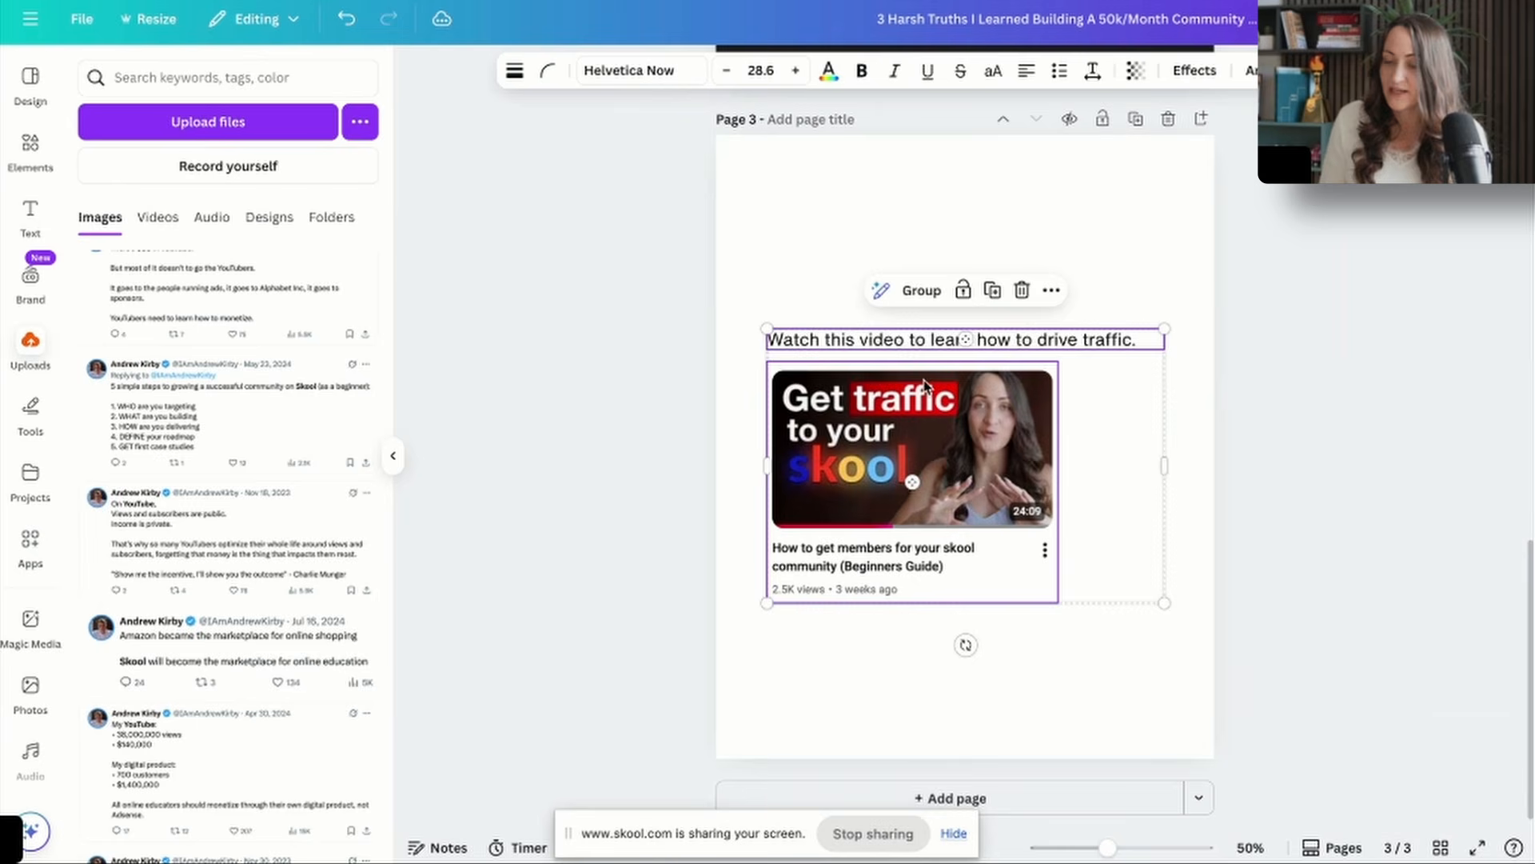
Group the caption and video screenshot on page 3 and centre the group vertically on the page.
left_click(921, 290)
left_click(136, 342)
left_click(966, 675)
Add a beige page 4 reading "If you don't validate your community offer against cold traffic you might never find product to market fit.".
scroll(1114, 543, "up", 10)
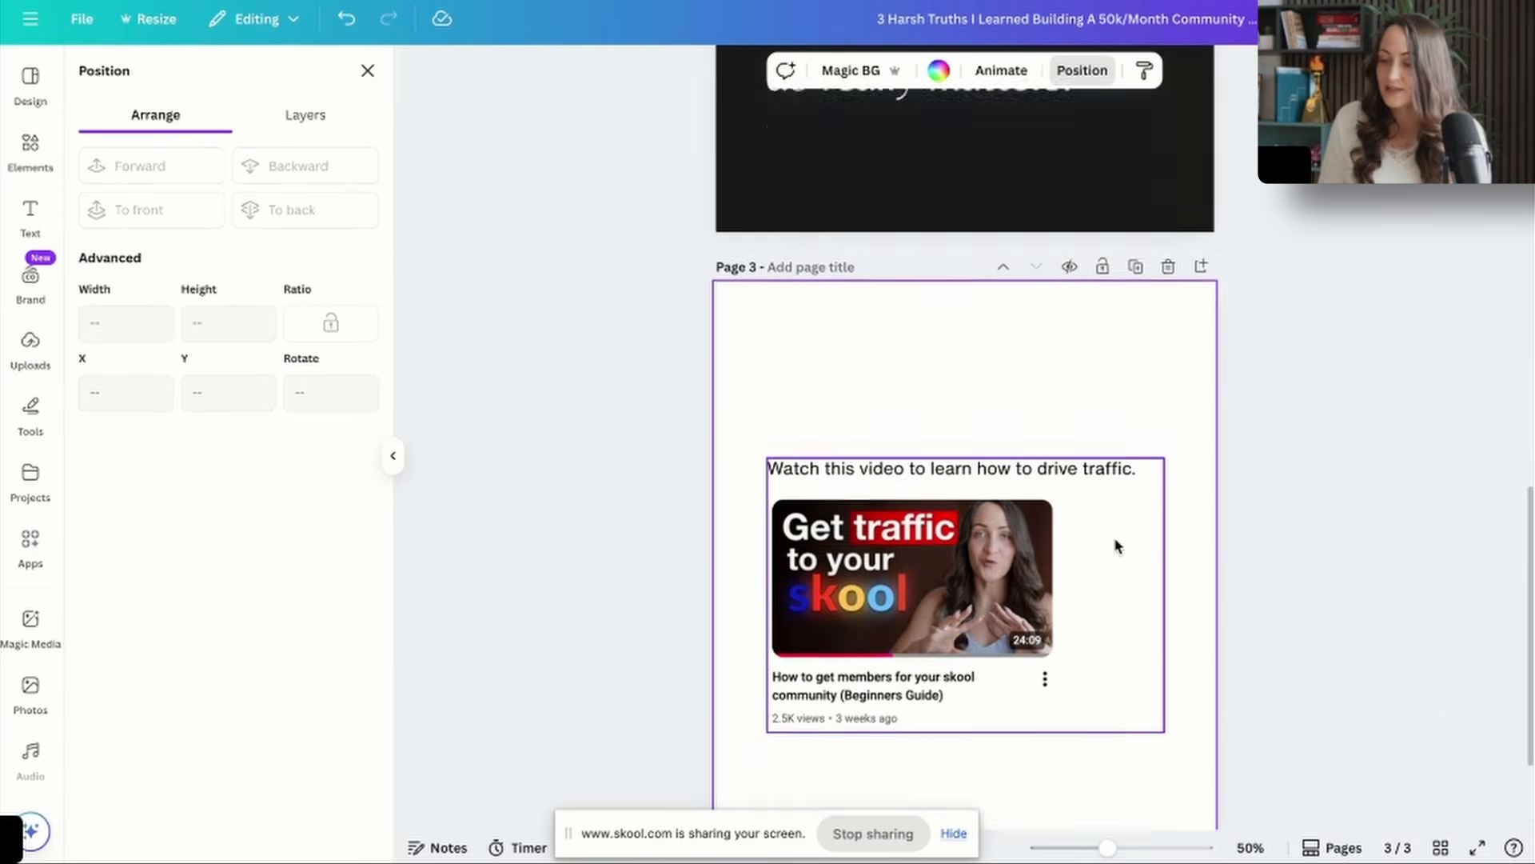
left_click(1136, 275)
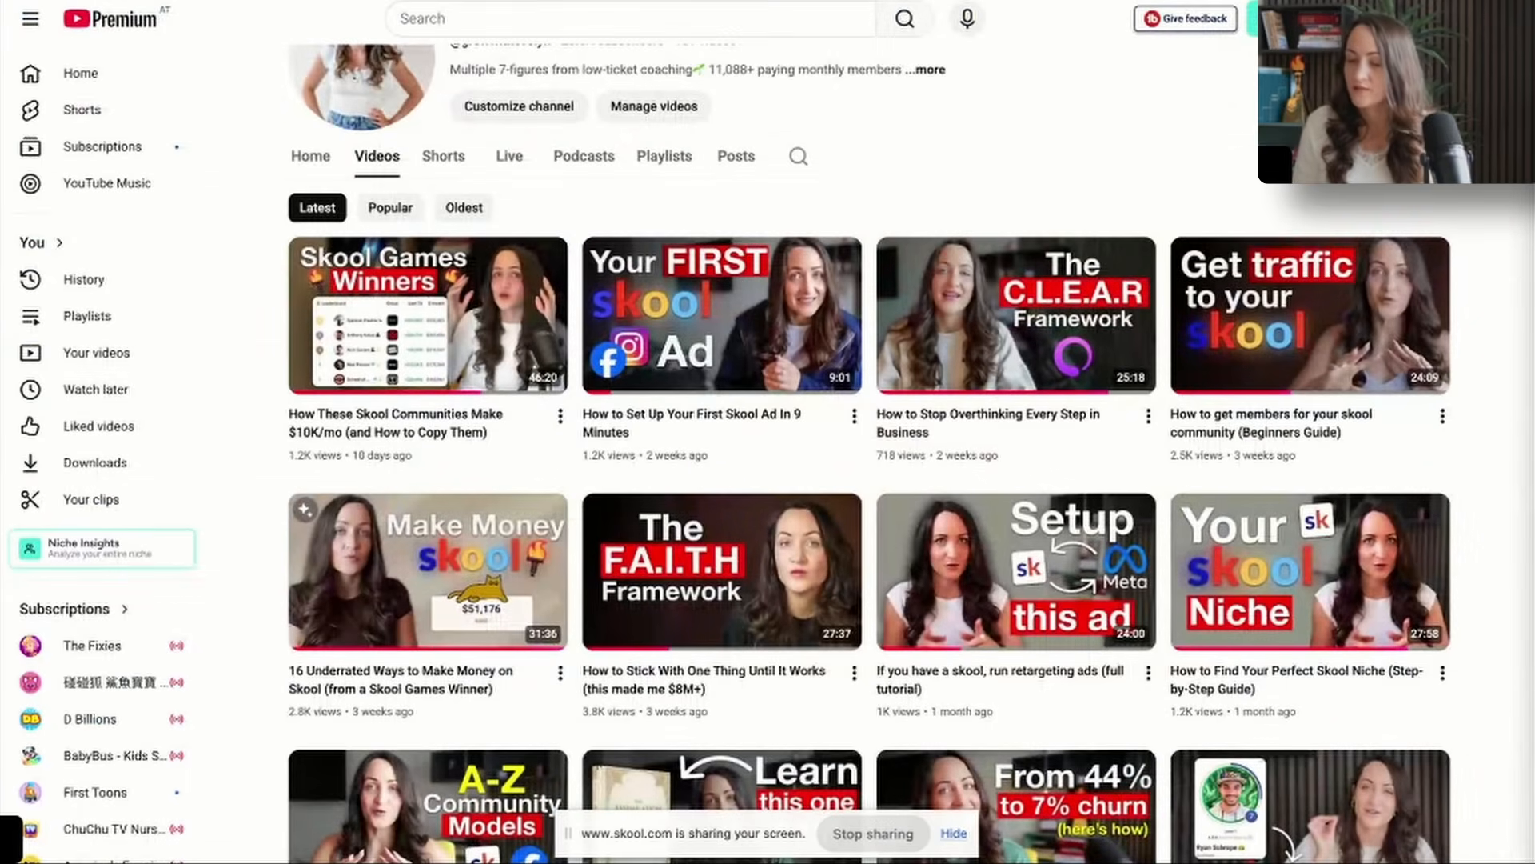
scroll(1298, 320, "down", 1)
scroll(1299, 321, "down", 3)
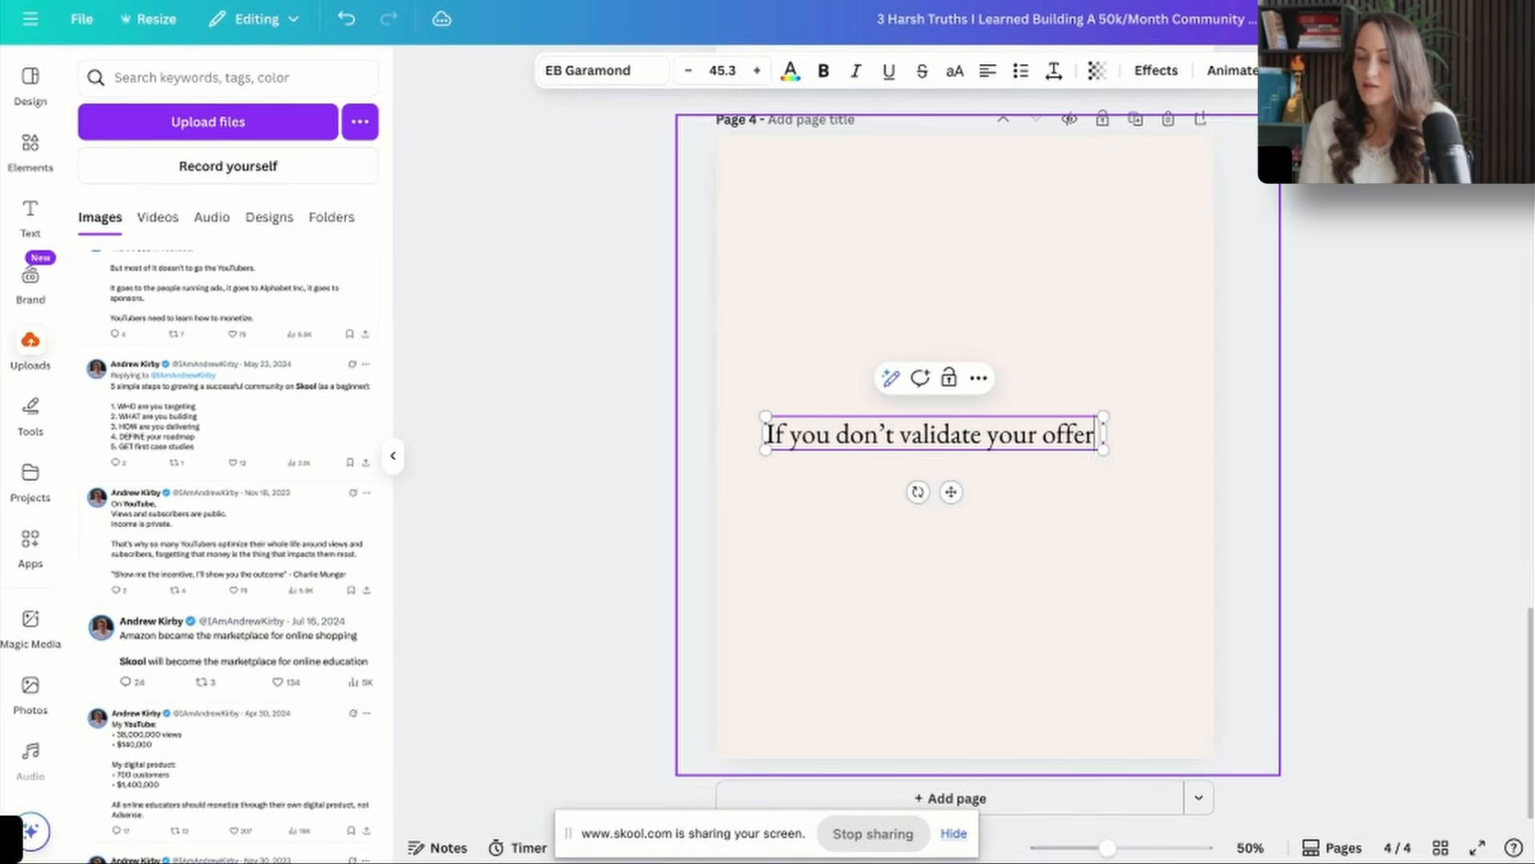
type("against cold")
left_click(1042, 436)
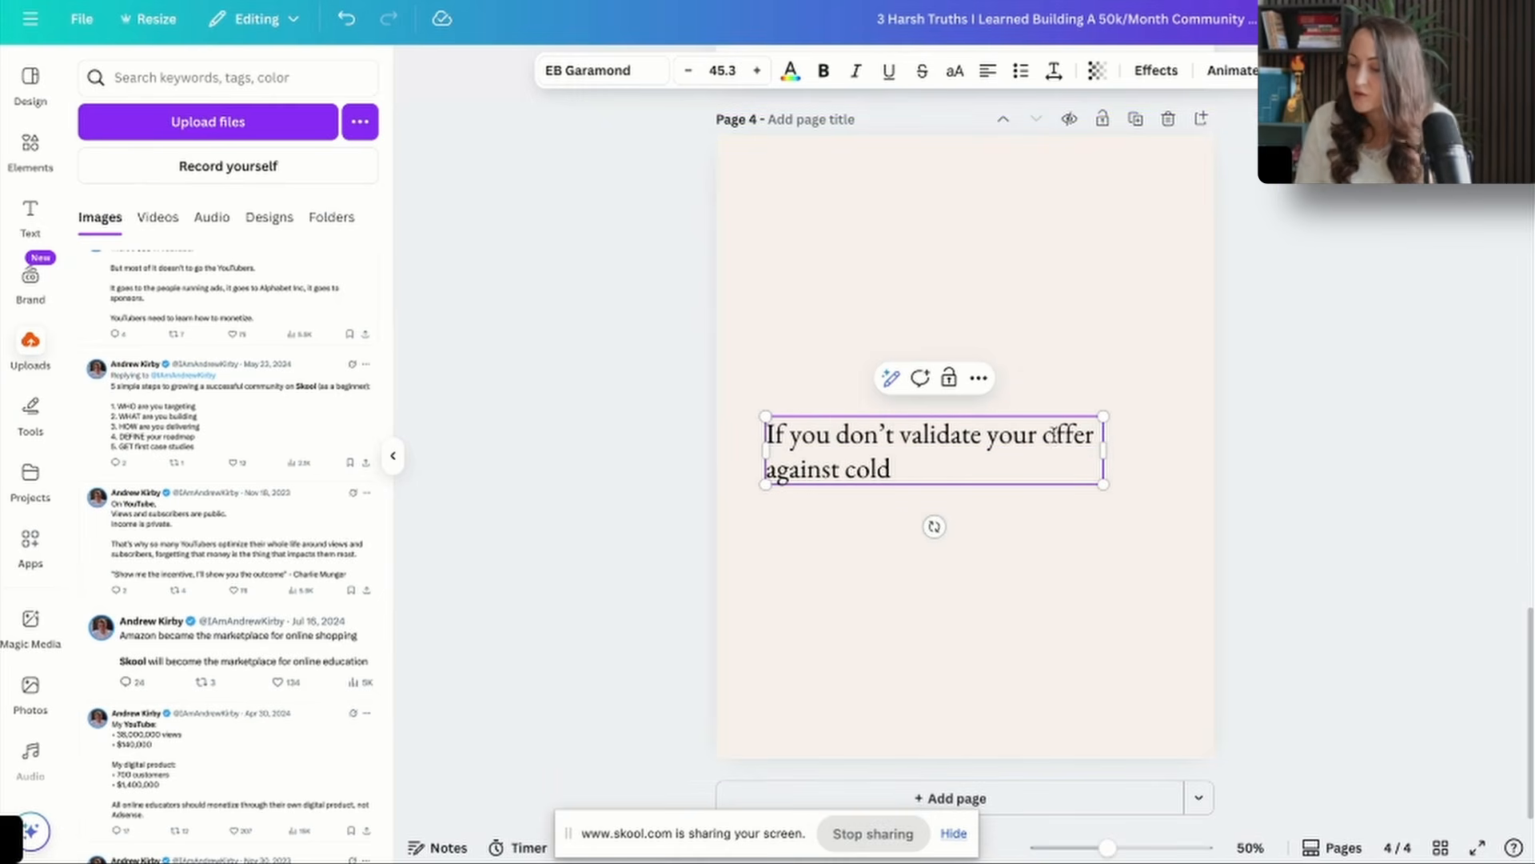
type("community")
left_click(1086, 464)
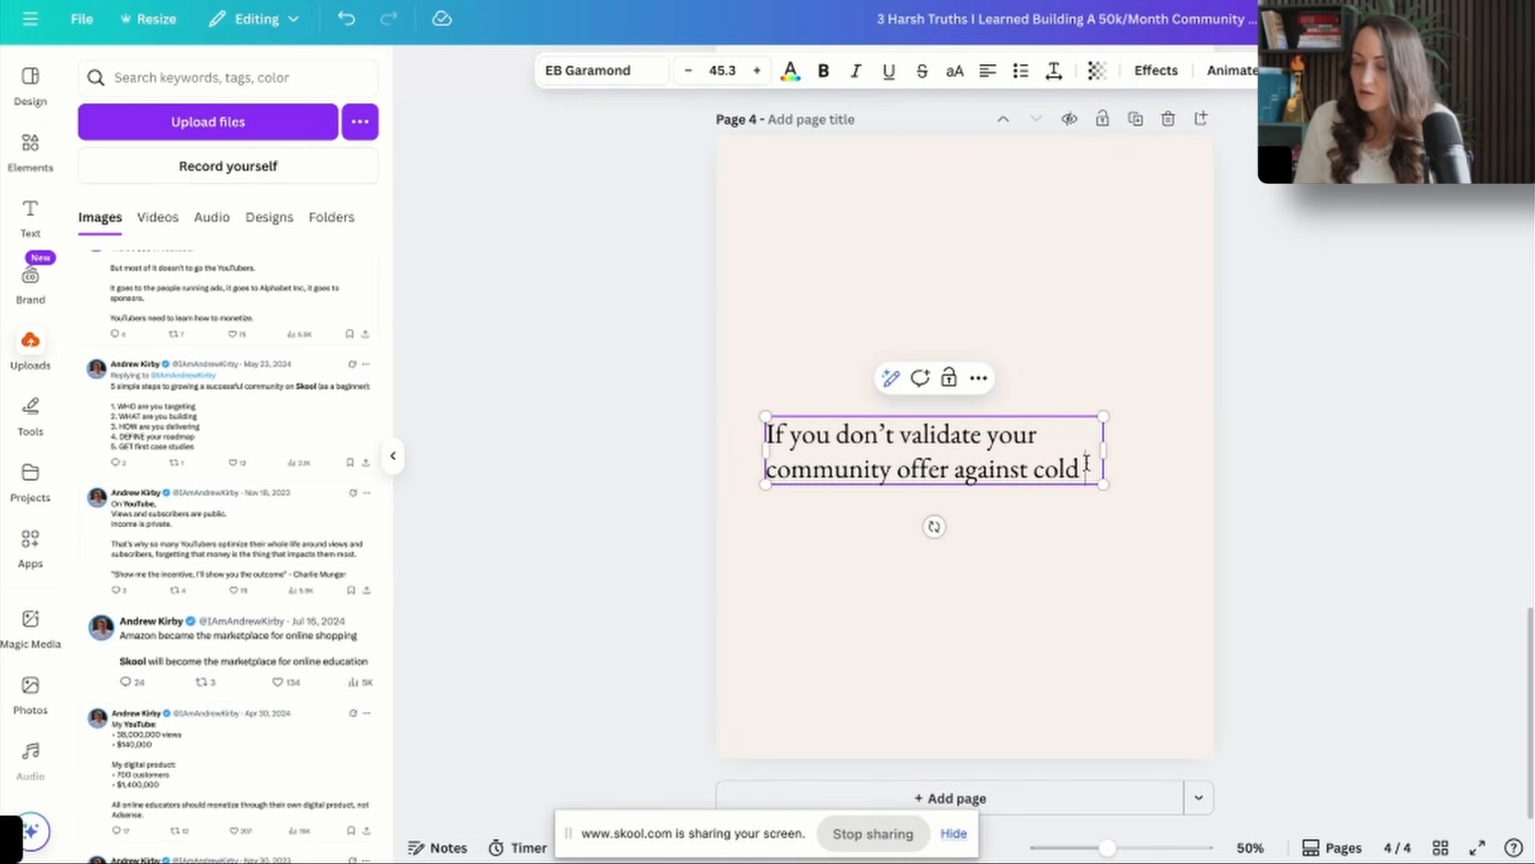
type("traffic you mig")
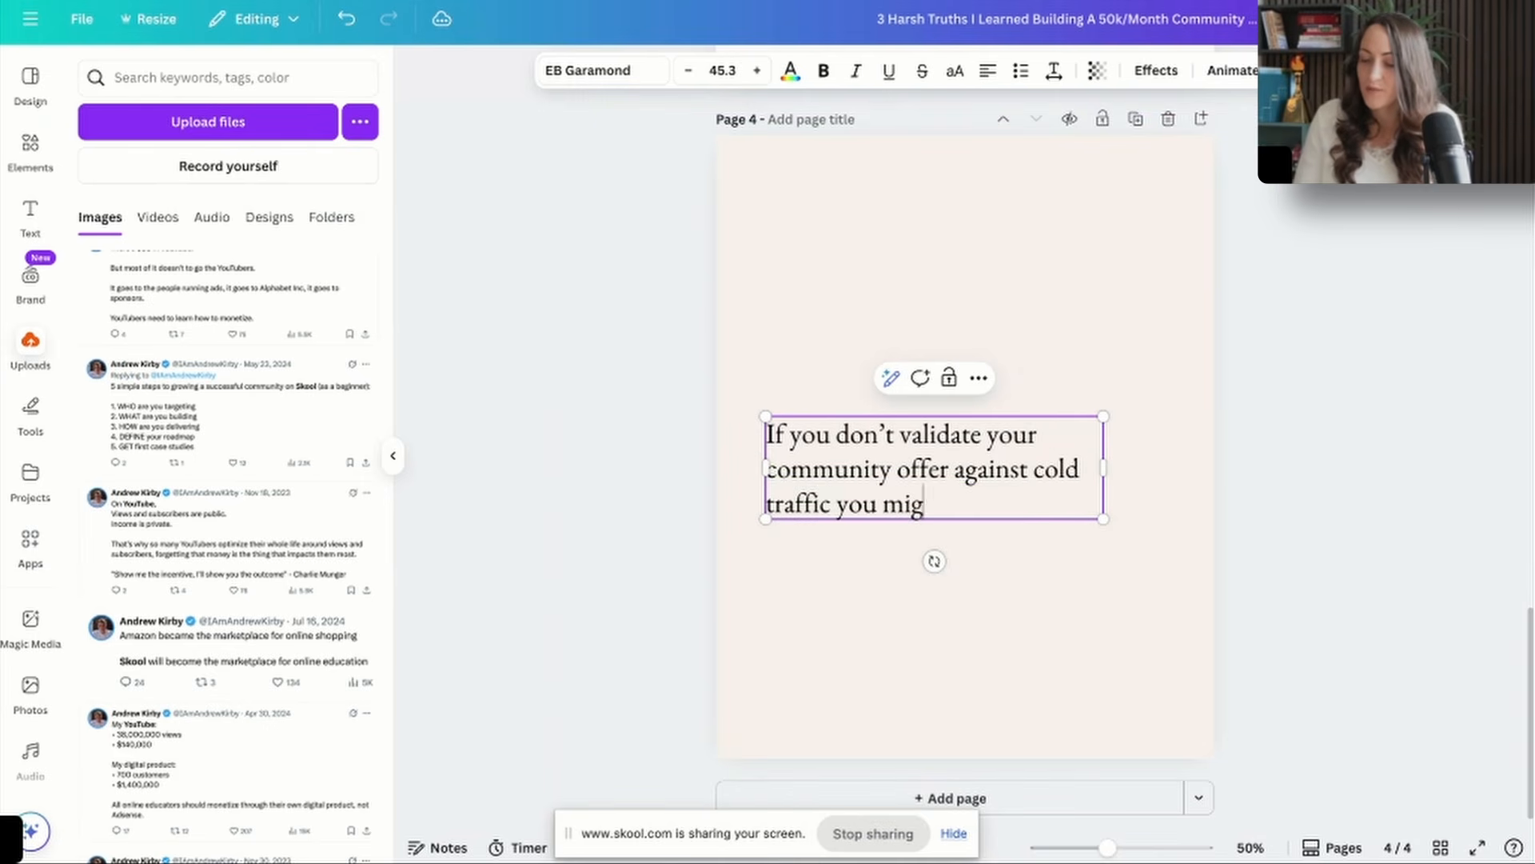
type("ht never find product to market fit.")
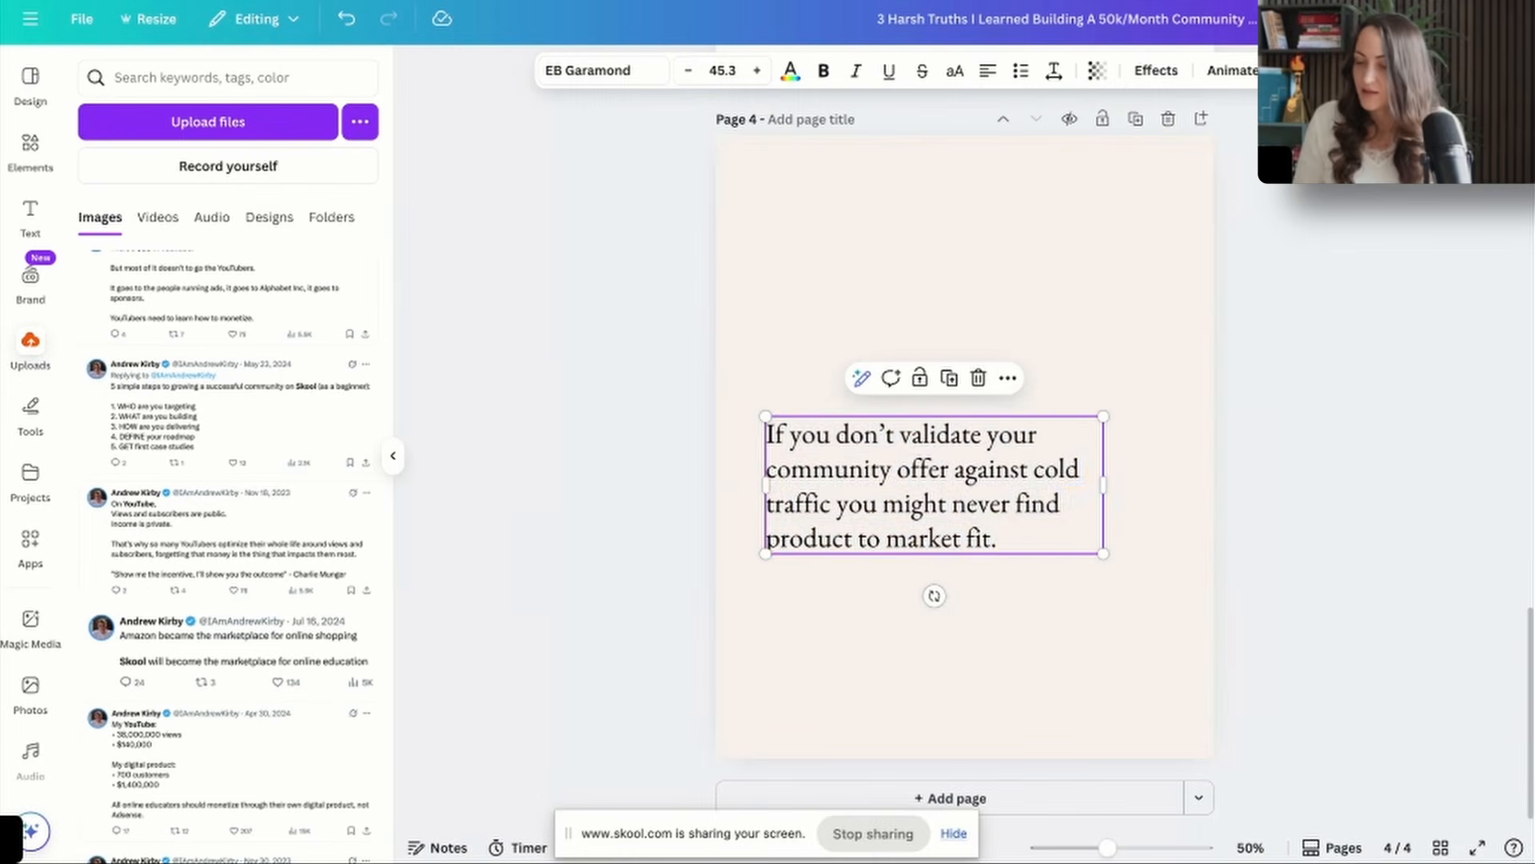
Replace the page 4 text in Canva with ChatGPT's polished version of the sentence.
double_click(919, 440)
key("ctrl+a")
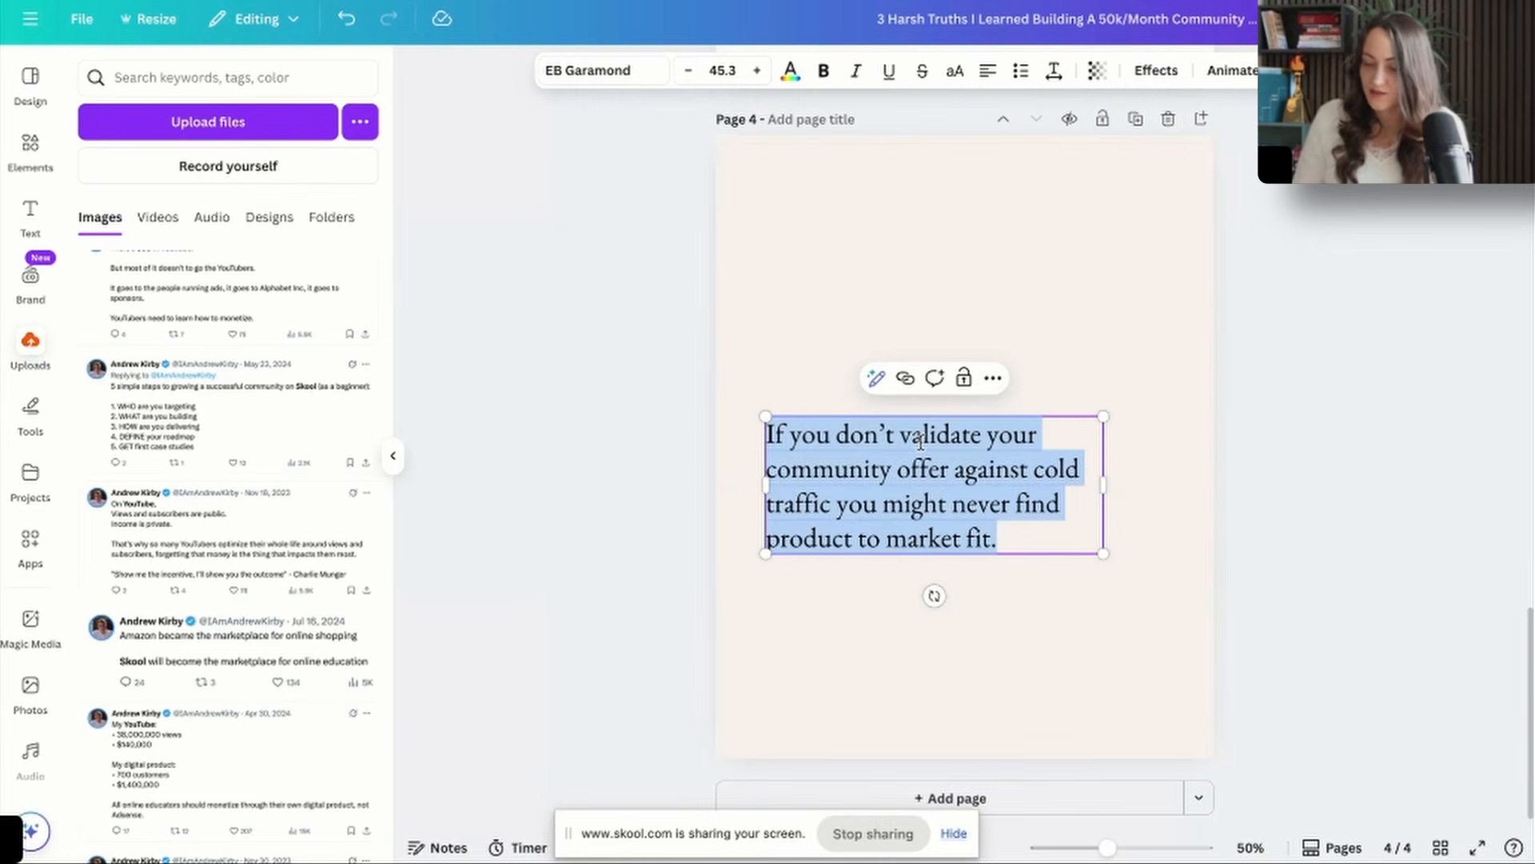
type("If you don’t validate your community offer against cold traffic, you might never find product–market fit.")
Duplicate page 3, move the copy after page 4, and change its caption to "Learn how to validate with ads".
scroll(1360, 471, "up", 8)
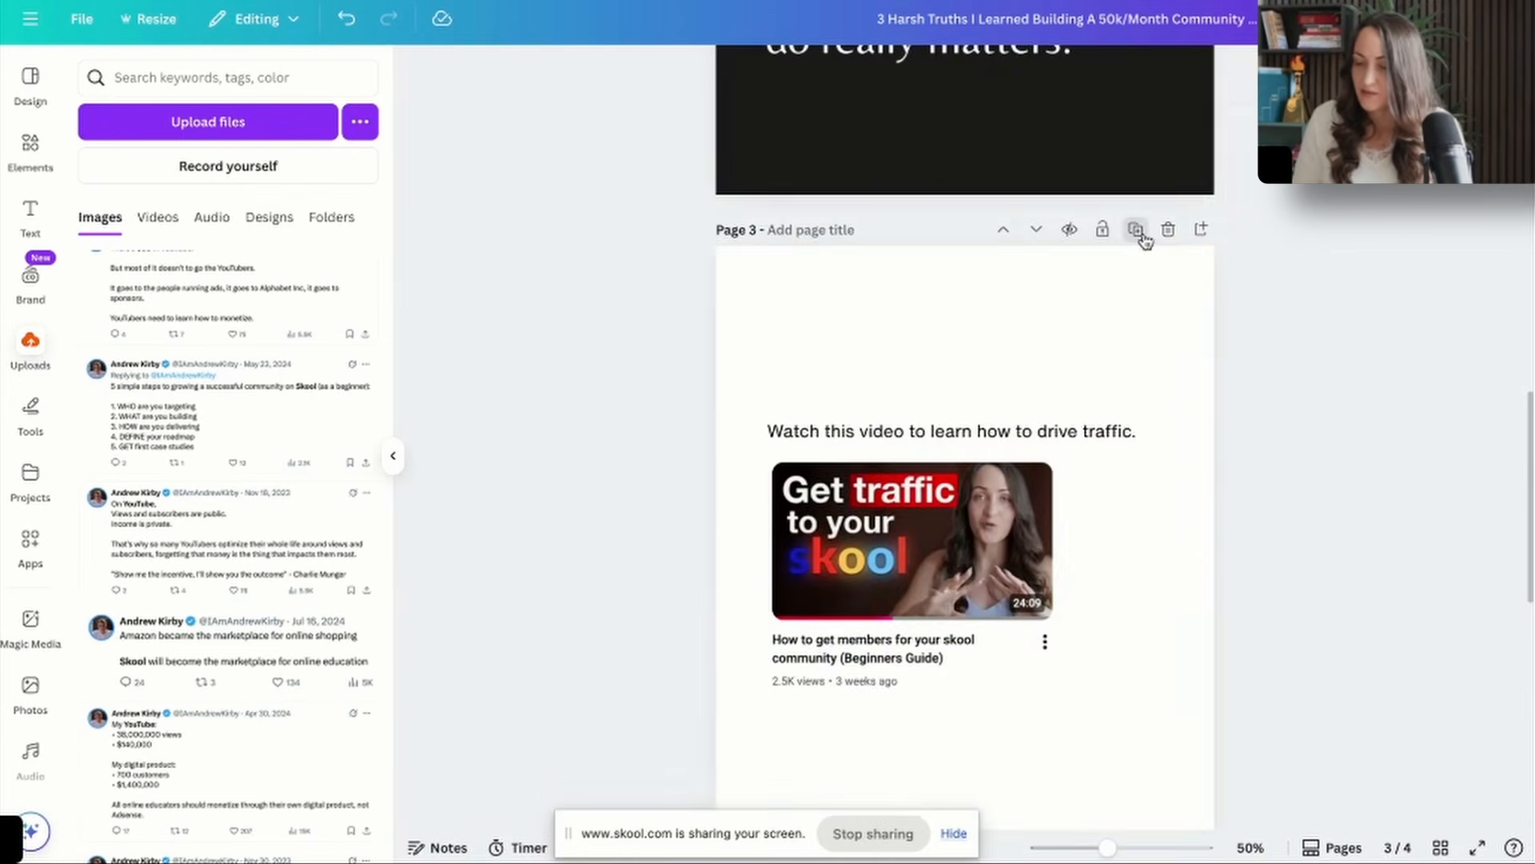
left_click(1136, 230)
left_click(1036, 230)
type("how to validate with ads")
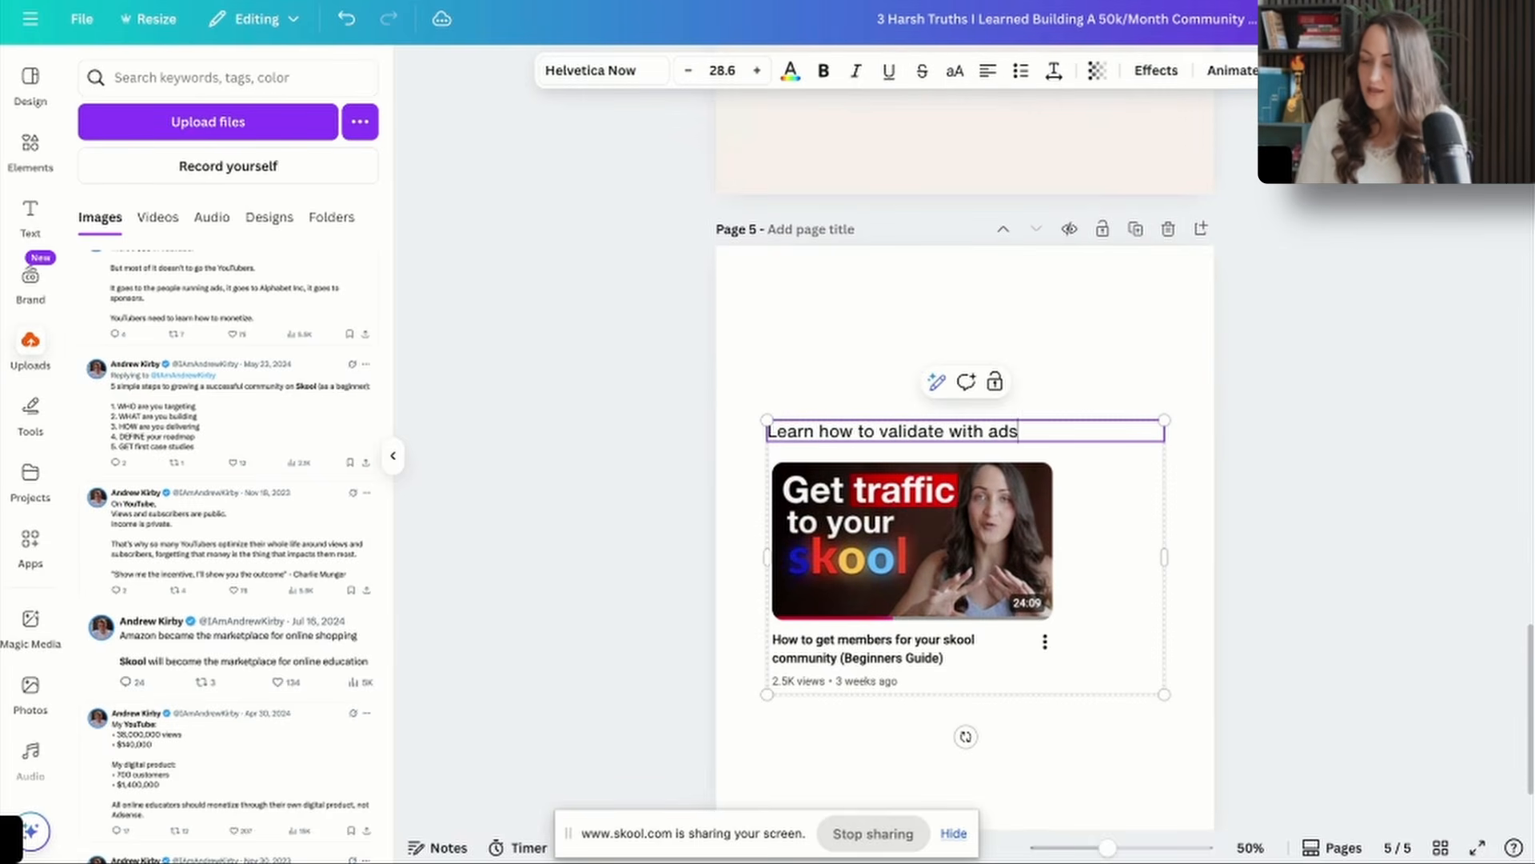
key("Escape")
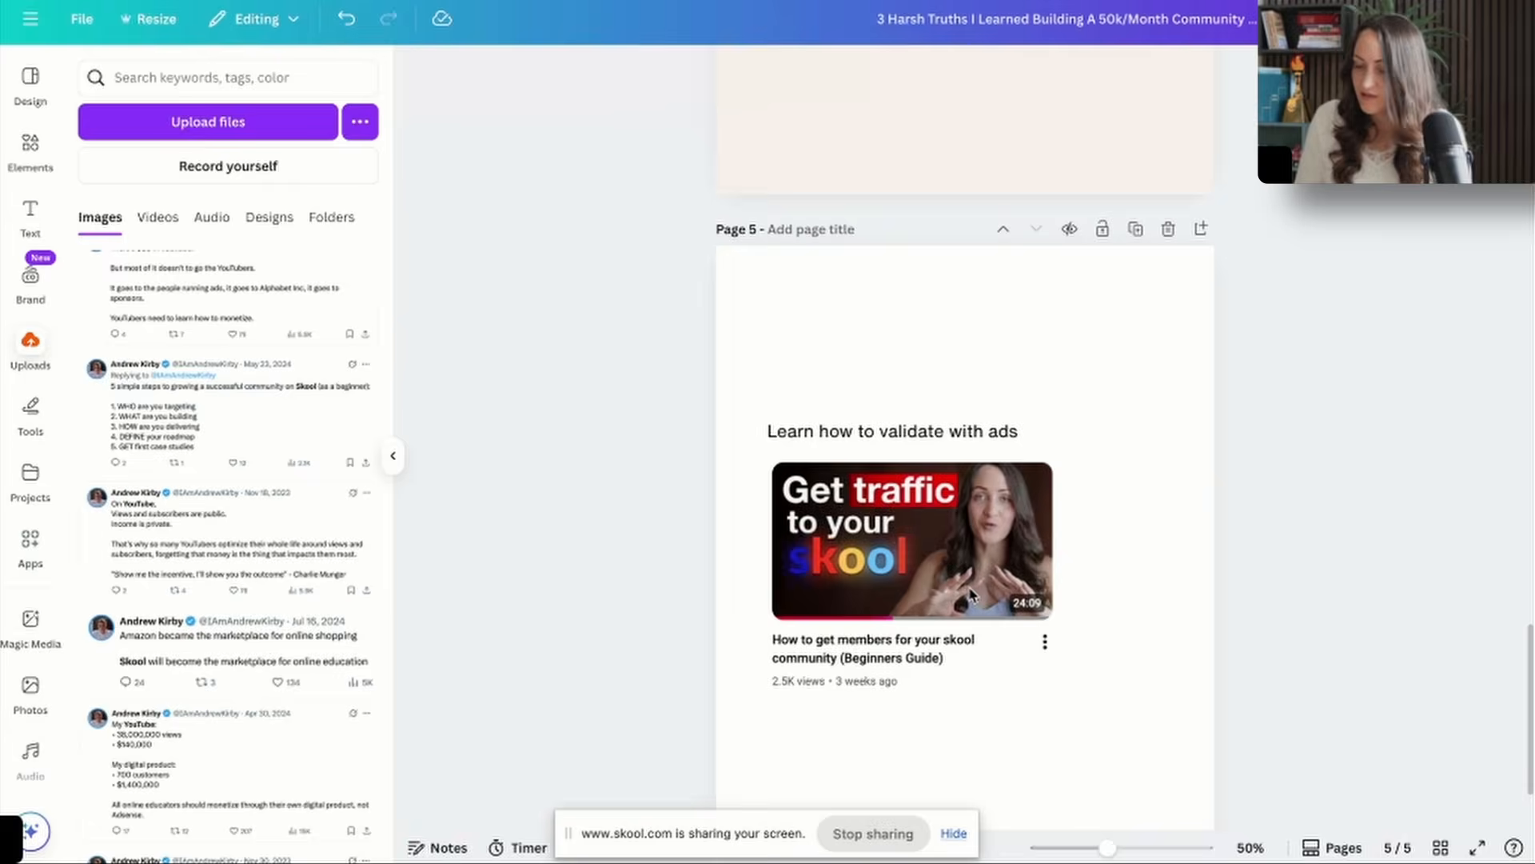
Paste the screenshot of the video "I ran thousands of ads, this works every time..." over the existing thumbnail on page 5.
key("ctrl+v")
left_click_drag(970, 593, 894, 577)
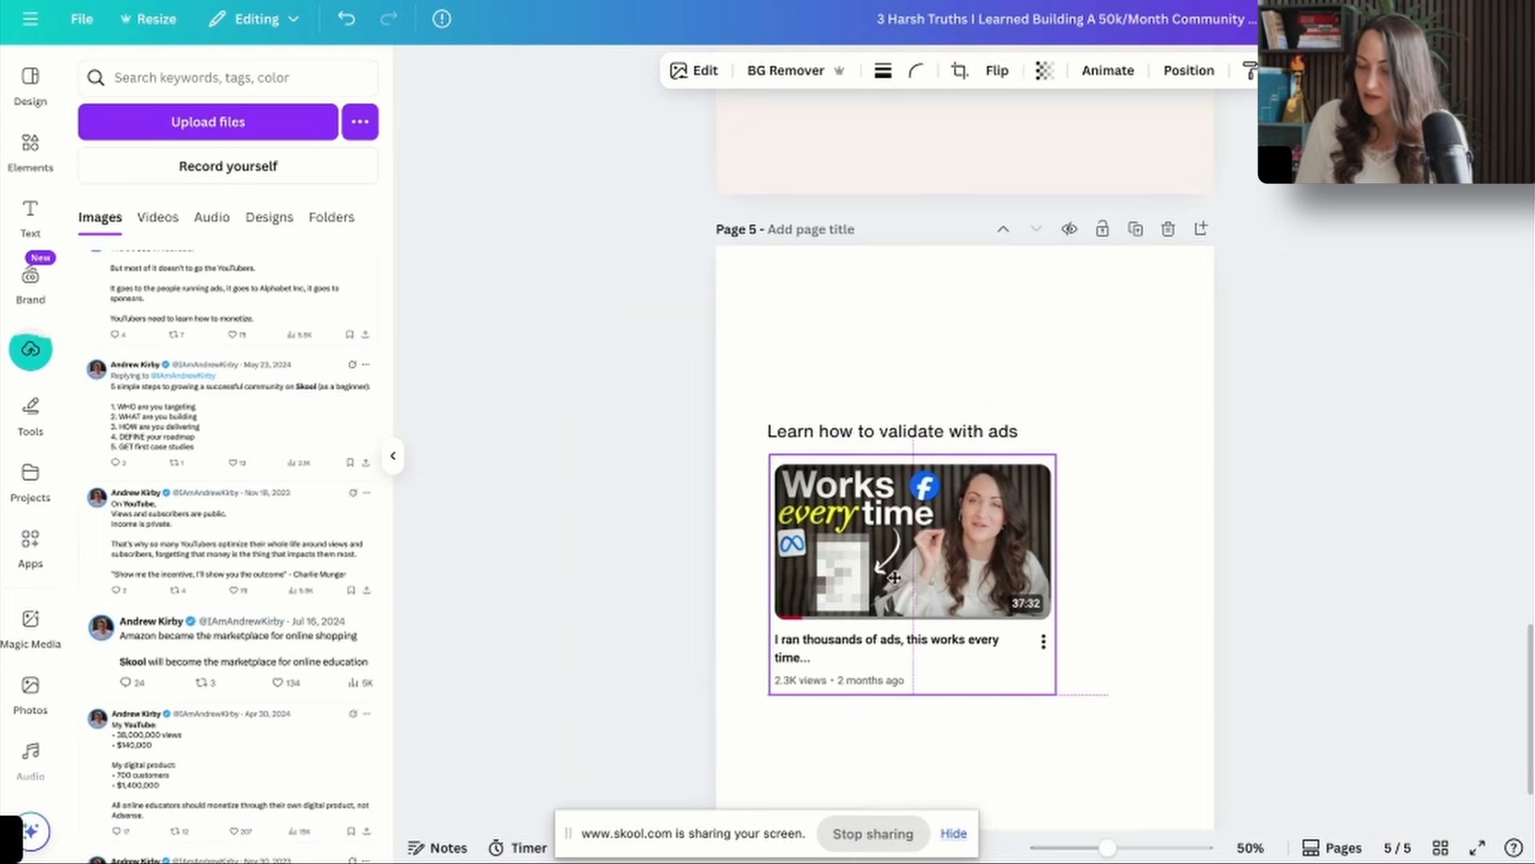
left_click(1099, 722)
Duplicate page 2 as the last page, reading "There are many ways to provide value in a community. Choose wisely so you don't burn out.".
scroll(1098, 722, "up", 15)
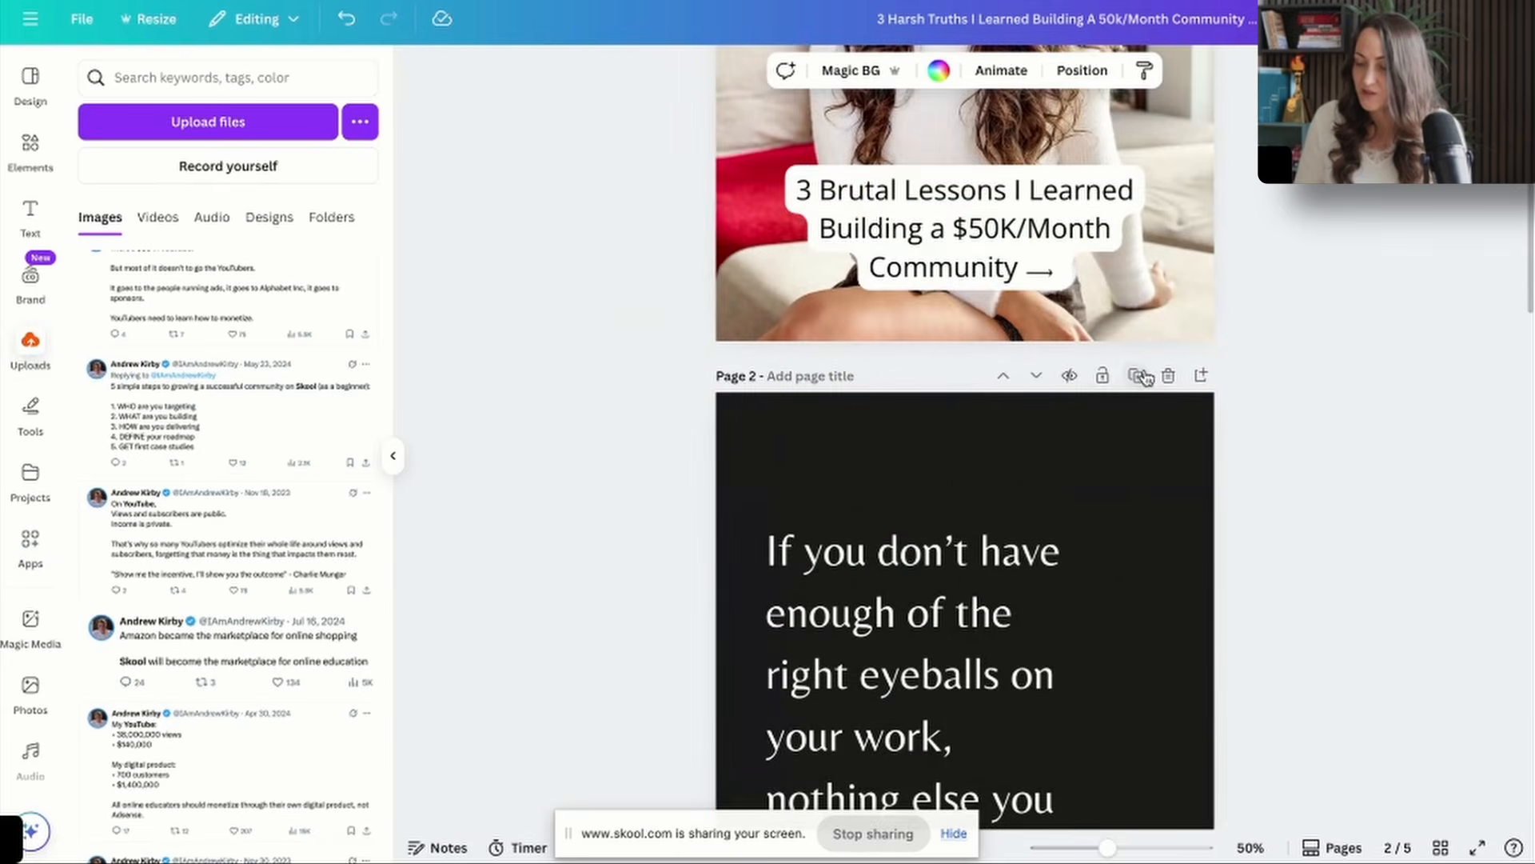
left_click(1137, 376)
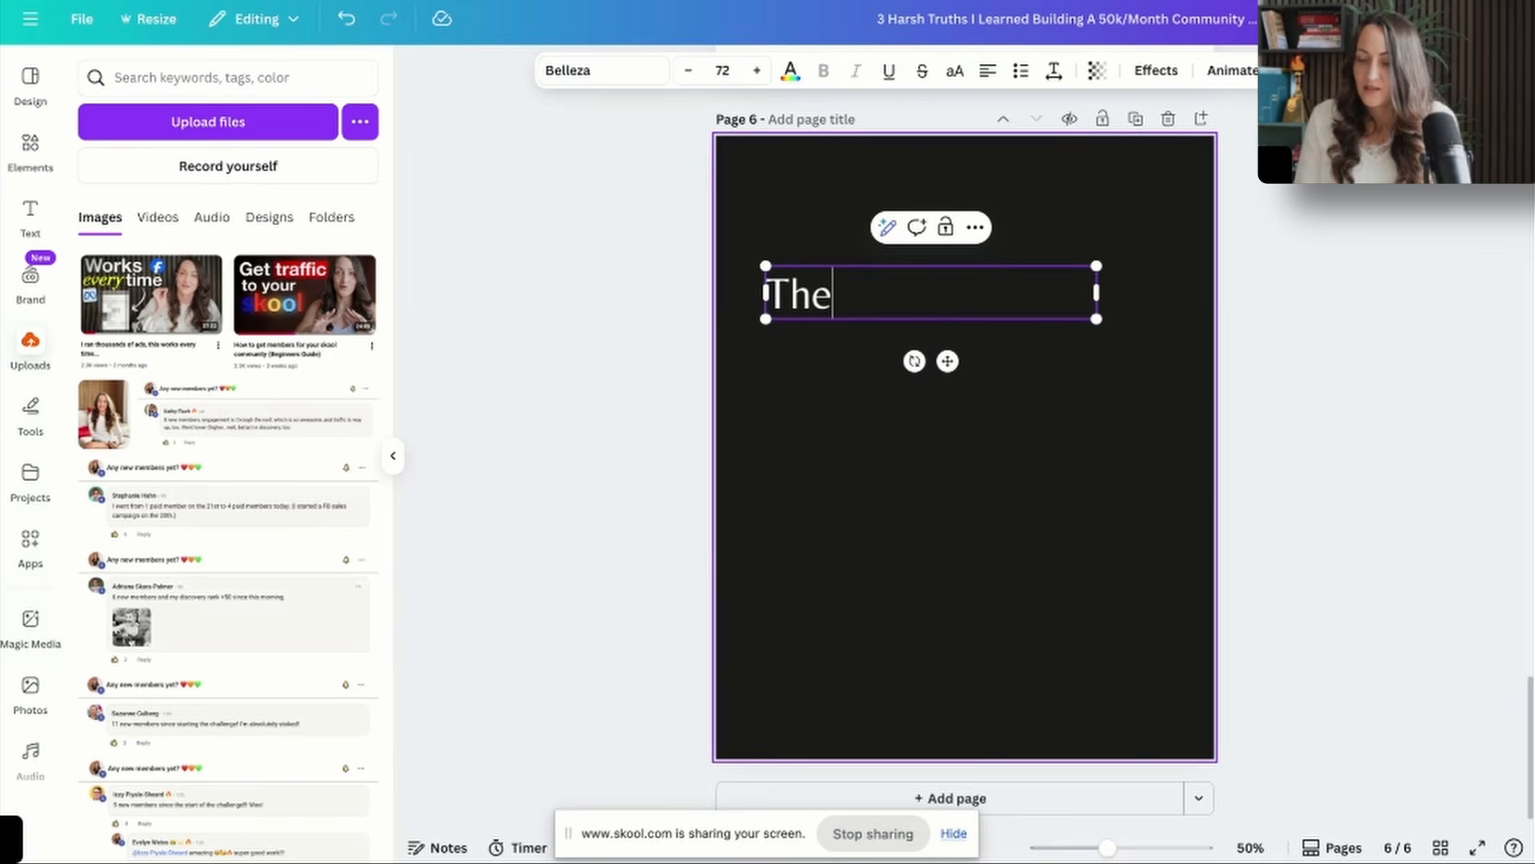
type("re many ways ")
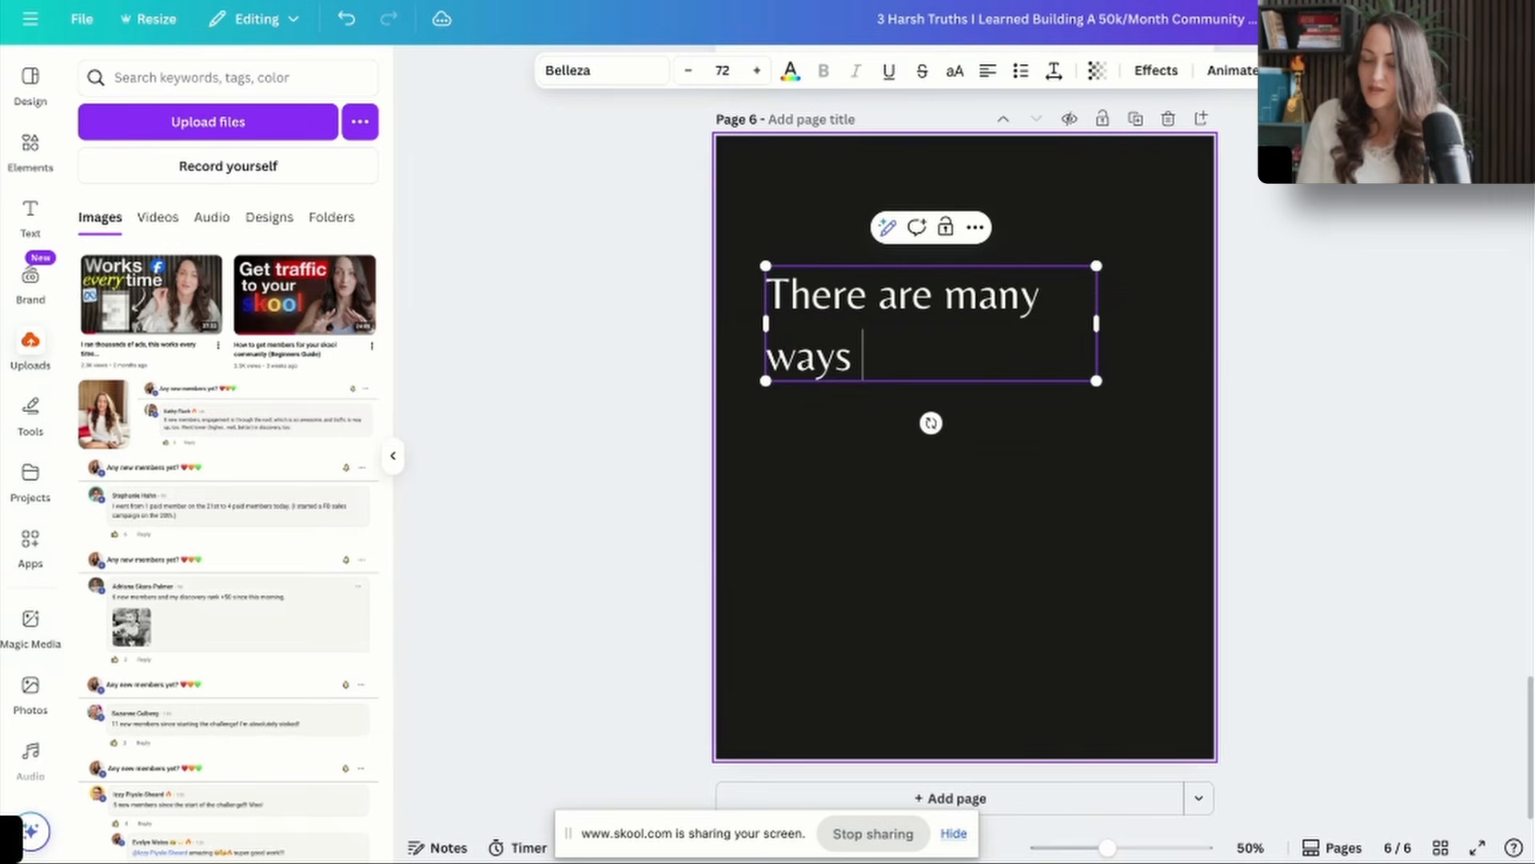
type("to provide value")
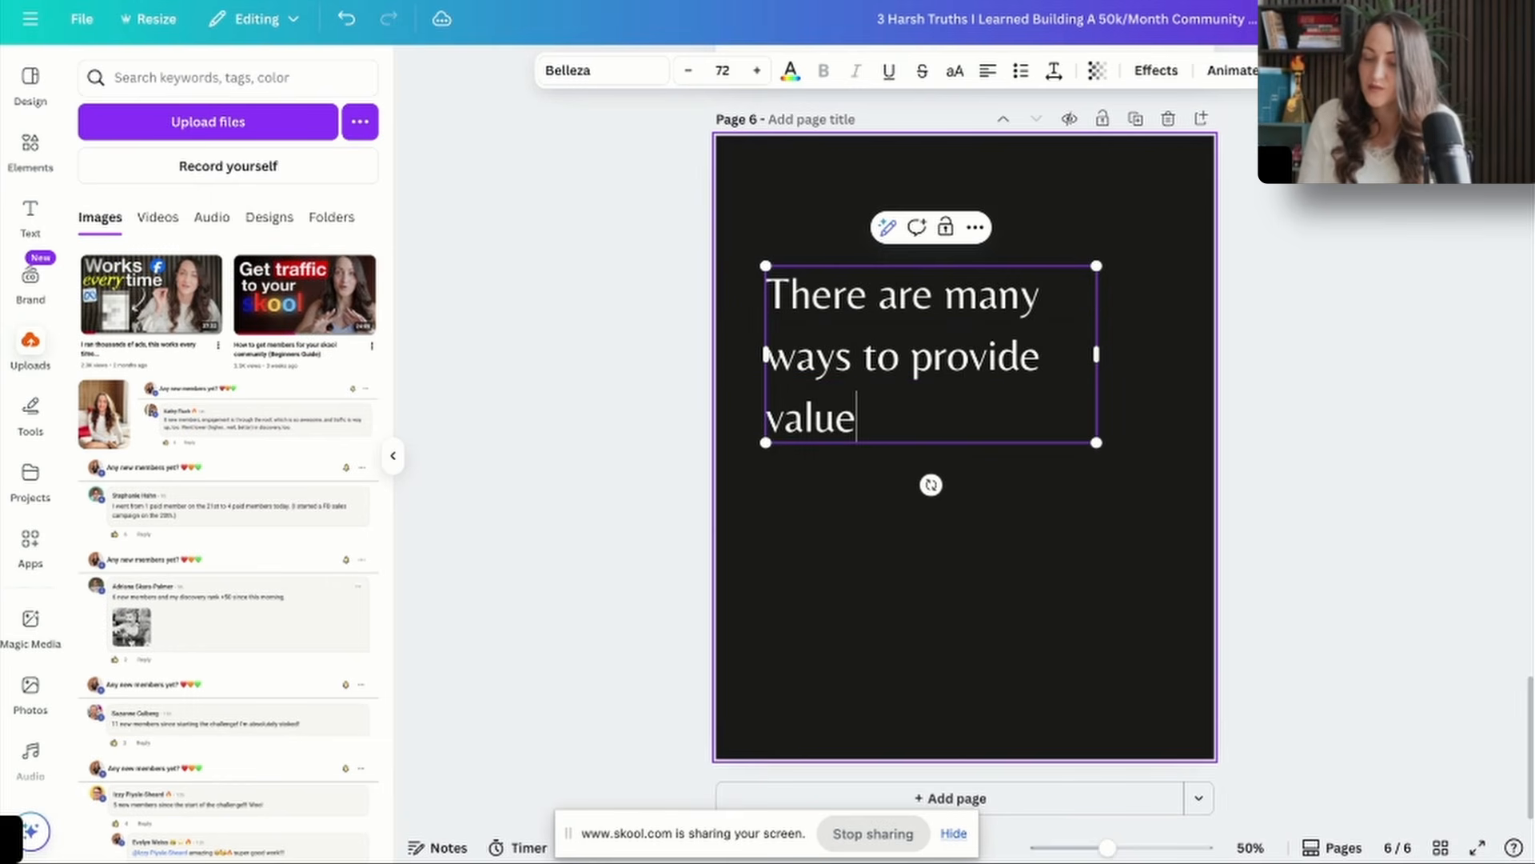
type(" in a community. Coo")
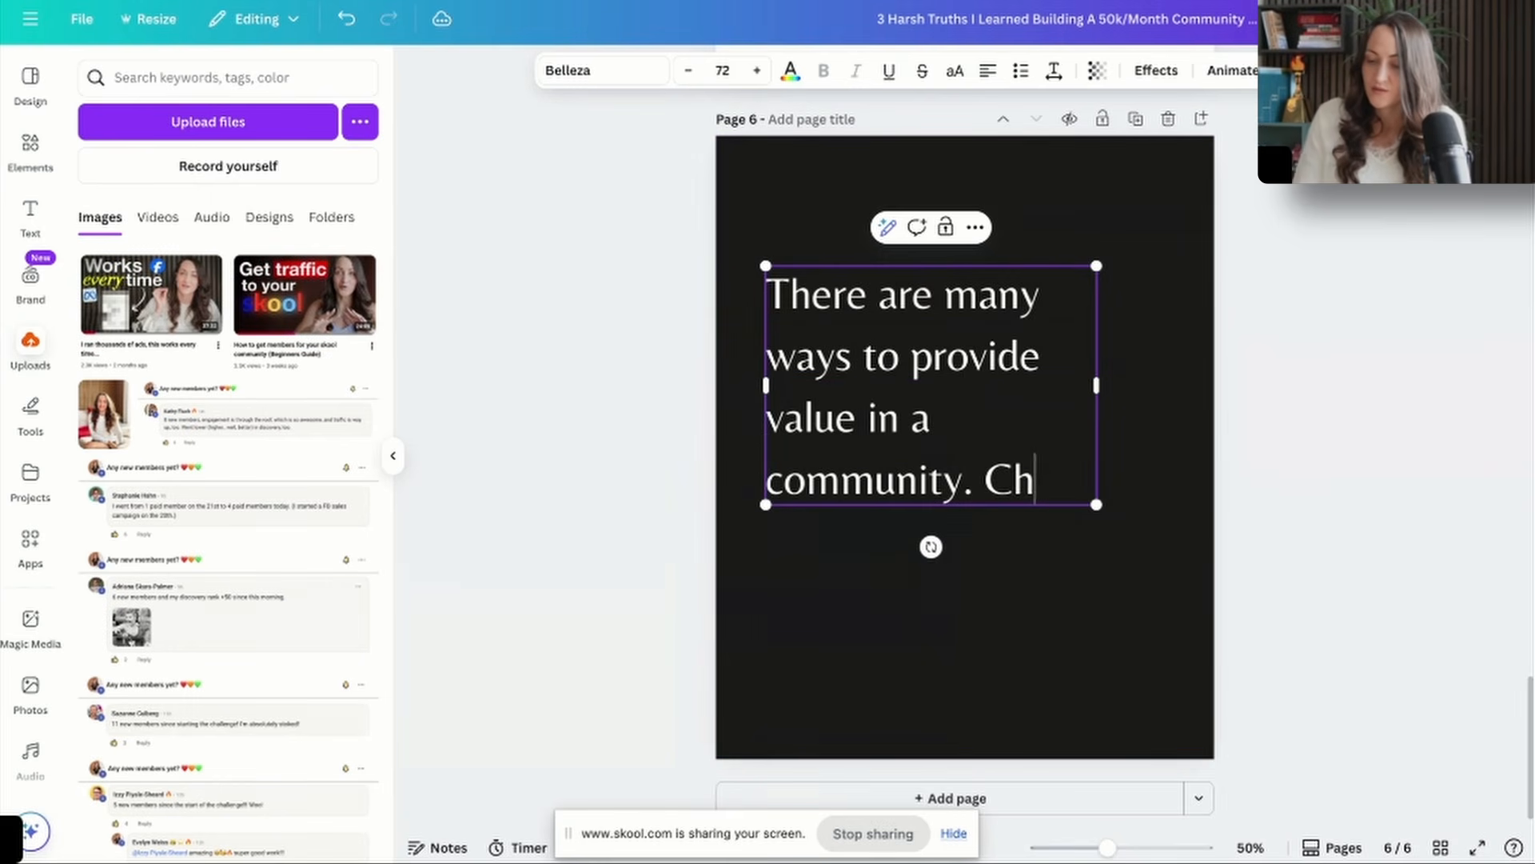
type("oose wisely so you d")
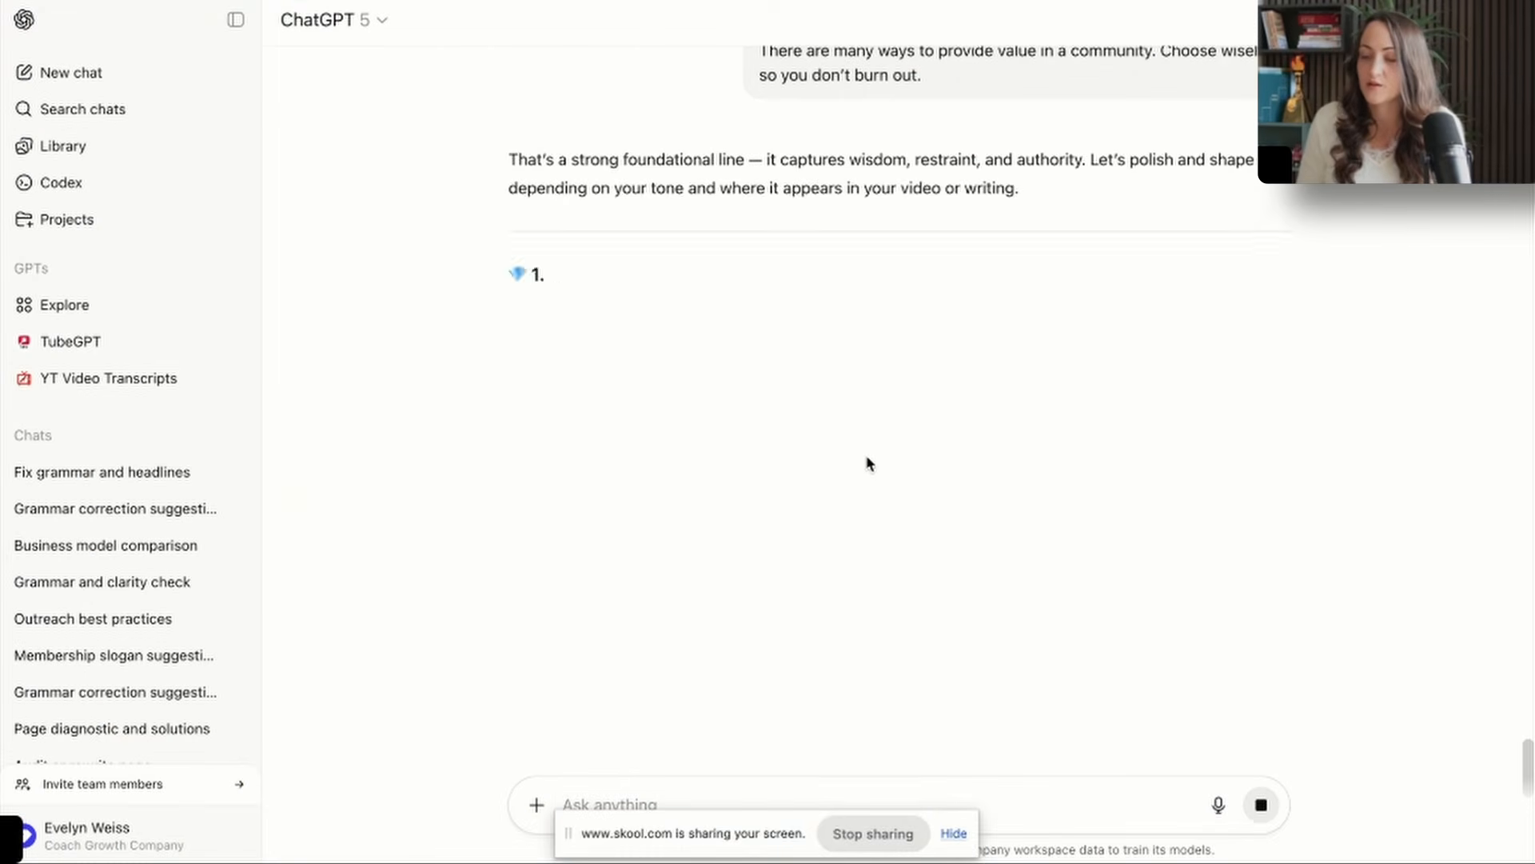
Replace page 6's text with ChatGPT's "There are a thousand ways to give value. Most of them lead straight to burnout." and widen it to about 828.
left_click_drag(635, 330, 531, 304)
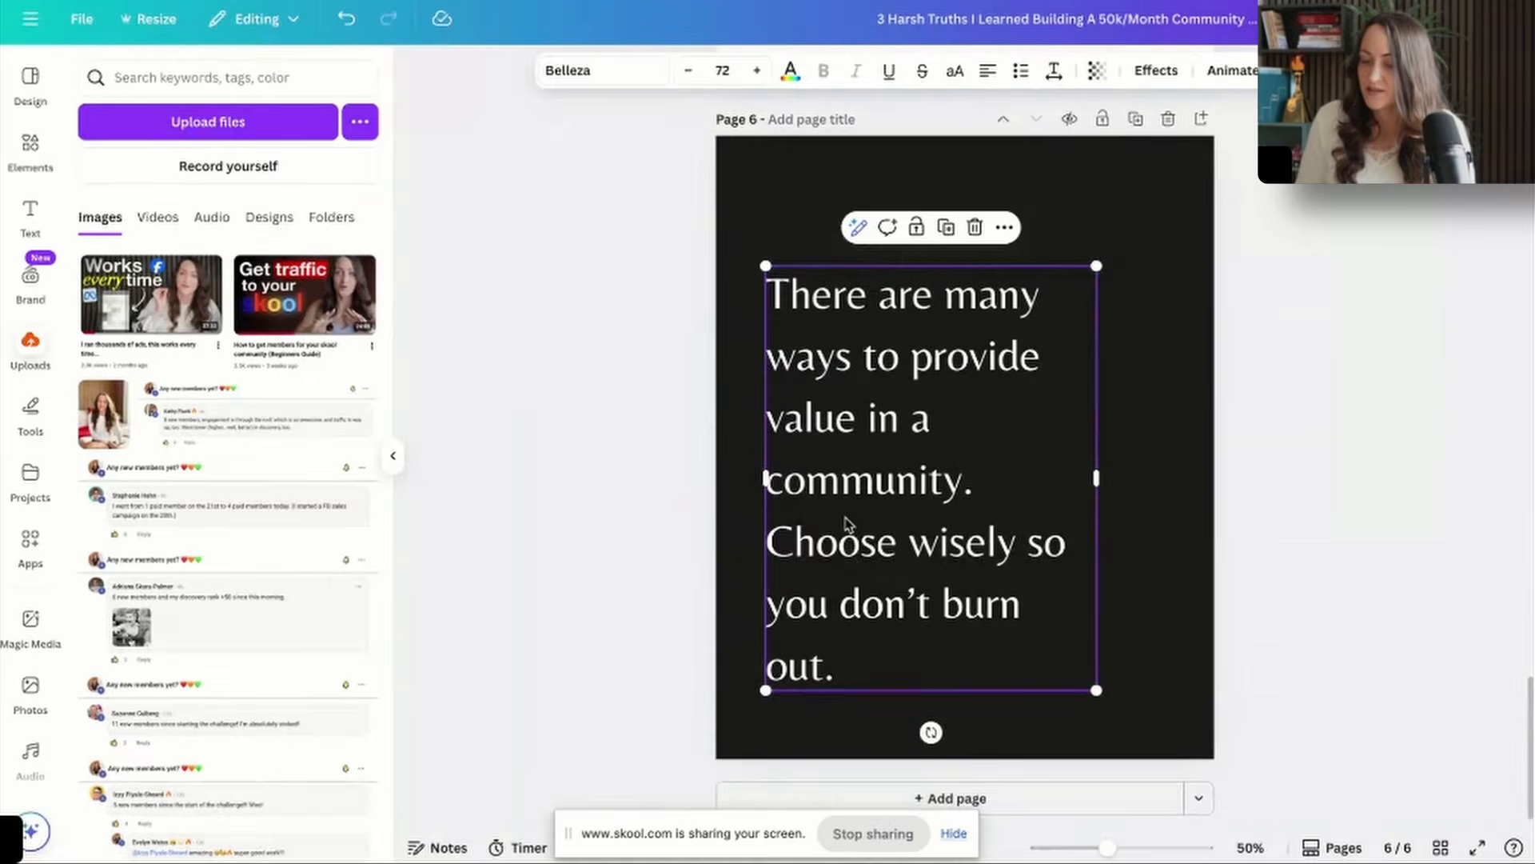
double_click(848, 524)
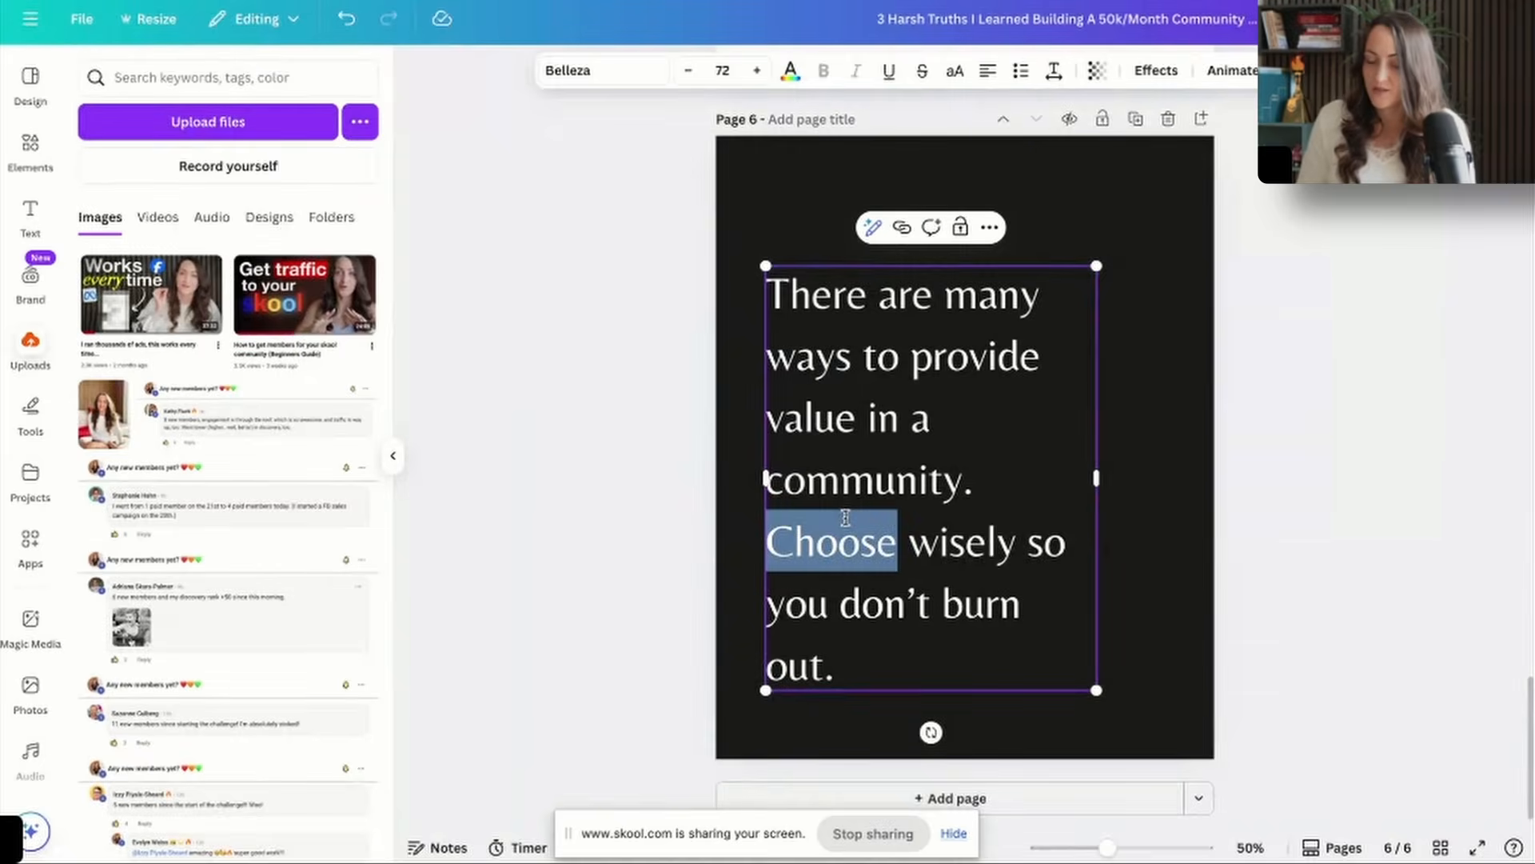
key("ctrl+a")
type("There are a thousand ways to give value. Most of them lead straight to burnout.")
left_click_drag(1112, 446, 1159, 457)
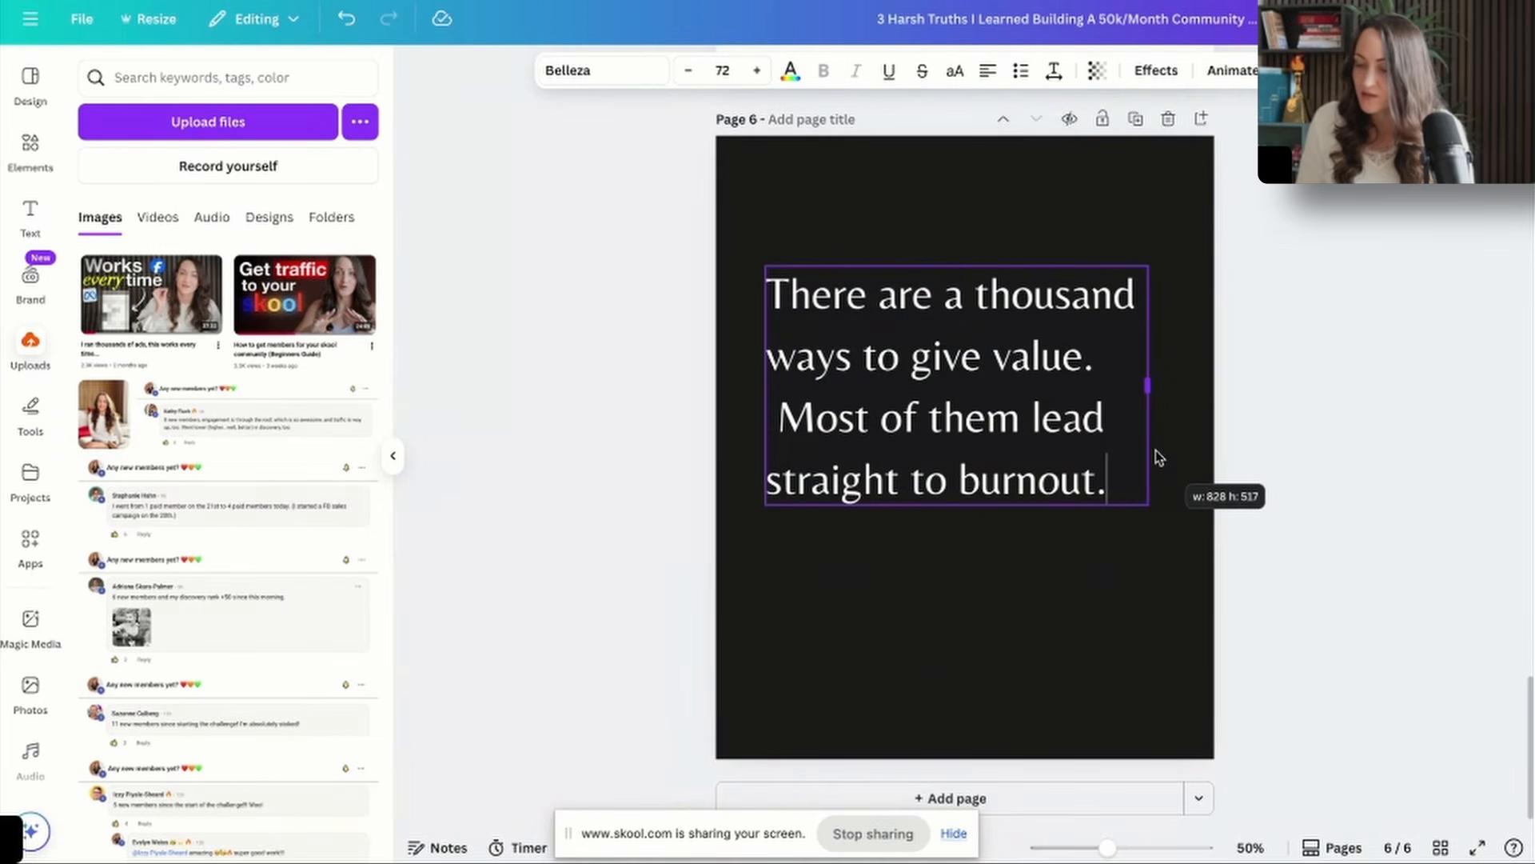
Change "give value" to "provide value in a community" on page 6 and end the text with "Choose wisely", removing the stray space before "Most".
left_click_drag(1096, 357, 909, 356)
type("provide value")
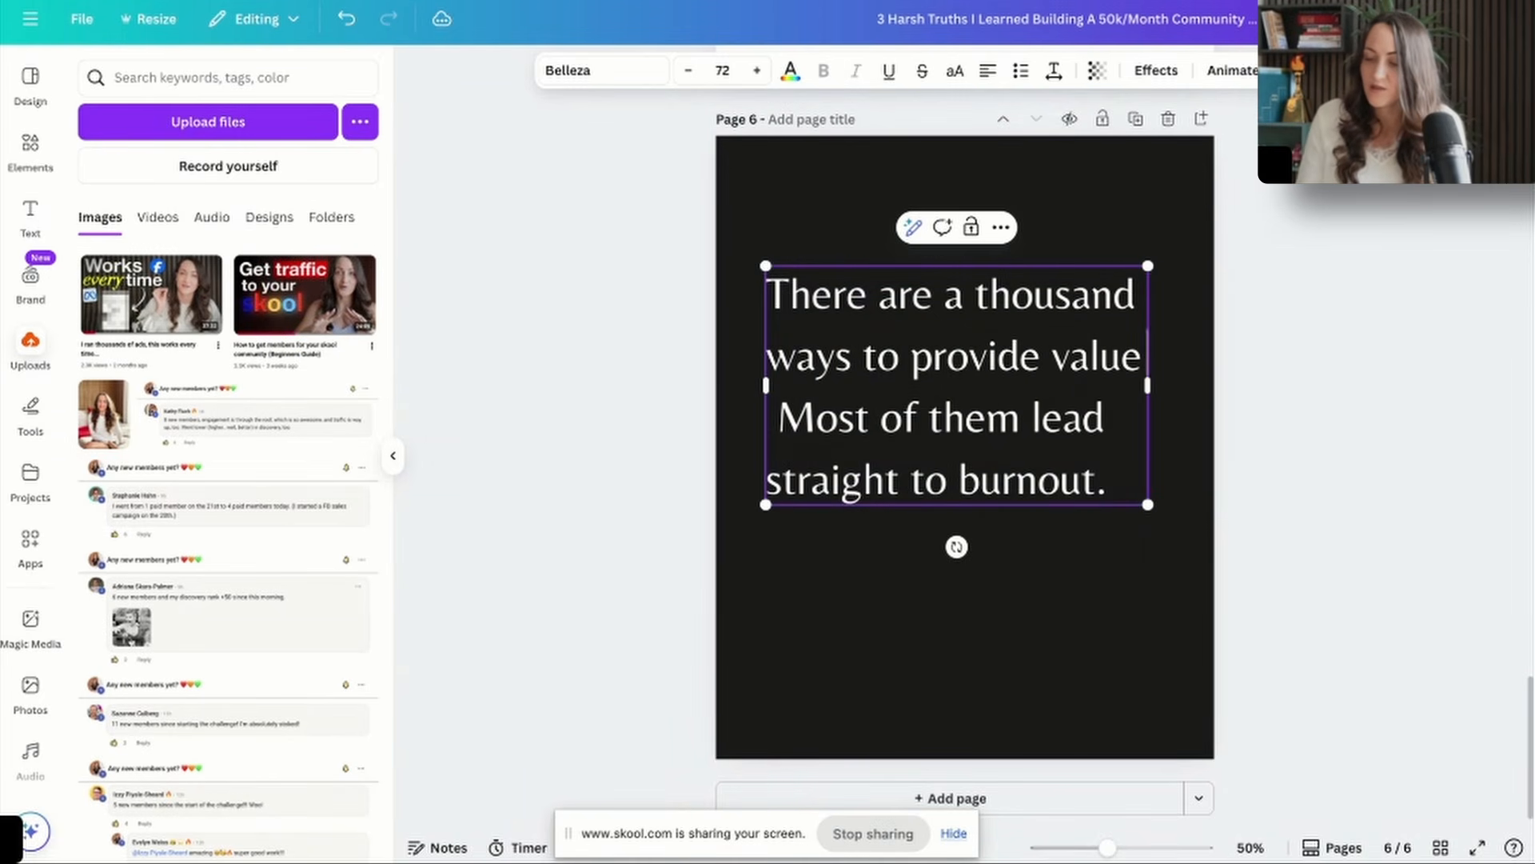
type(" in a community.")
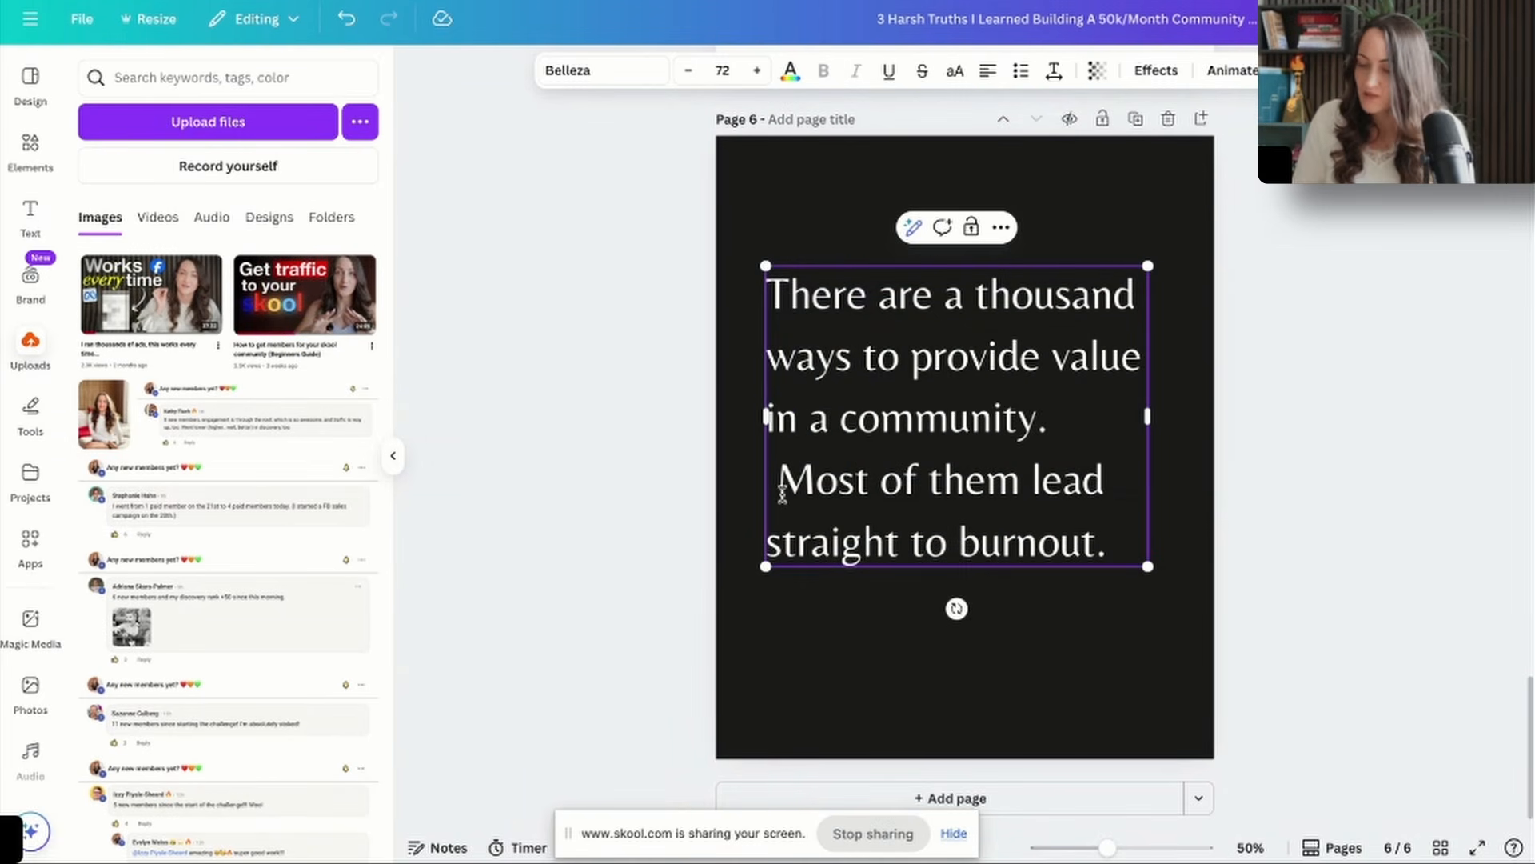
key("BackSpace")
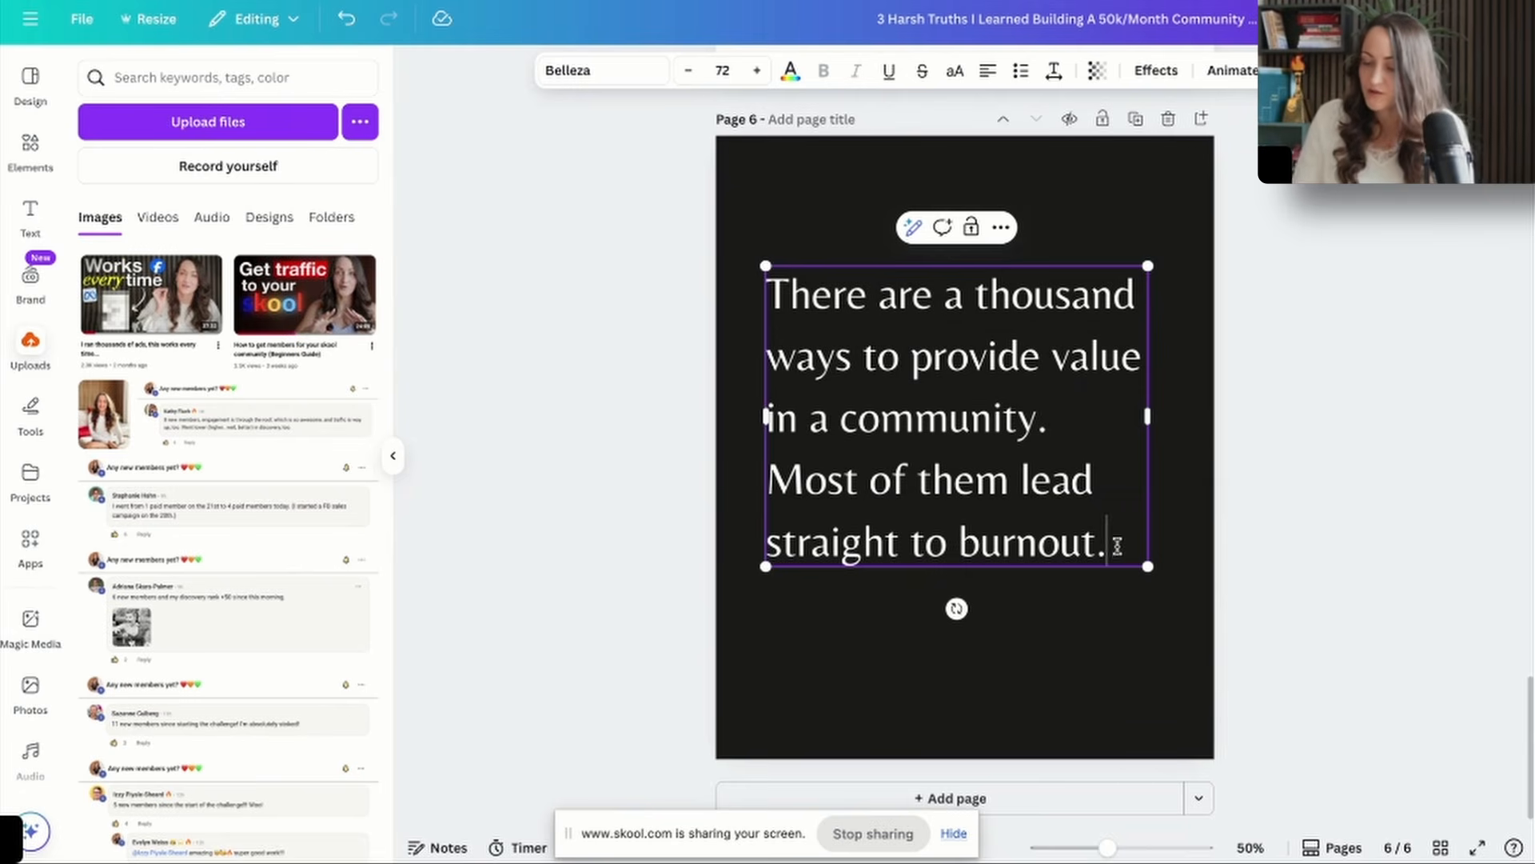
type("Choose wisely")
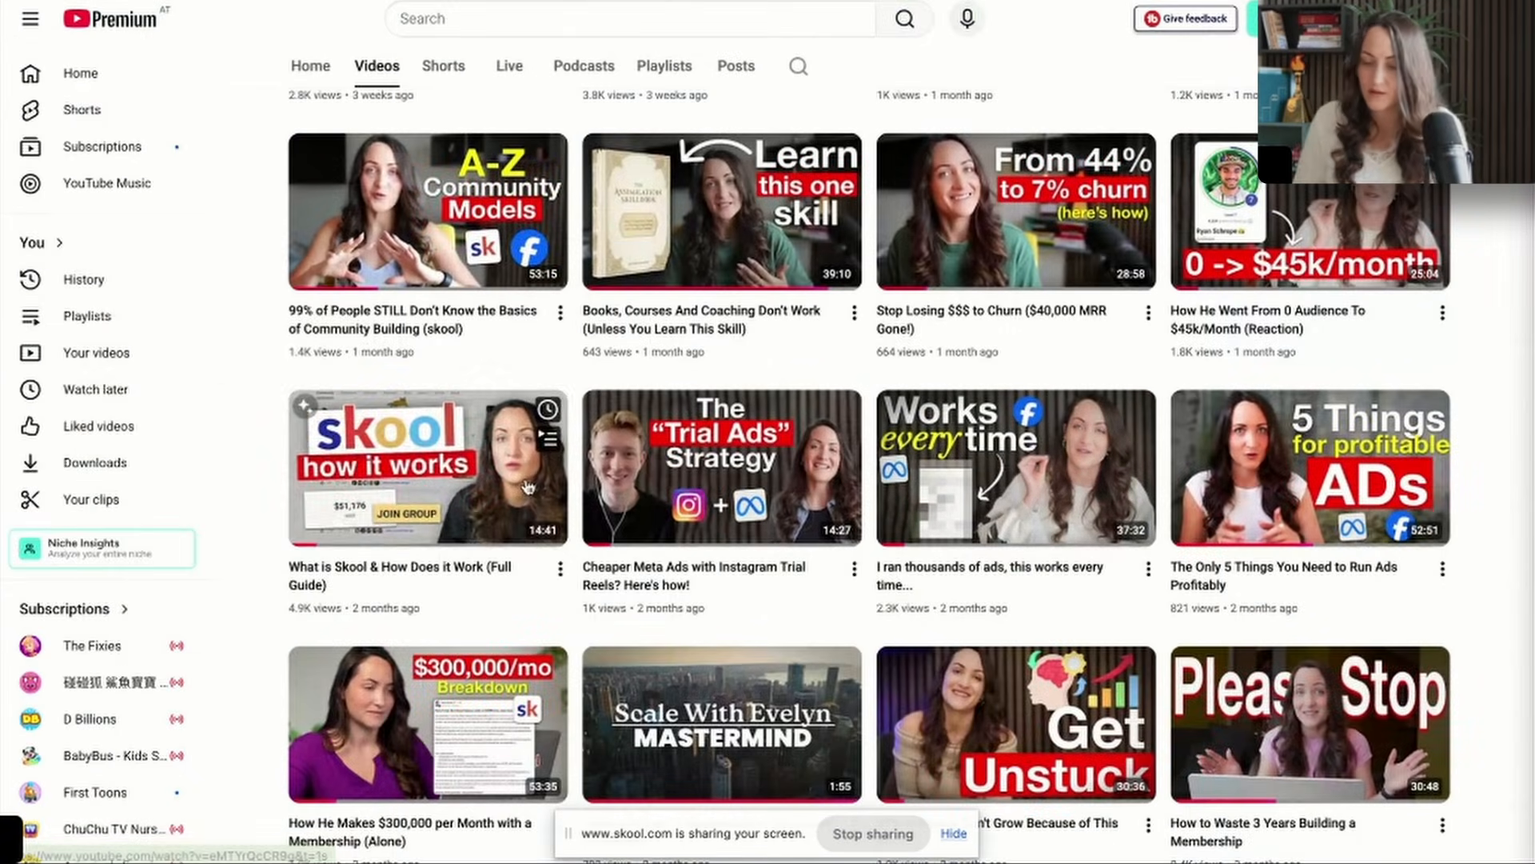
Switch to YouTube and capture a screenshot of the video "99% of People STILL Don't Know the Basics of Community Building (skool)".
scroll(1094, 306, "up", 3)
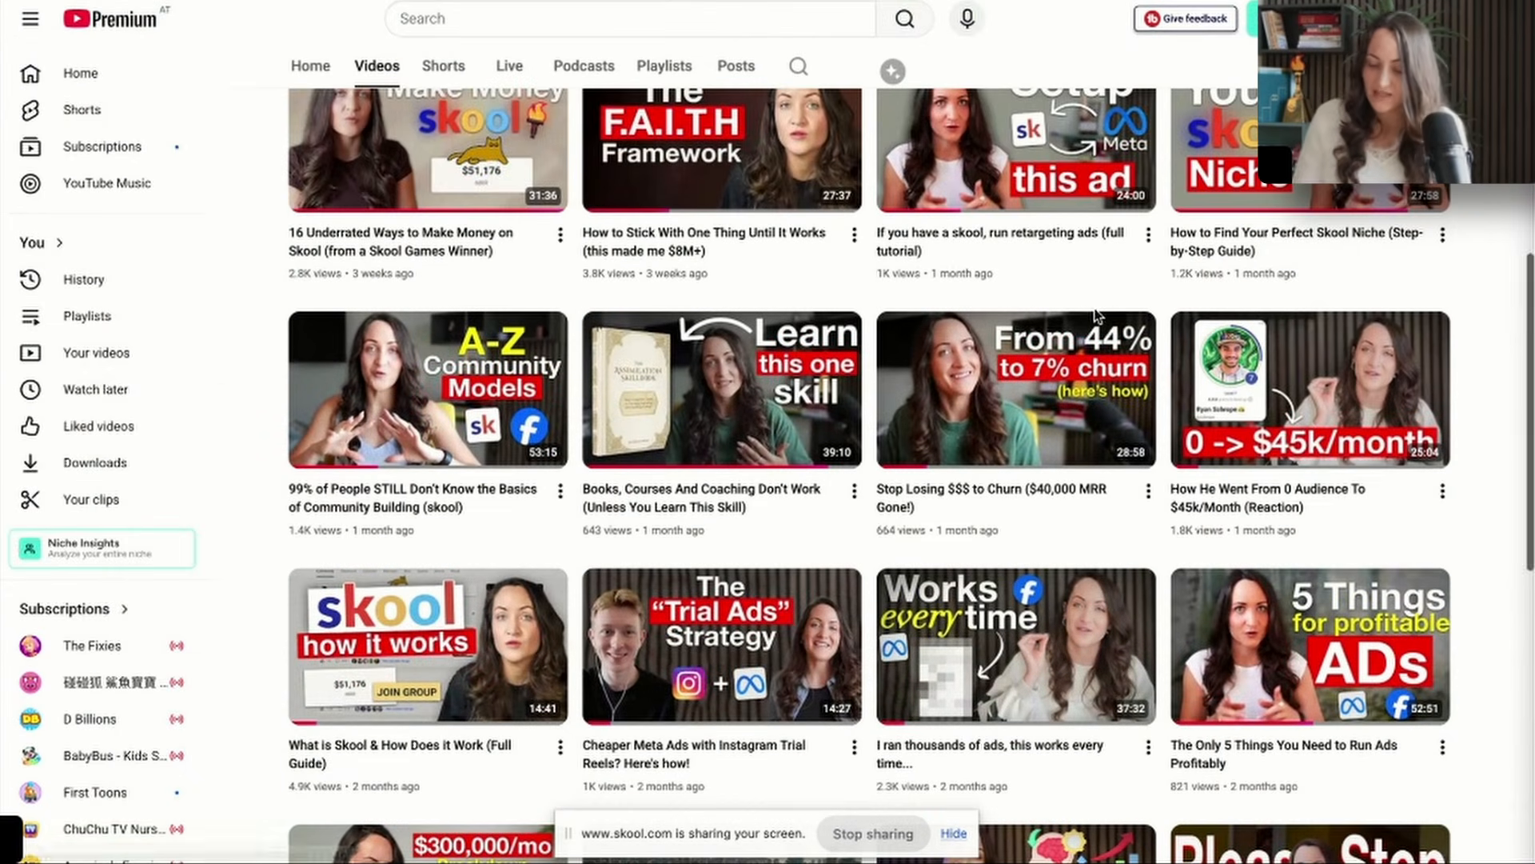
left_click_drag(281, 304, 569, 552)
left_click_drag(569, 552, 571, 554)
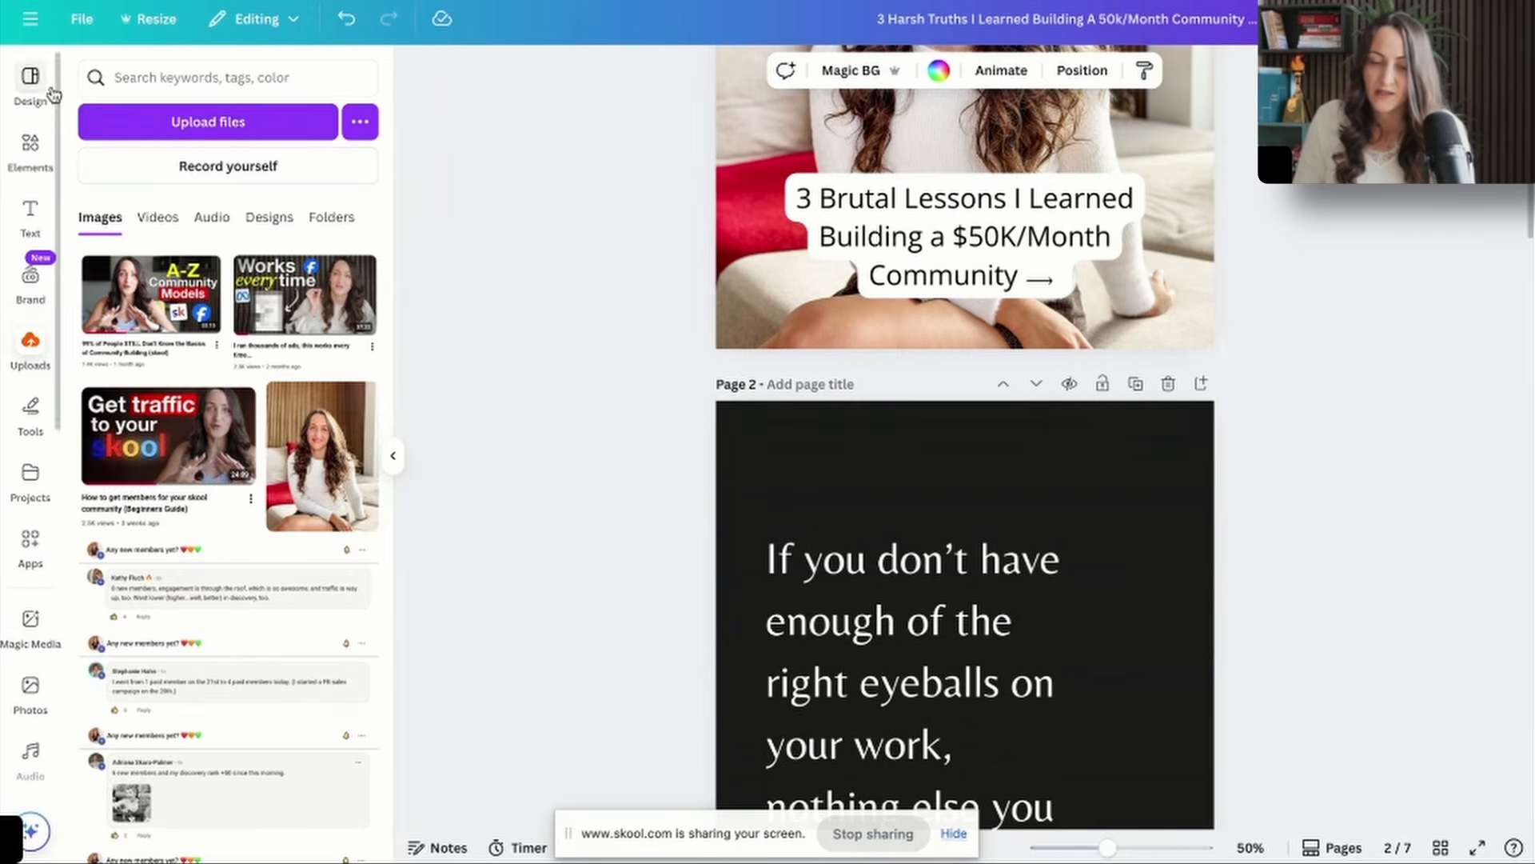
Search the Canva templates for "follow for more" and add the beige and white minimalist "Was this helpful? Follow me for more" design as page 8.
left_click(50, 91)
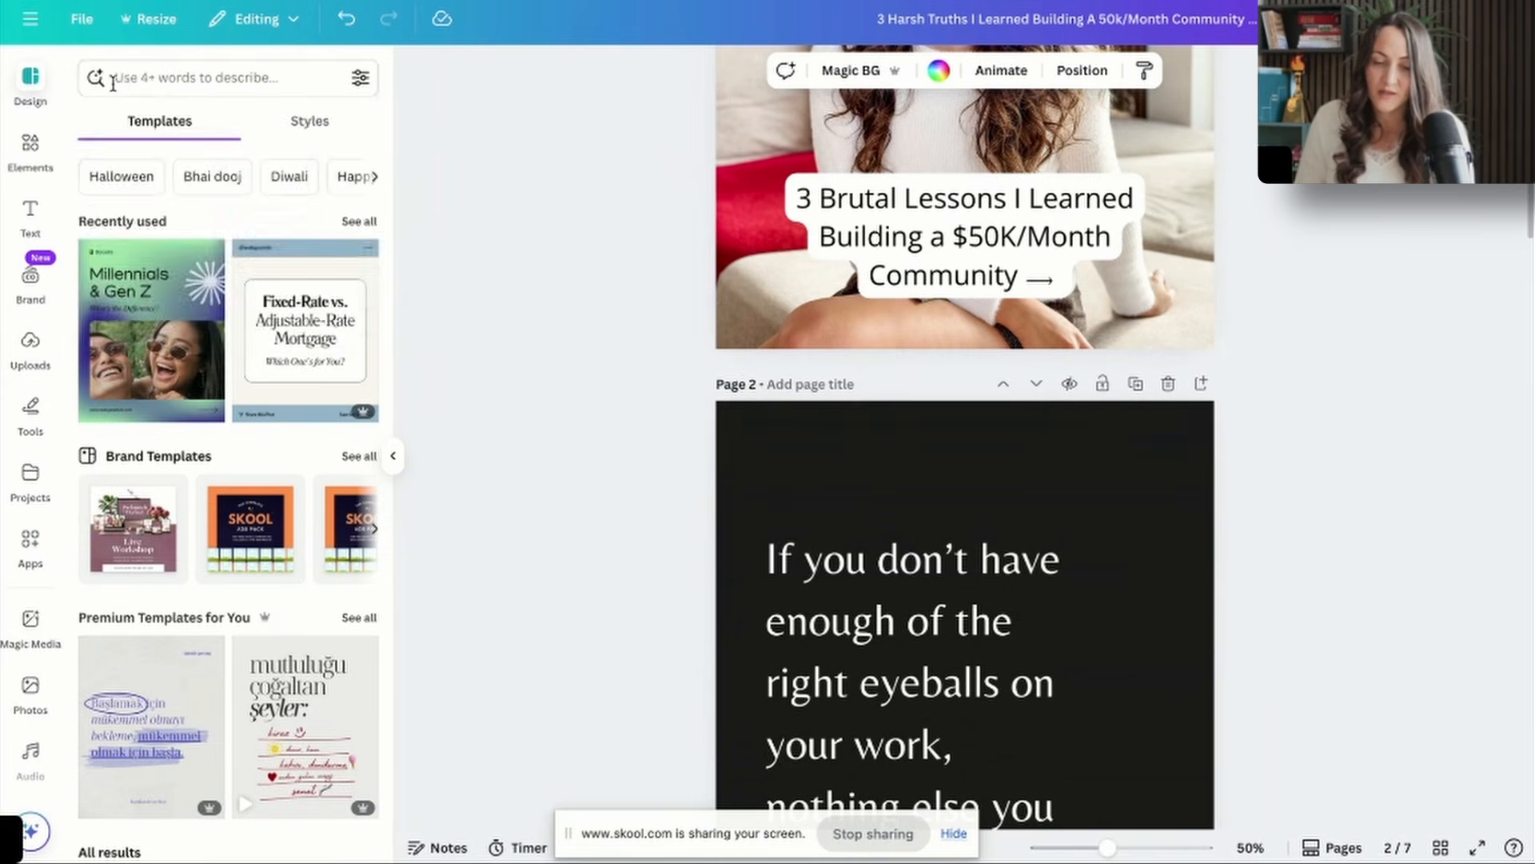
left_click(116, 77)
type("follow o")
key("BackSpace")
type("for more")
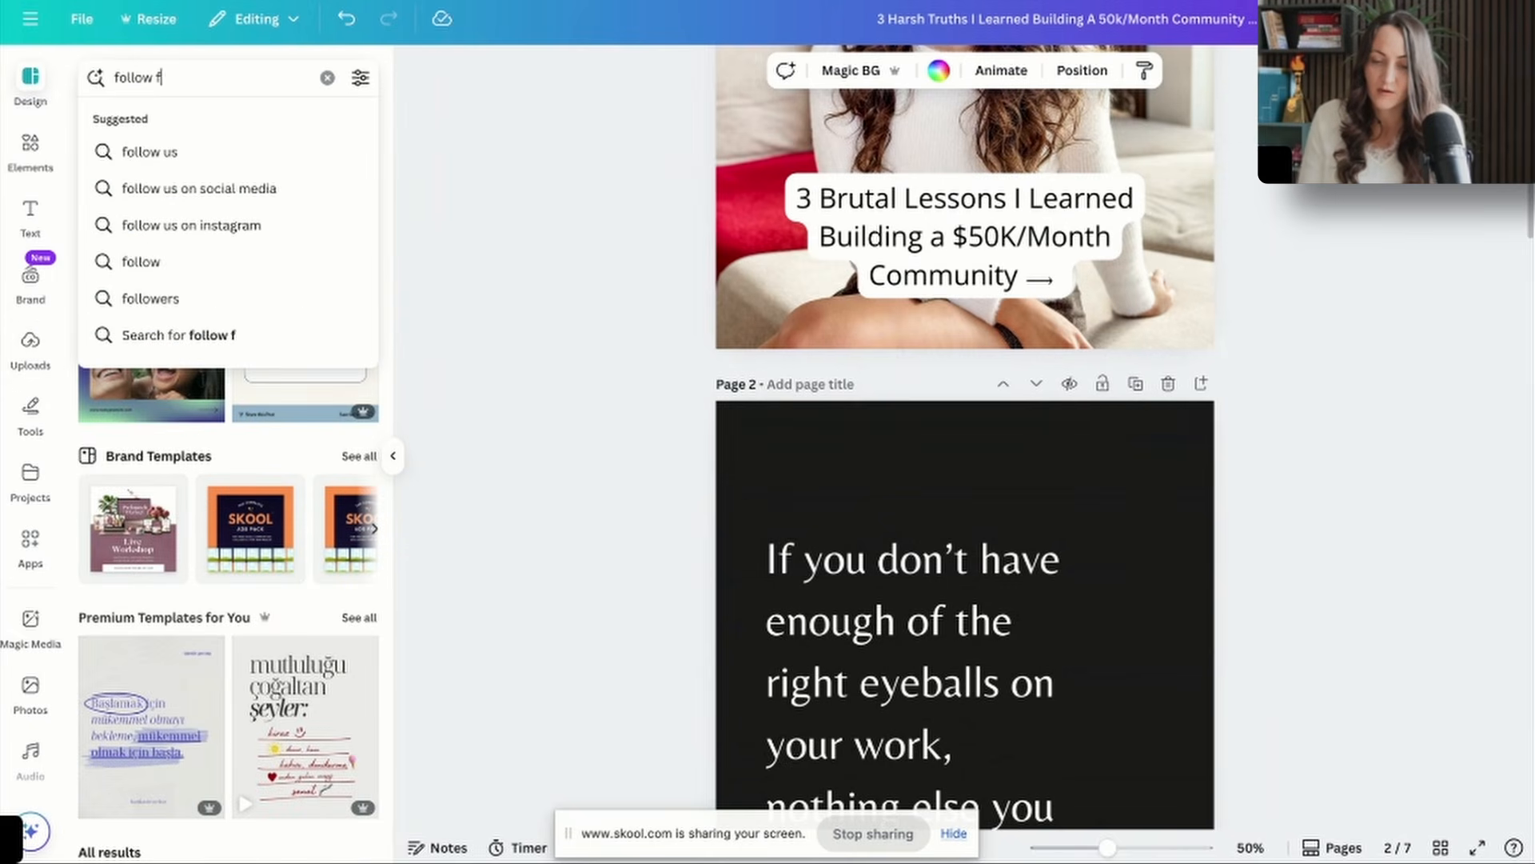
key("Return")
left_click(151, 301)
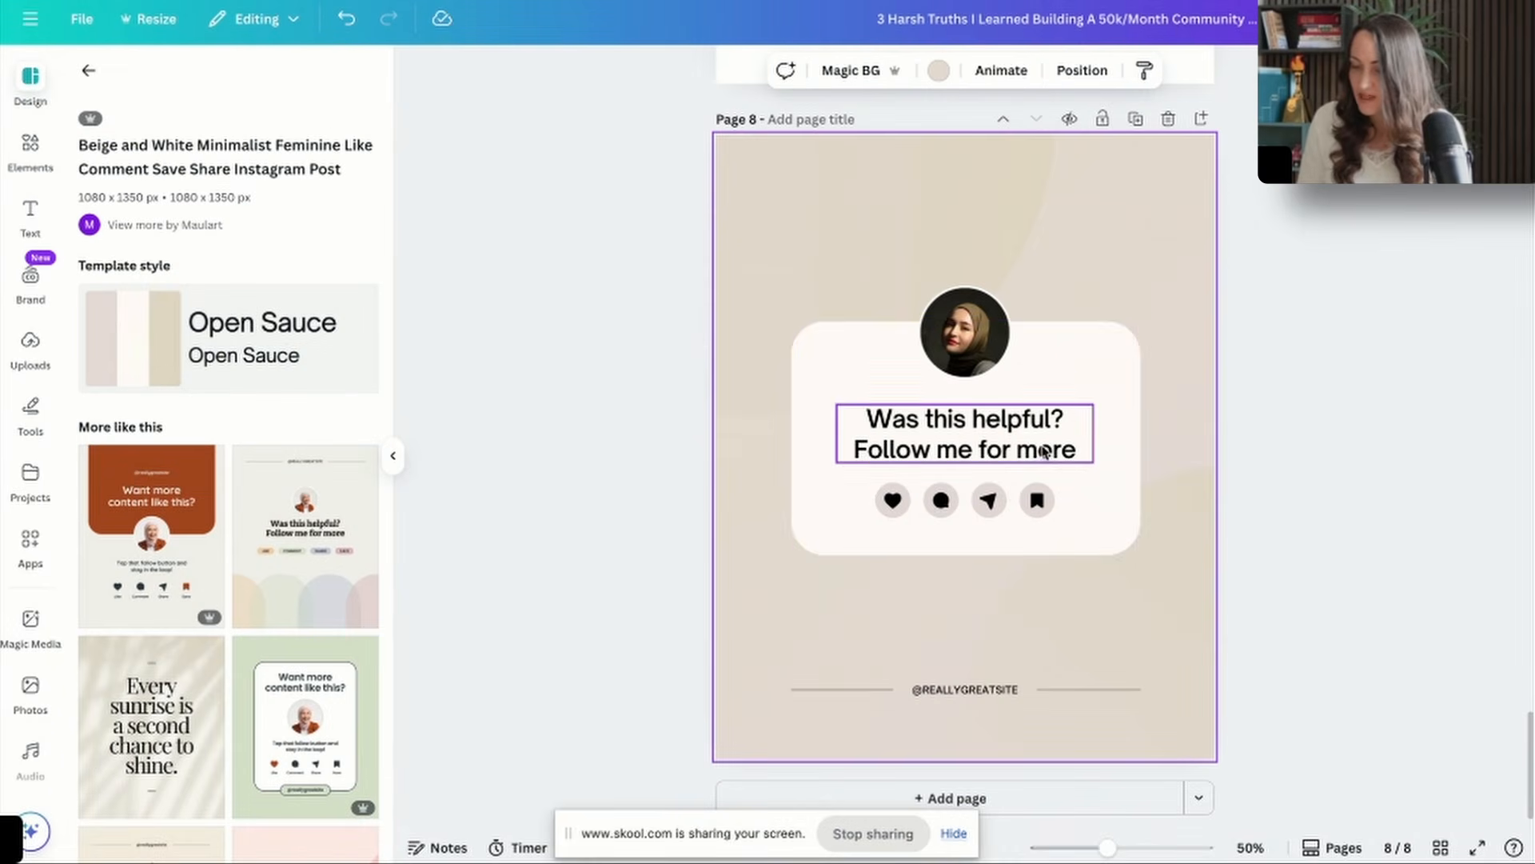
left_click_drag(784, 685, 1264, 733)
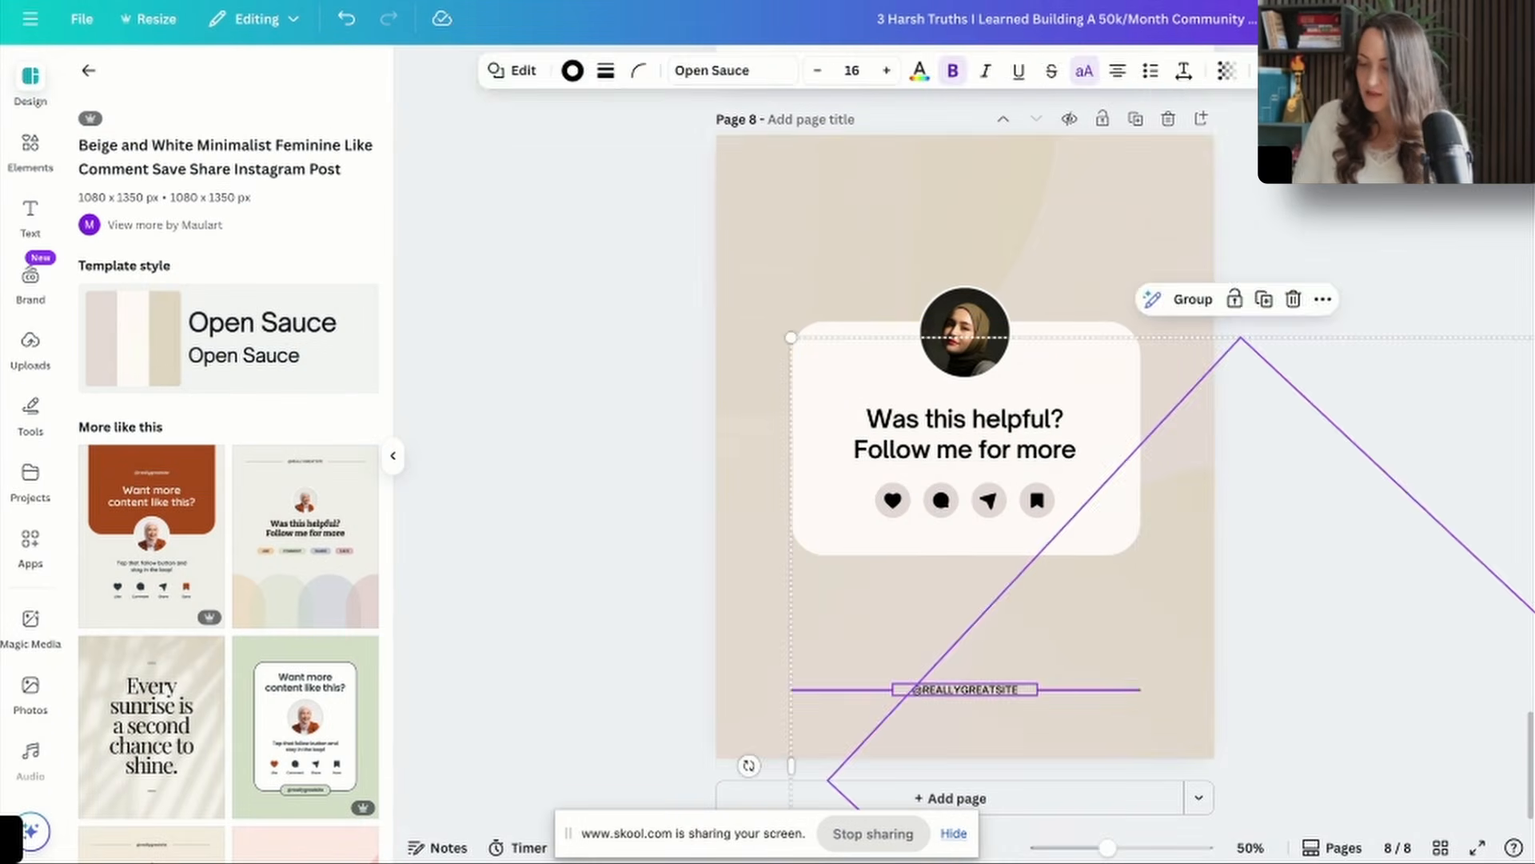
key("Delete")
left_click(905, 195)
left_click(939, 71)
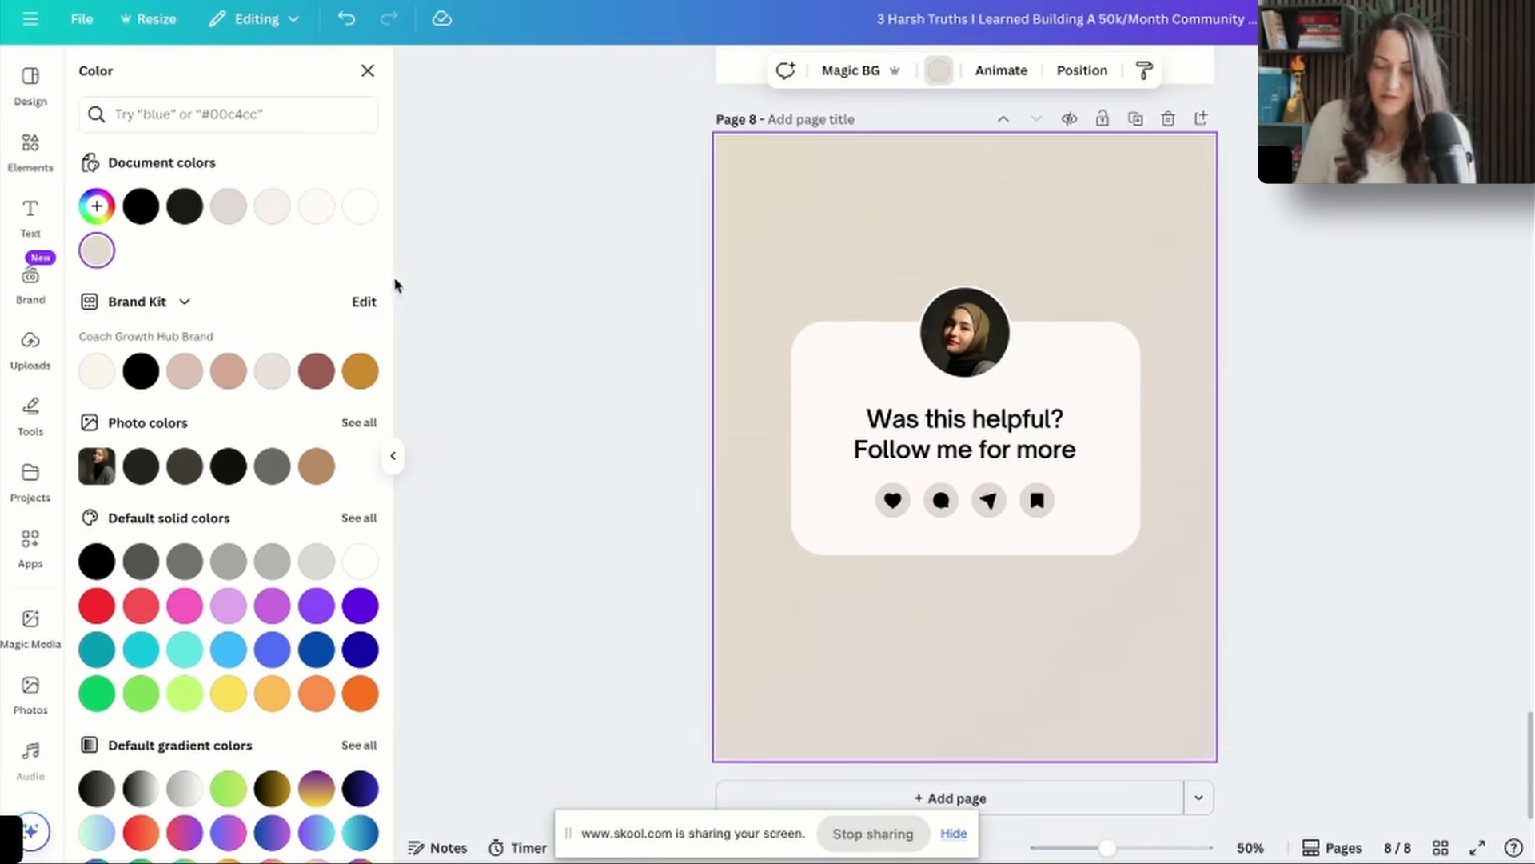
left_click(272, 206)
left_click(606, 324)
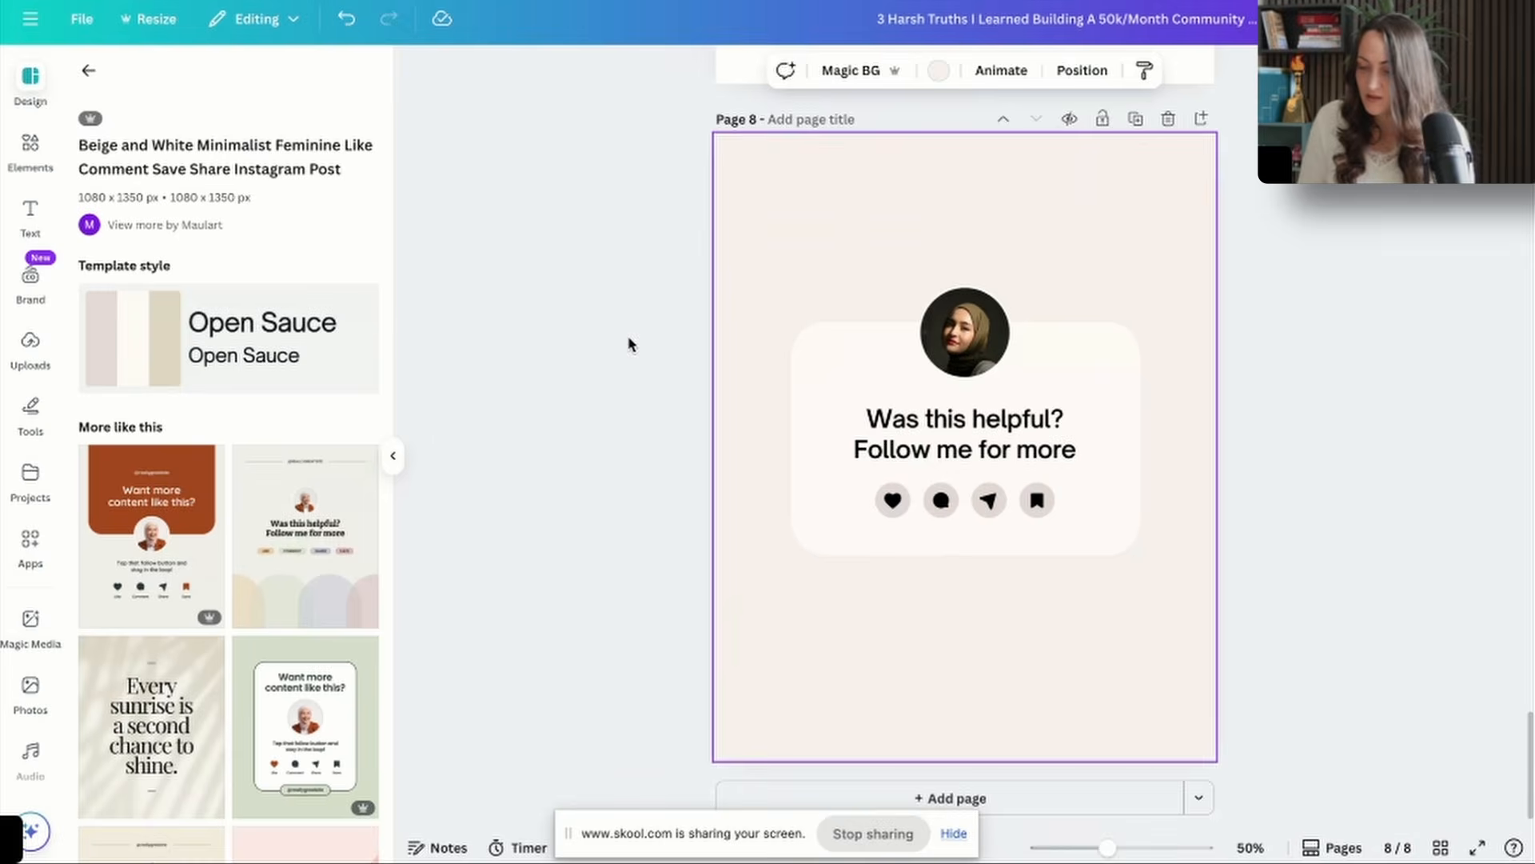
Replace the round profile picture on page 8 with the uploaded portrait photo.
left_click(49, 354)
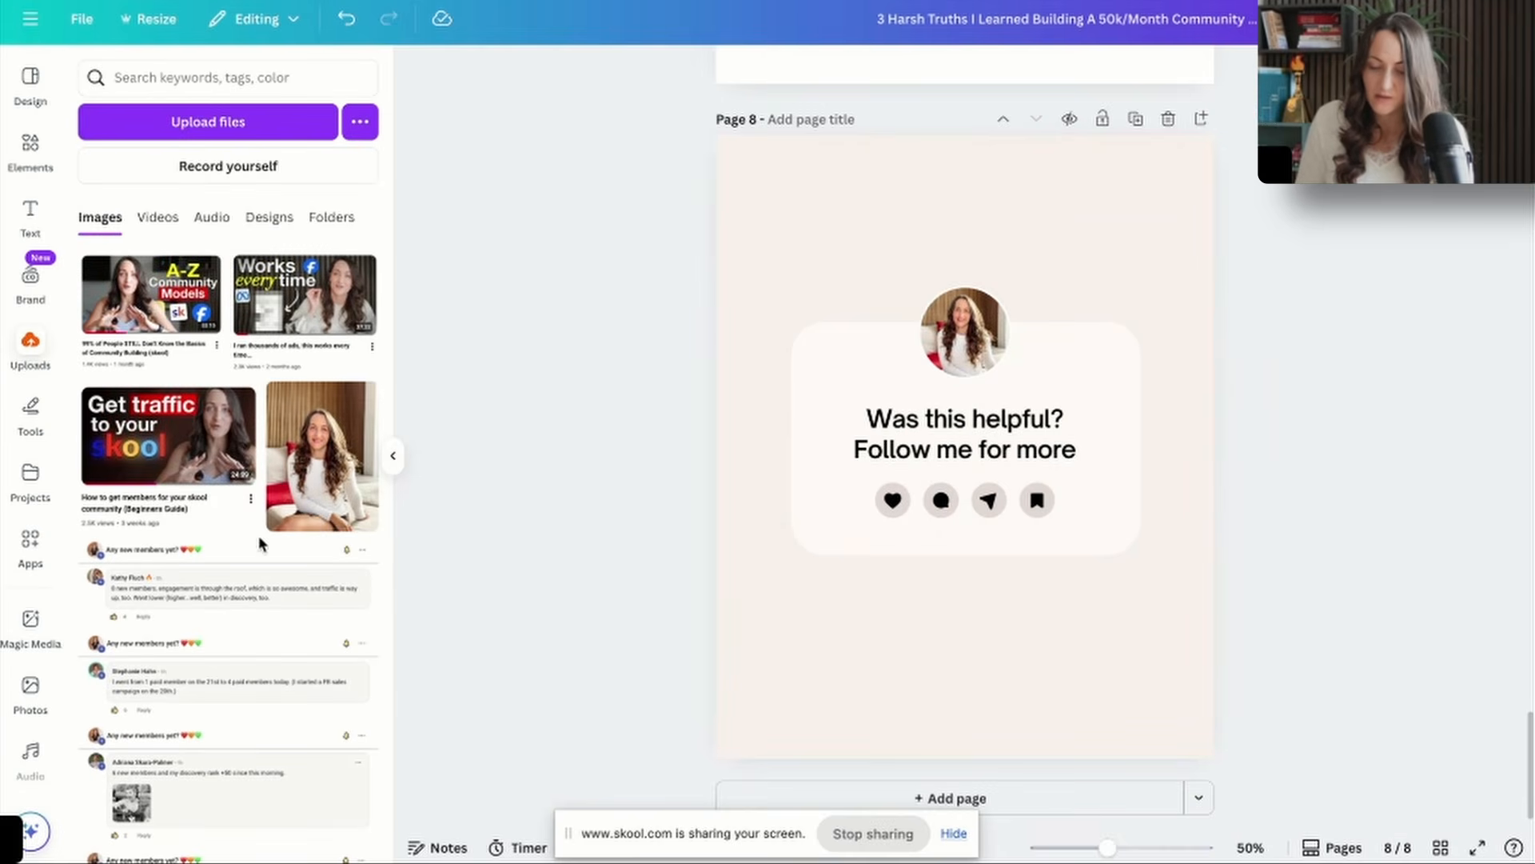
scroll(257, 535, "down", 5)
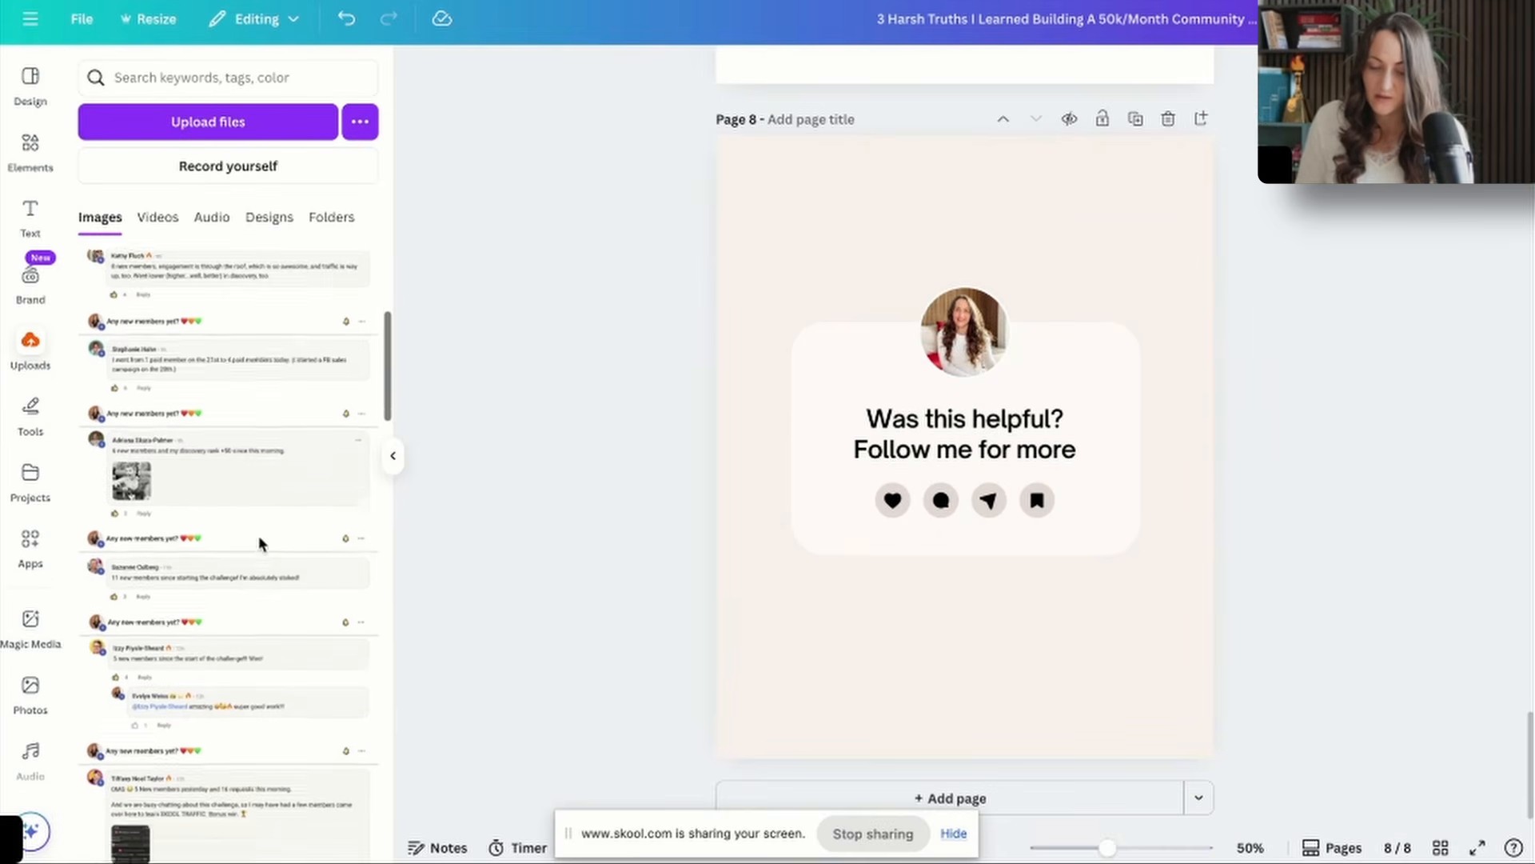
scroll(1291, 499, "up", 20)
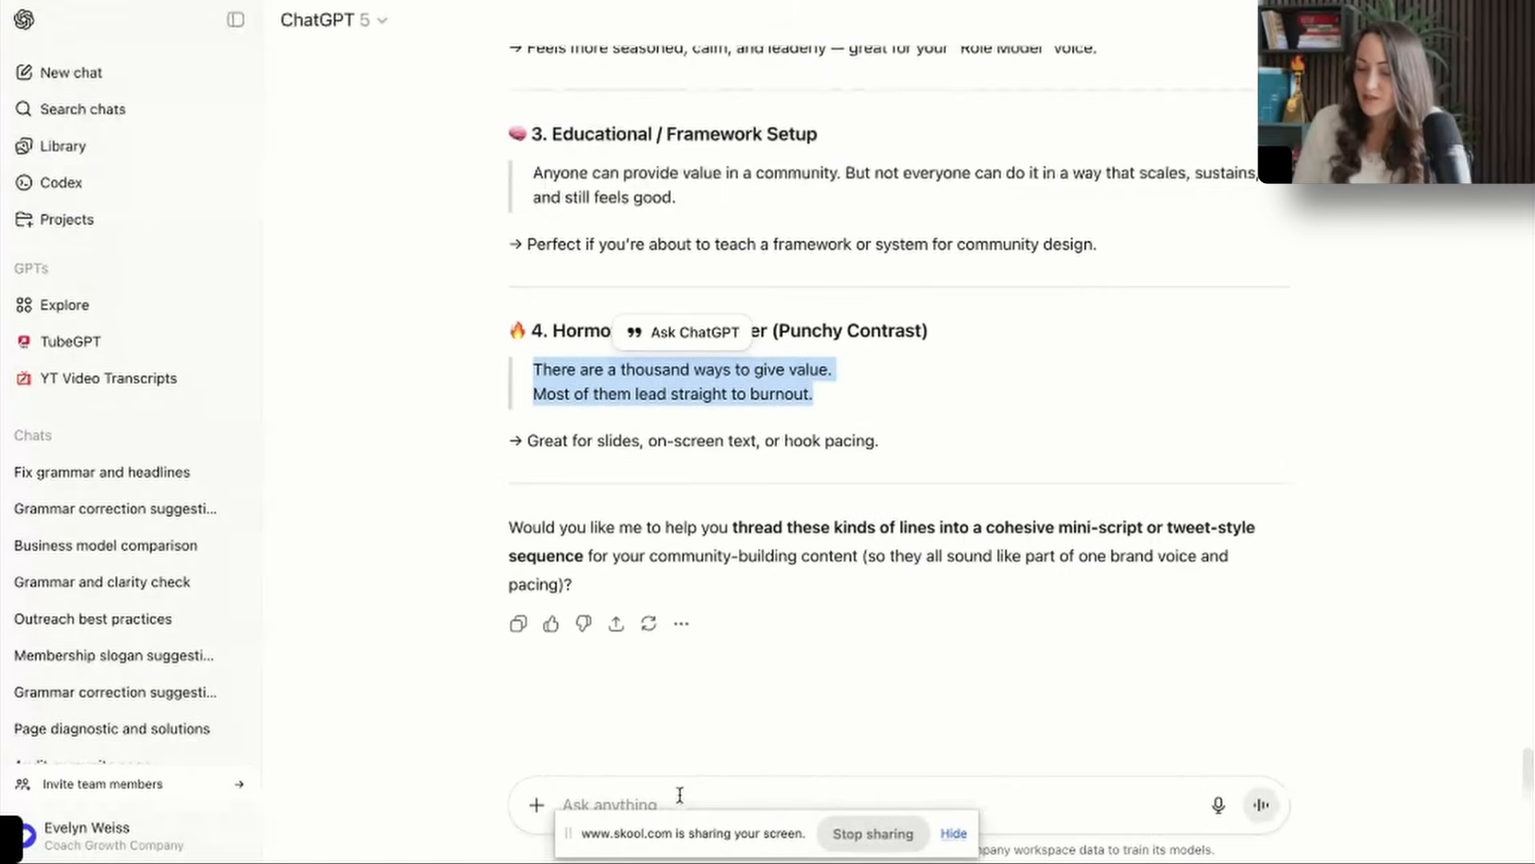
Switch to ChatGPT and ask it to write a super short caption with a CTA to follow me.
left_click(680, 794)
type("now write a super short car")
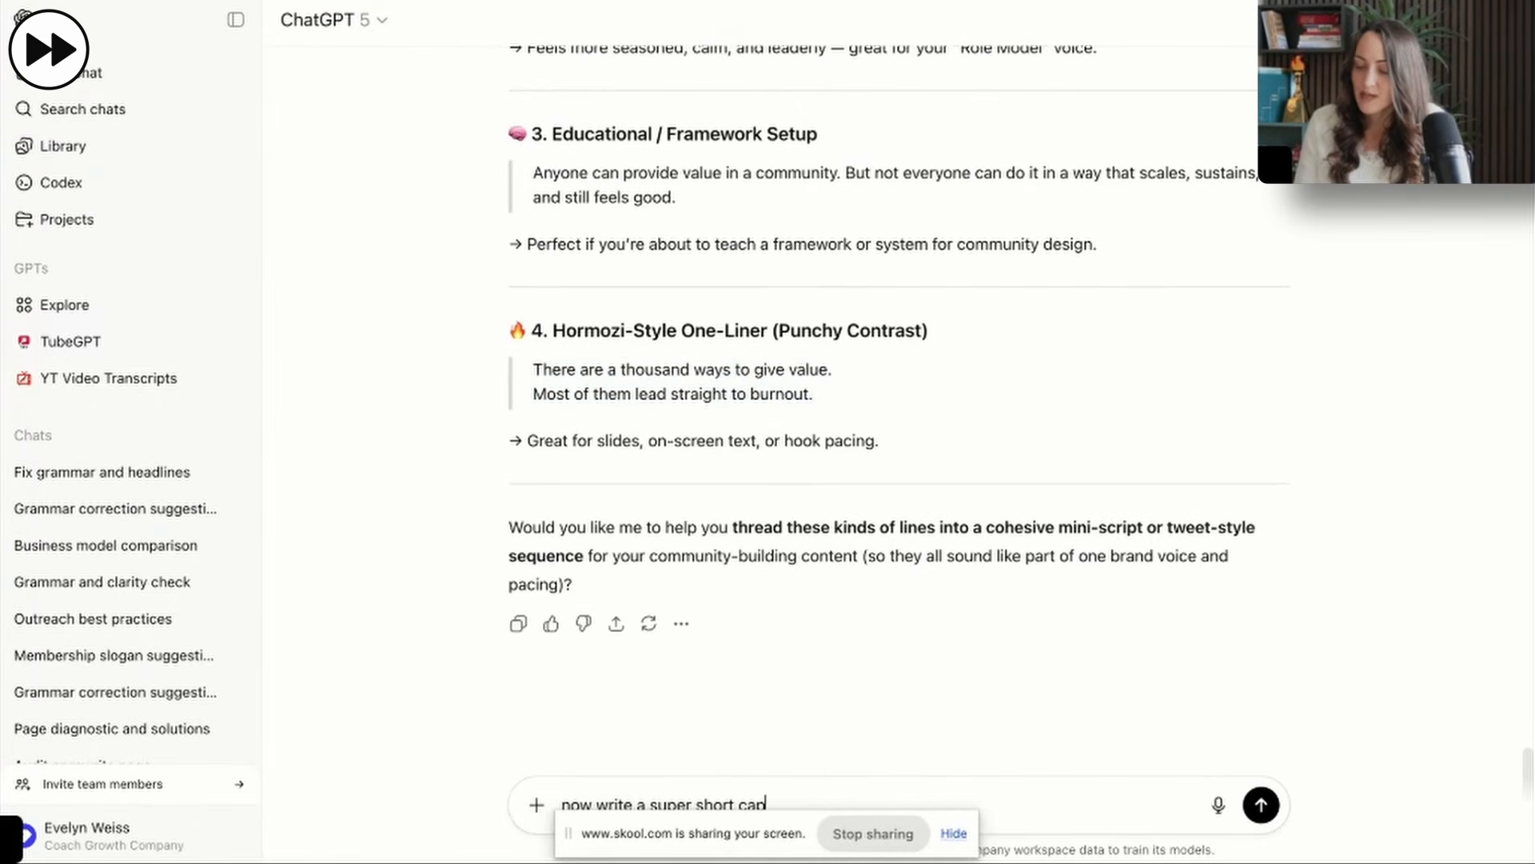
type("w me")
key("Return")
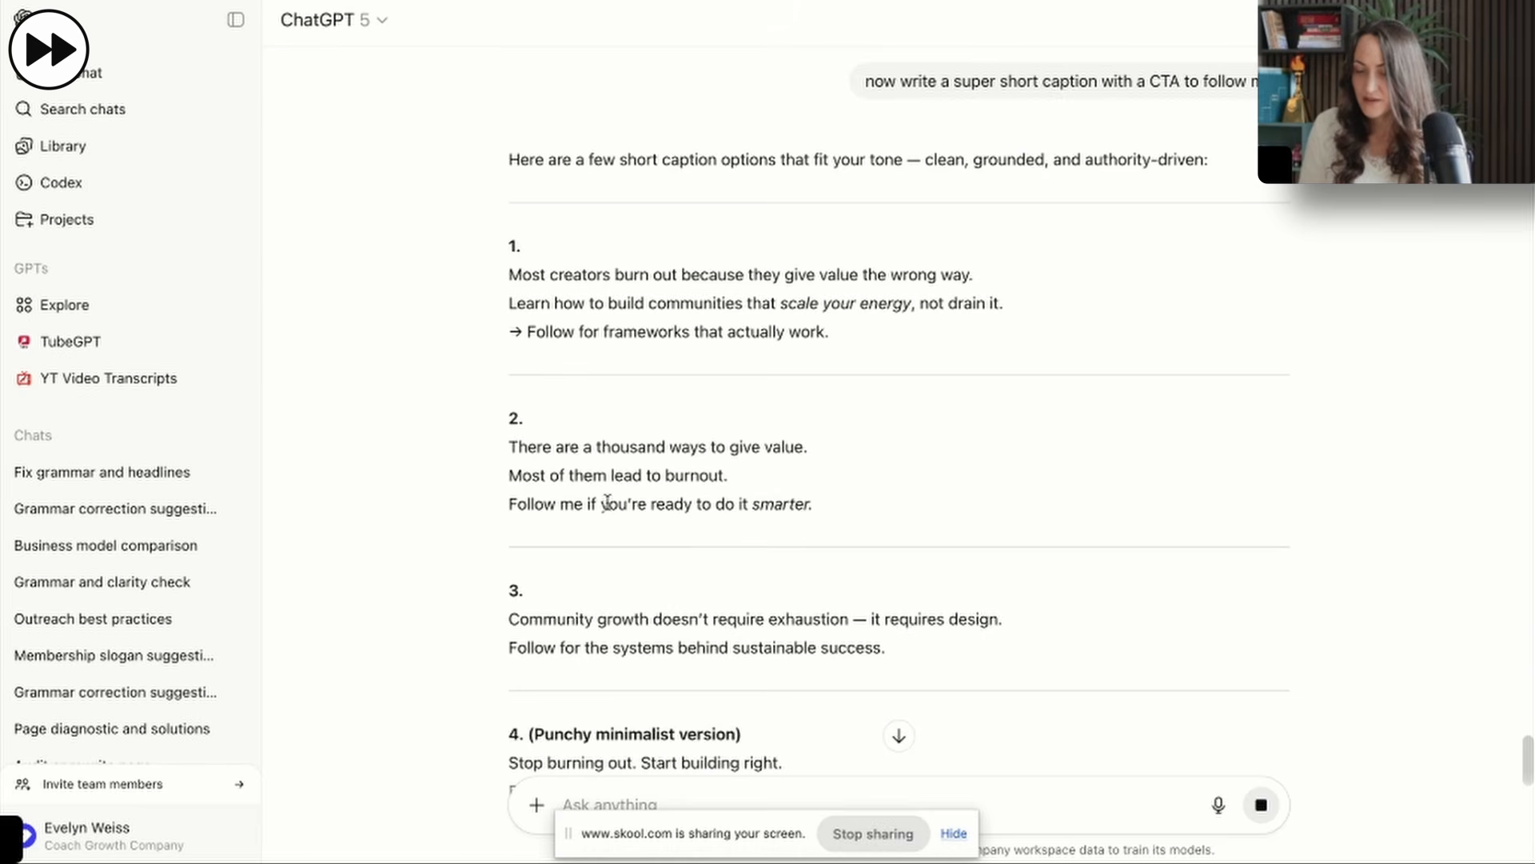
Ask ChatGPT for a caption covering the complete post with the 3 brutal lessons, and copy the three caption lines from its answer.
type("for me complete post with the 3 b")
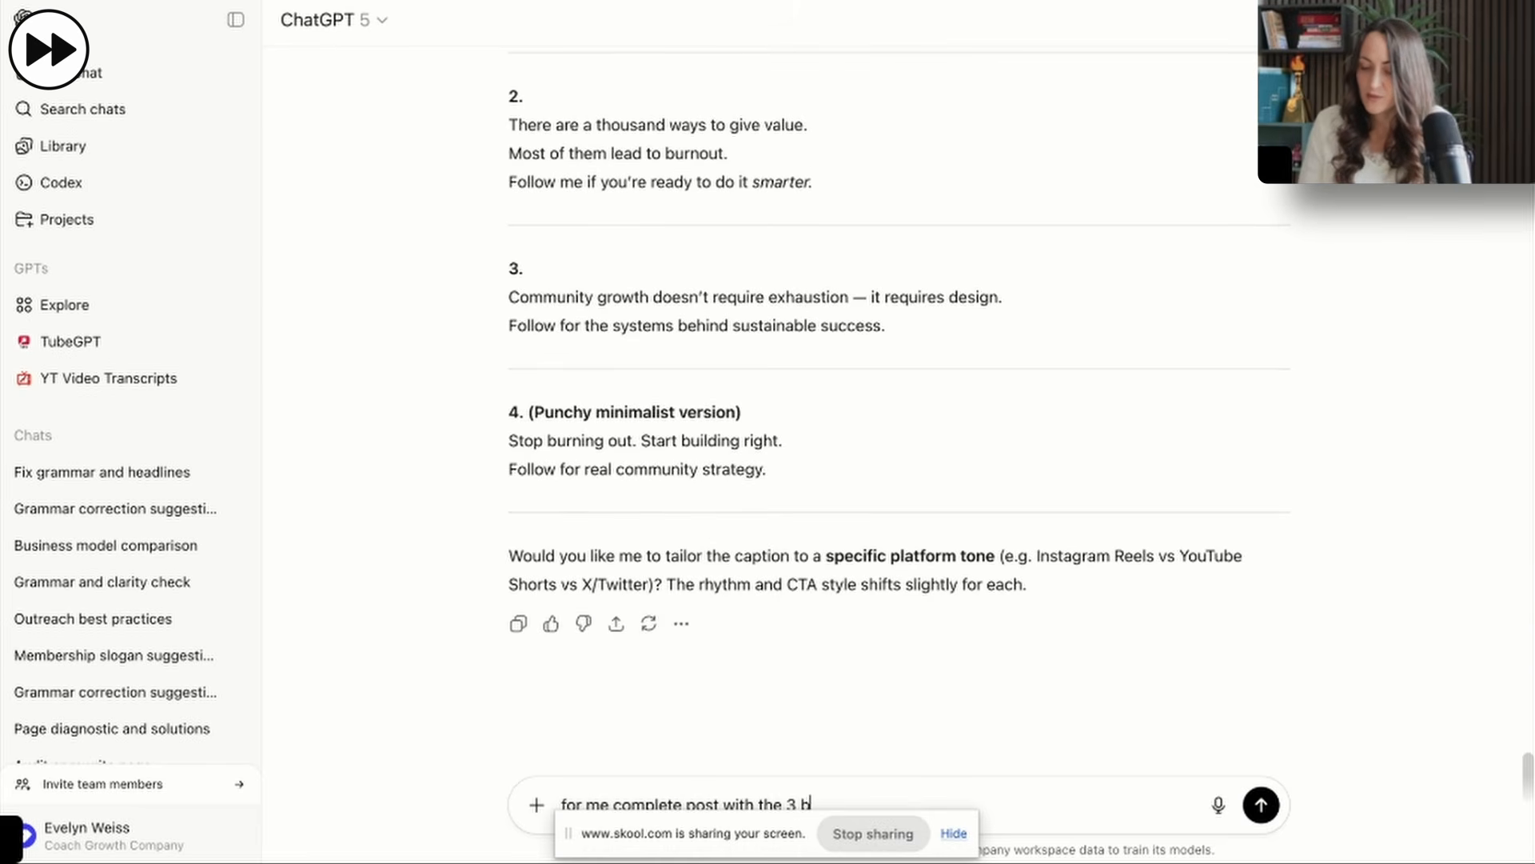
key("Return")
left_click_drag(509, 614, 843, 662)
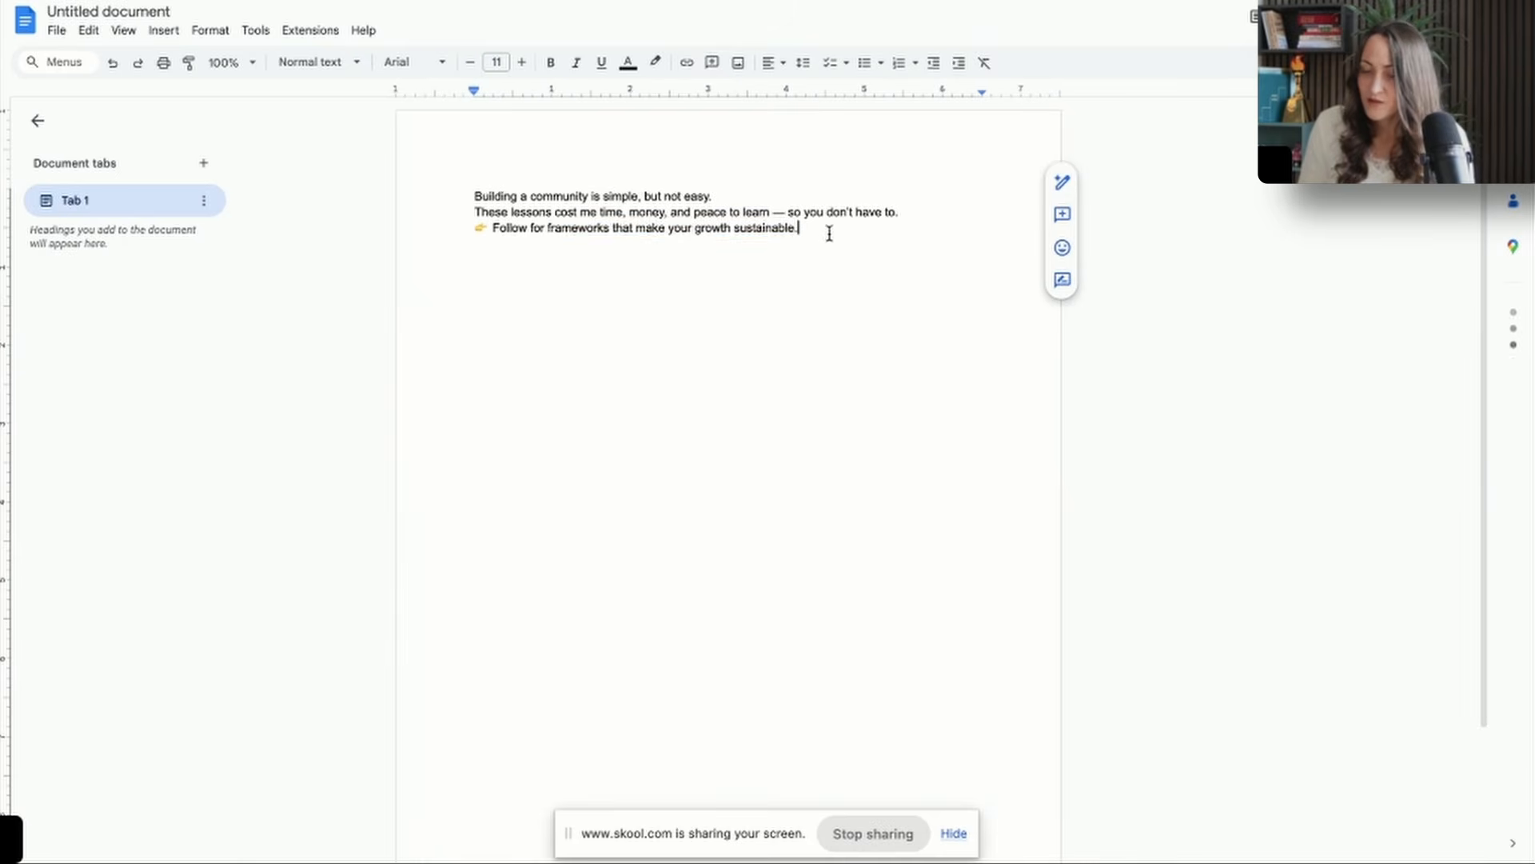
In a Google Docs document, reword the pasted caption's ending to "insights from my growth and community building journey" and join its first two lines.
left_click_drag(829, 233, 548, 233)
key("BackSpace")
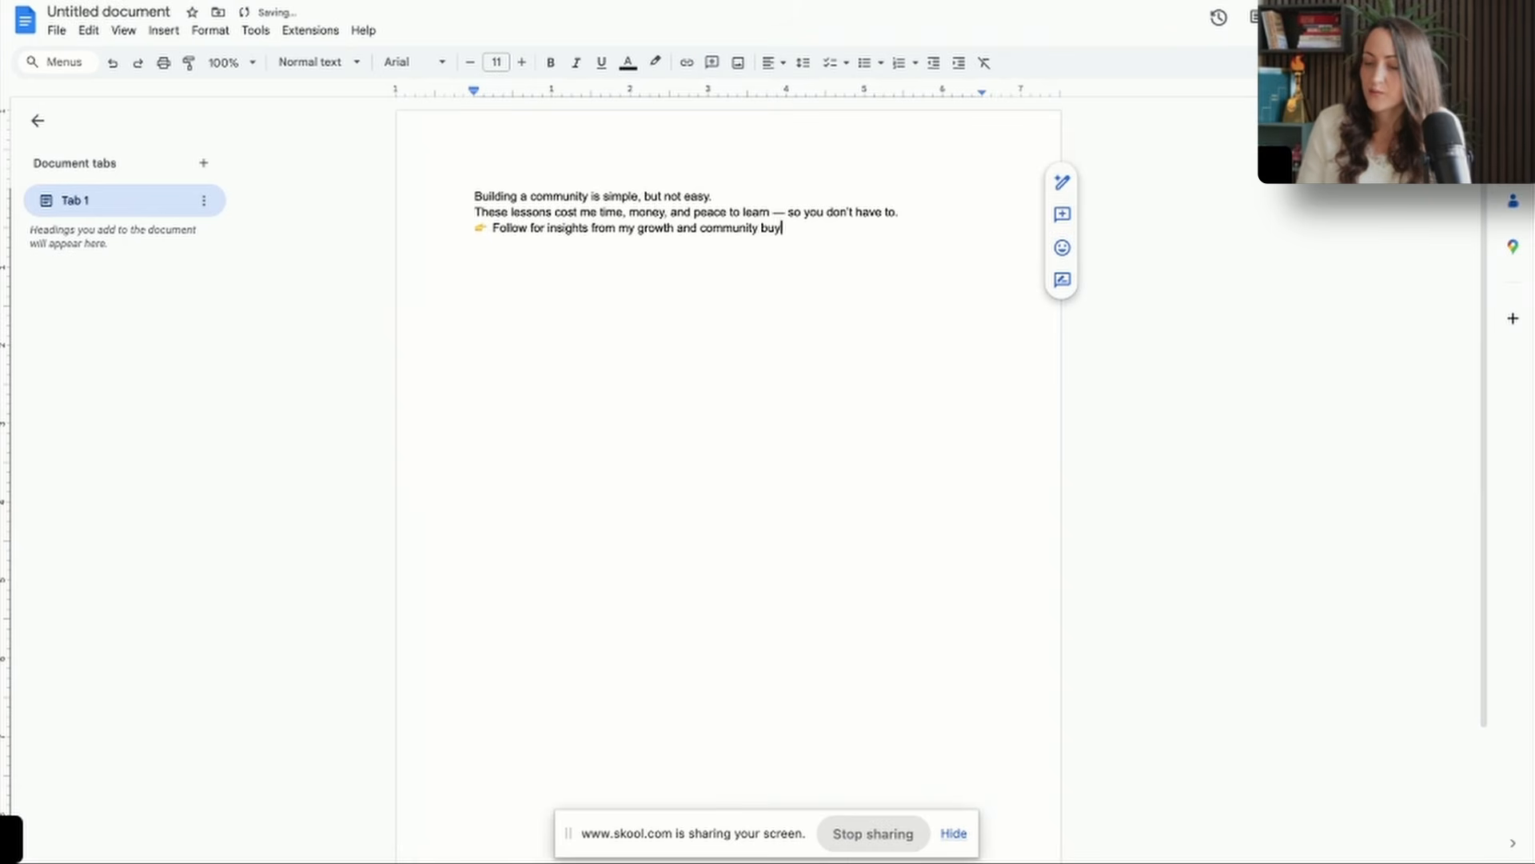
left_click(471, 214)
key("BackSpace")
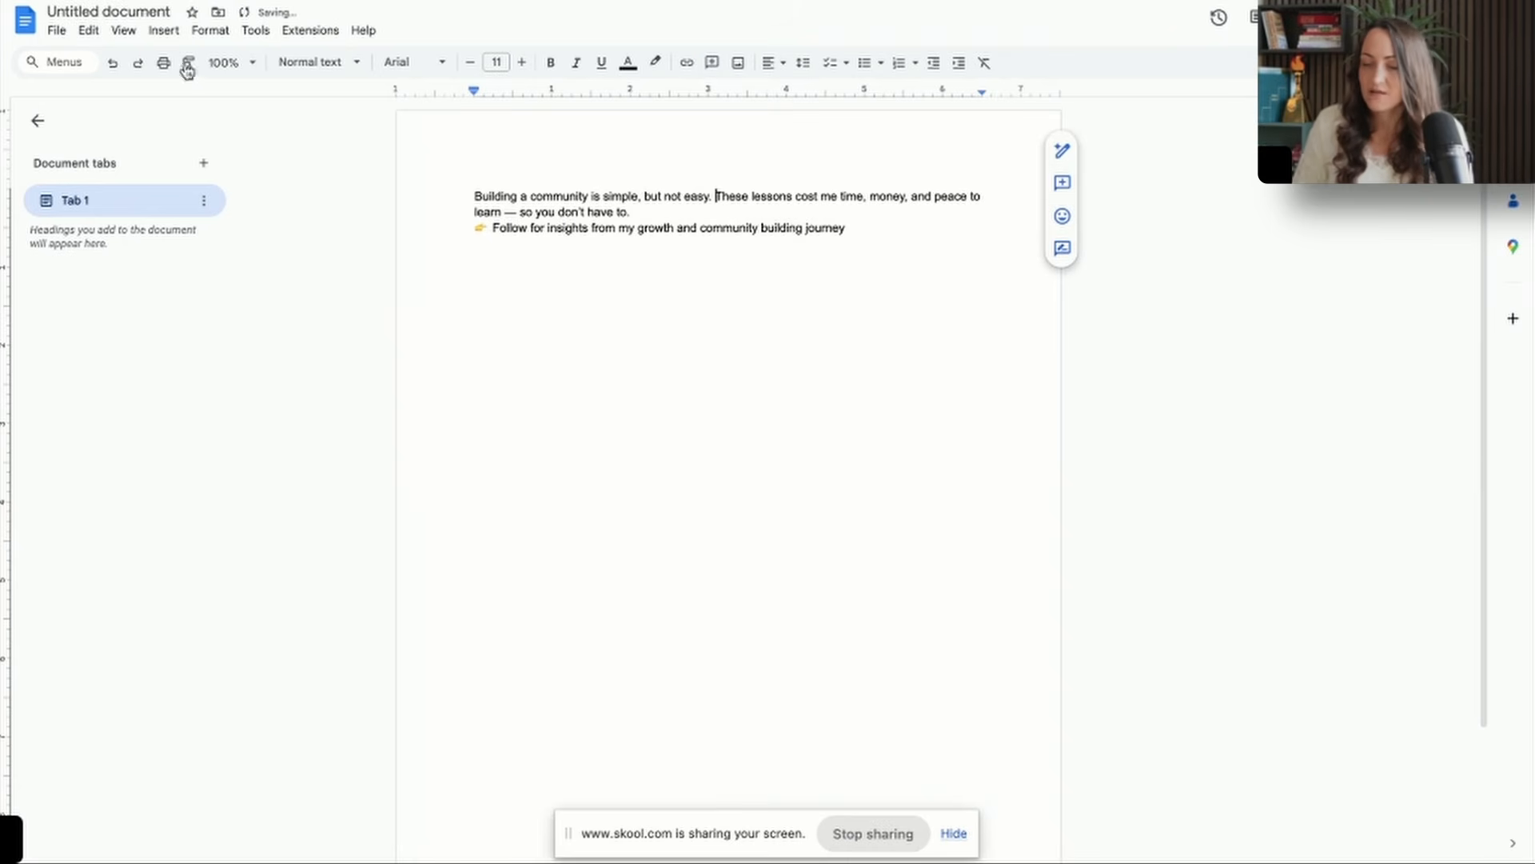
Title the document "Building a community is simple, but not easy" and insert a blank line above the follow line.
left_click(120, 12)
double_click(621, 418)
key("Return")
Remove the em dash before "so you don't have to" and replace that sentence's final period with a hugging emoji.
left_click(518, 213)
key("BackSpace")
key("BackSpace")
left_click(632, 213)
key("BackSpace")
type(":hug")
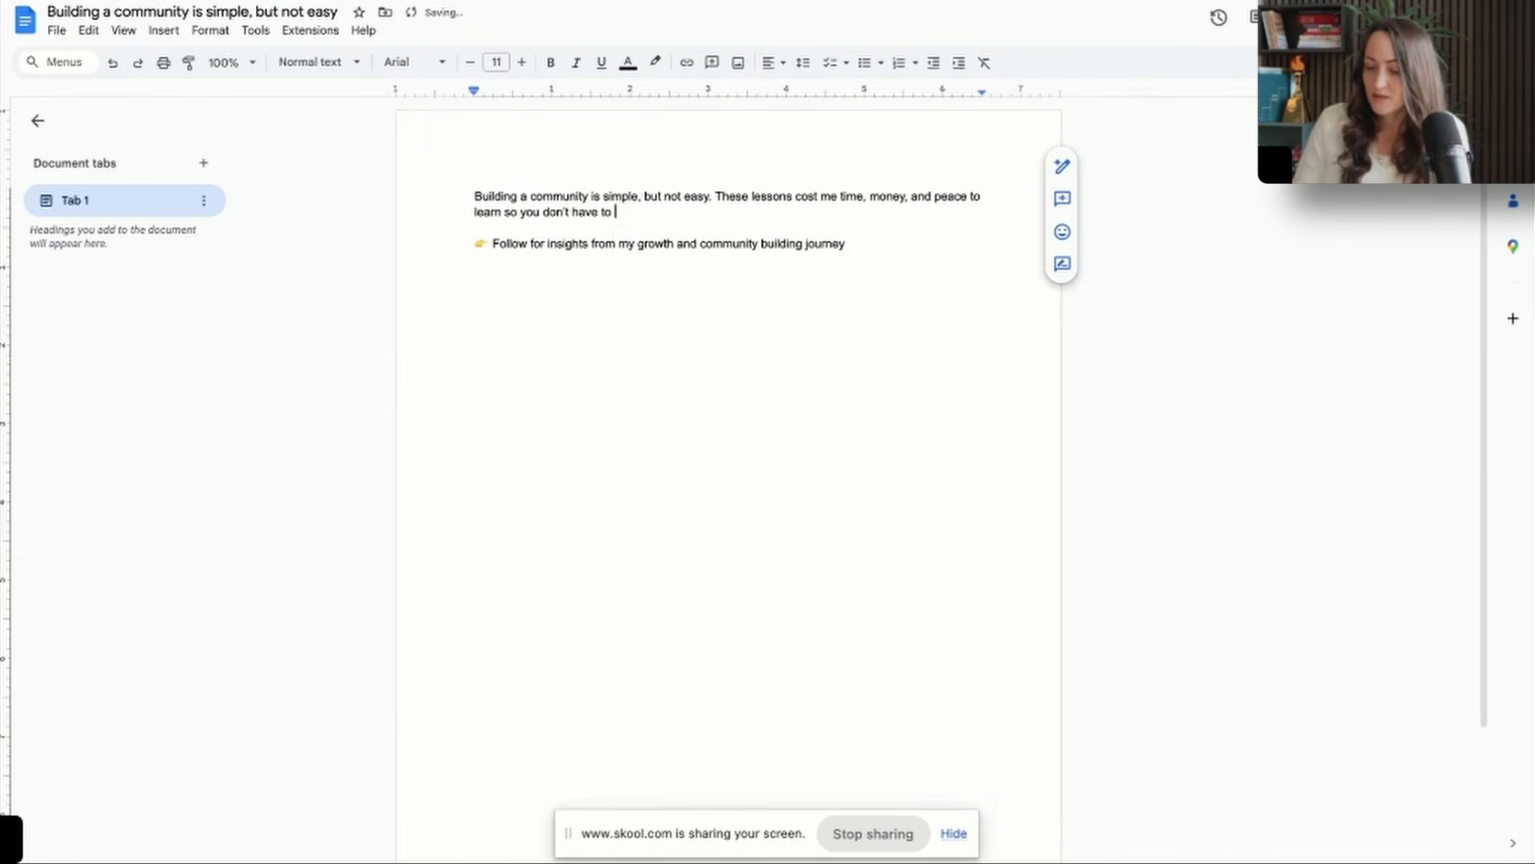
left_click(673, 278)
Add a seedling emoji after "community building journey" in the follow line.
left_click(911, 247)
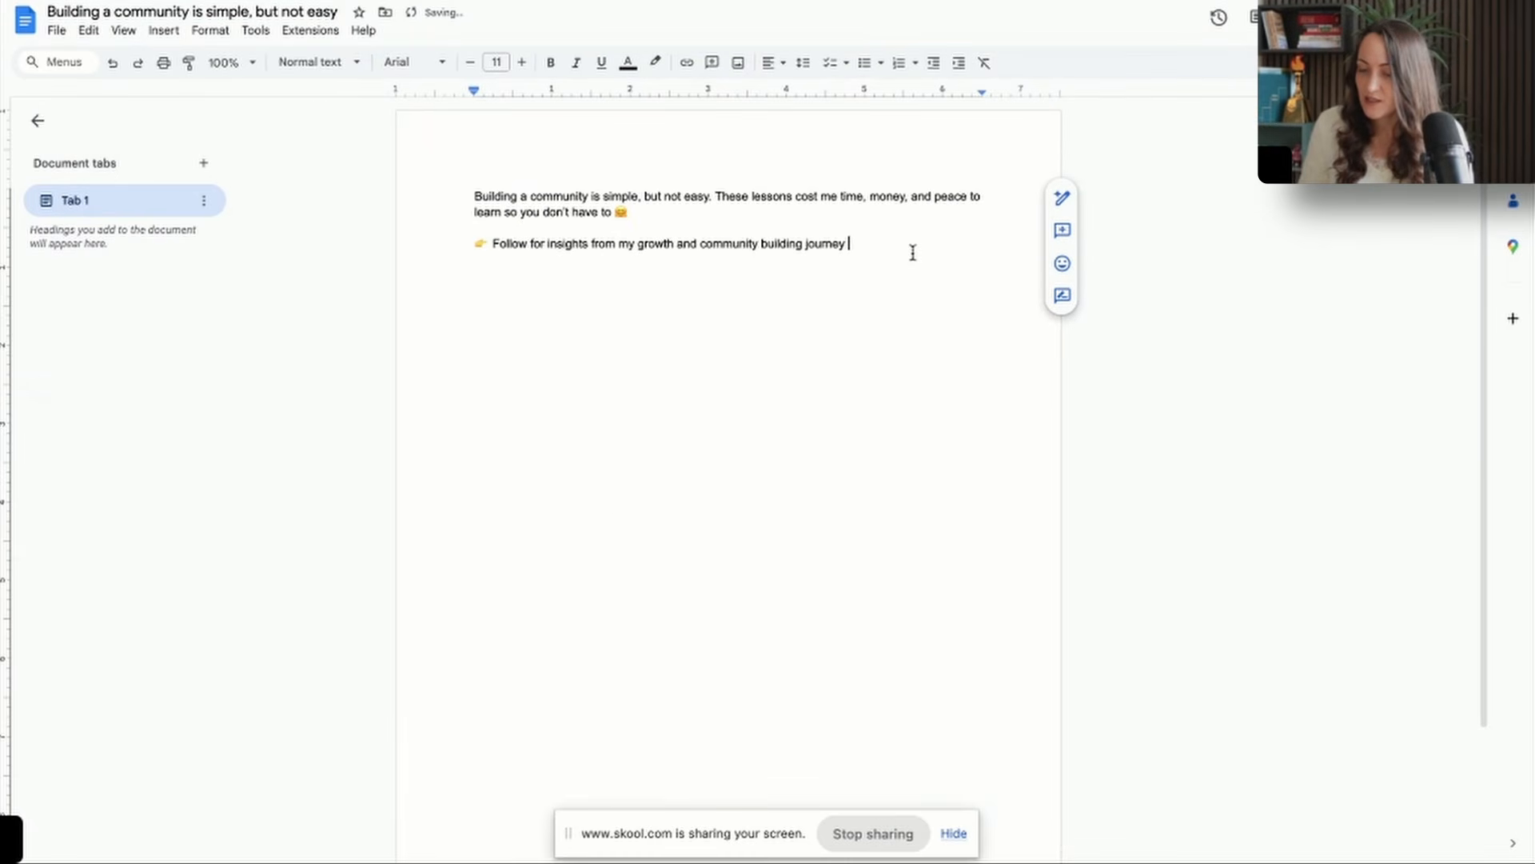
type(":see")
left_click(876, 308)
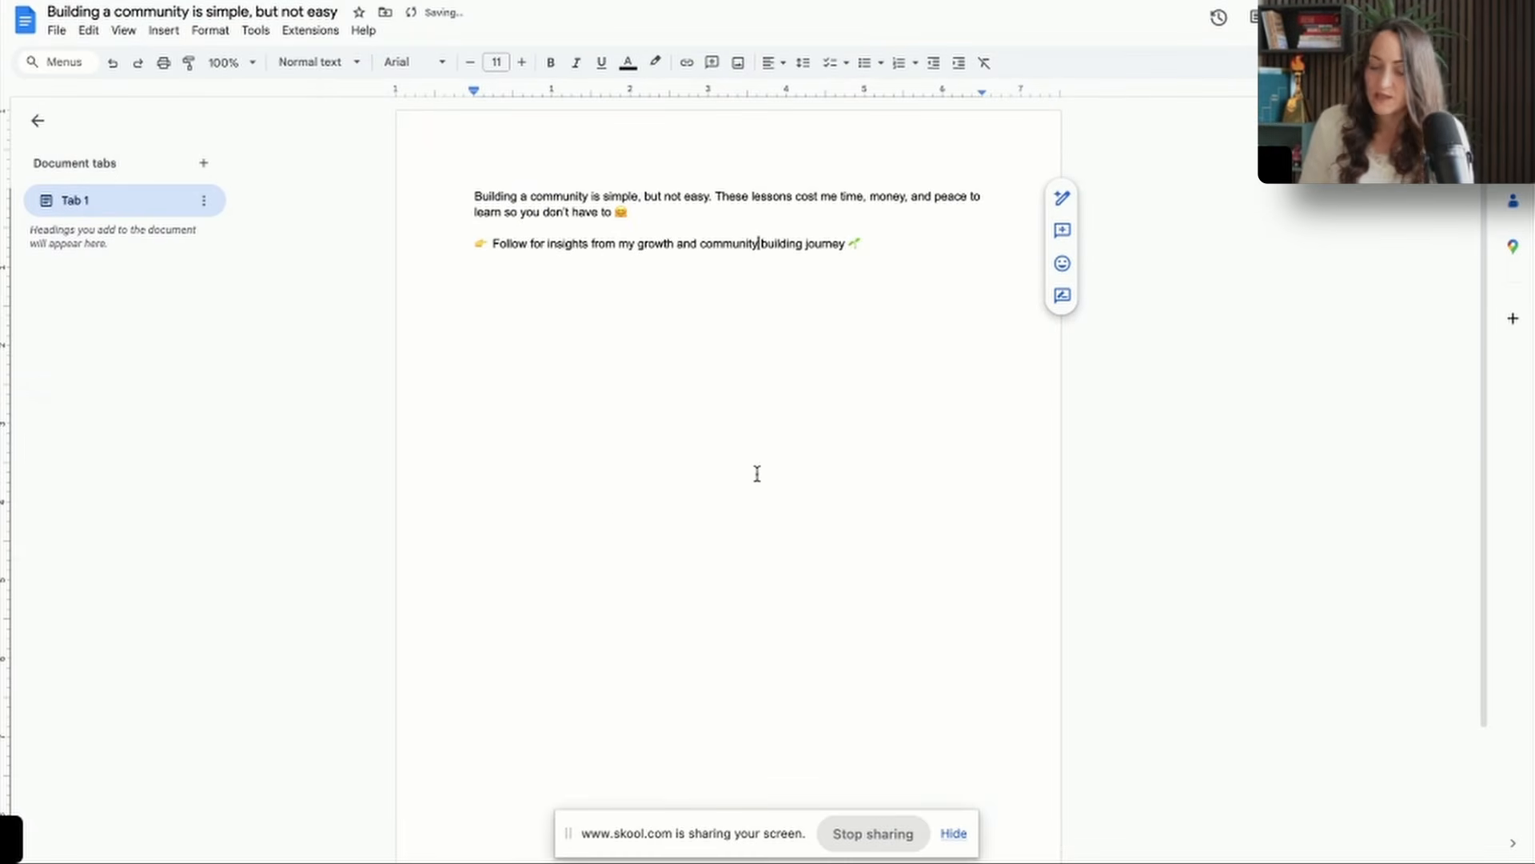
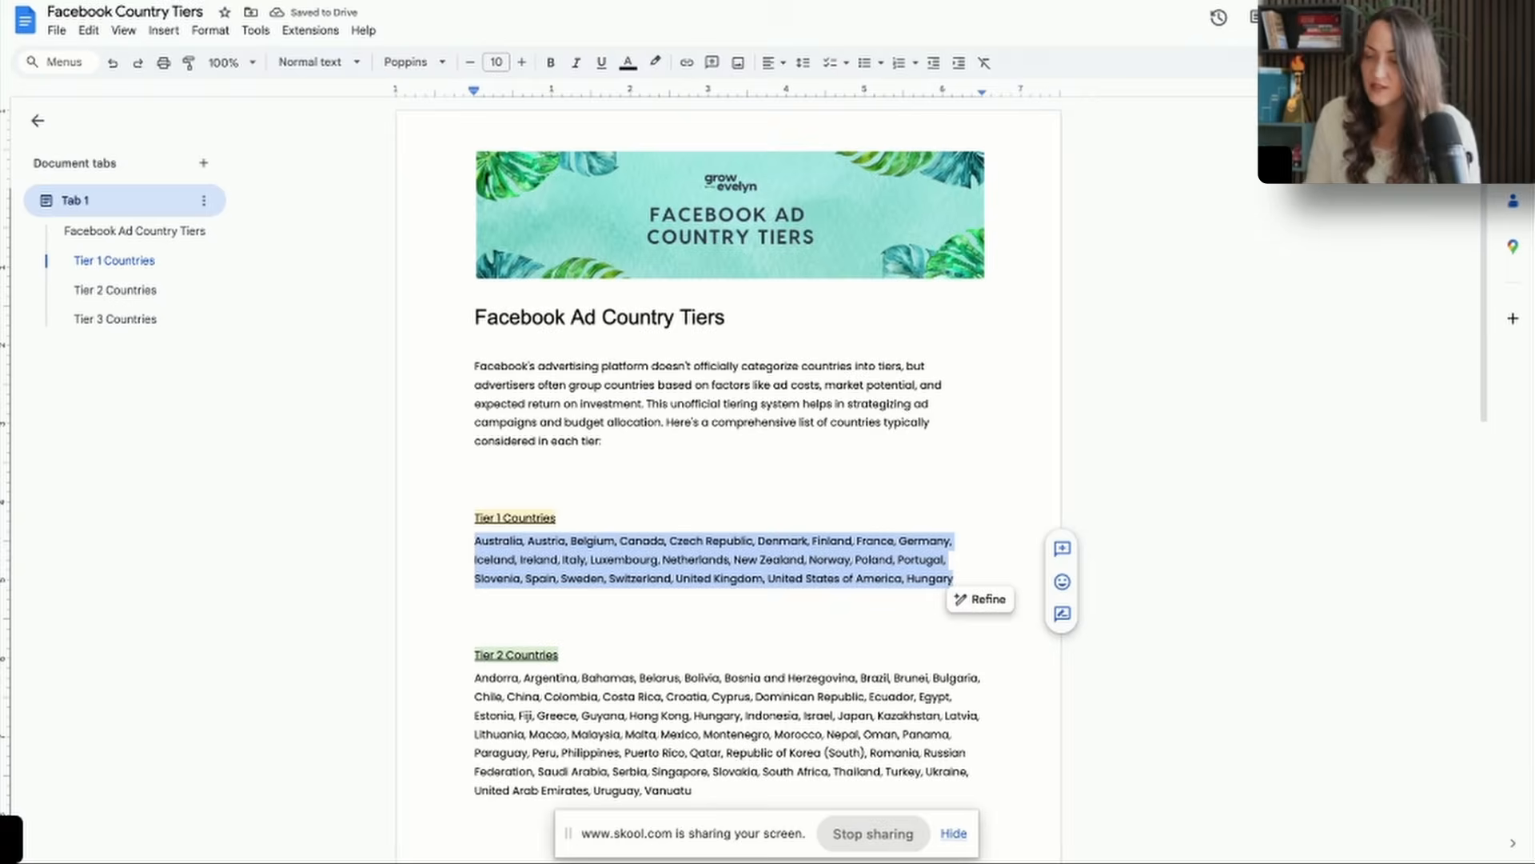
Switch to Meta Ads Manager and bulk-add the copied Tier 1 countries to the traffic ad set's locations.
left_click(869, 429)
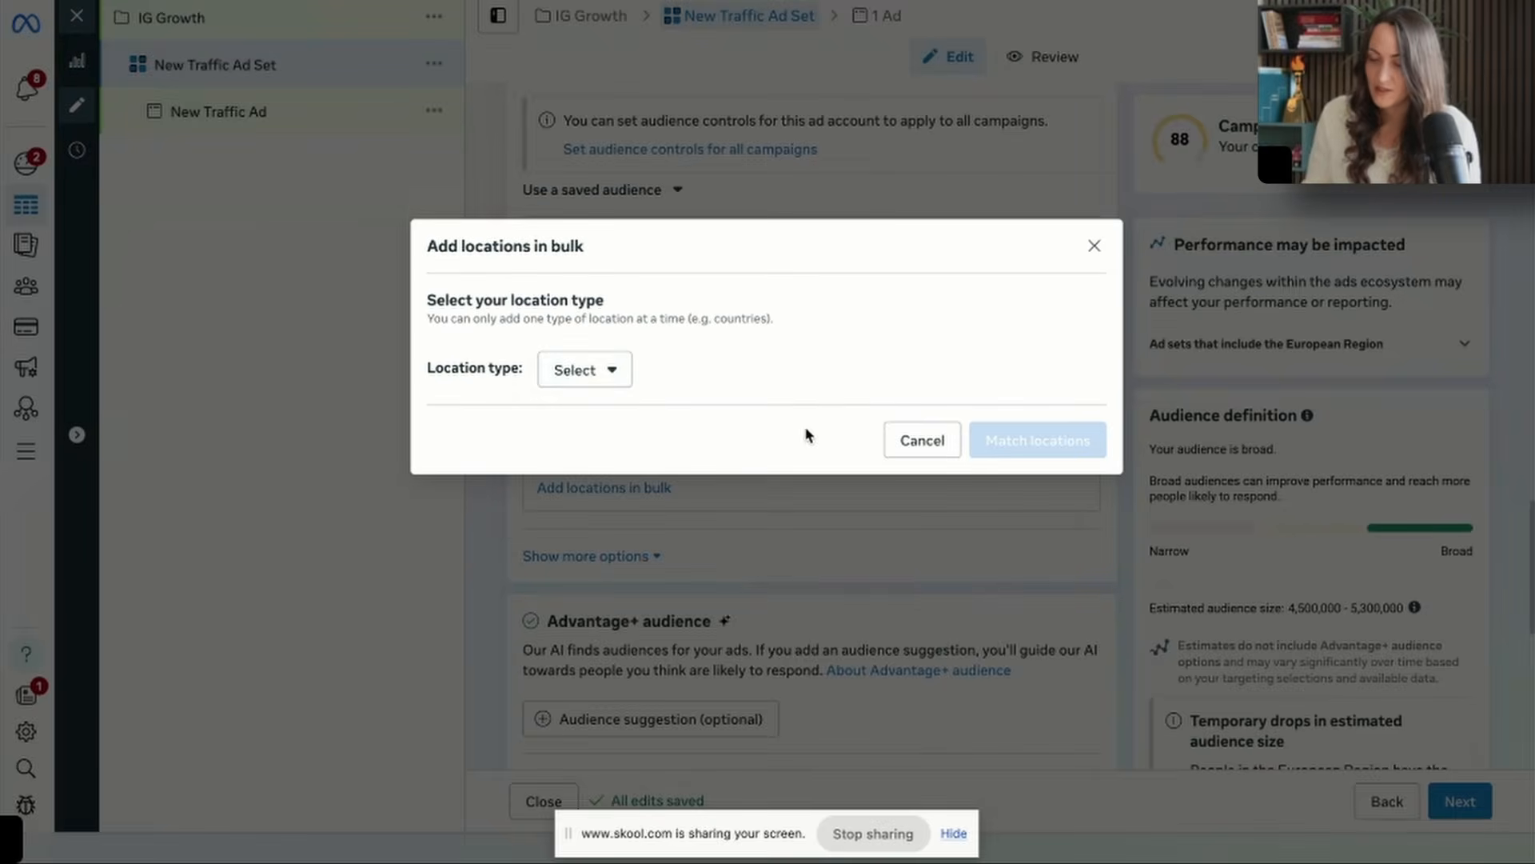
left_click(577, 371)
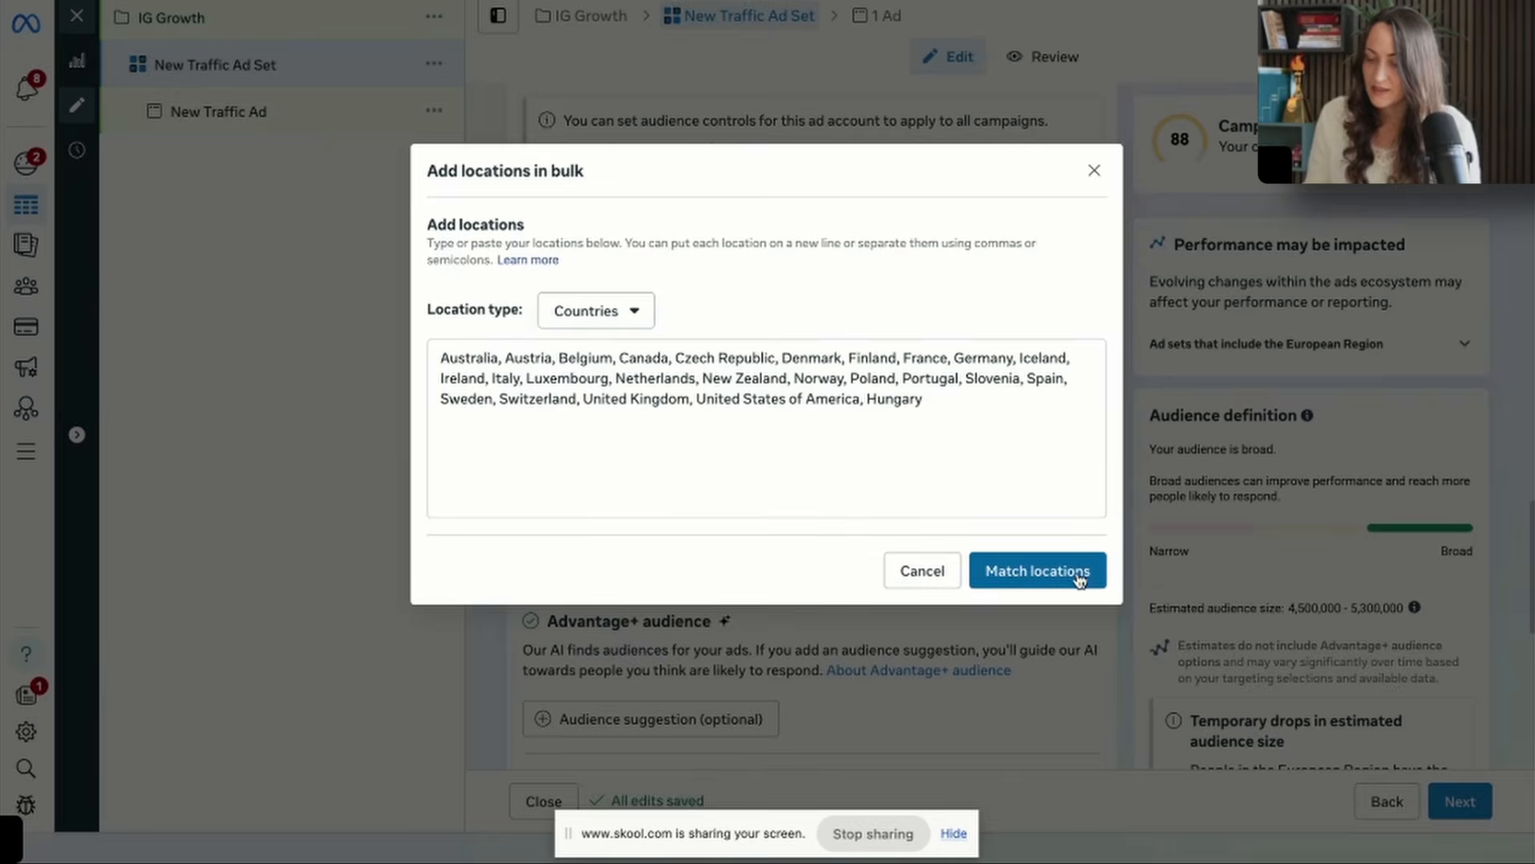
left_click(1079, 577)
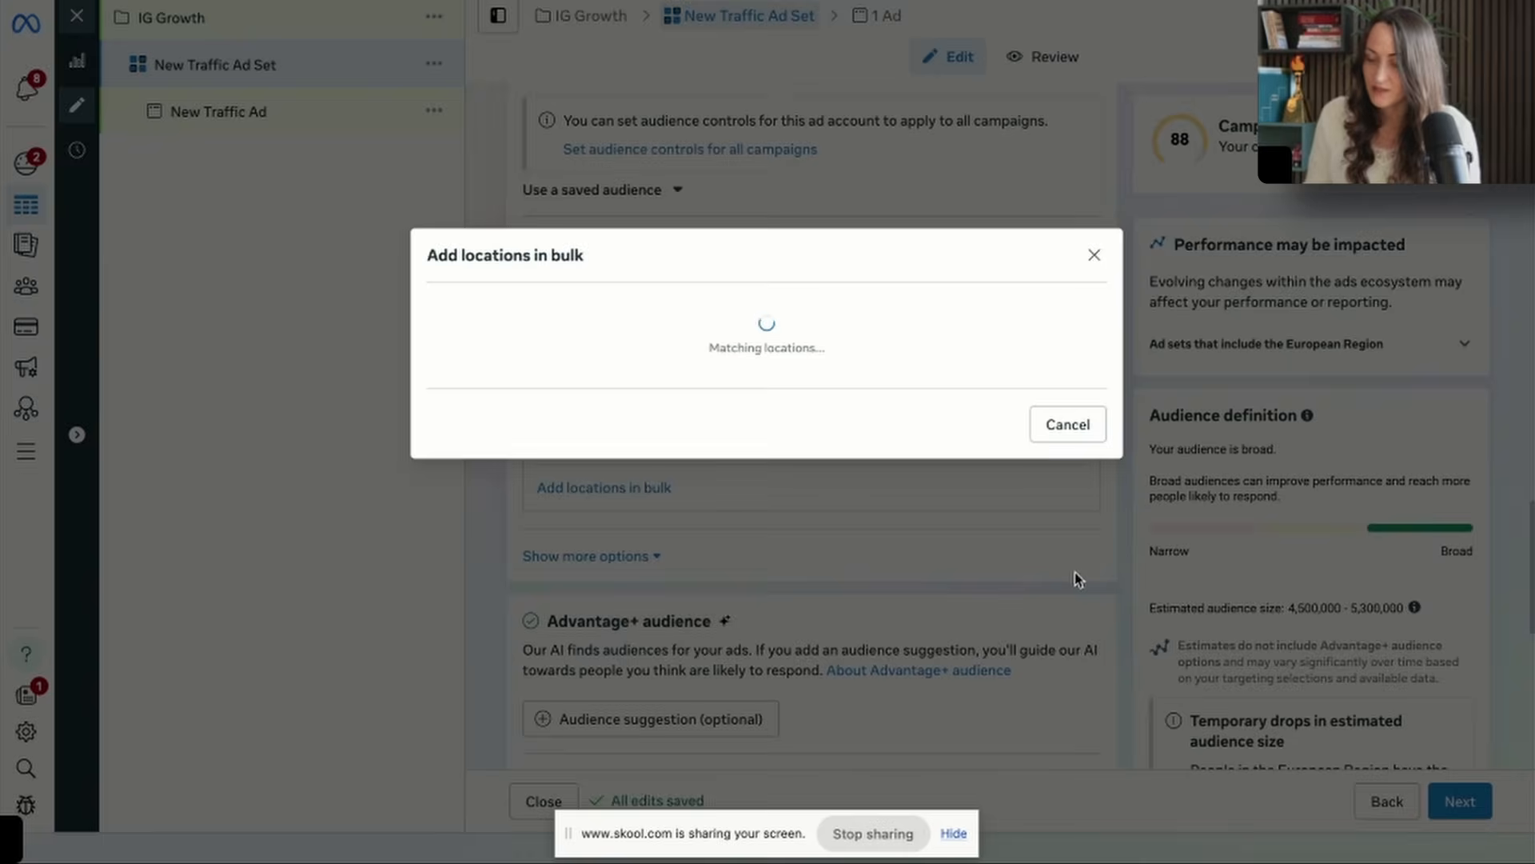
scroll(1057, 616, "down", 10)
scroll(1058, 616, "up", 1)
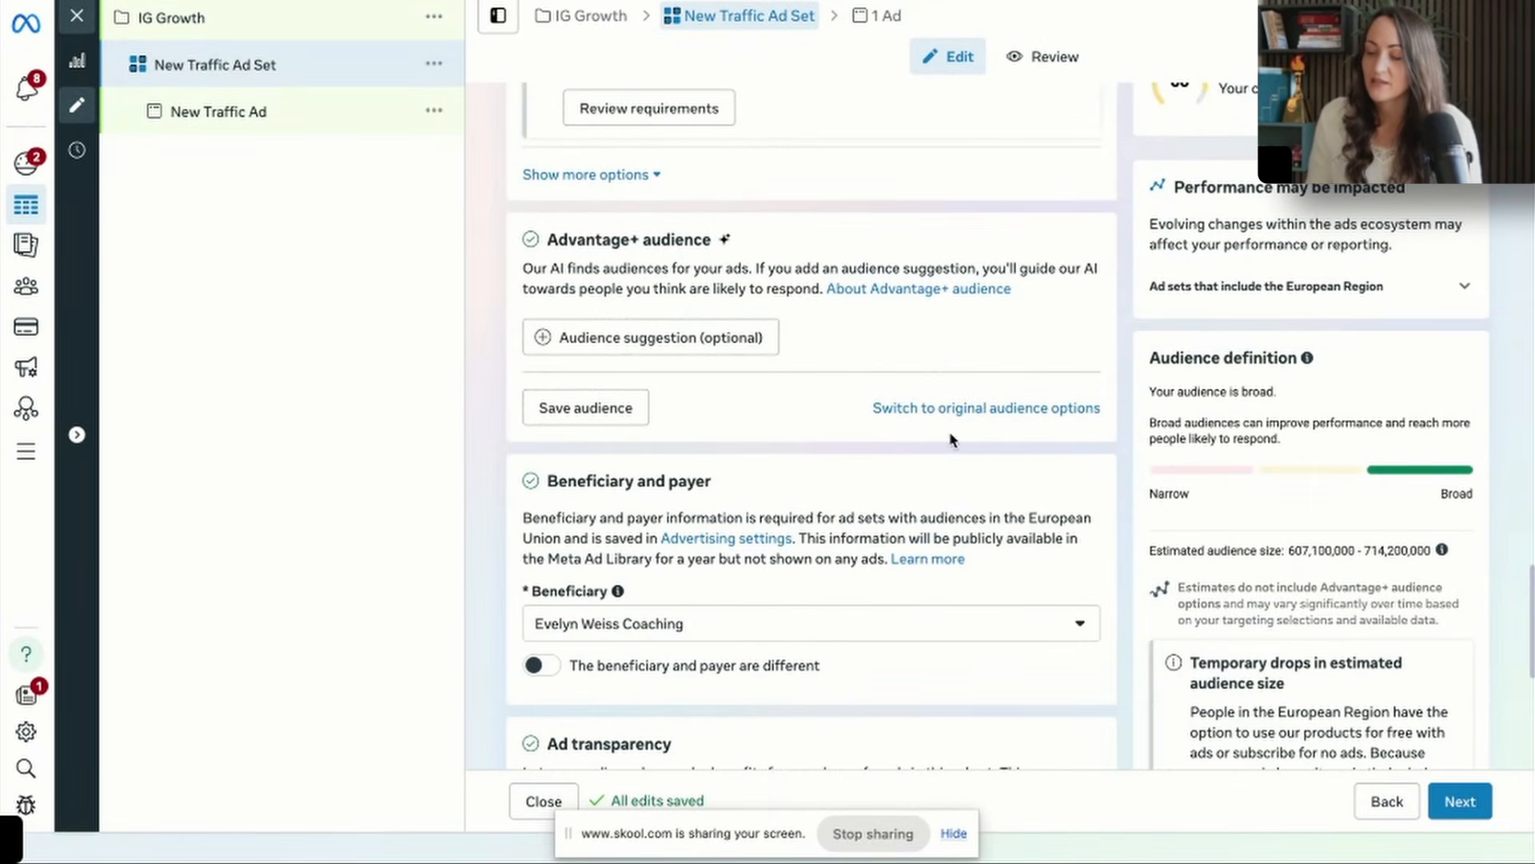
Switch the ad set to the original audience options and add Marketing personalities (marketing) to its detailed targeting.
left_click(944, 408)
left_click(714, 443)
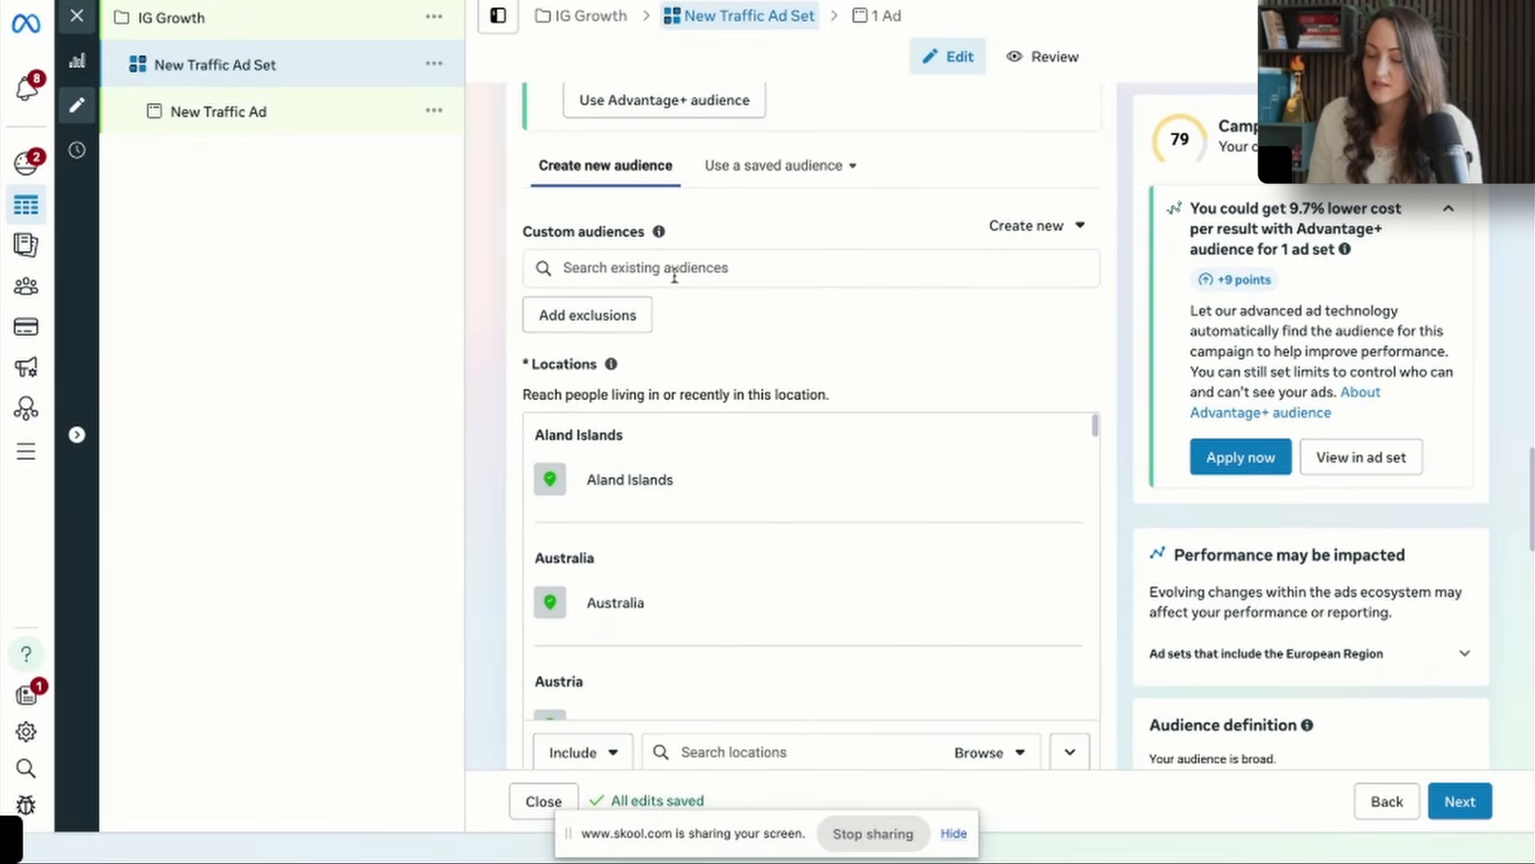
scroll(674, 274, "down", 6)
left_click(874, 632)
scroll(877, 634, "down", 1)
type("am")
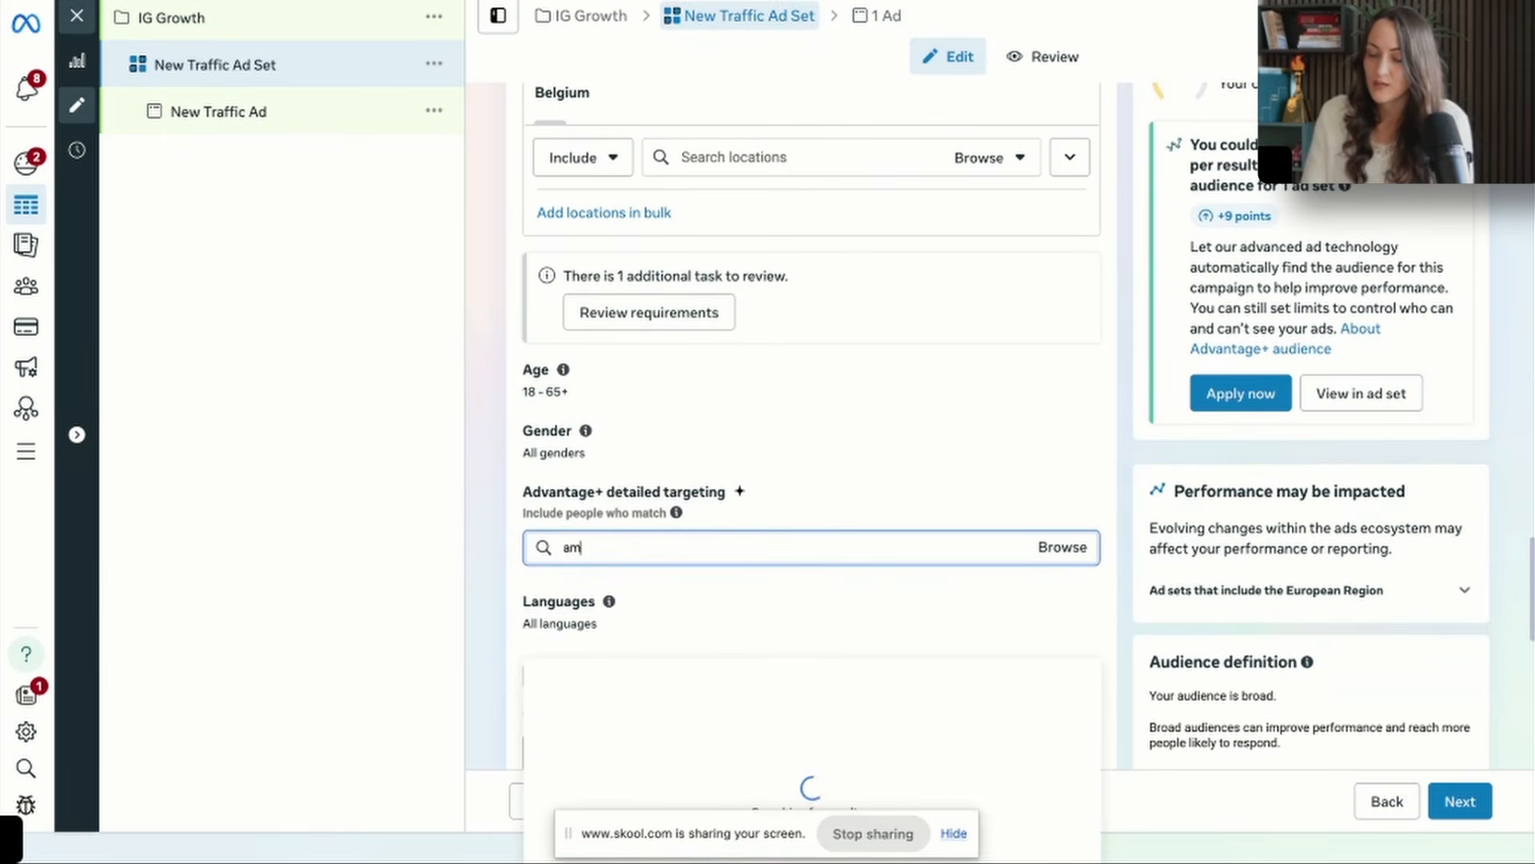
type("y porter")
scroll(812, 651, "down", 5)
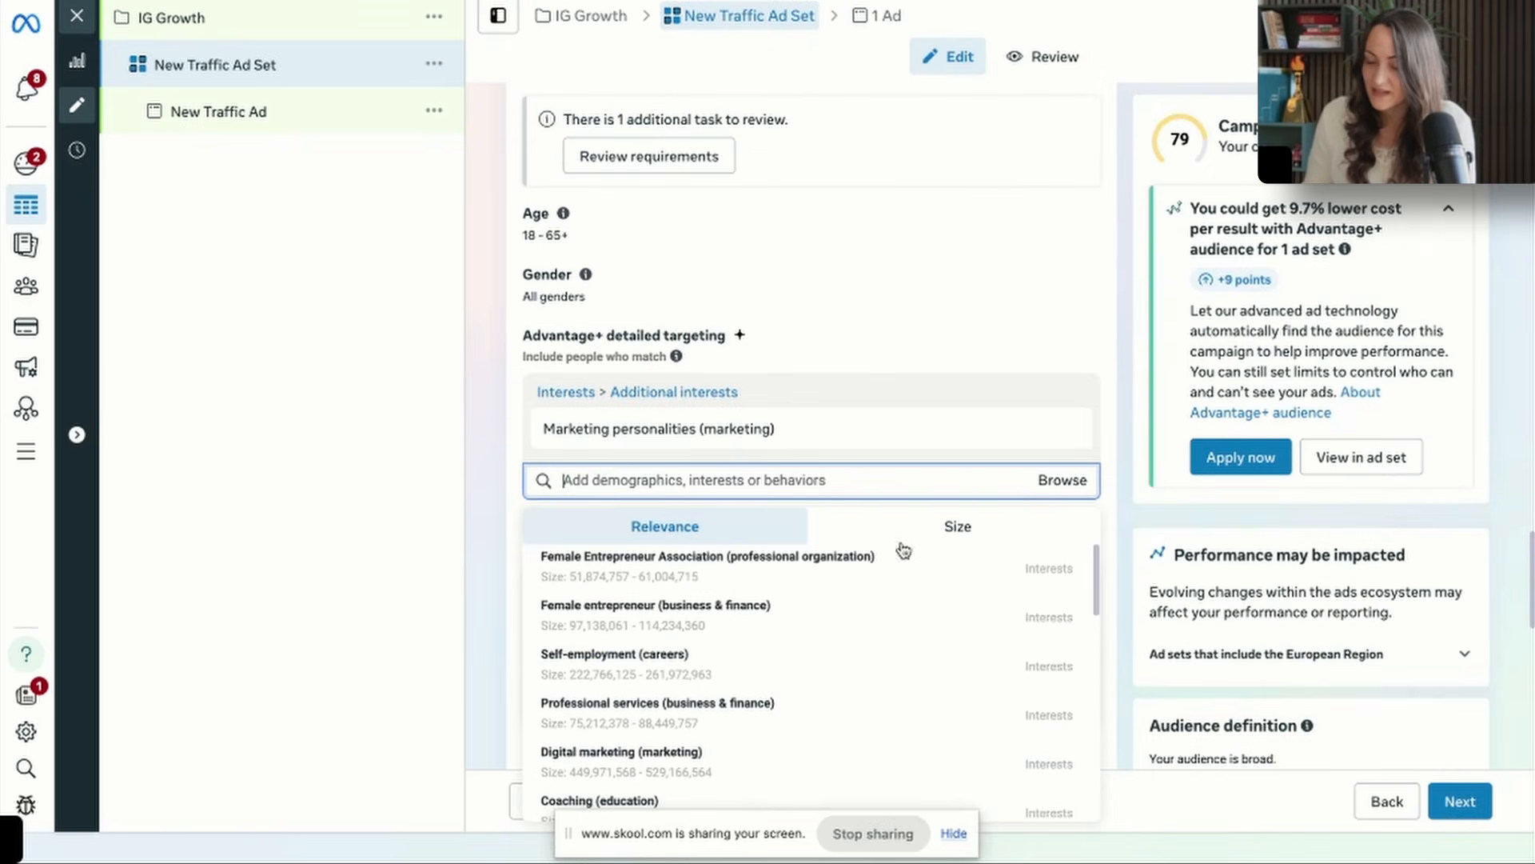
Add the suggested interests Female Entrepreneur Association, Entrepreneurship and Self-employment to the detailed targeting.
left_click(880, 574)
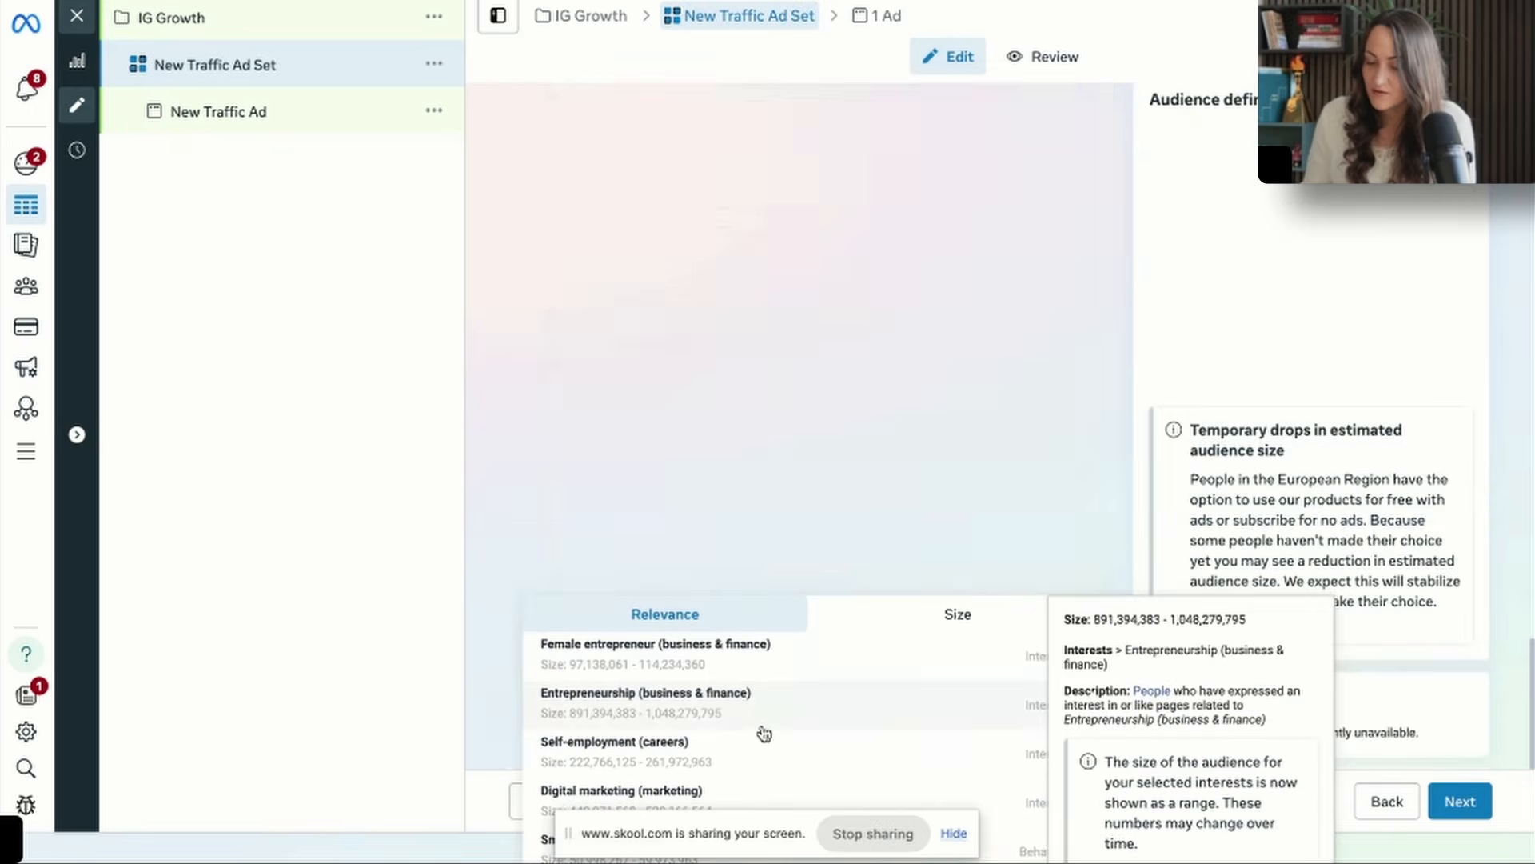
left_click(761, 731)
scroll(766, 696, "down", 3)
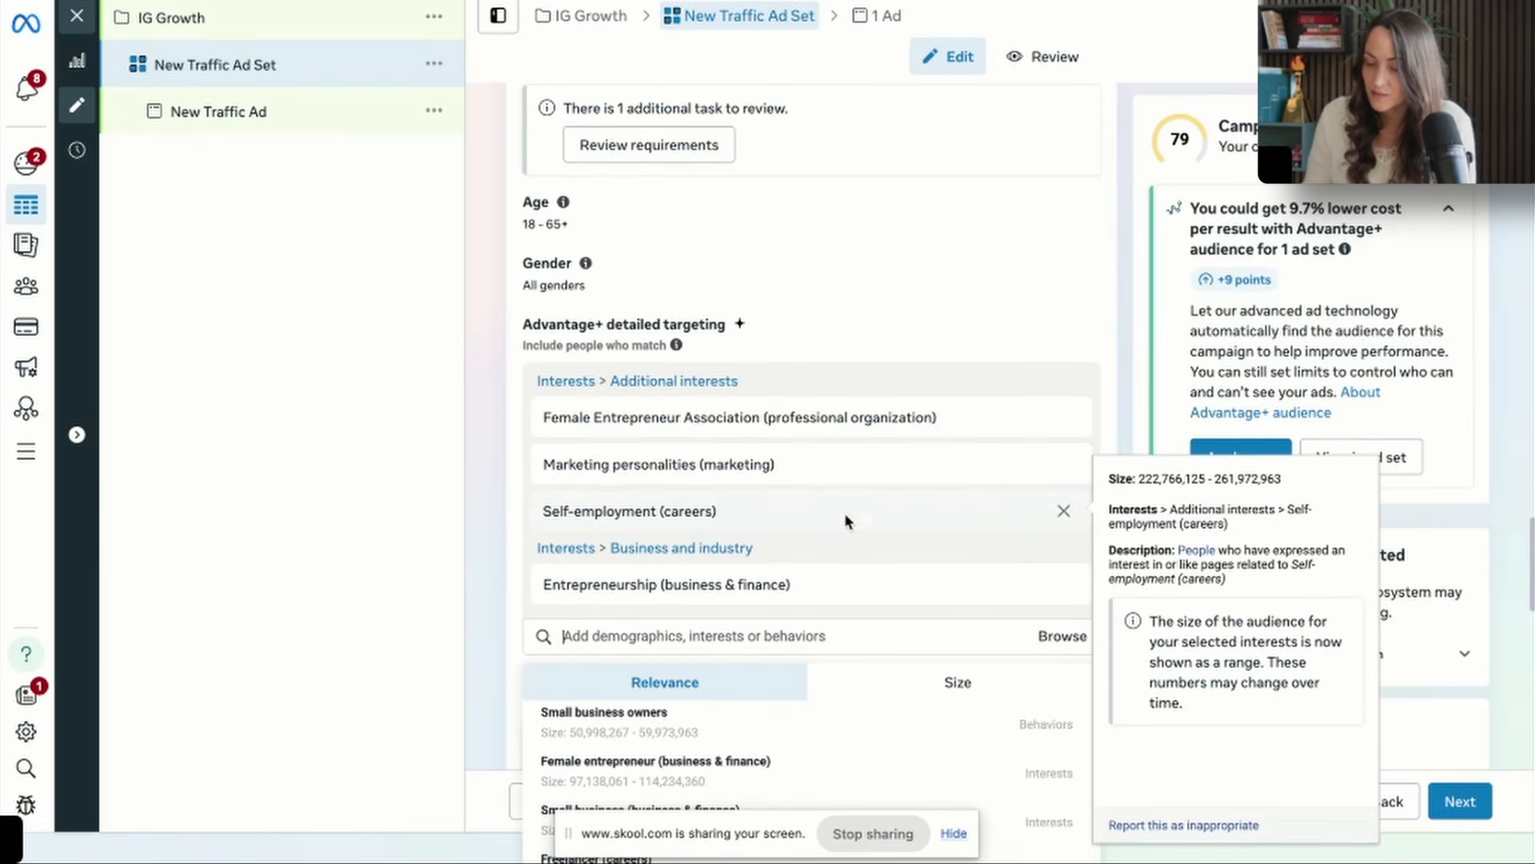
Narrow the detailed targeting so that people must also match the interest Coaching (education).
scroll(699, 577, "down", 10)
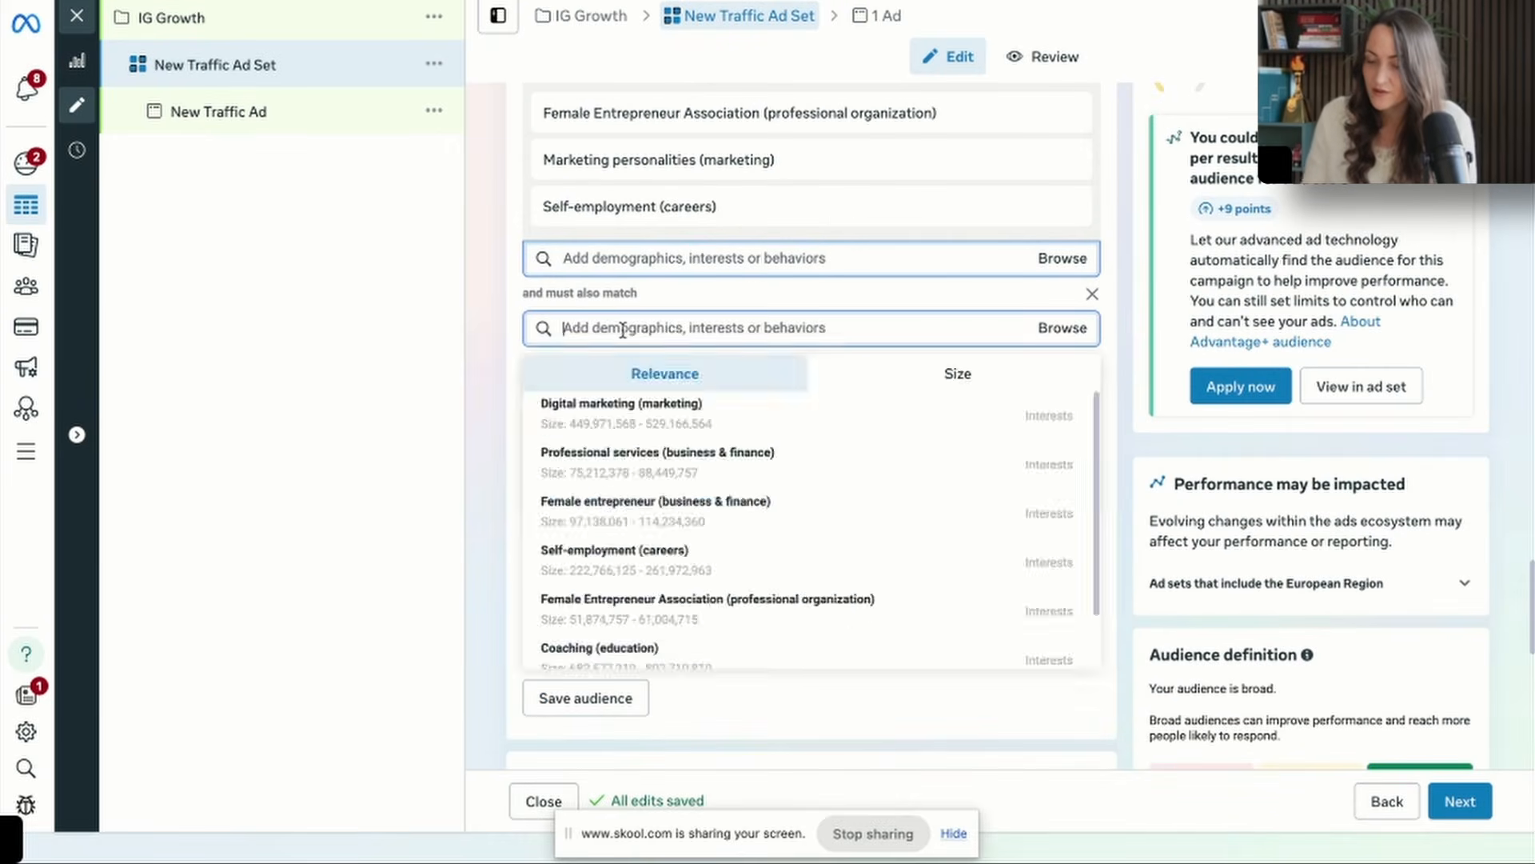
type("coaching")
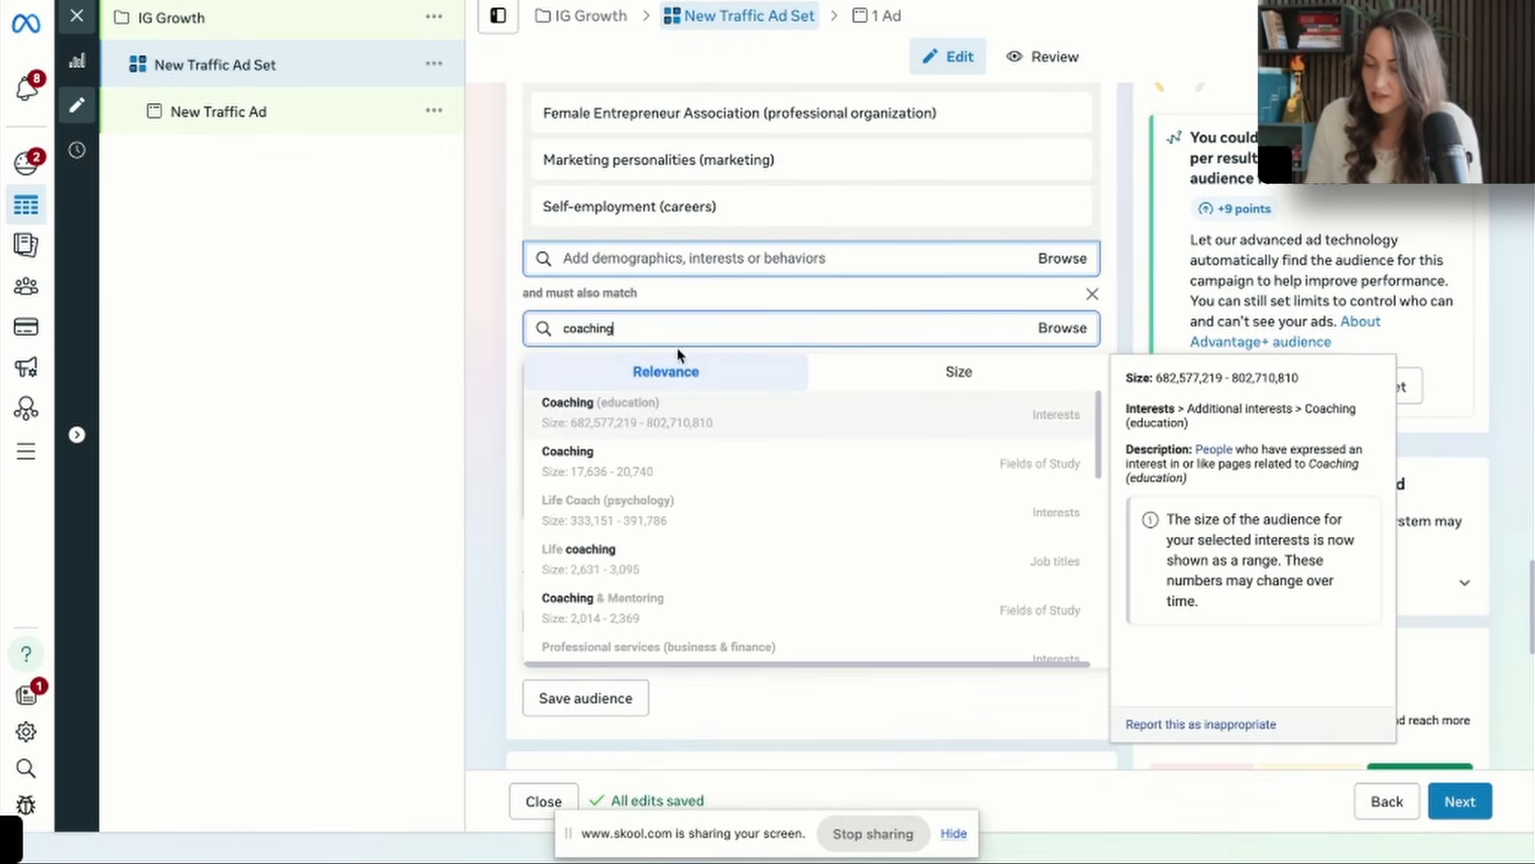
left_click(679, 407)
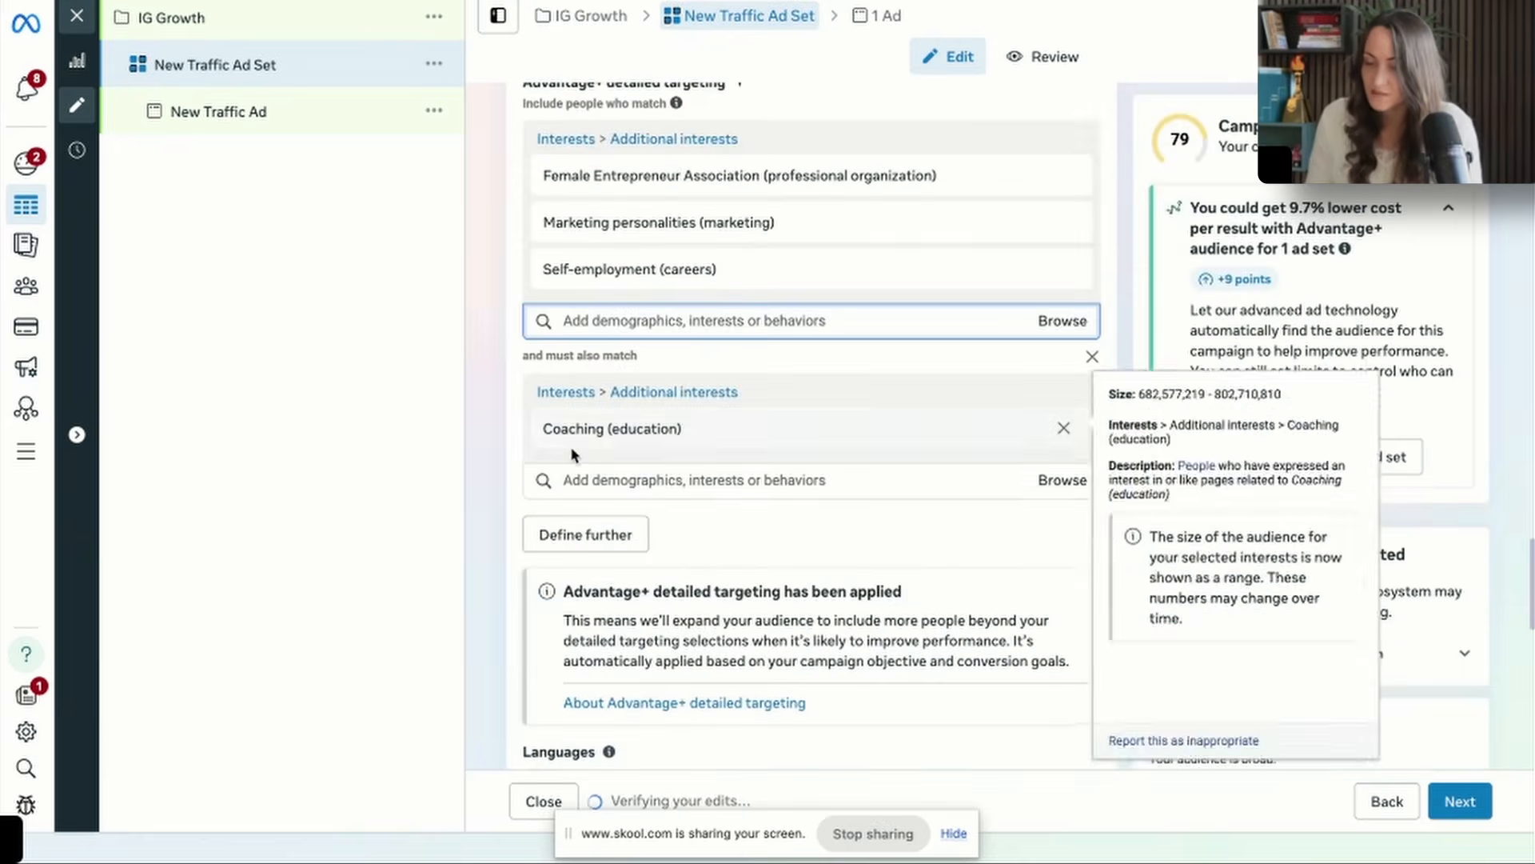
scroll(514, 381, "down", 1)
scroll(514, 342, "up", 3)
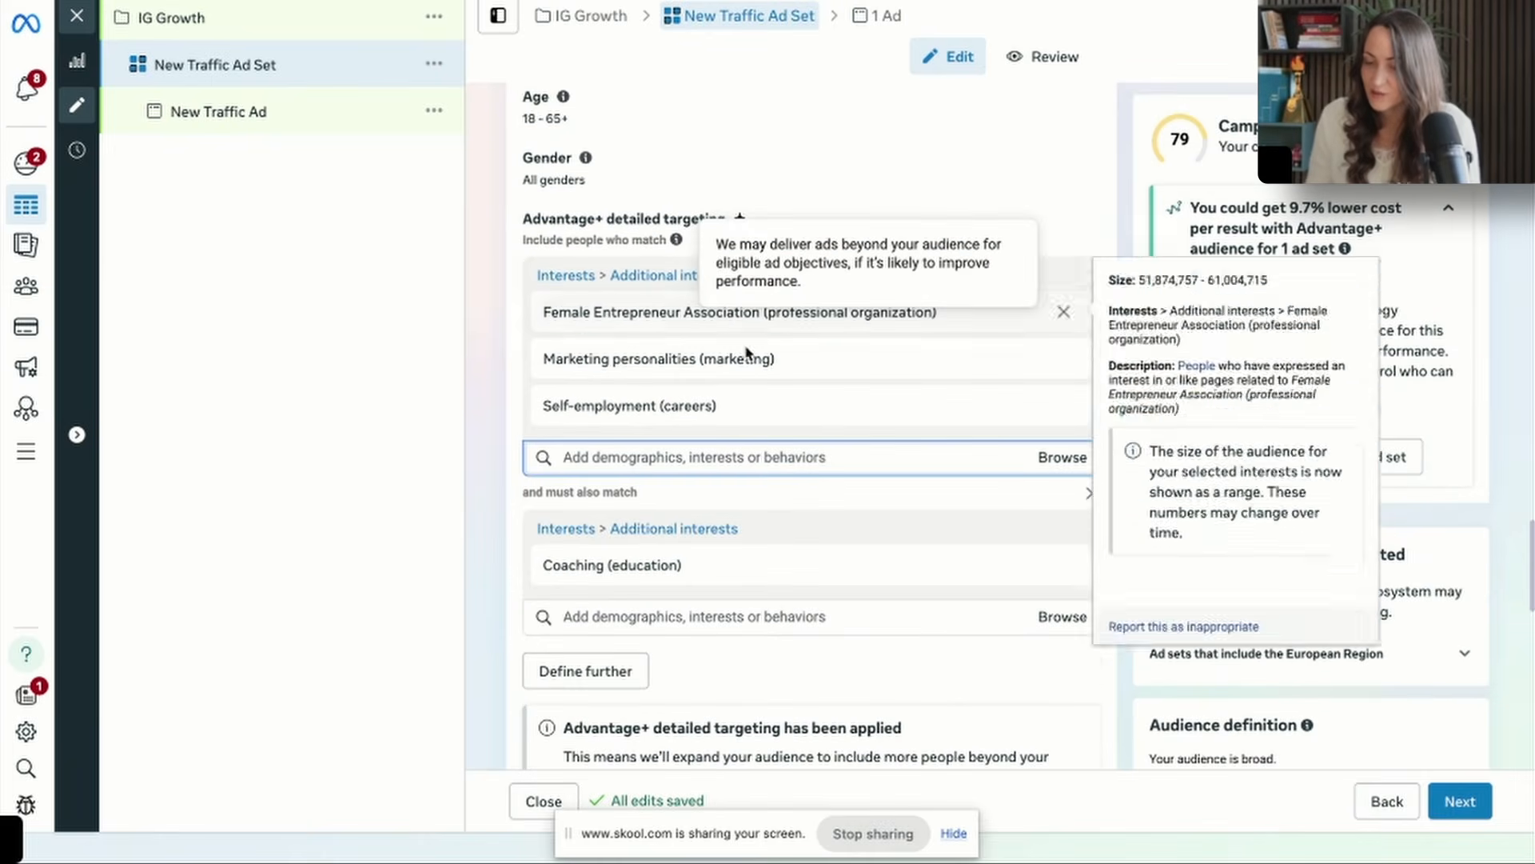
Apply the recommended Advantage+ audience to the ad set.
left_click(1240, 454)
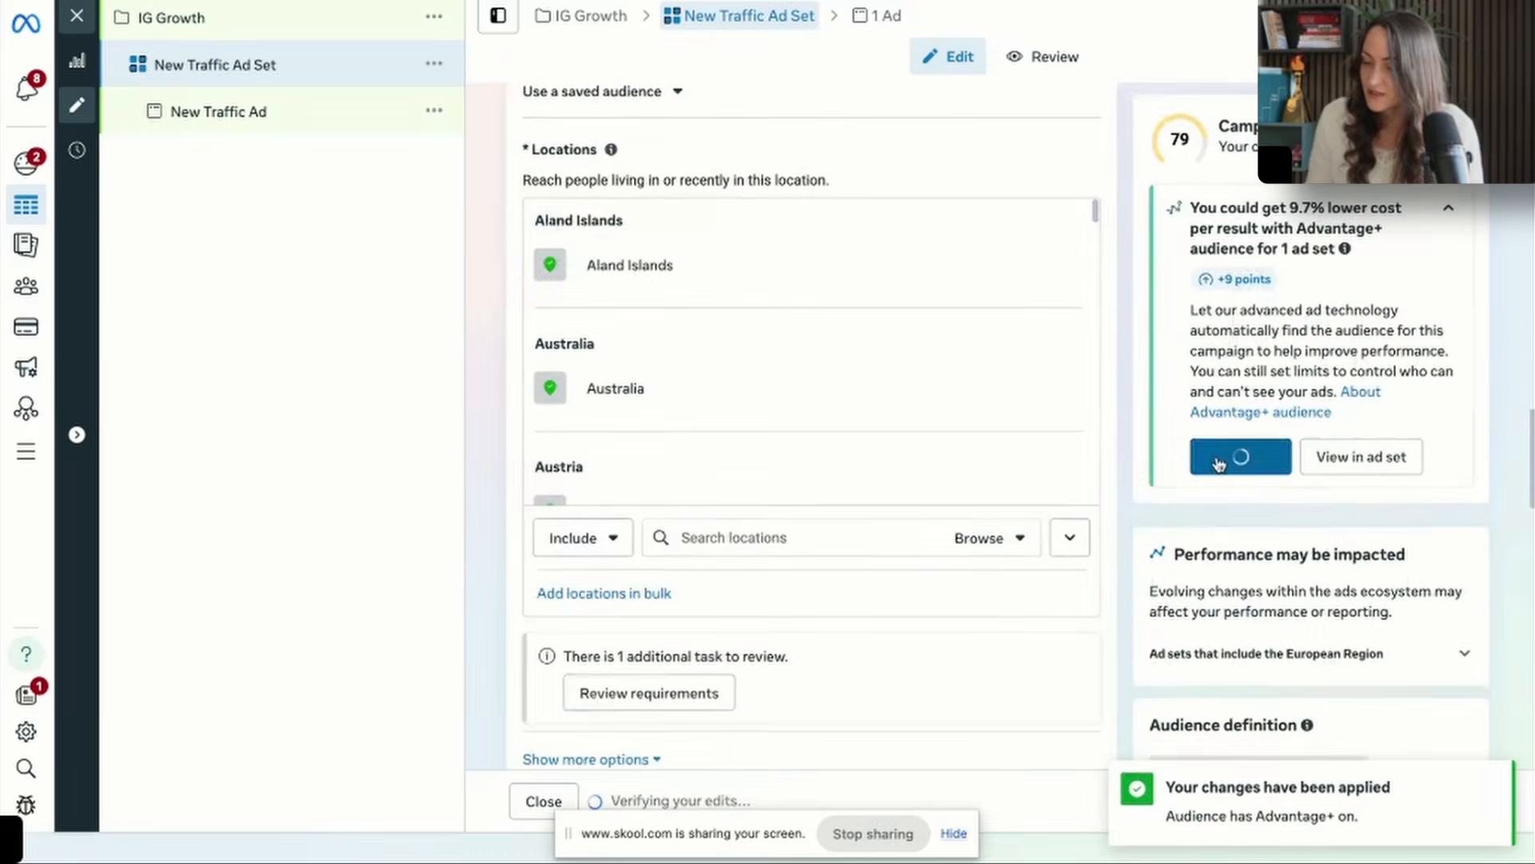
scroll(889, 594, "up", 2)
scroll(888, 591, "down", 10)
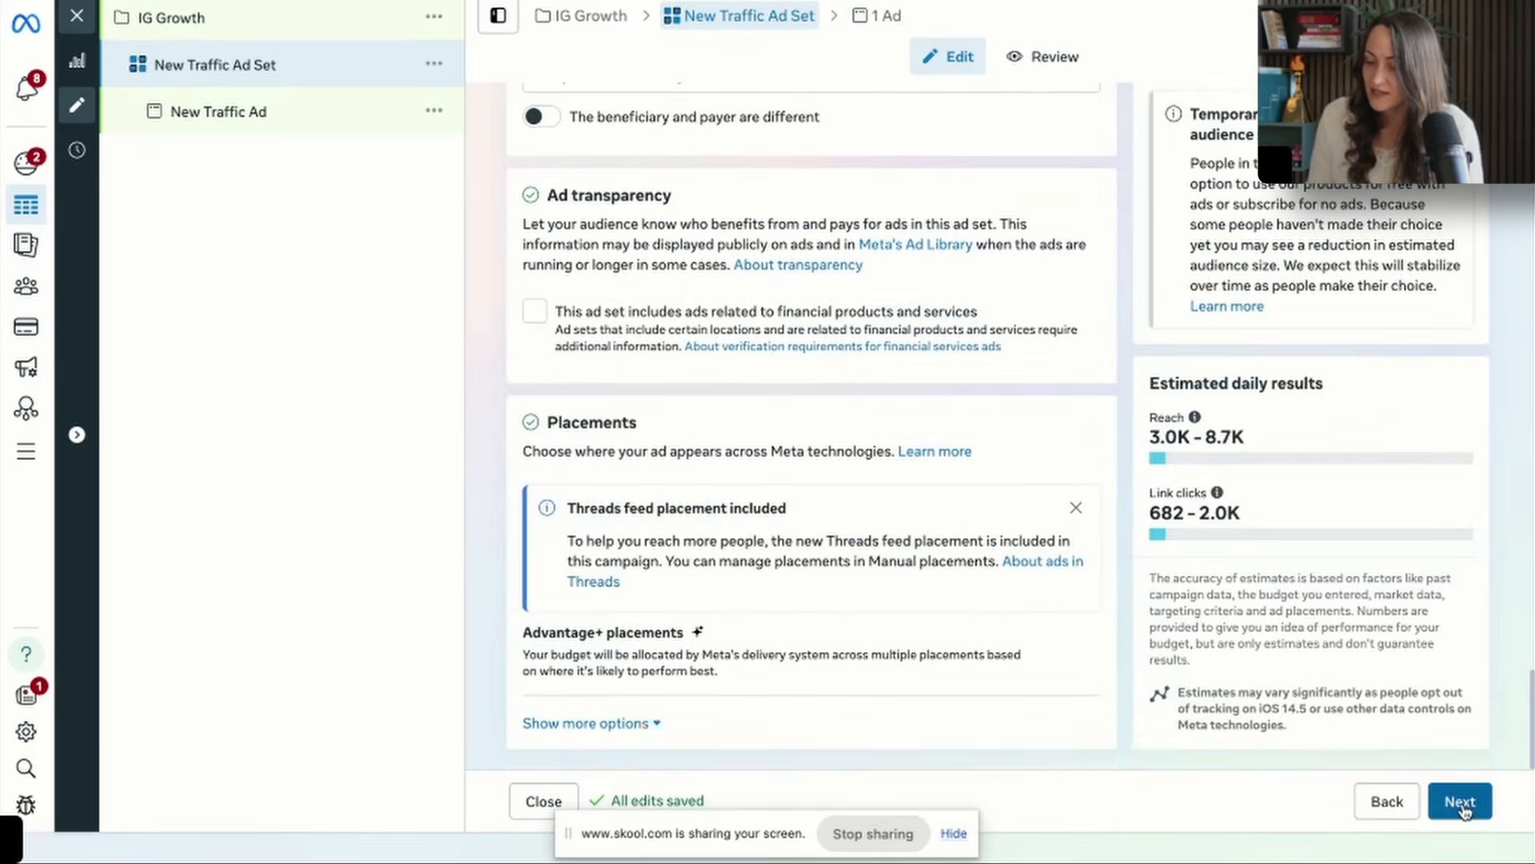
Continue to the ad and set it up with the existing Instagram post "Building a community is simple, but not easy".
left_click(1461, 802)
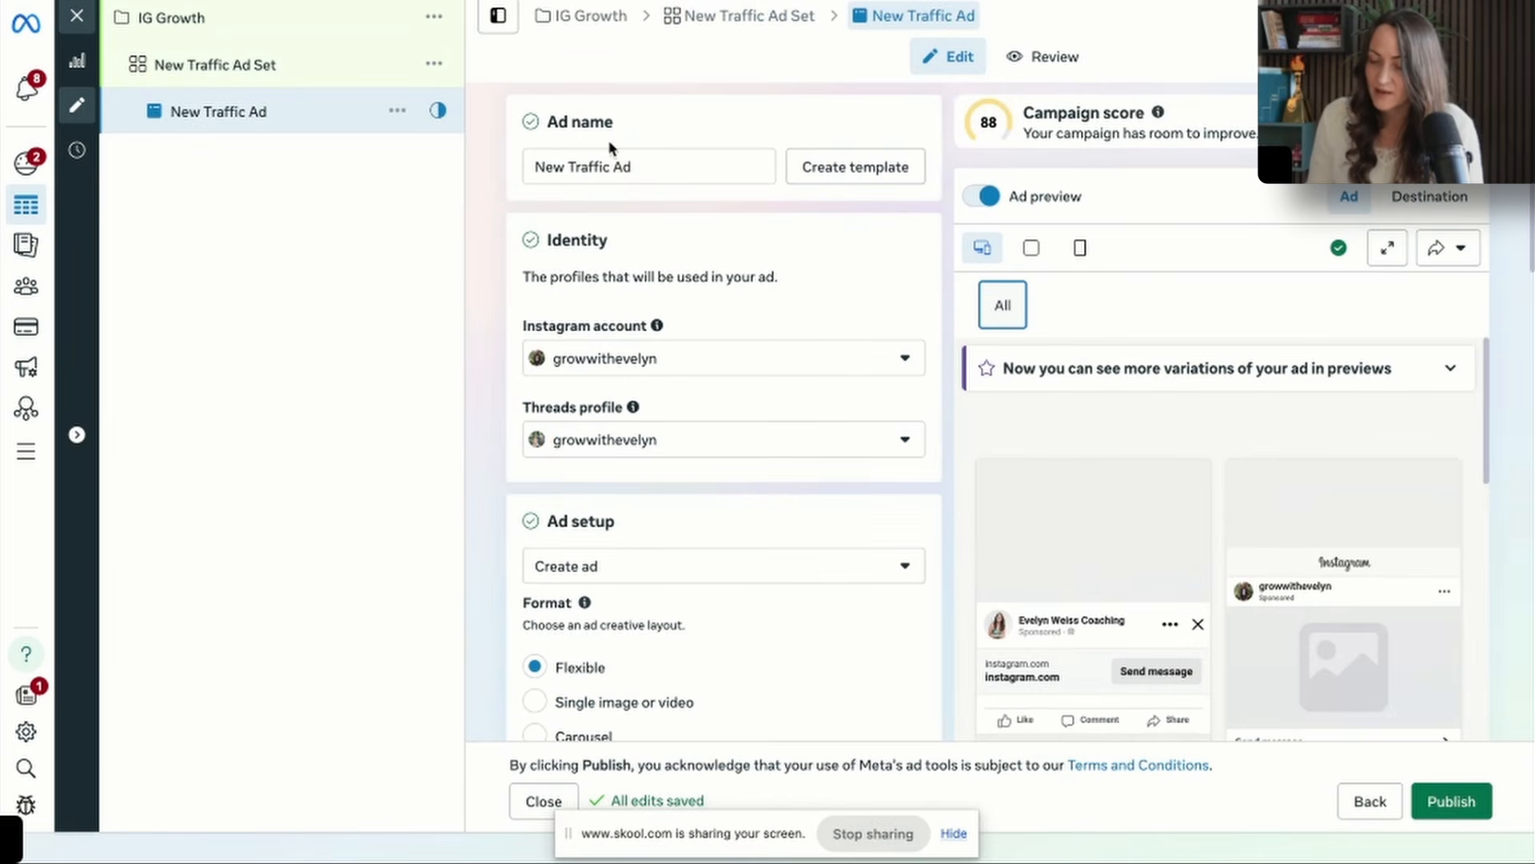
left_click(673, 574)
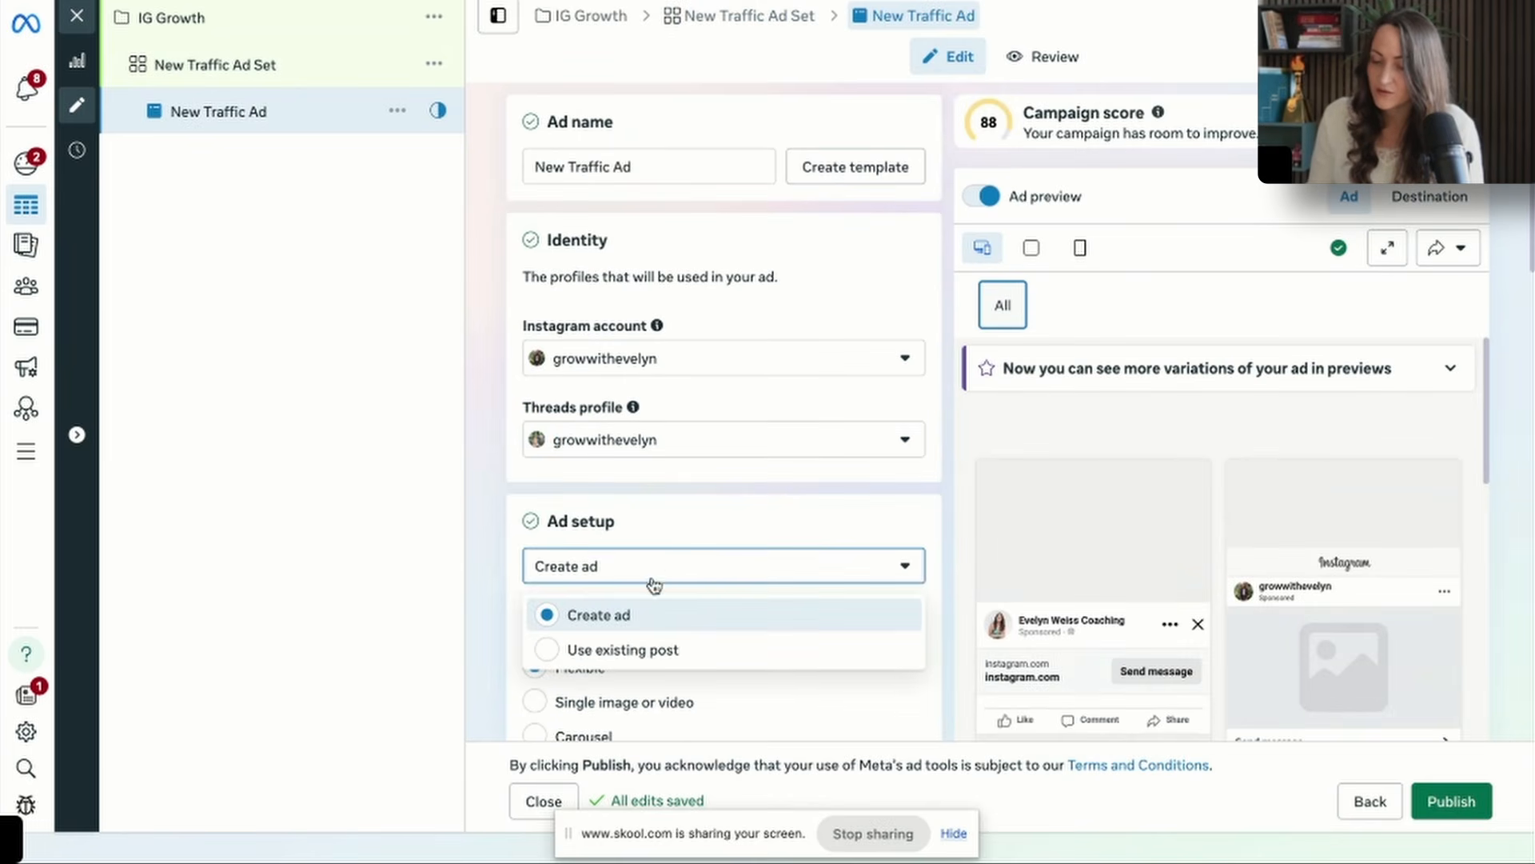
left_click(640, 649)
scroll(645, 654, "down", 4)
scroll(645, 654, "down", 2)
left_click(628, 443)
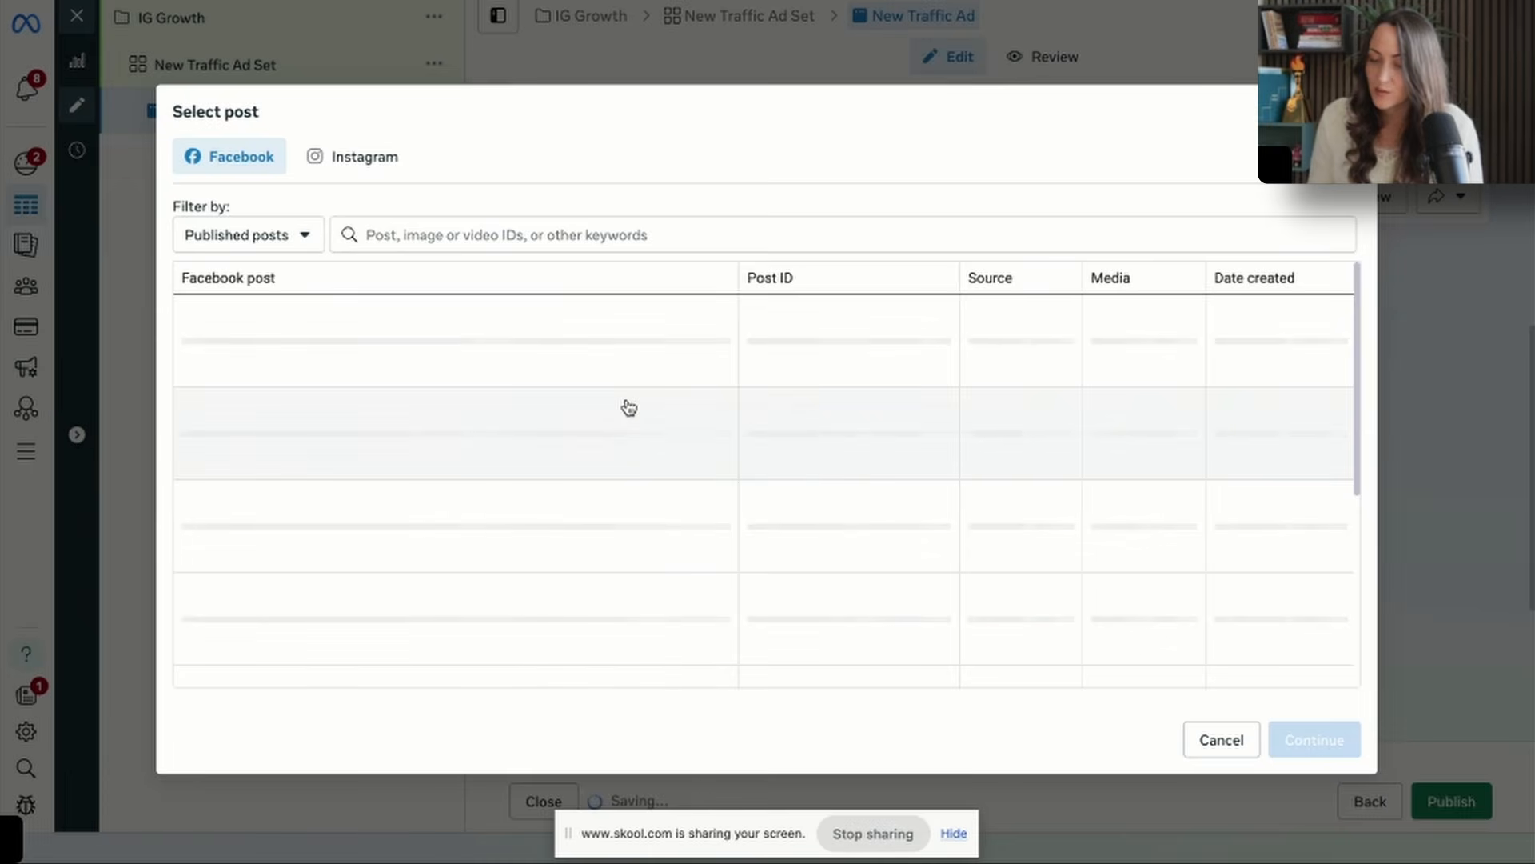
left_click(381, 157)
left_click(653, 327)
left_click(1311, 740)
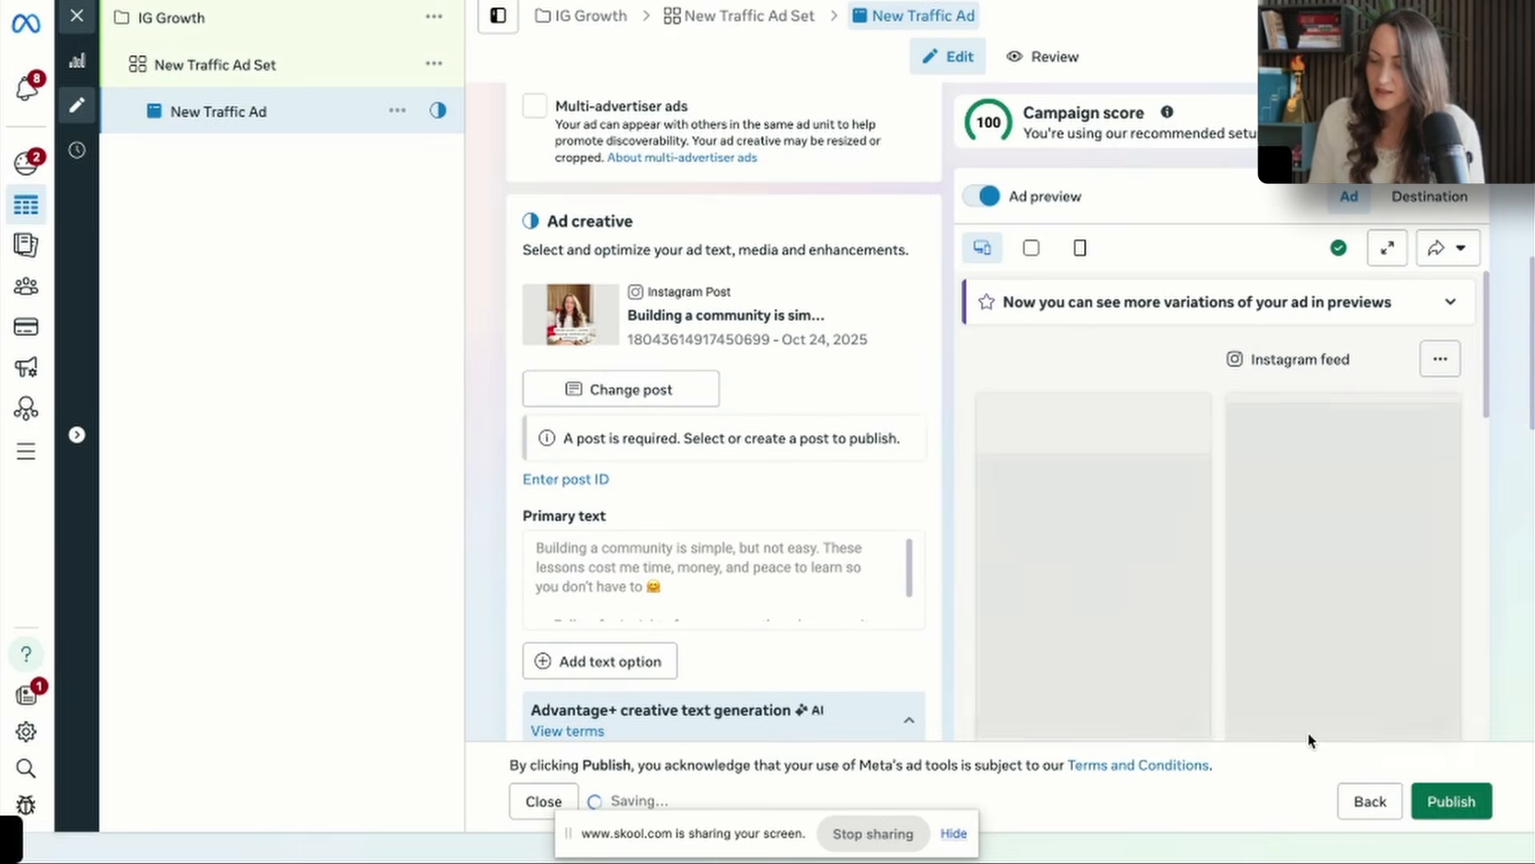
scroll(772, 598, "down", 2)
scroll(755, 650, "down", 10)
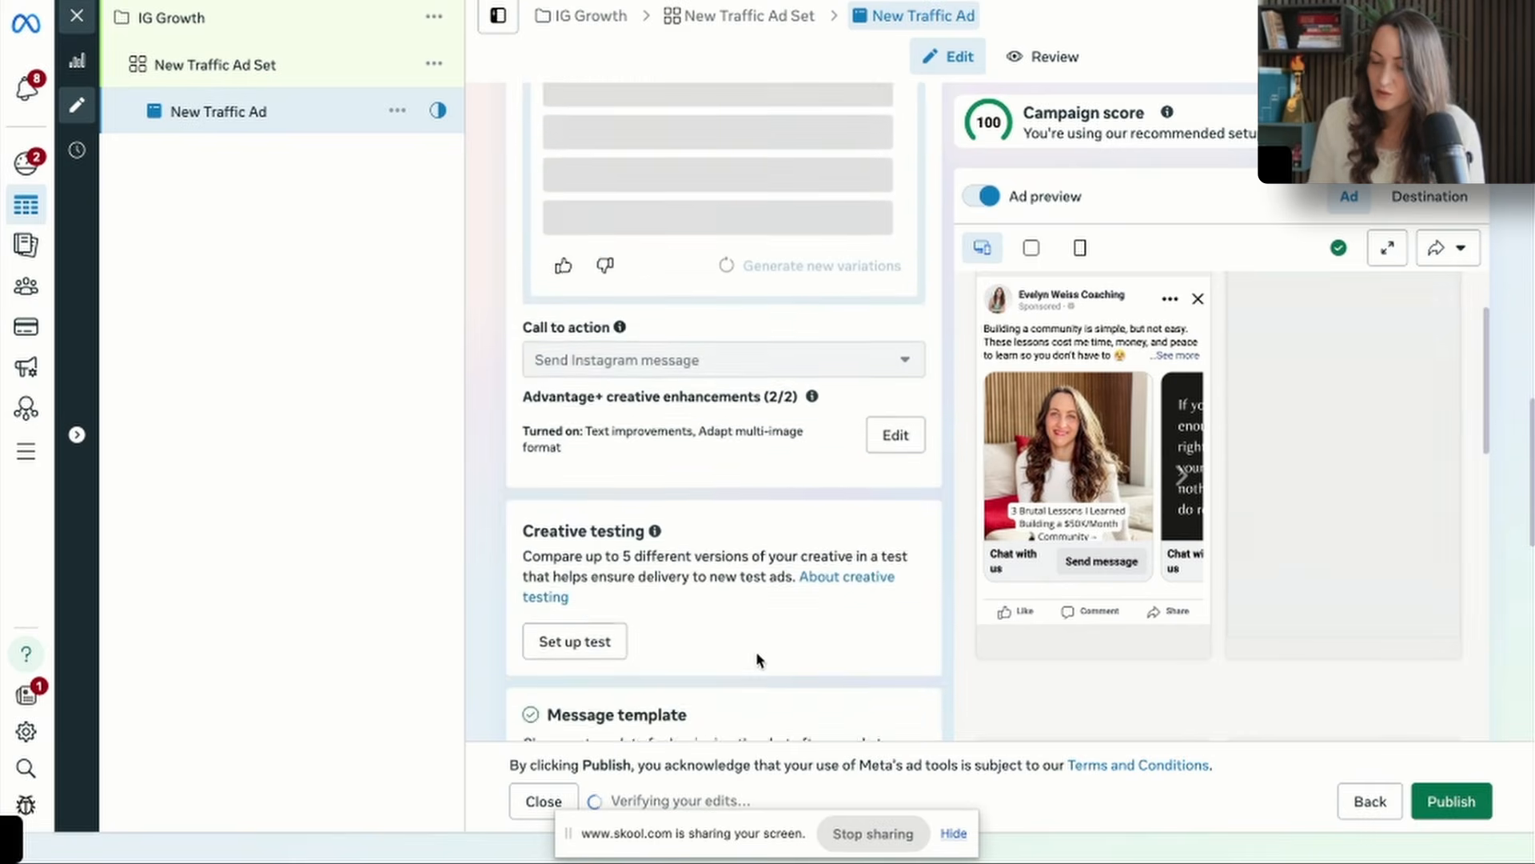
Change the ad set's conversion location to Instagram or Facebook and keep only the Instagram profile as destination.
scroll(758, 660, "down", 5)
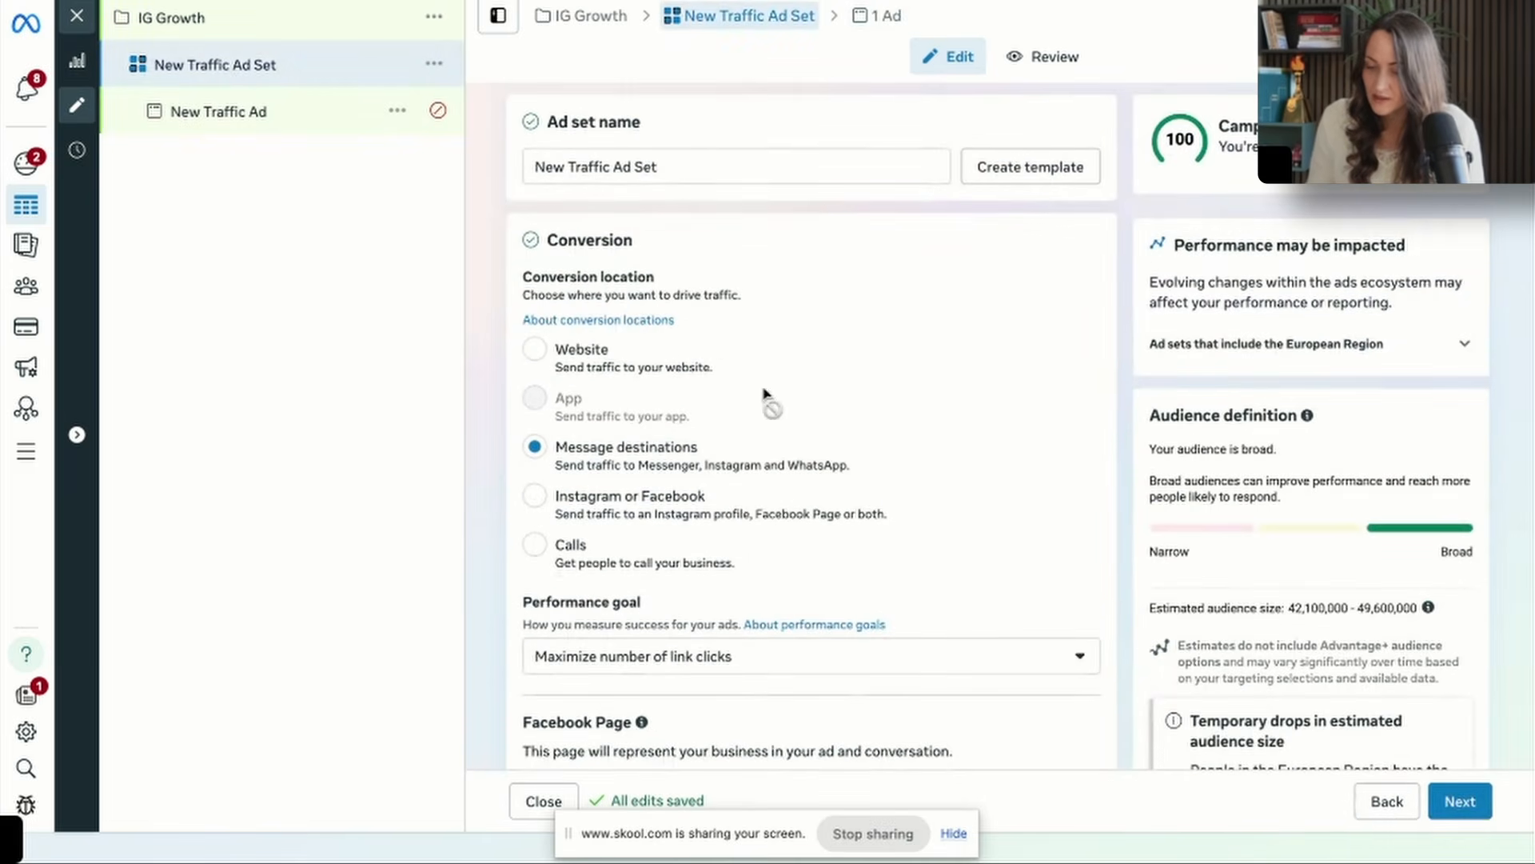
left_click(687, 513)
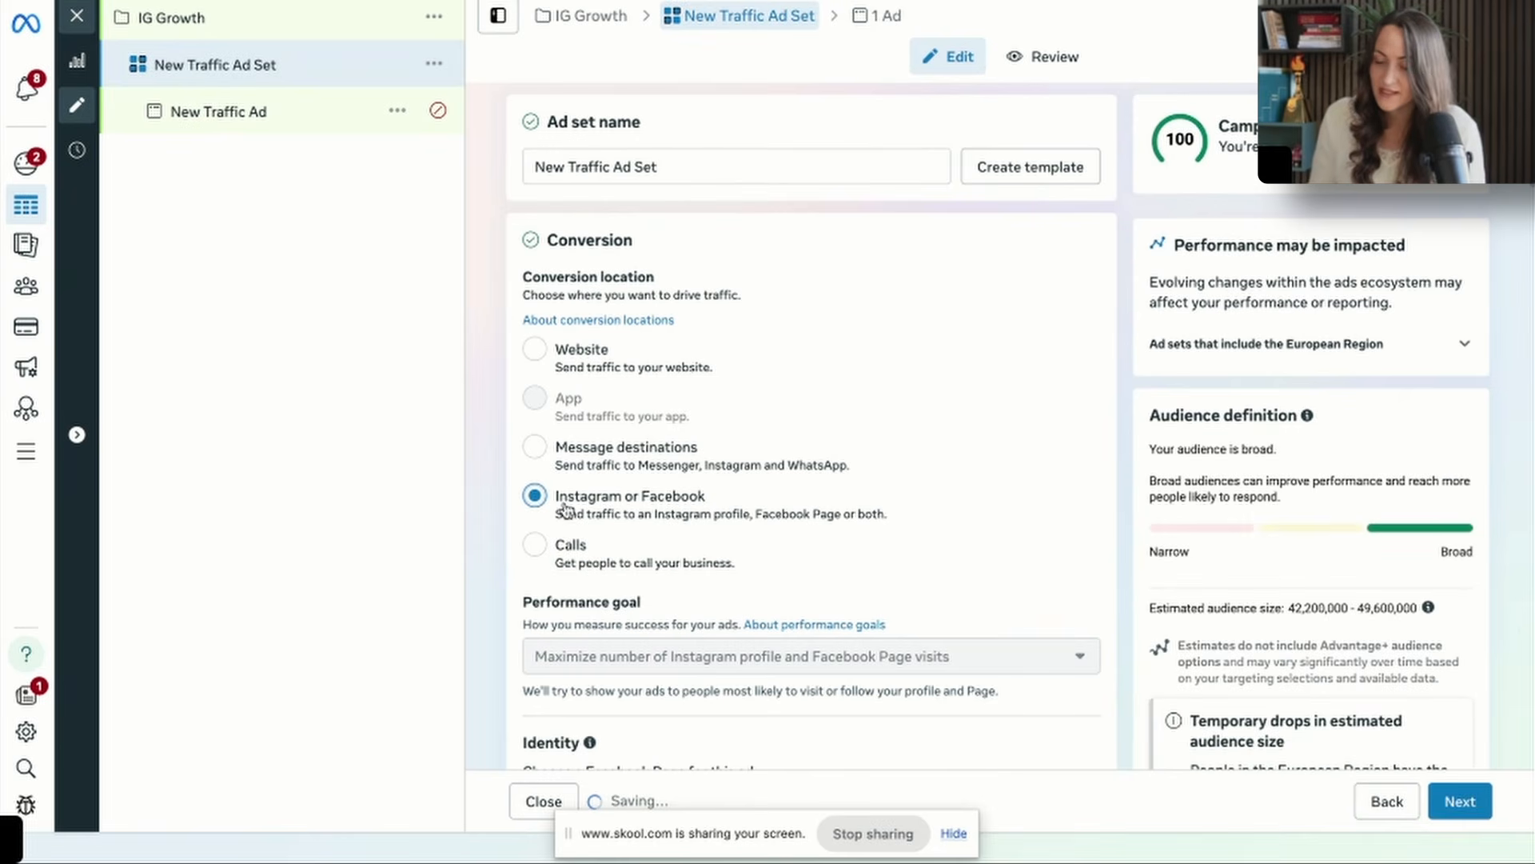
scroll(577, 472, "down", 1)
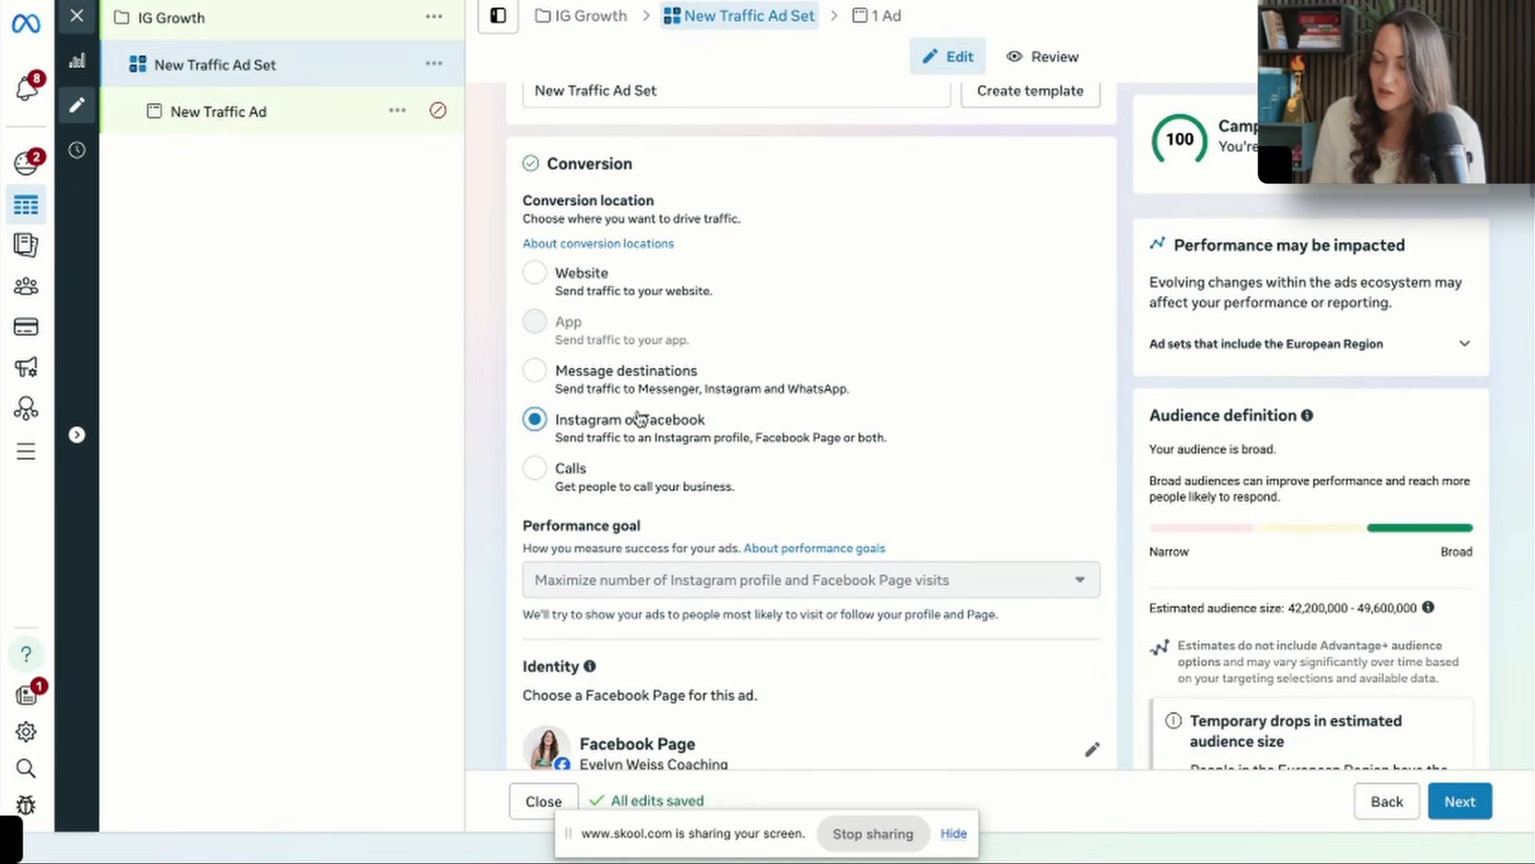
scroll(694, 469, "down", 1)
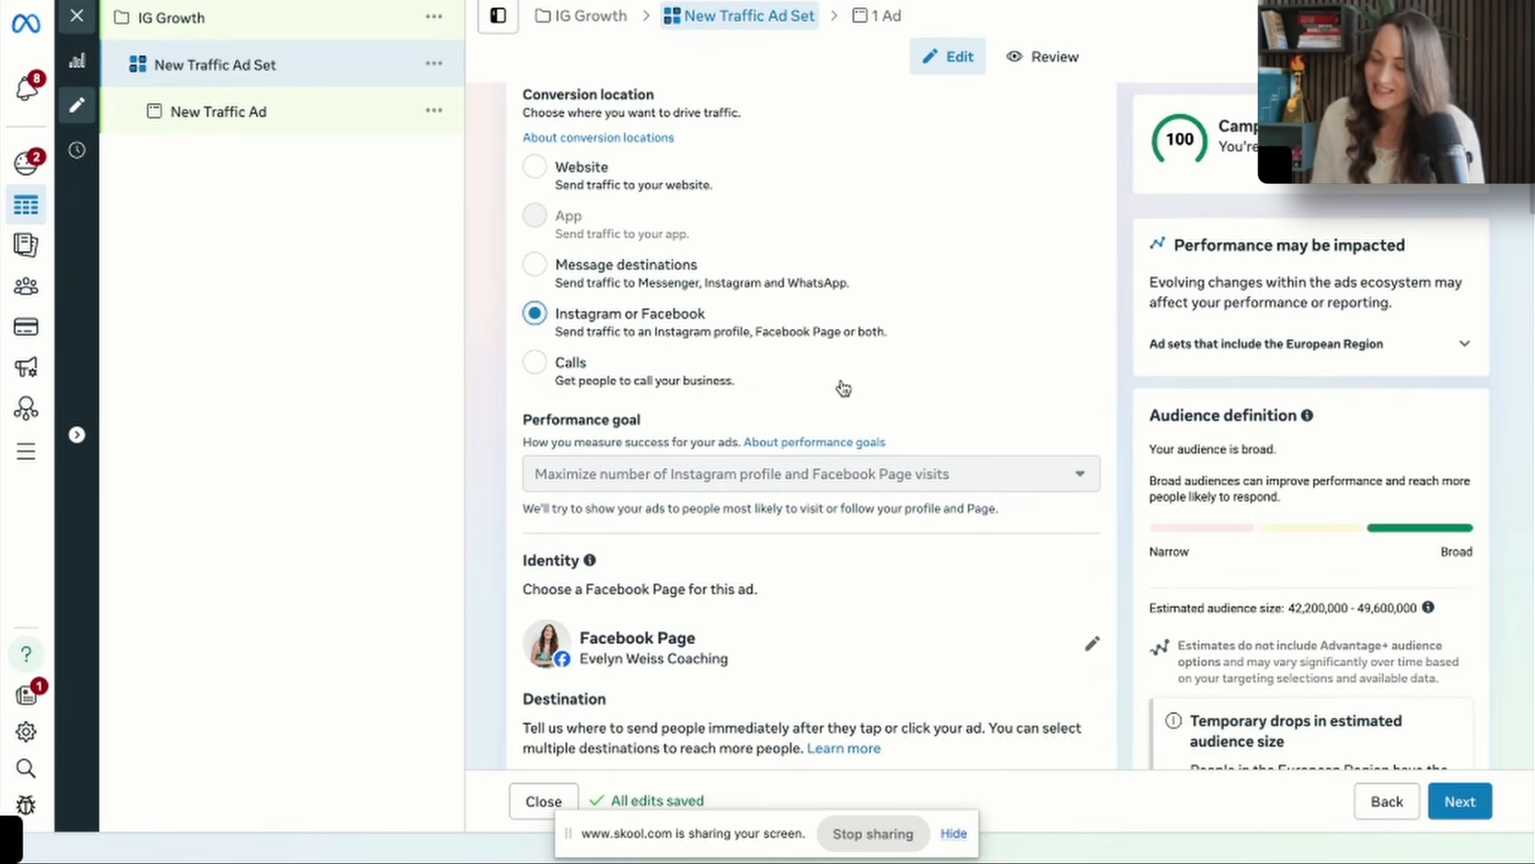
scroll(687, 356, "down", 3)
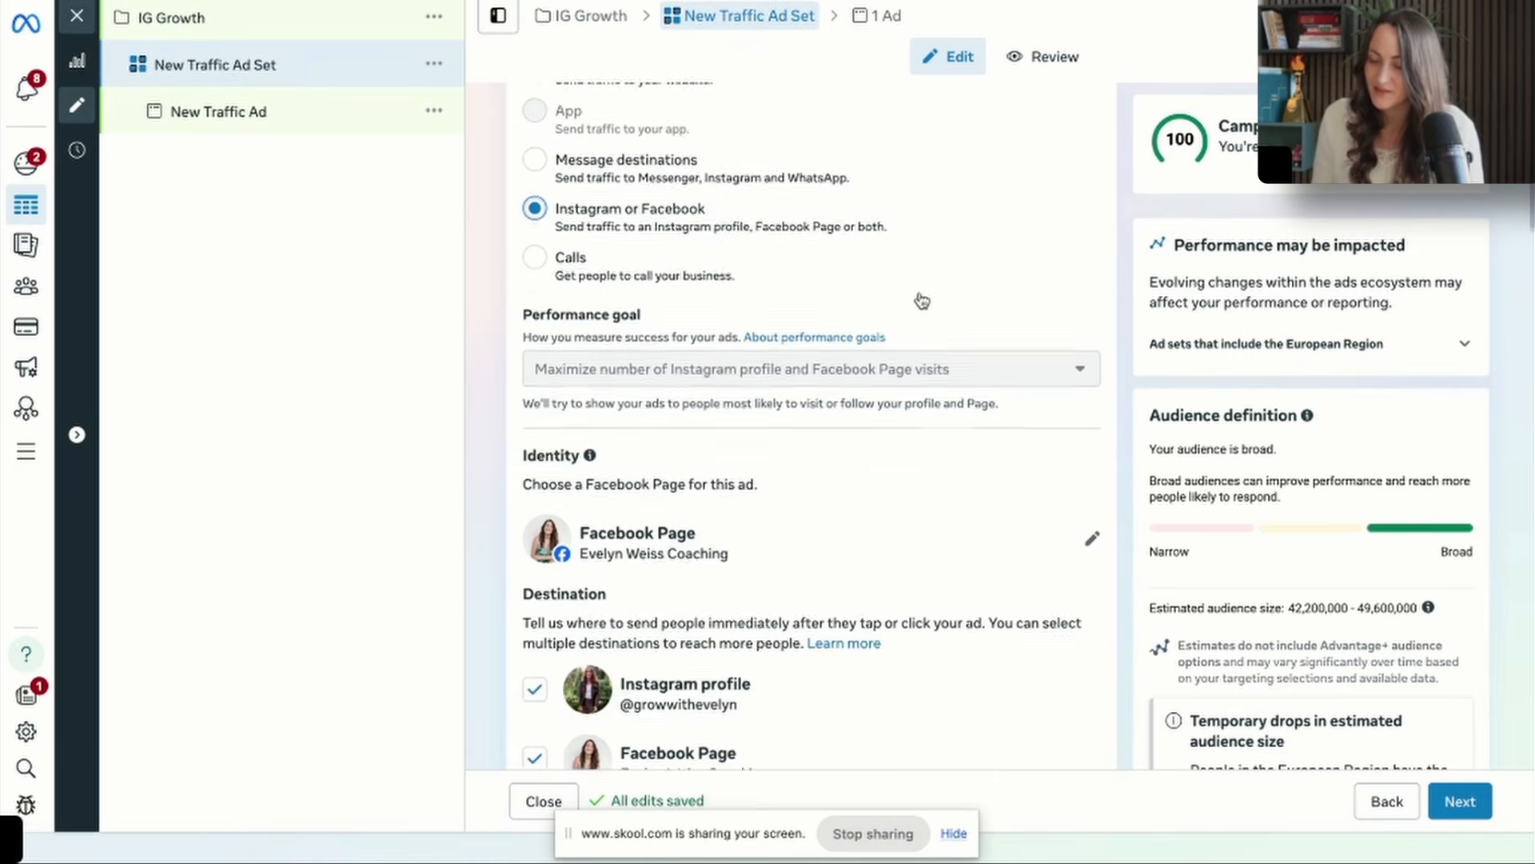
left_click(547, 573)
scroll(998, 569, "down", 3)
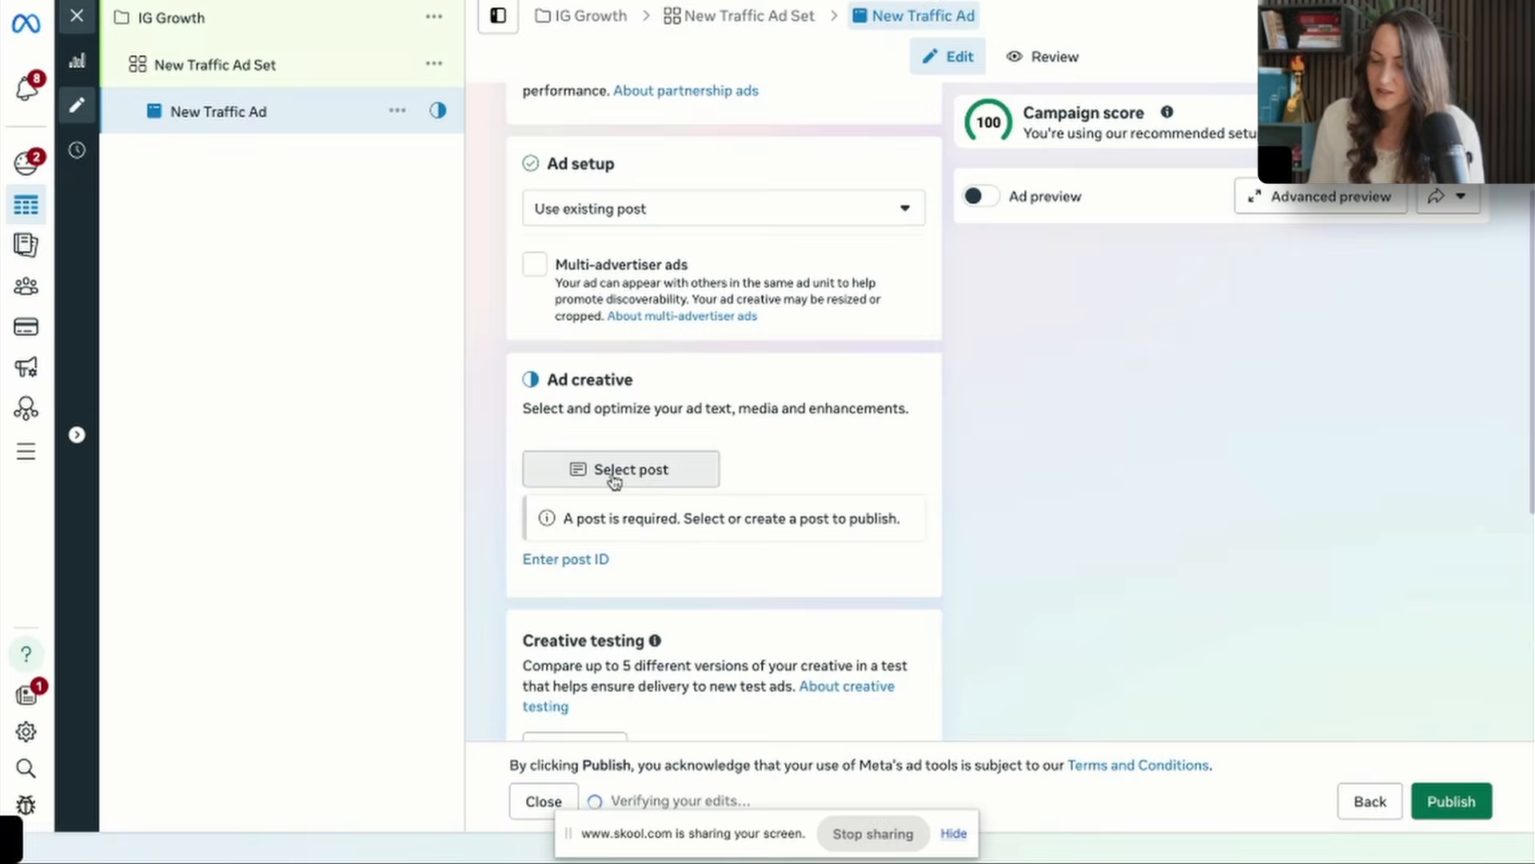
Set the ad to use an existing post again, choosing the three brutal lessons carousel from Instagram.
left_click(617, 472)
left_click(378, 365)
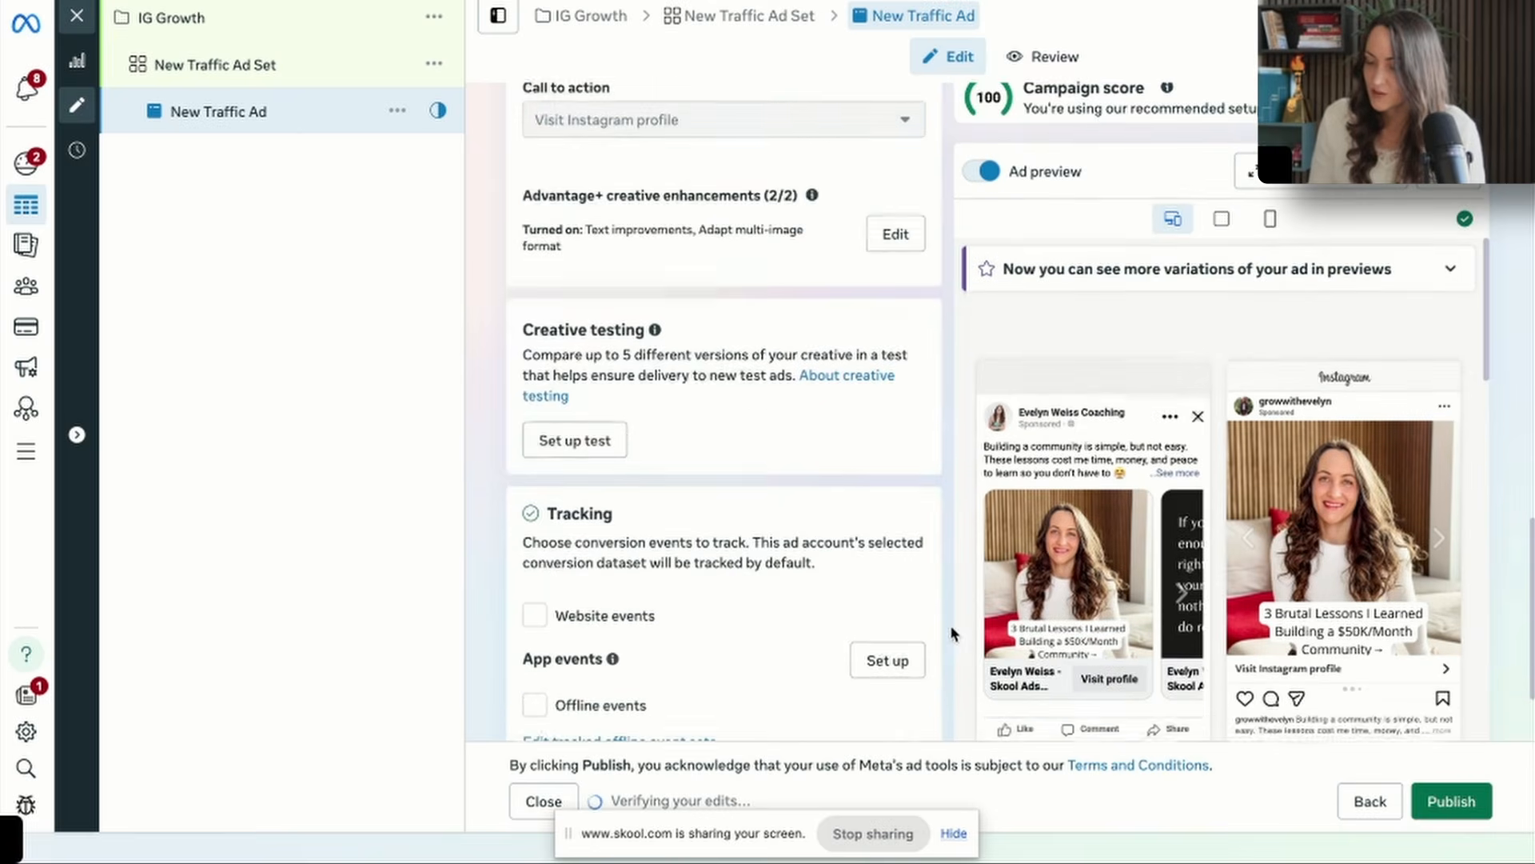
scroll(1069, 664, "down", 4)
scroll(1057, 629, "up", 1)
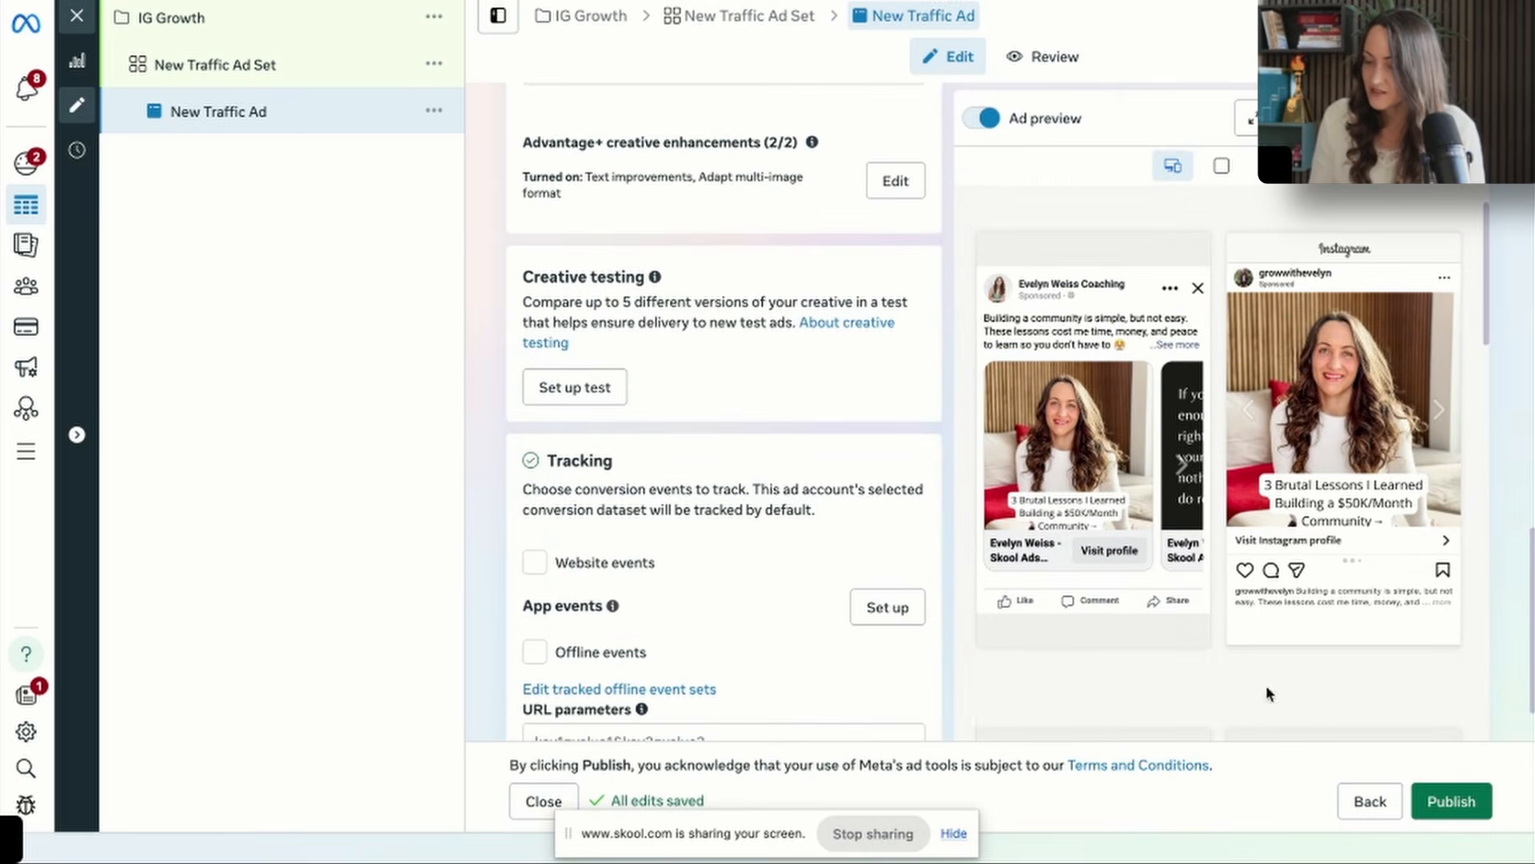
Publish the campaign with its ad set and ad, and publish a daily budget of €10.00 for it.
left_click(1452, 801)
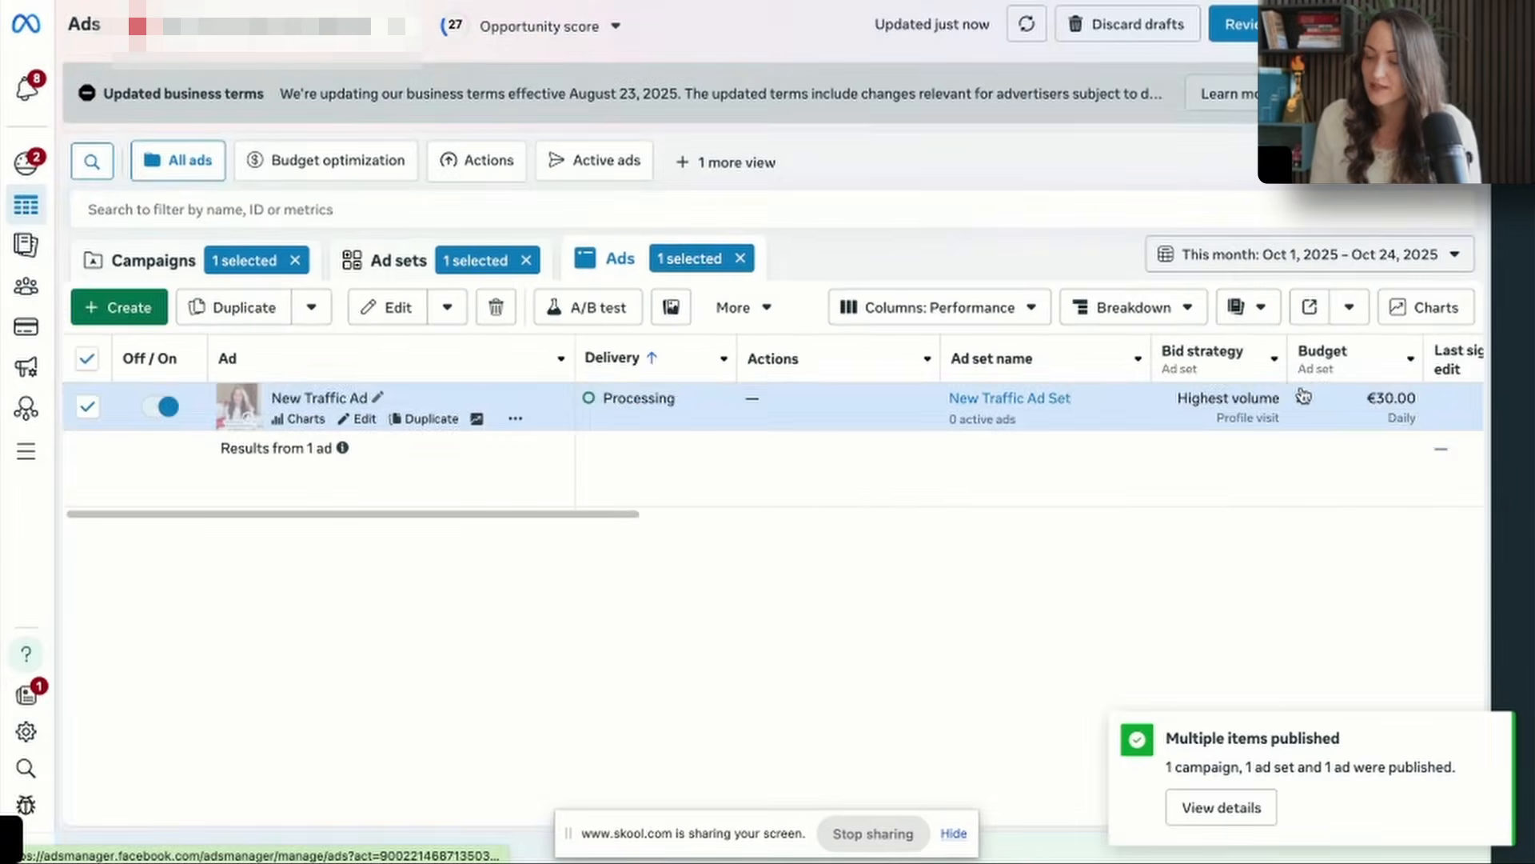
left_click(1301, 391)
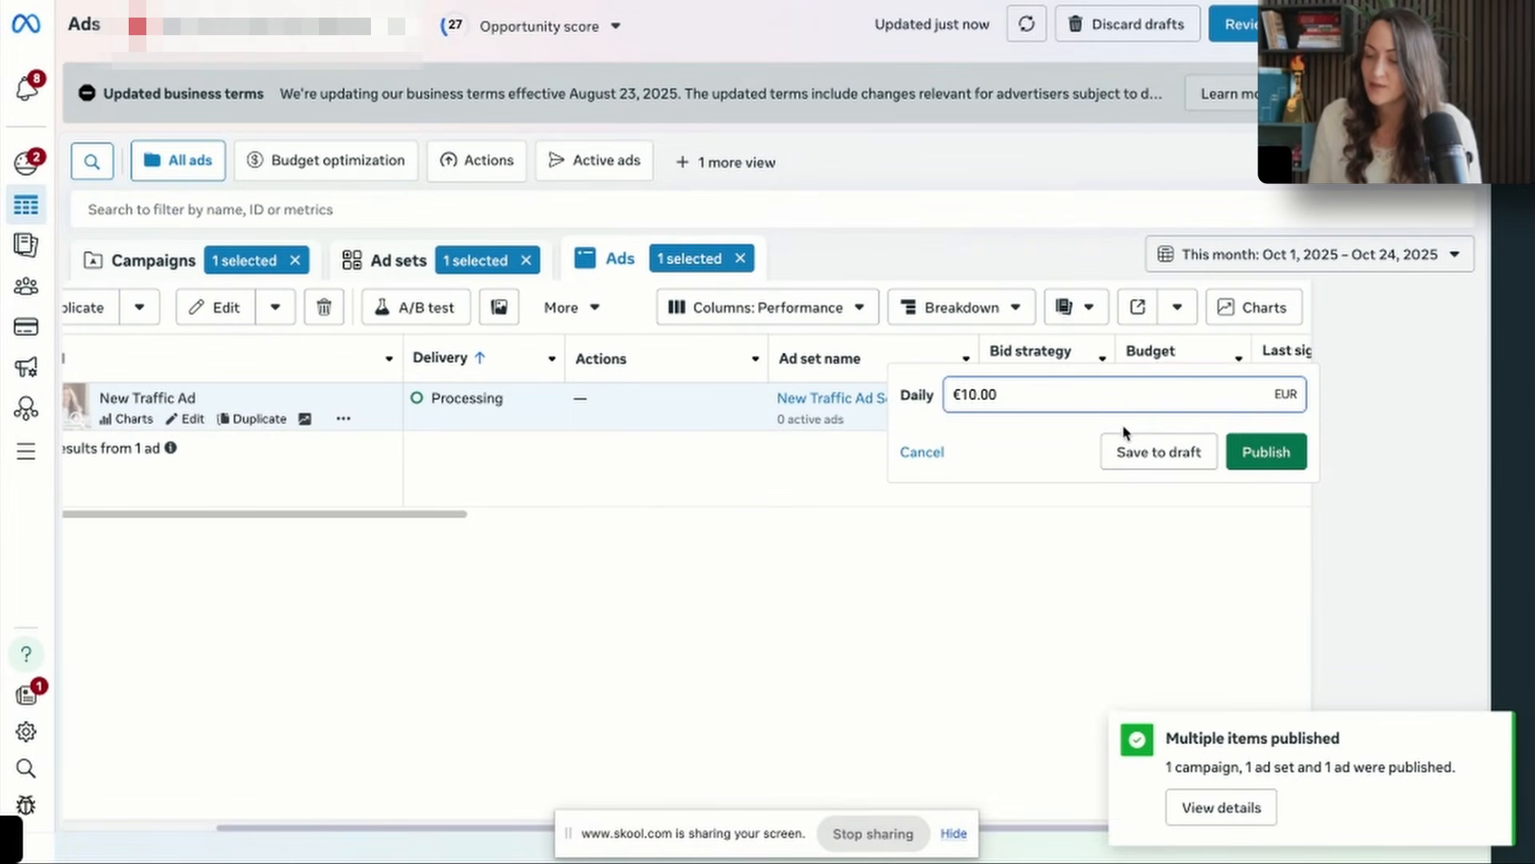
left_click(1266, 452)
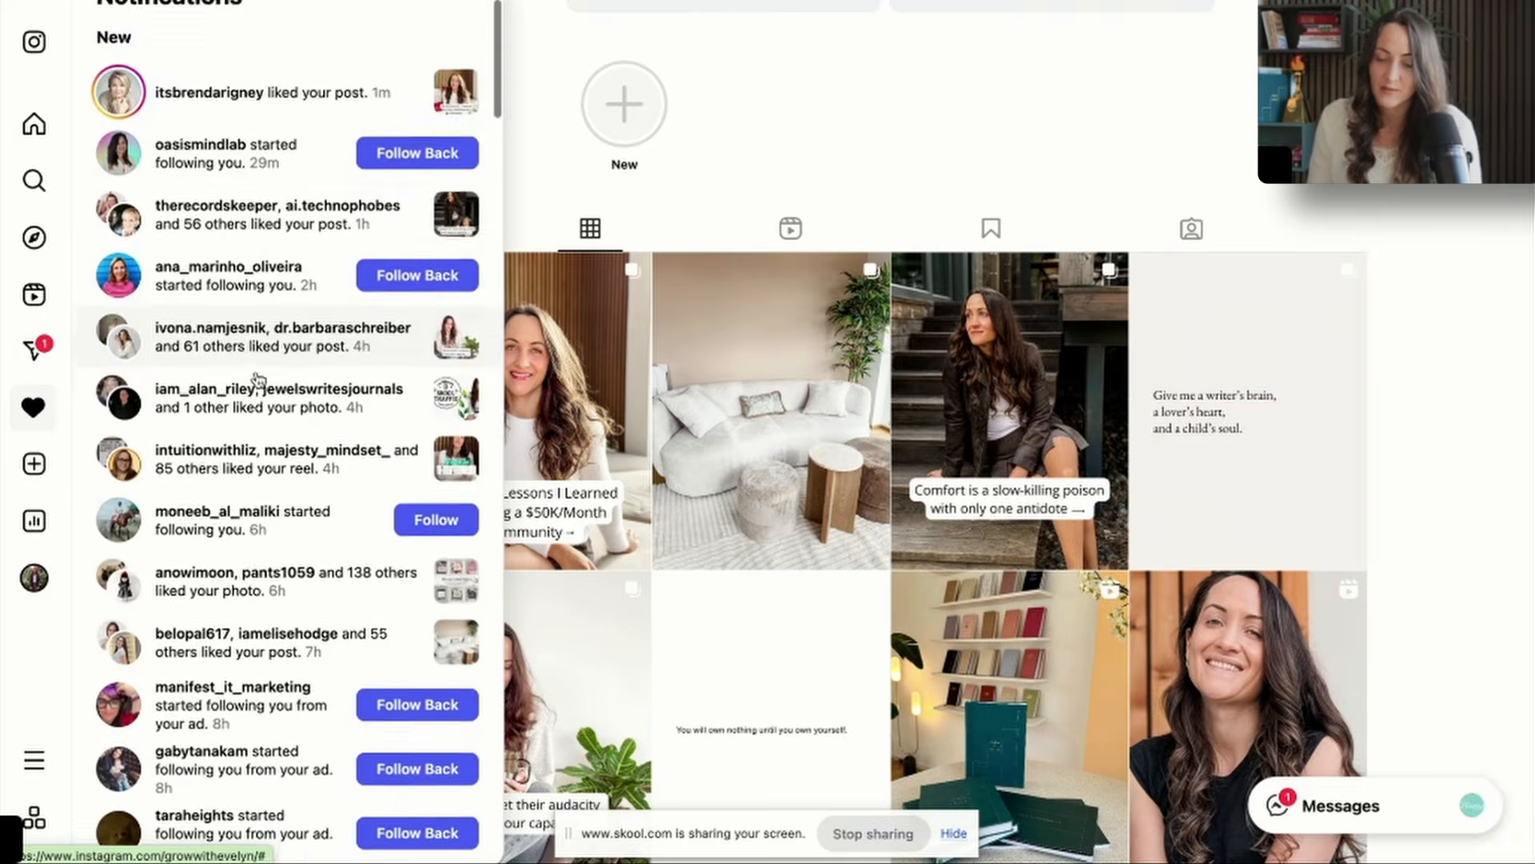
Switch to Instagram, open a new follower's profile from the notifications and start a message to them.
scroll(256, 378, "down", 7)
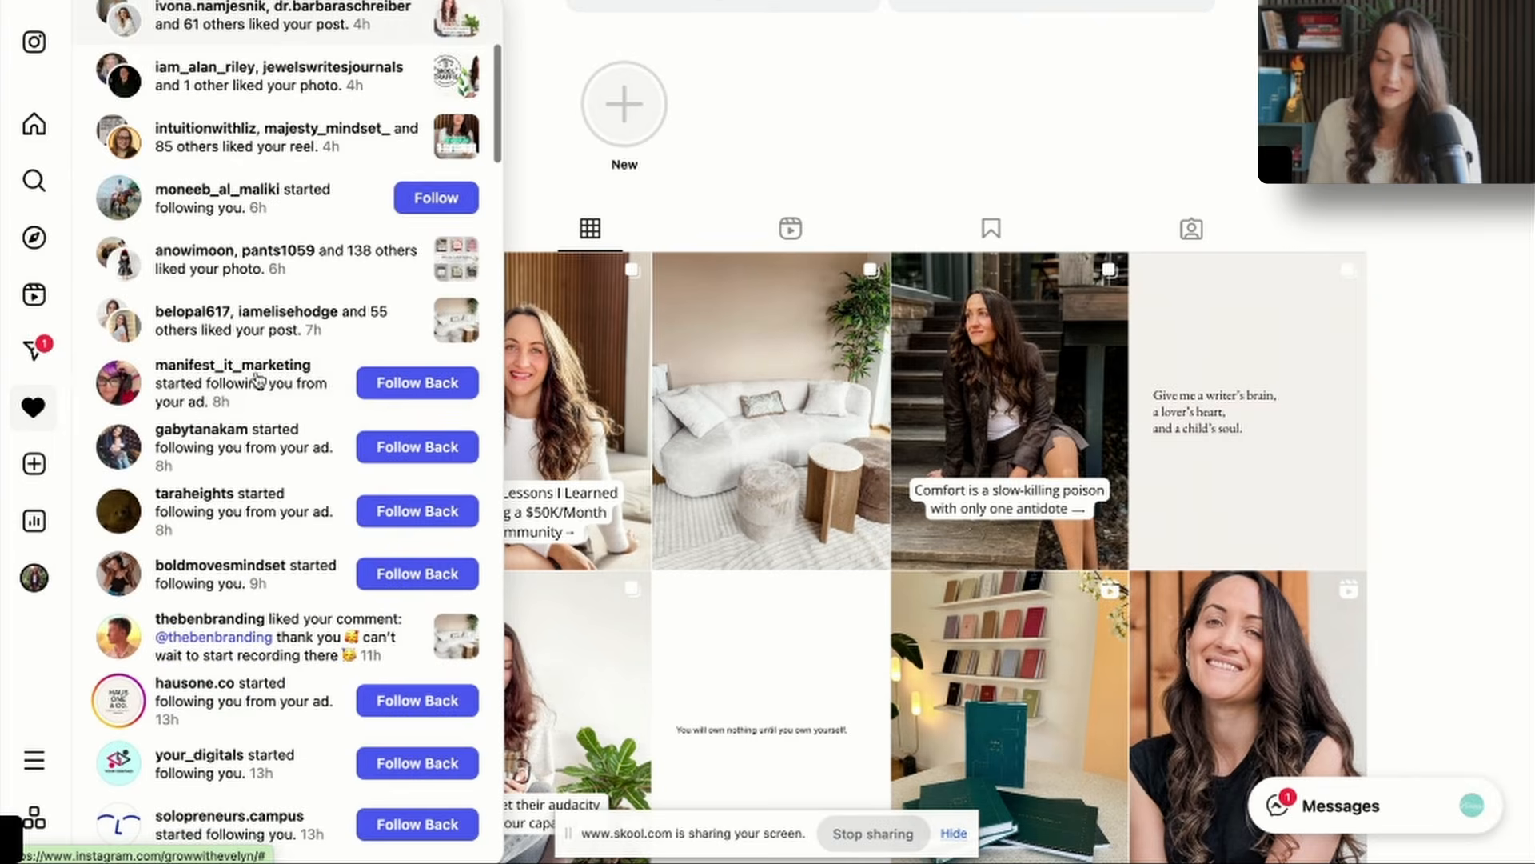
scroll(258, 380, "down", 2)
scroll(204, 296, "down", 3)
left_click(204, 489)
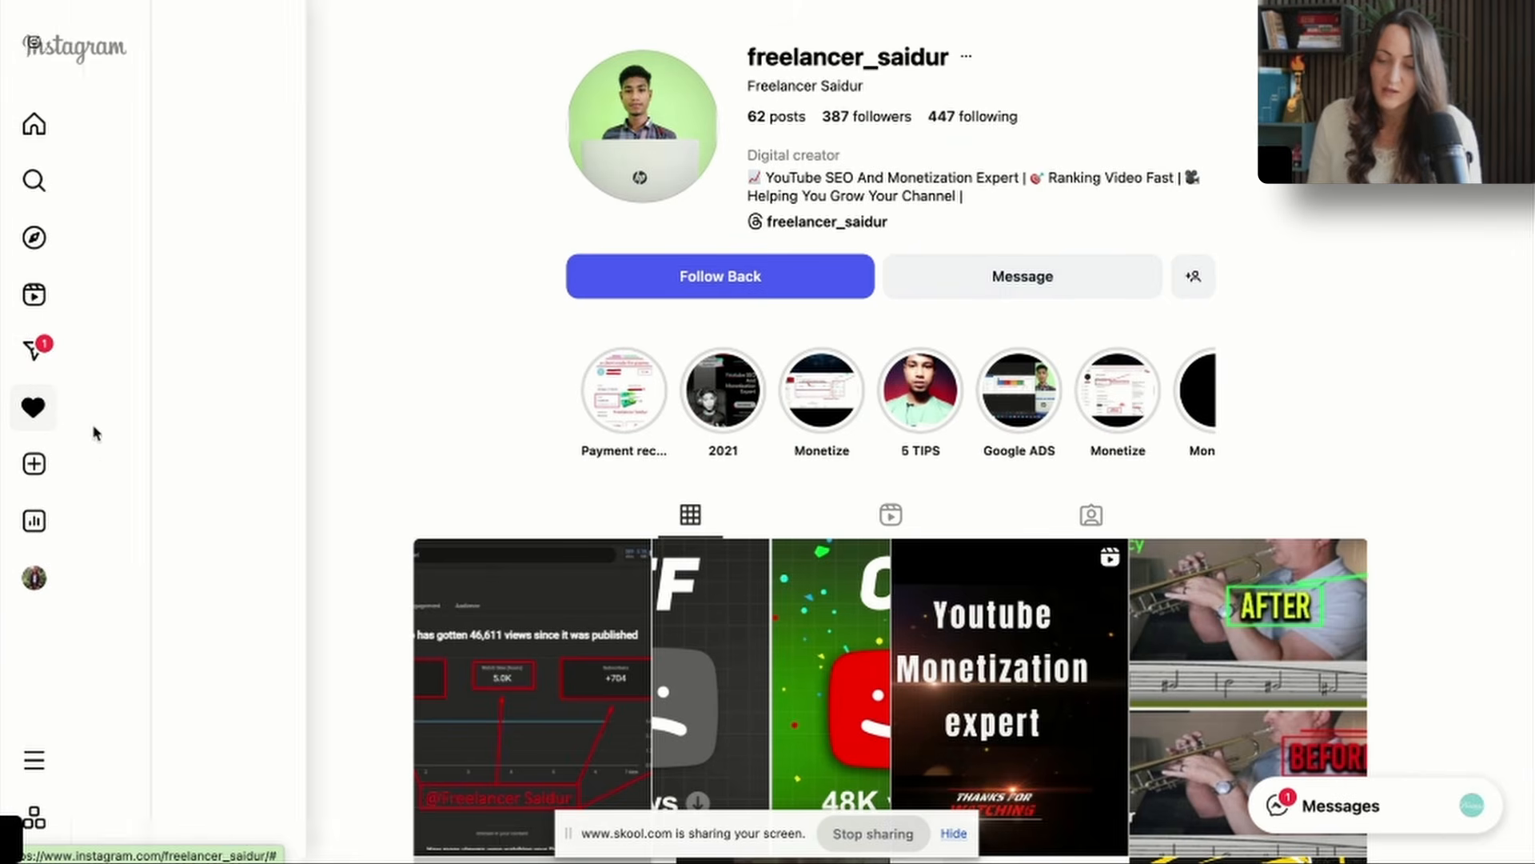
left_click(1362, 192)
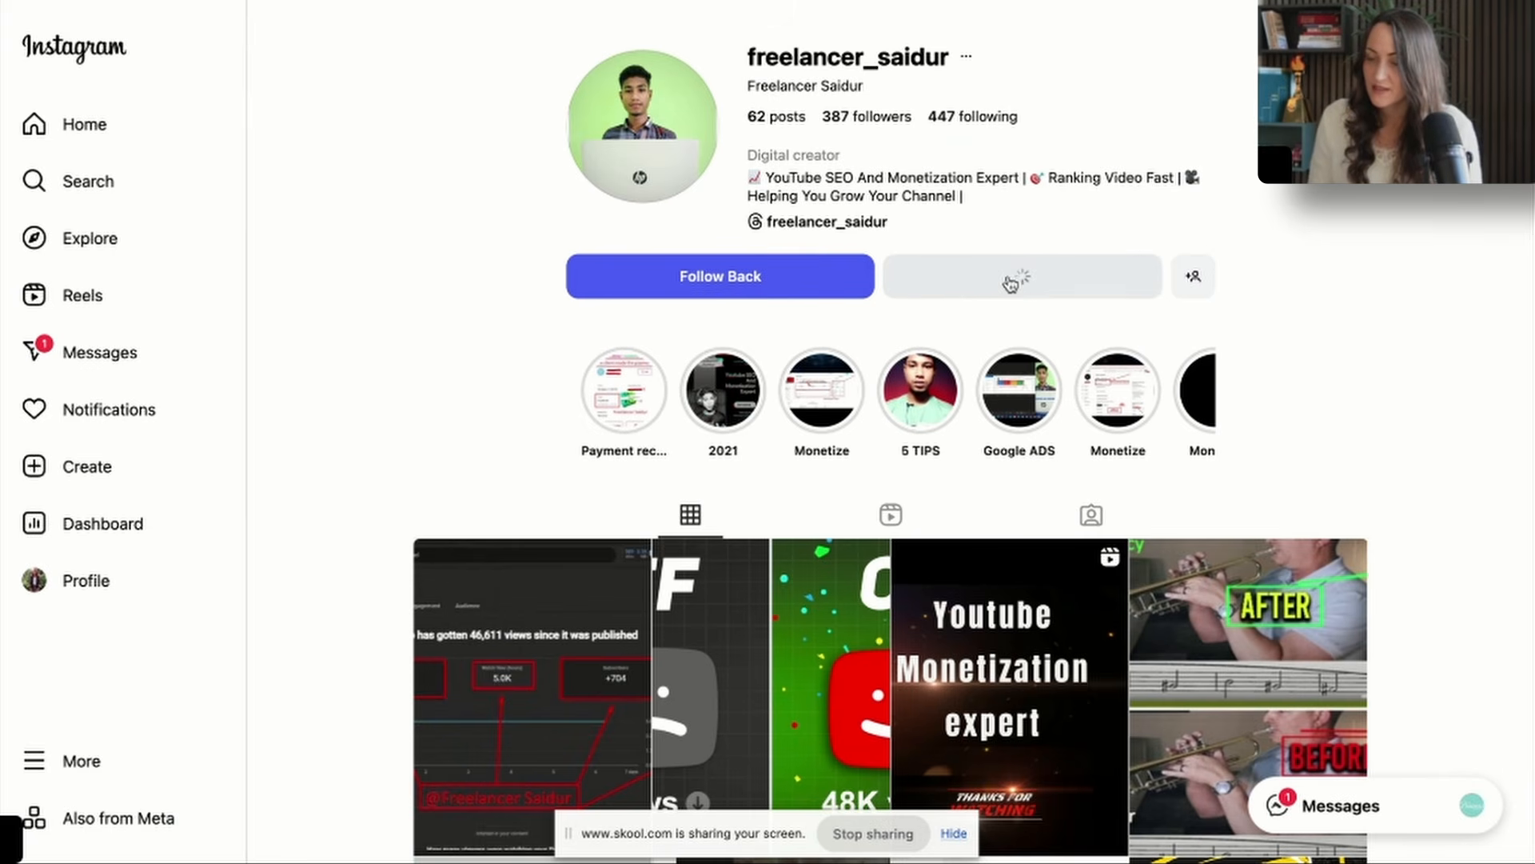
Send the new follower a greeting by first name: "thank you for the follow. What sparked the connect?".
type("Hi the")
key("ctrl+a")
type("sa")
key("BackSpace")
key("BackSpace")
type("fre")
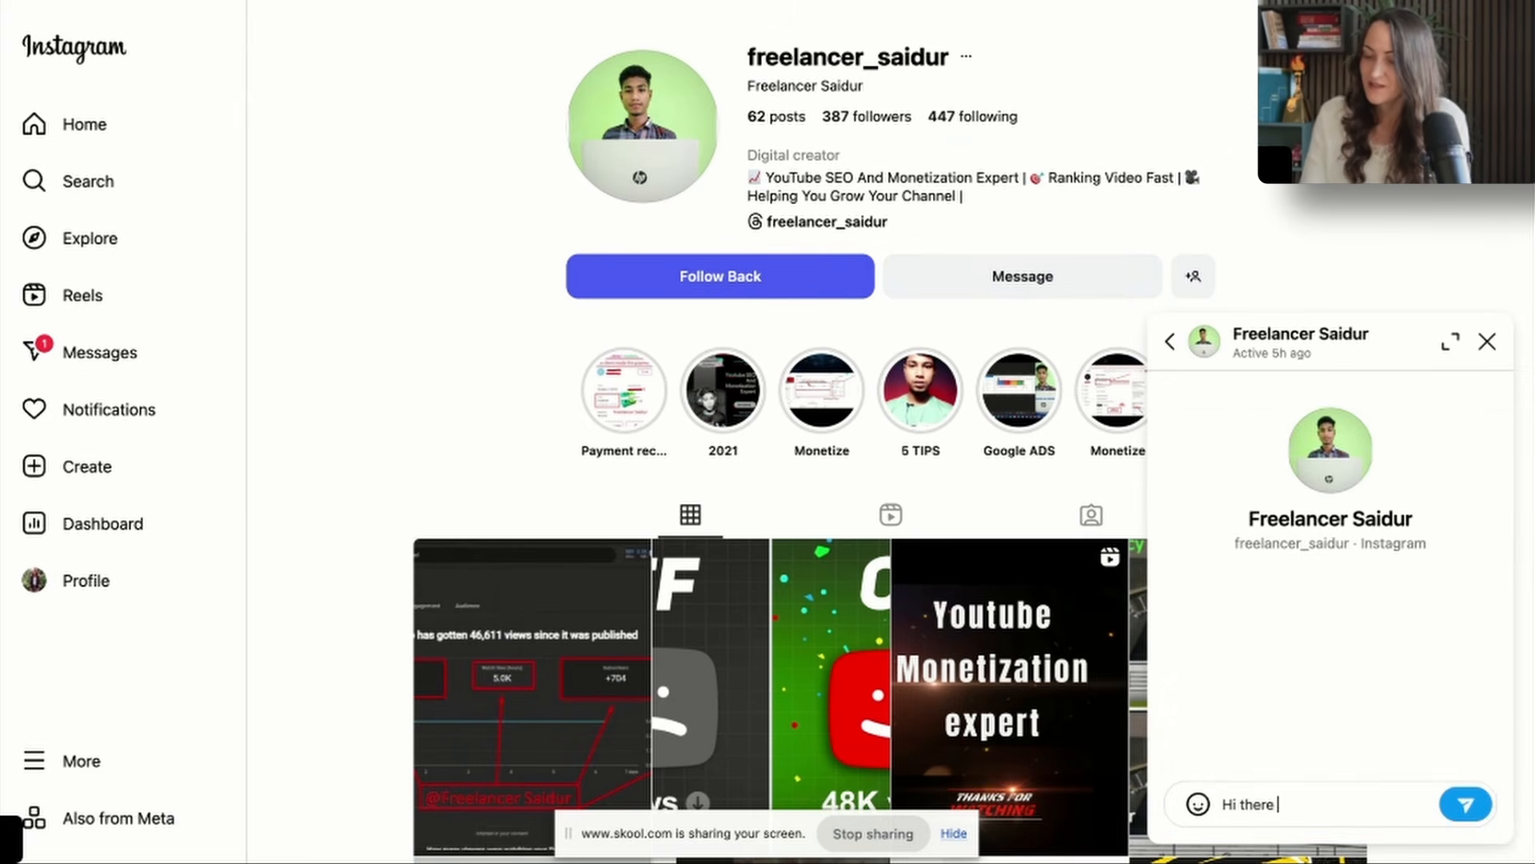
type("Saidur, thank you for the")
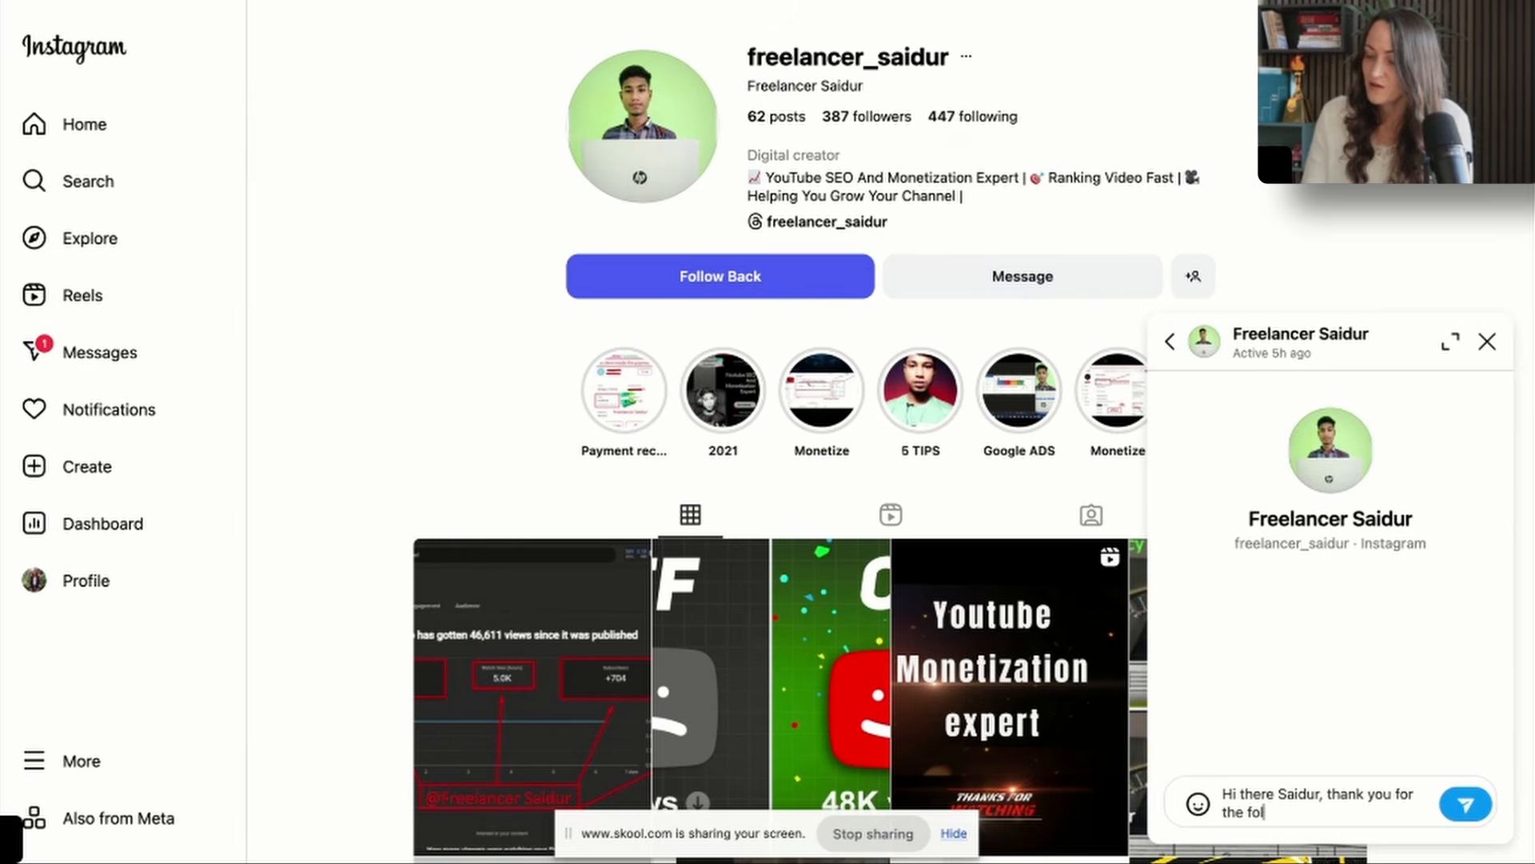
type(" follow. What sparked the connect?")
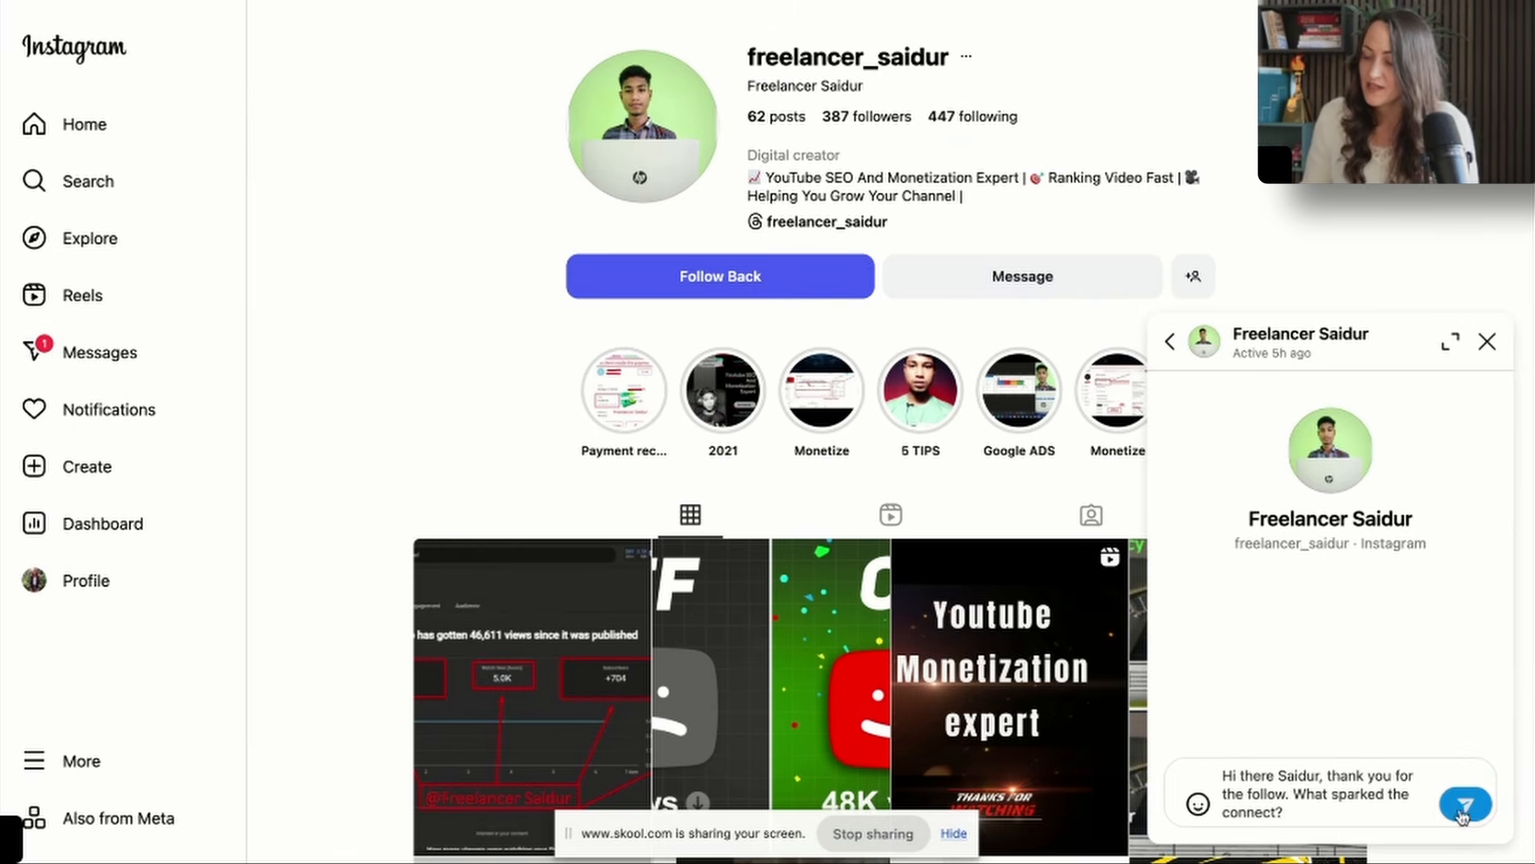
key("Return")
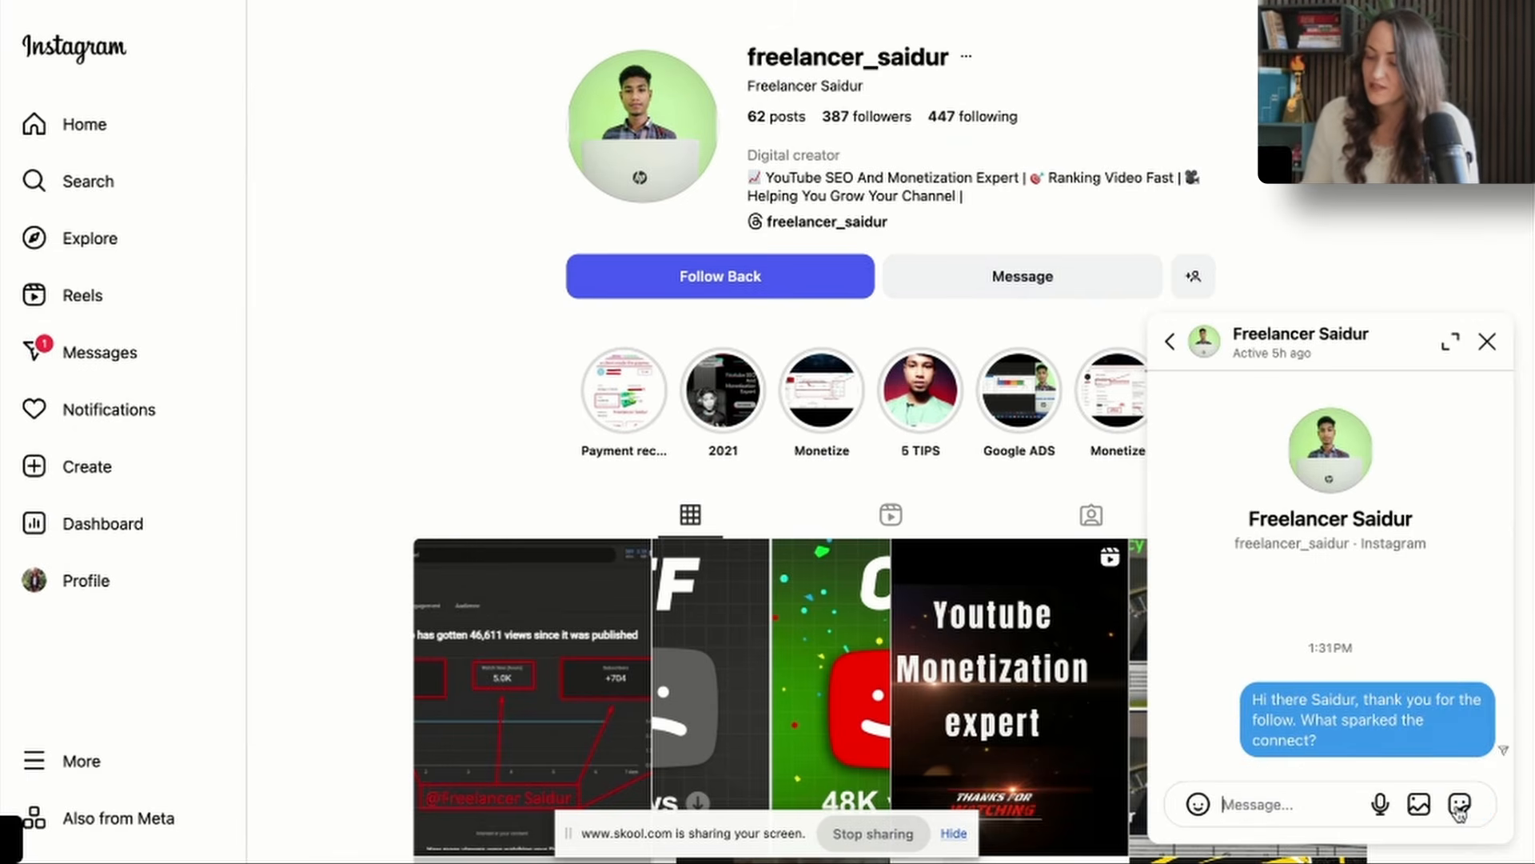
Return to the own profile, close the chat, and look through all slides of the three brutal lessons carousel.
left_click(138, 574)
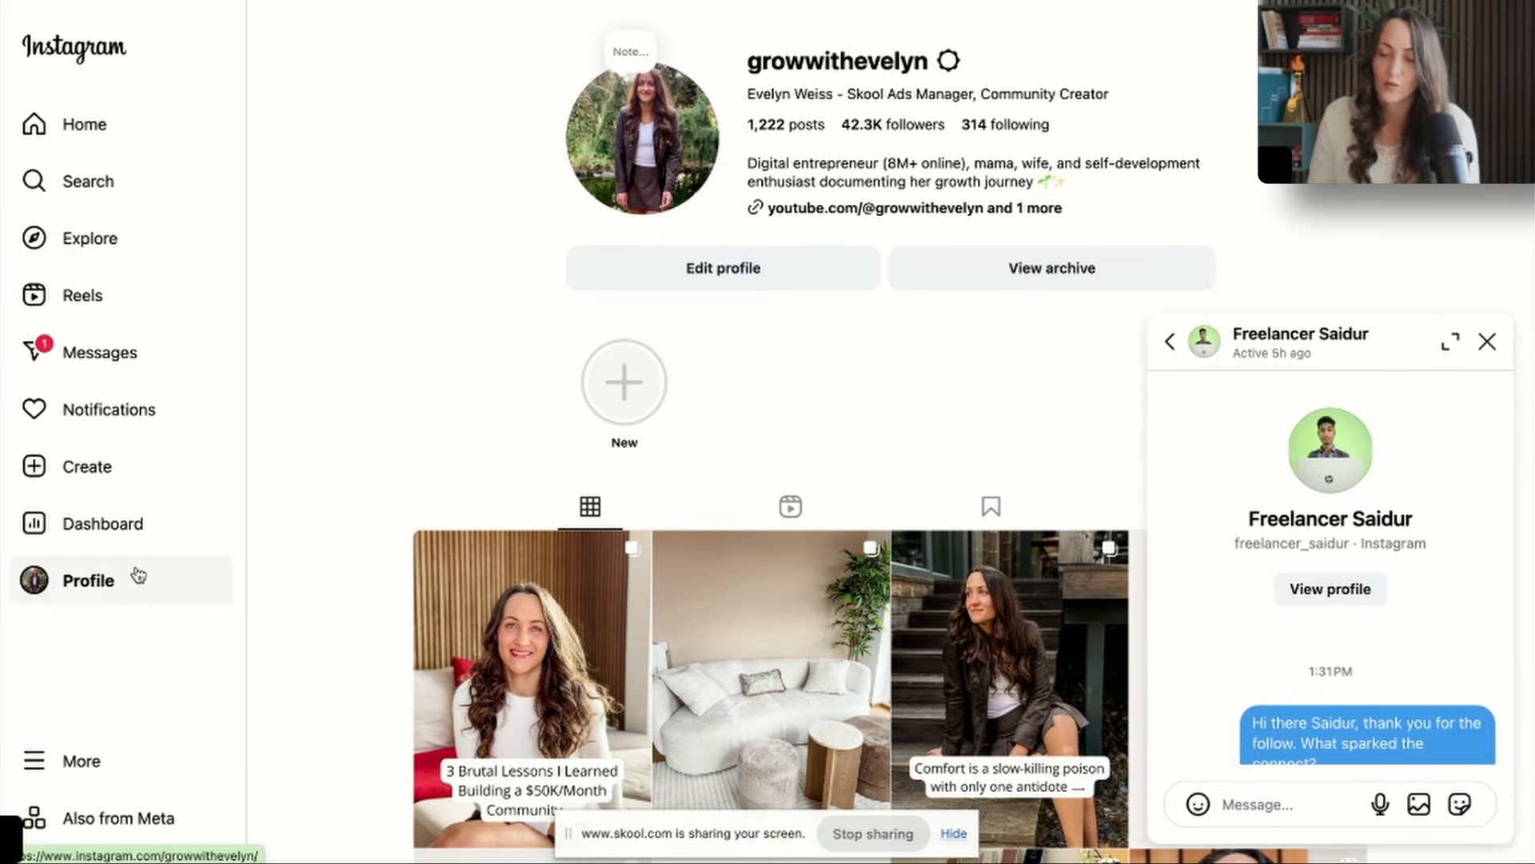
left_click(1487, 342)
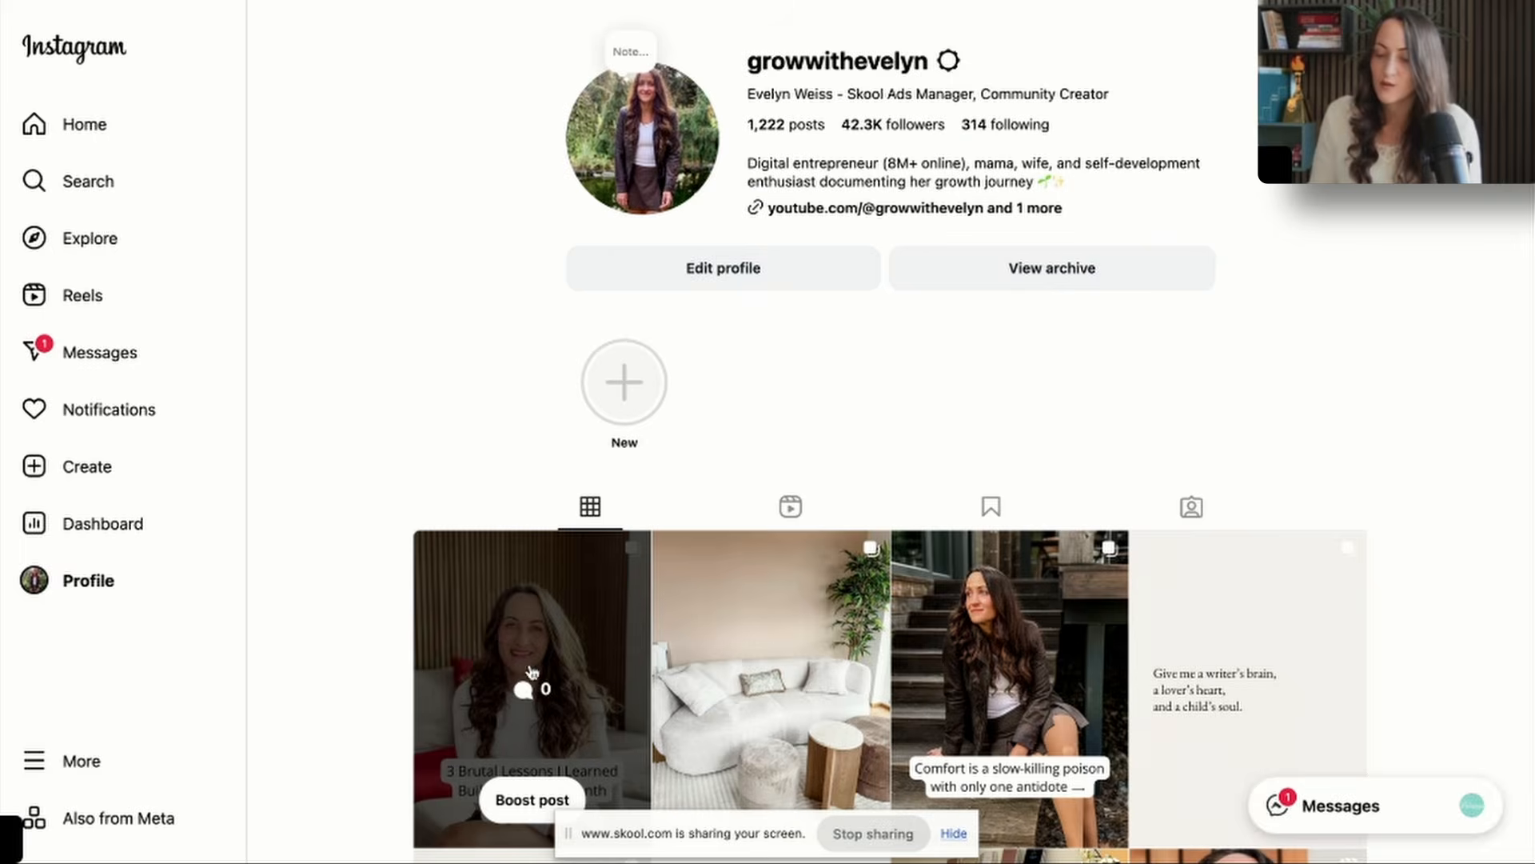
left_click(527, 681)
left_click(818, 430)
left_click(817, 430)
left_click(817, 430)
left_click(817, 431)
left_click(817, 431)
left_click(818, 430)
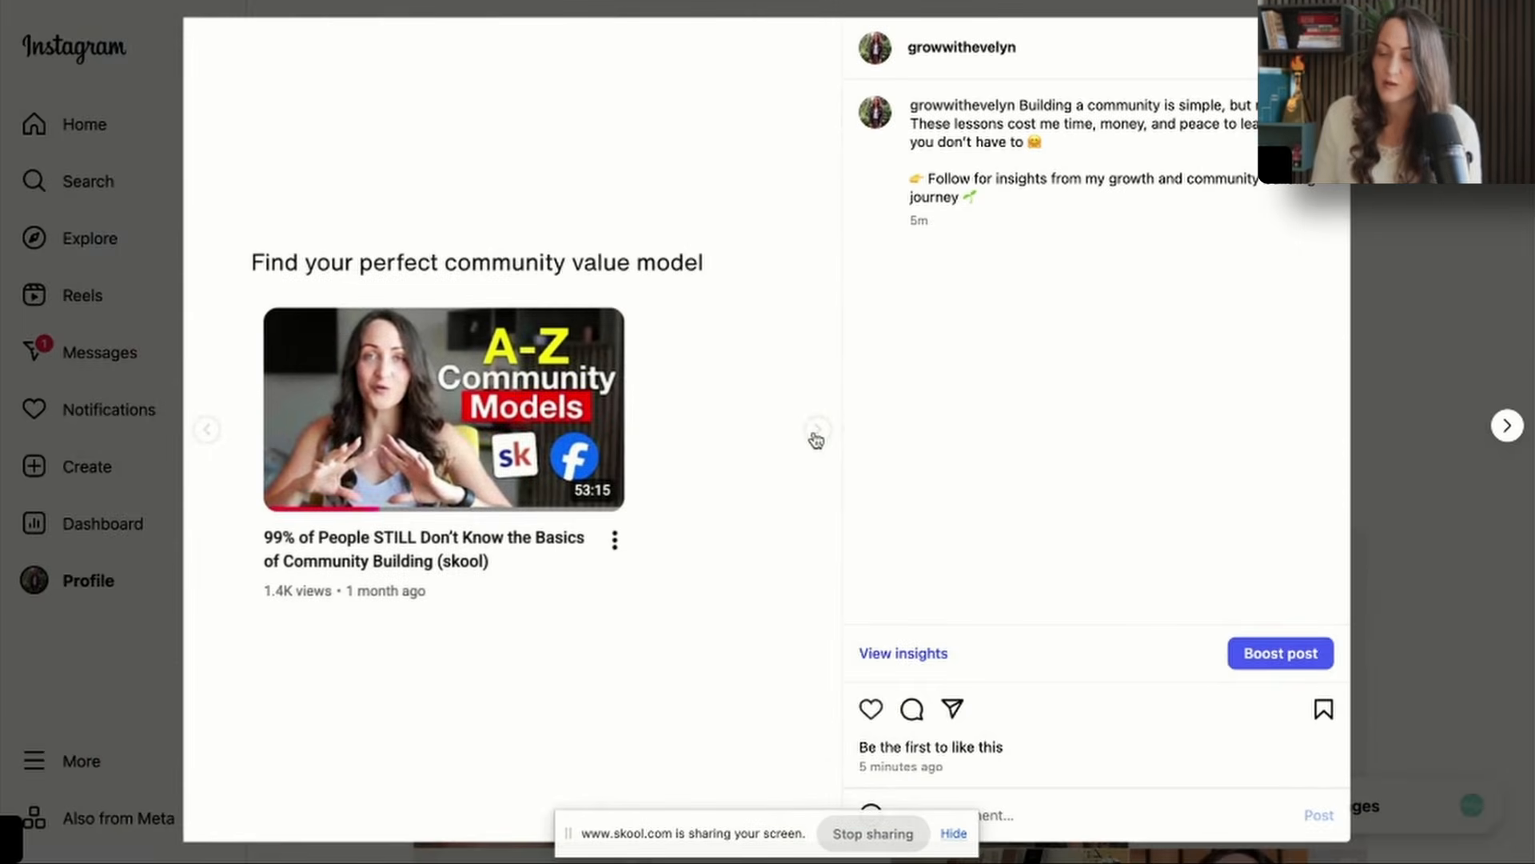
left_click(818, 430)
left_click(1486, 208)
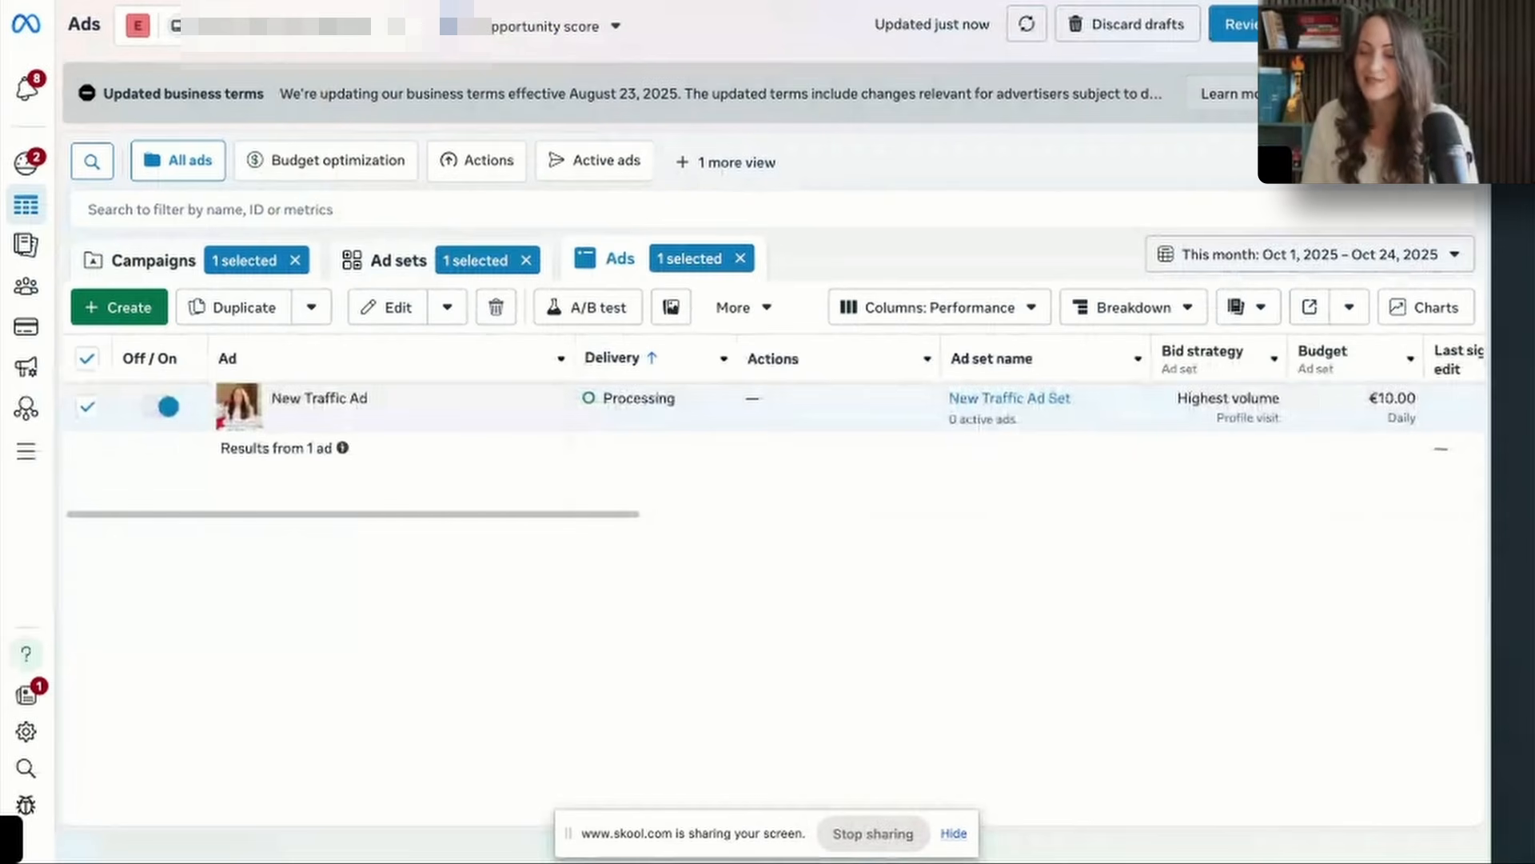
Switch to Meta Ads Manager, go back to the campaign list and clear the selection of the IG Growth campaign.
left_click(140, 260)
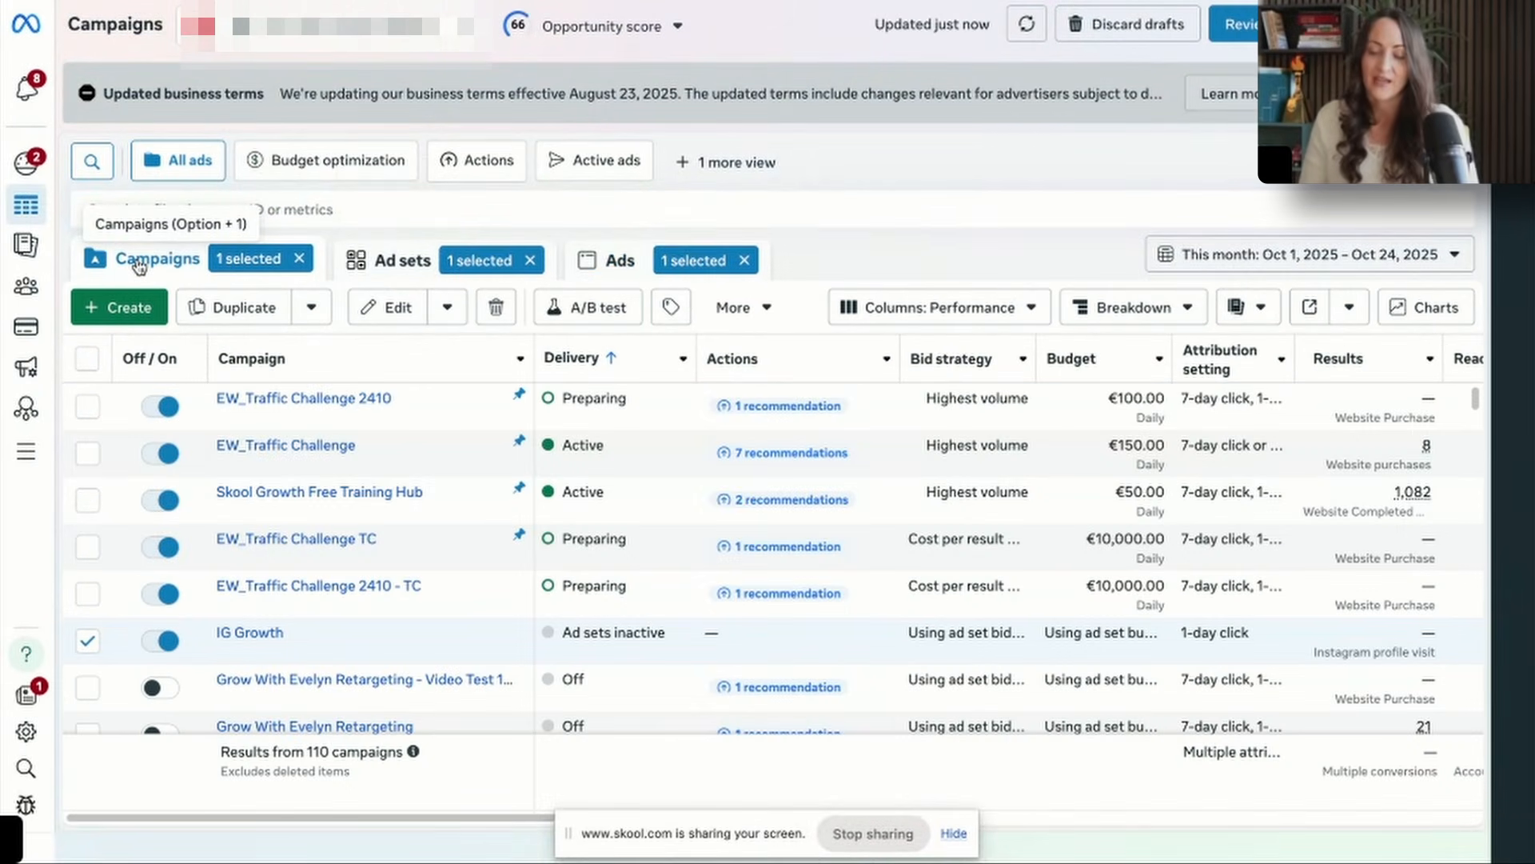
left_click(88, 641)
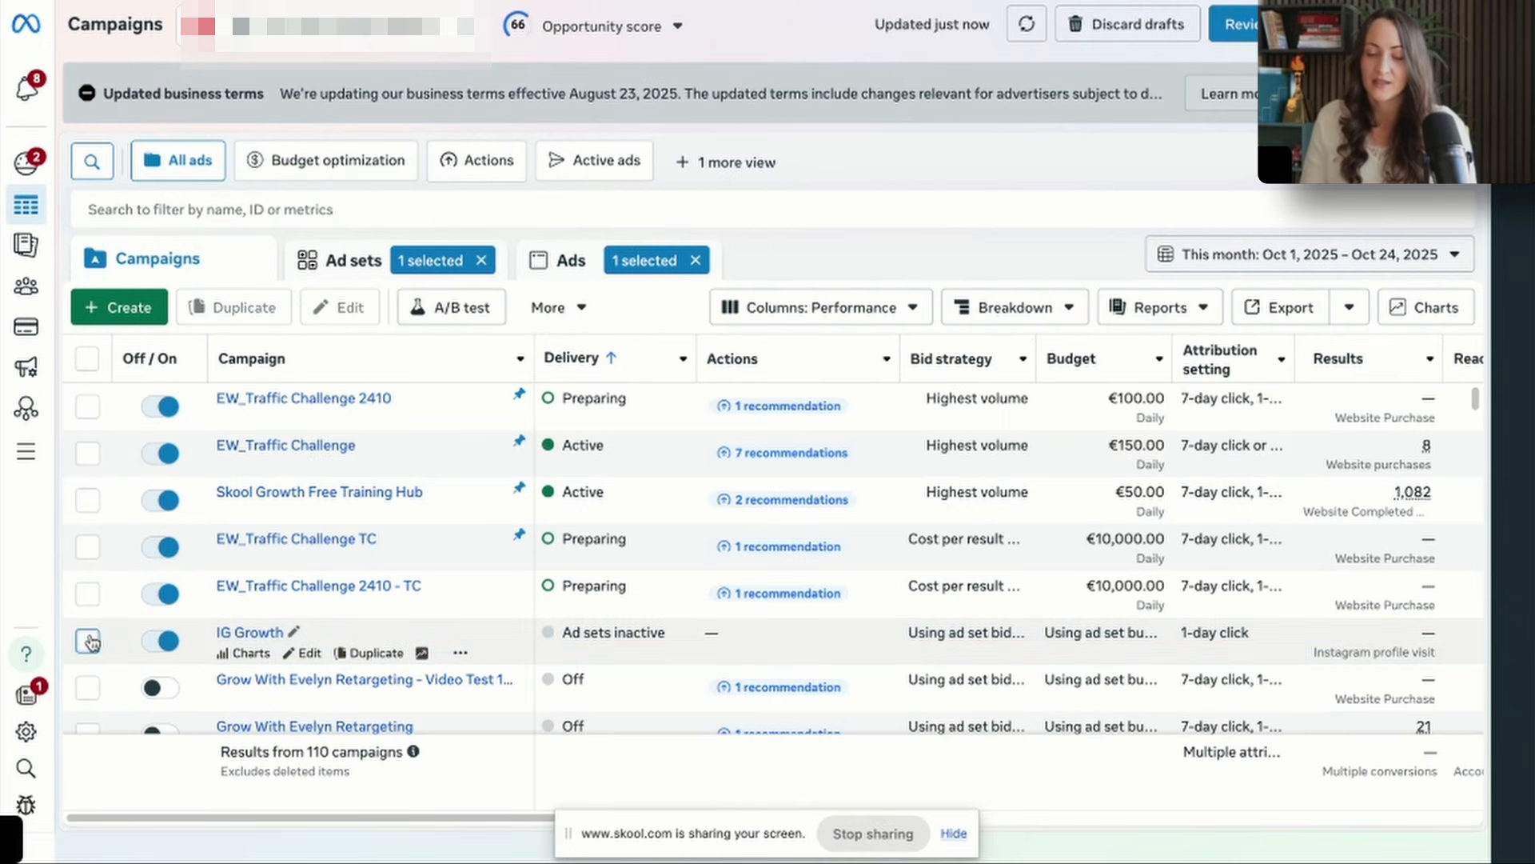
left_click(87, 641)
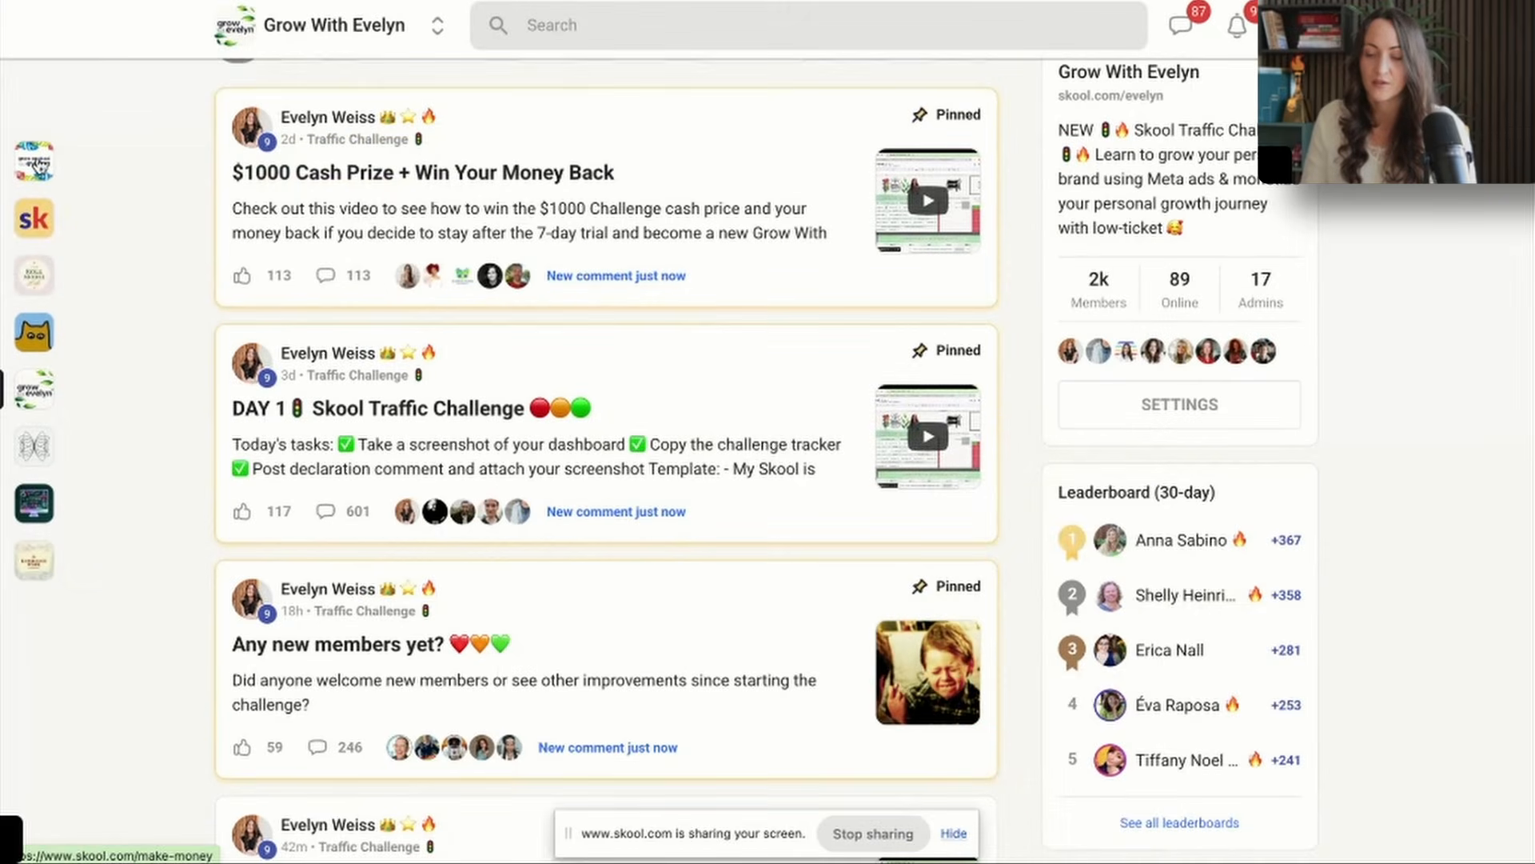
Switch to Skool, search the Skool Growth Free Training Hub for "elevator" and open the Community Elevator Pitch prompt document.
left_click(33, 160)
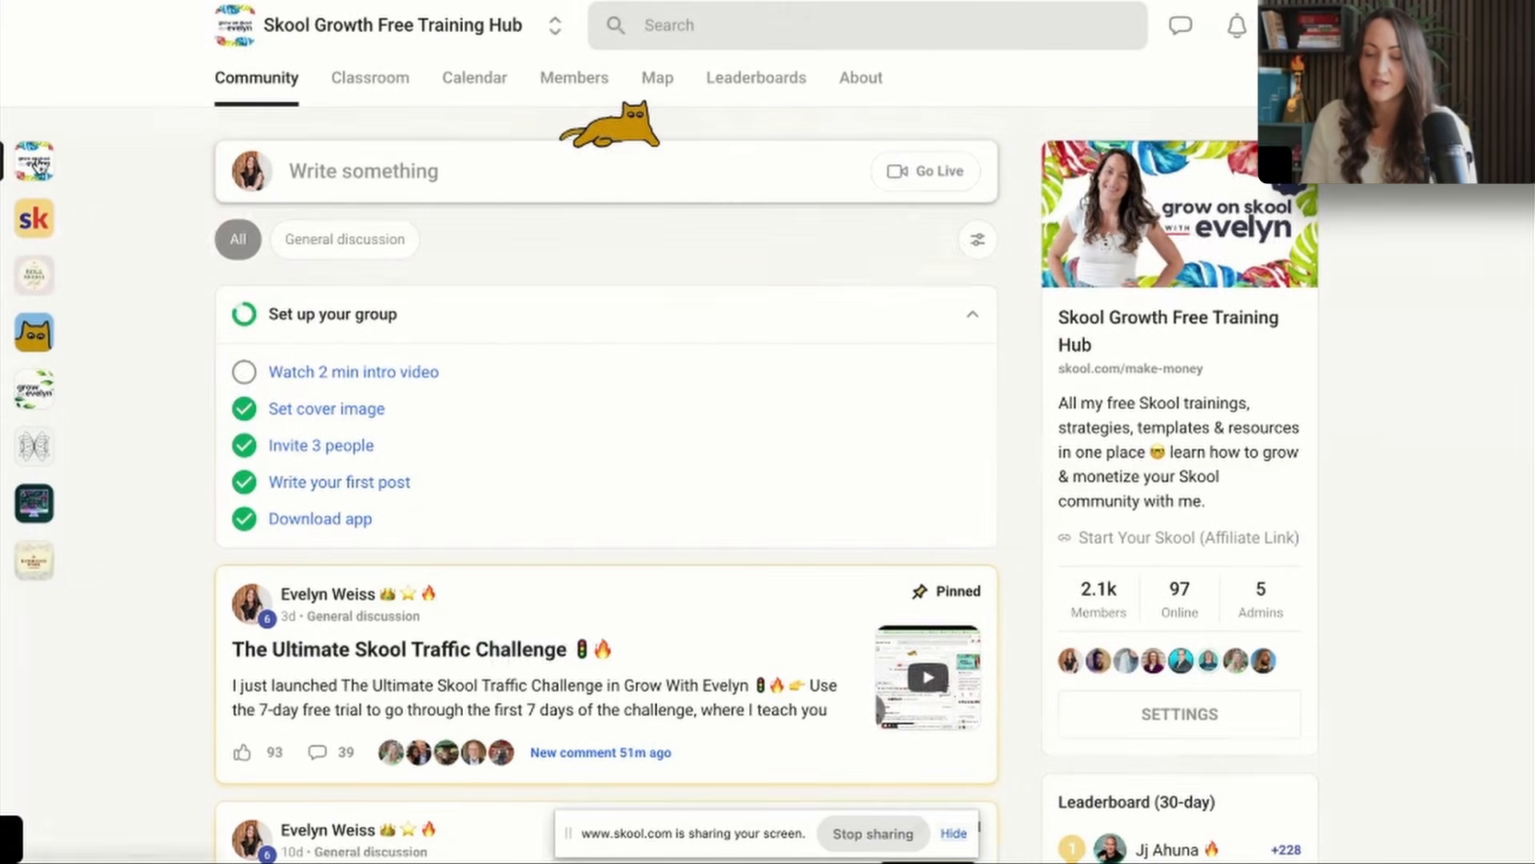
scroll(688, 282, "down", 1)
scroll(687, 282, "up", 1)
left_click(638, 31)
type("elevator")
key("Return")
left_click(771, 333)
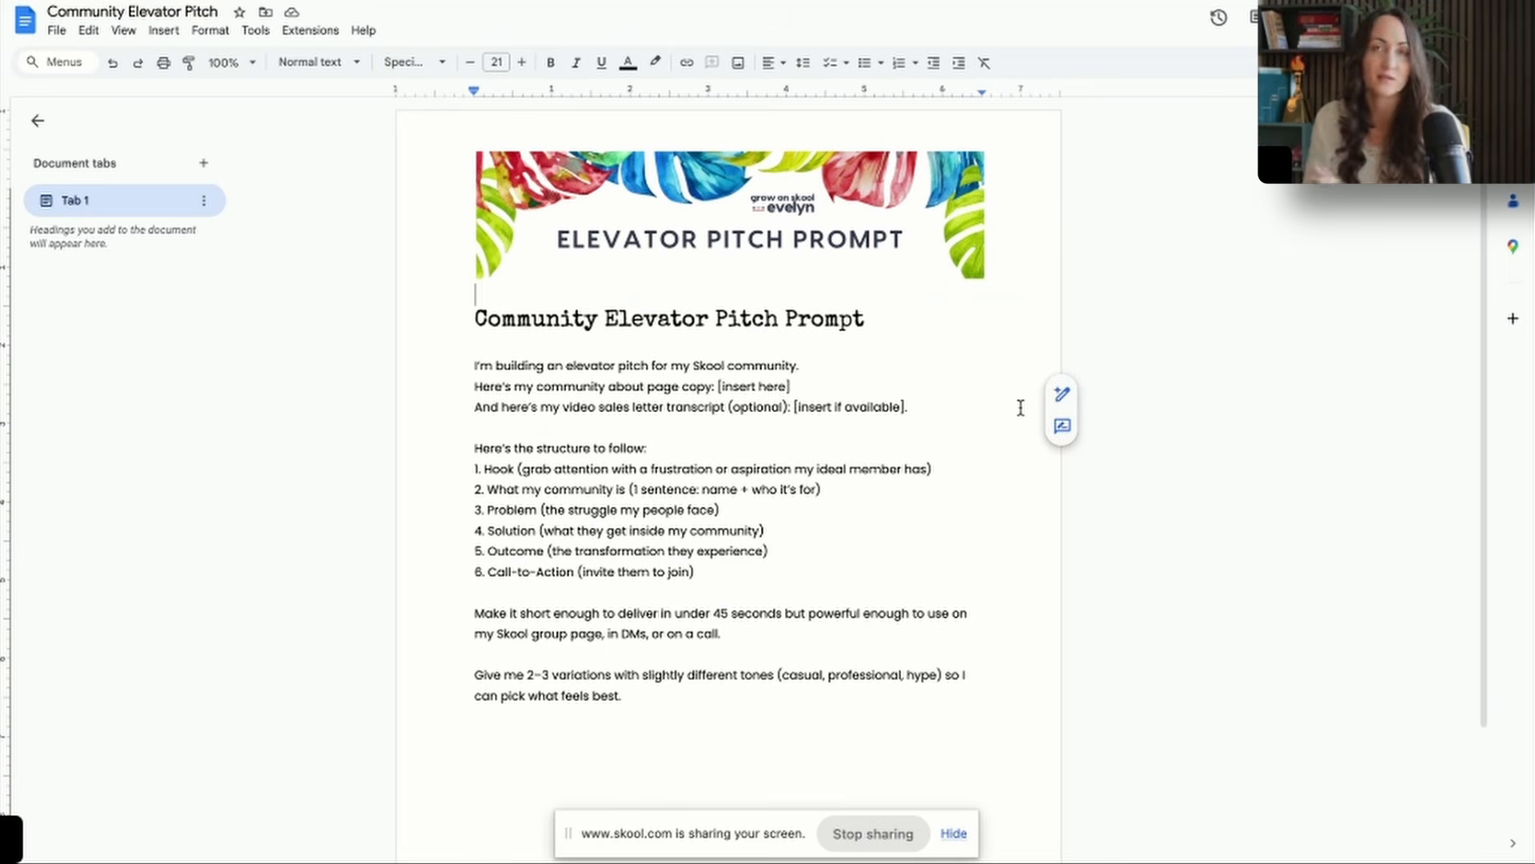
Switch to Canva, search the templates for paper sheets and open the White Minimalist Paper Card Mockup Instagram Post for editing.
key("super+t")
left_click(709, 483)
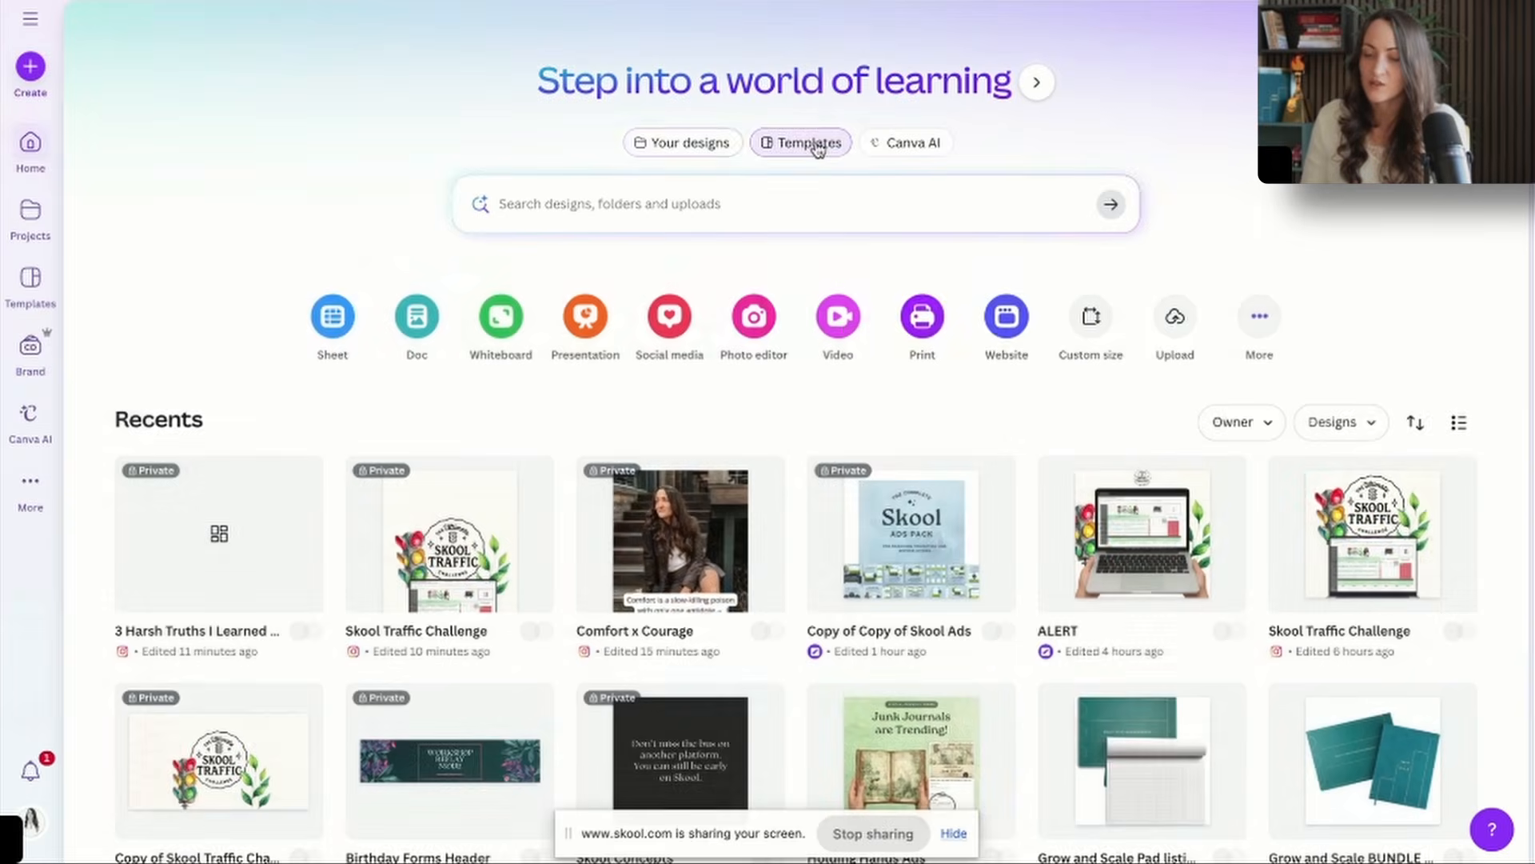
left_click(798, 144)
left_click(655, 203)
type("paper sheet mocku")
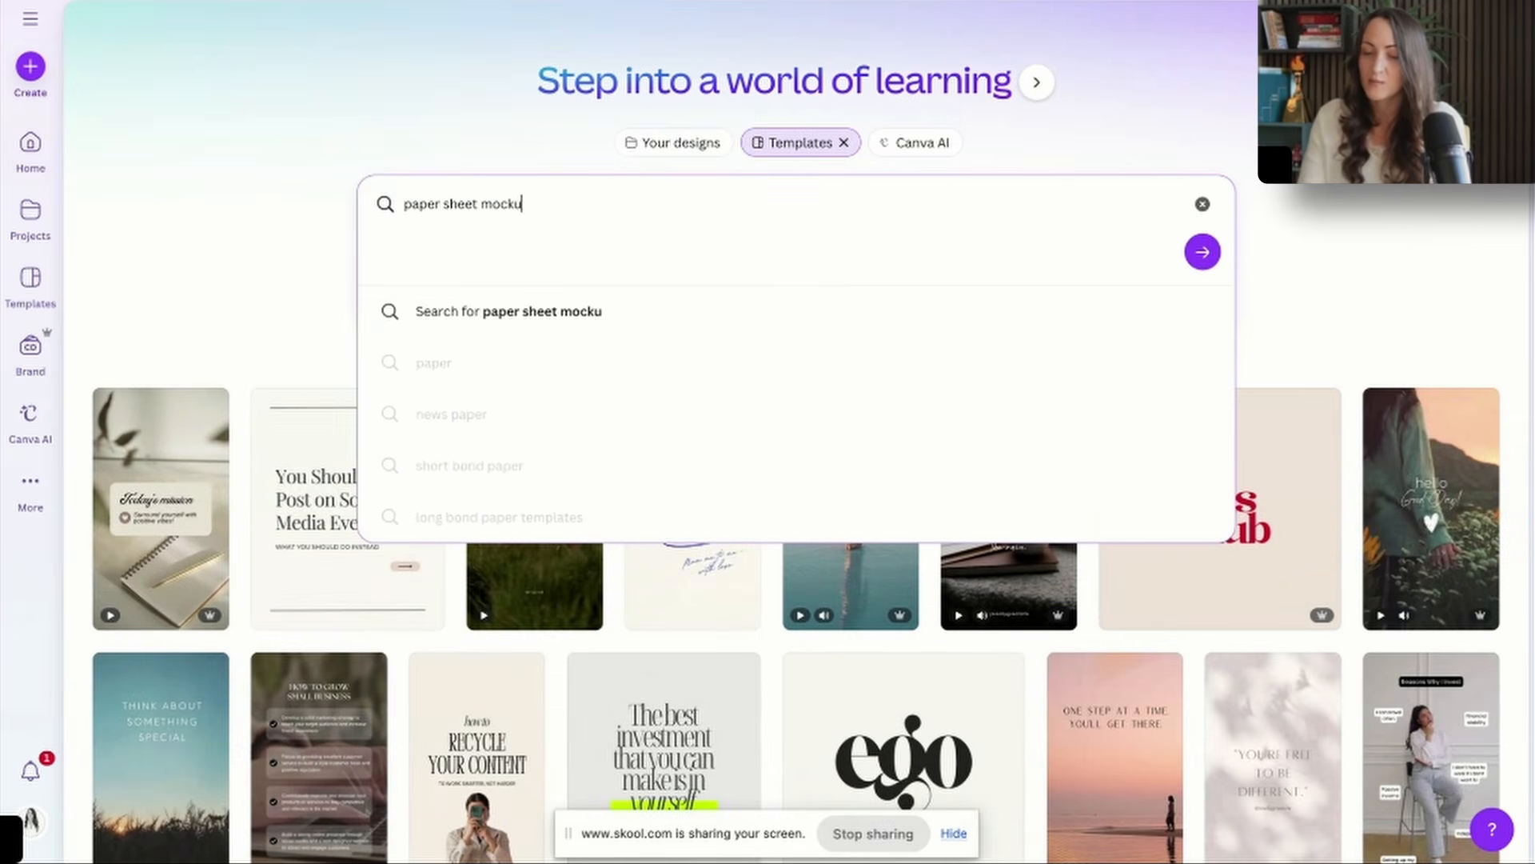
key("Return")
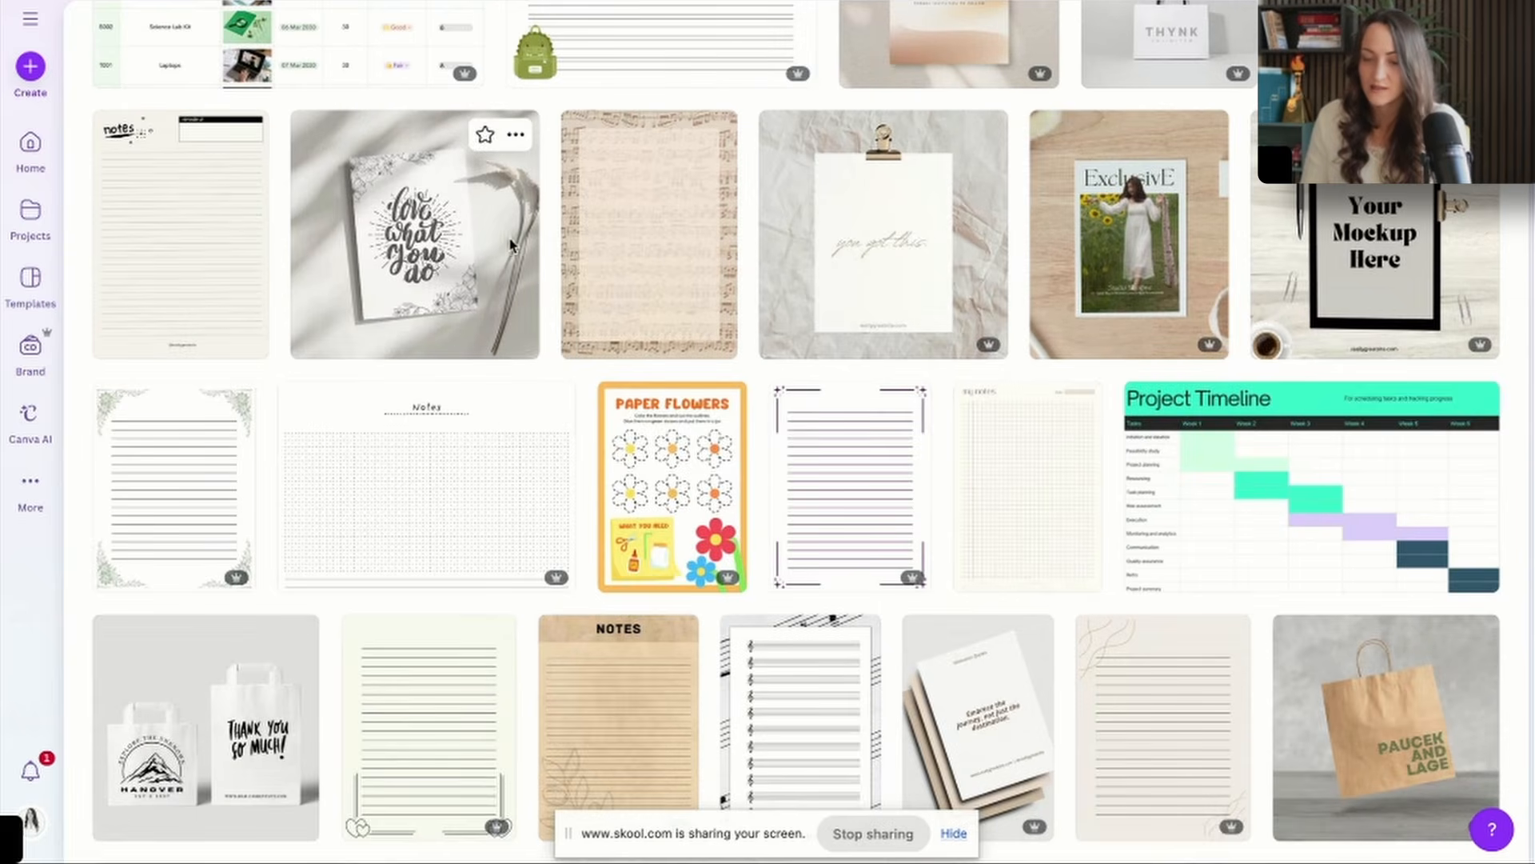
left_click(510, 245)
left_click(1177, 239)
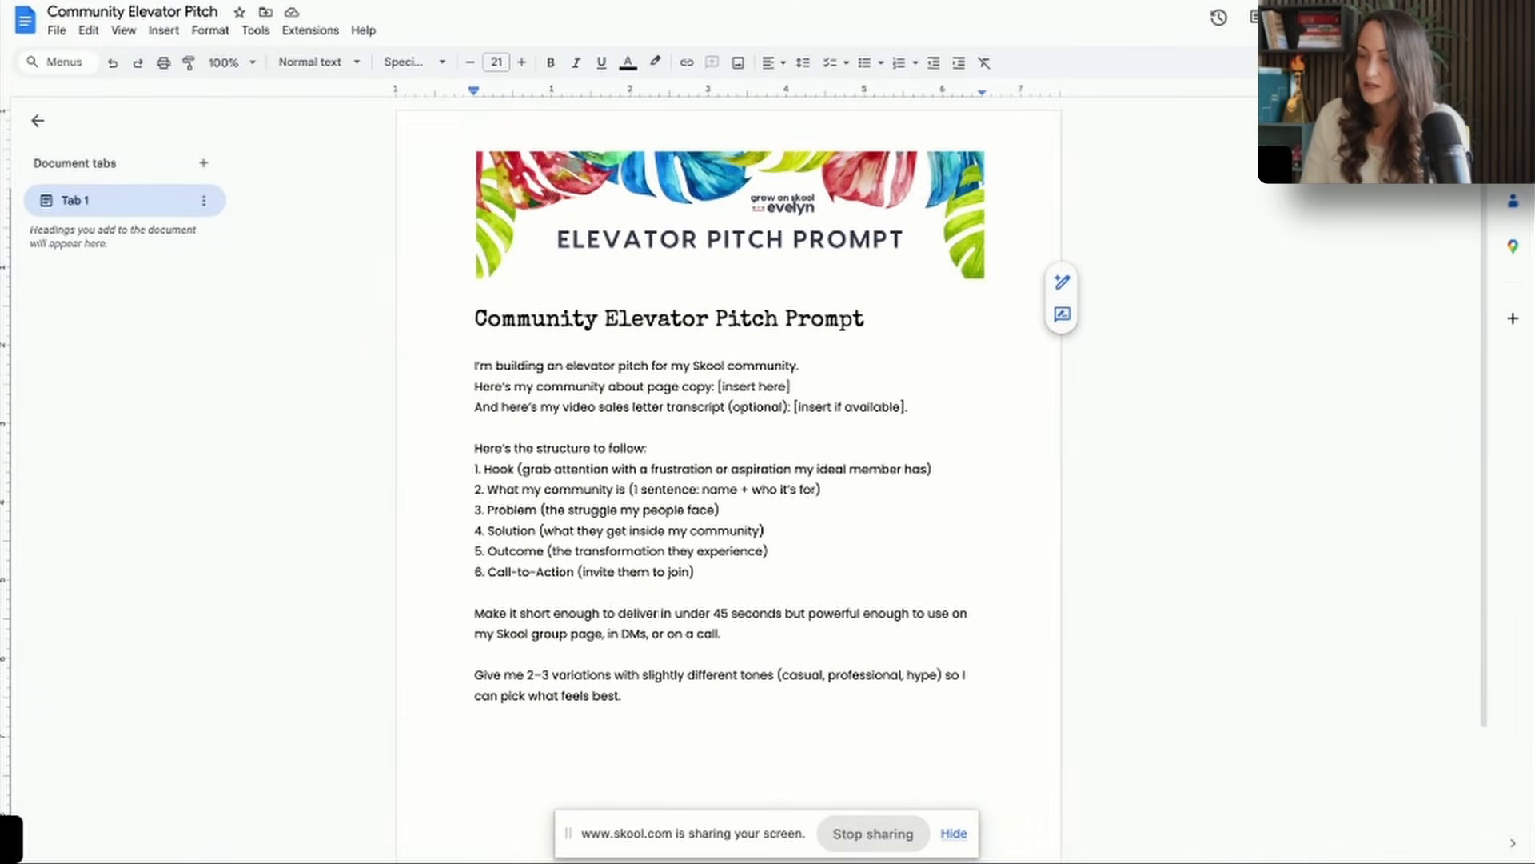
Return to the Community Elevator Pitch document in Google Docs, add a page break and capture a screenshot of the prompt page.
left_click(1520, 4)
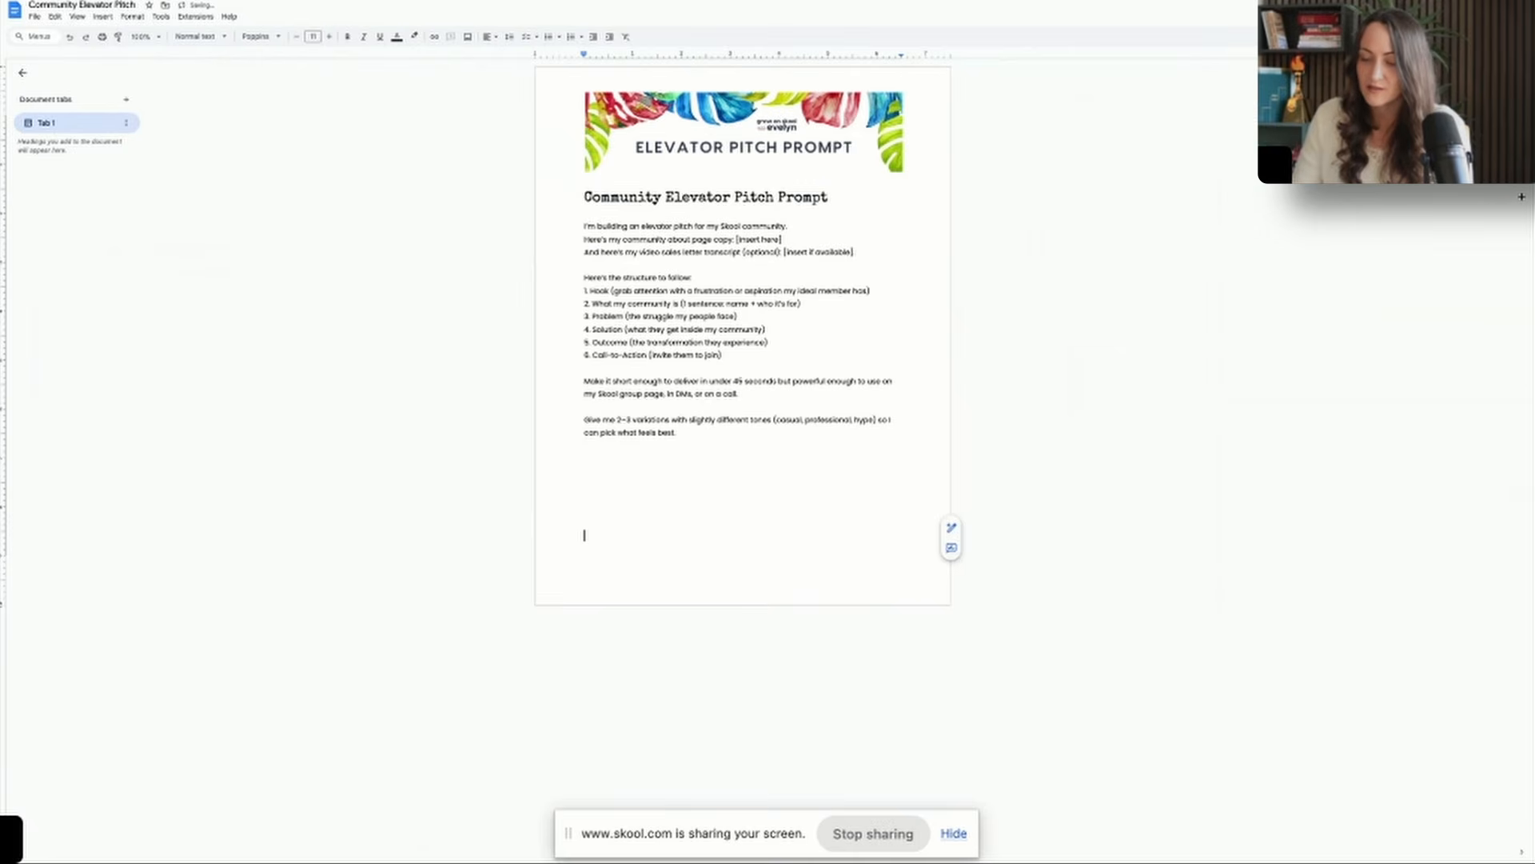
key("ctrl+Return")
key("super+shift+4")
left_click_drag(557, 72, 937, 597)
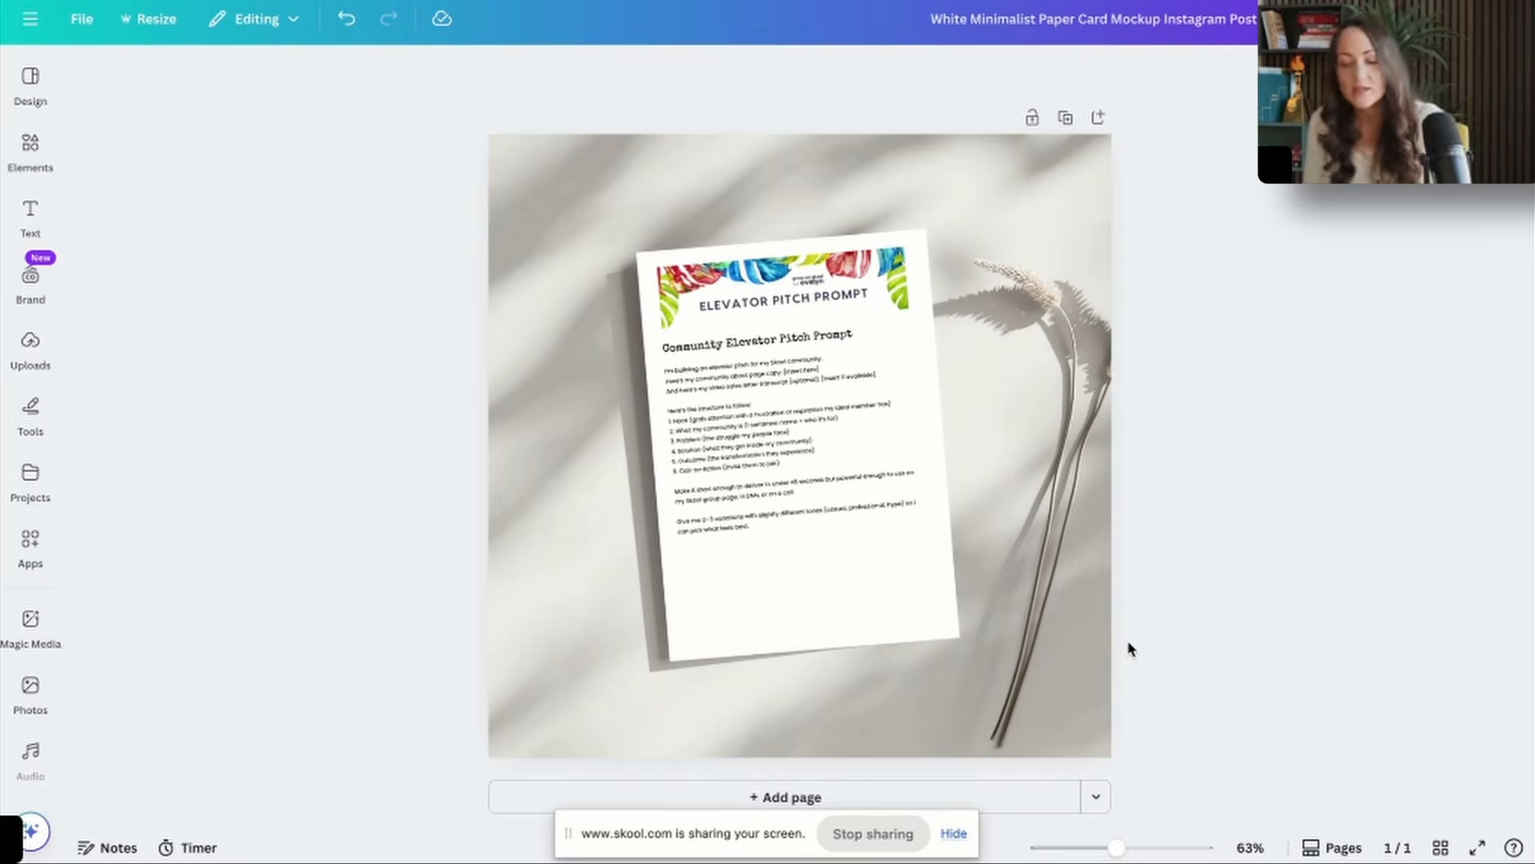
Enlarge the elevator pitch prompt sheet on the Canva paper mockup.
left_click(833, 400)
left_click_drag(961, 664, 1009, 722)
left_click(920, 636)
Search the templates for "paper mockup" and add the Freebie Giveaway With a Paper Mockup template containing the prompt sheet as page 2.
mouse_move(29, 86)
left_click(187, 82)
type("paper mockup")
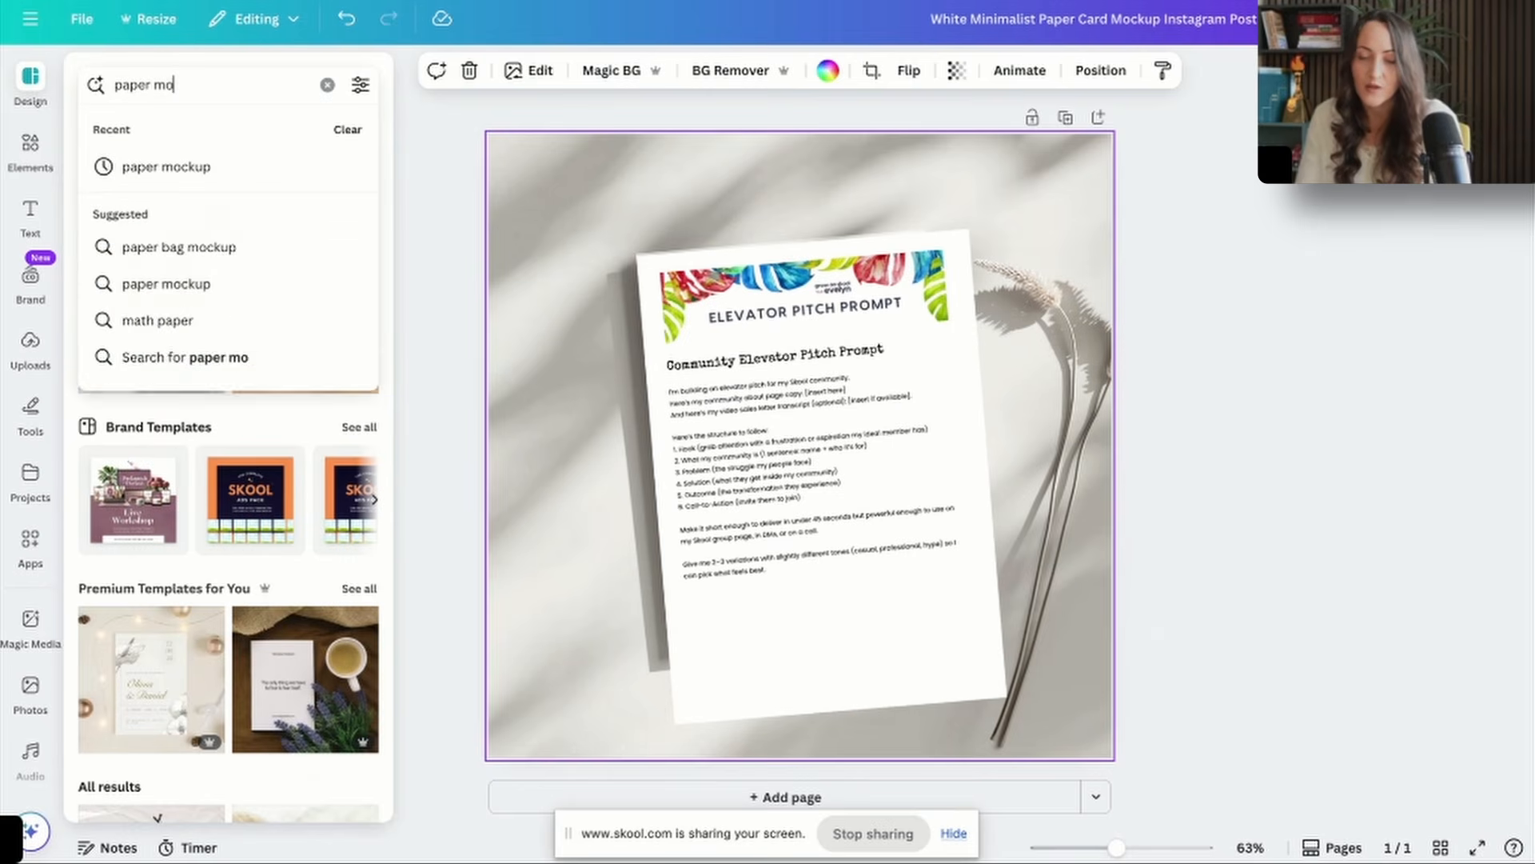
key("Return")
scroll(270, 577, "down", 7)
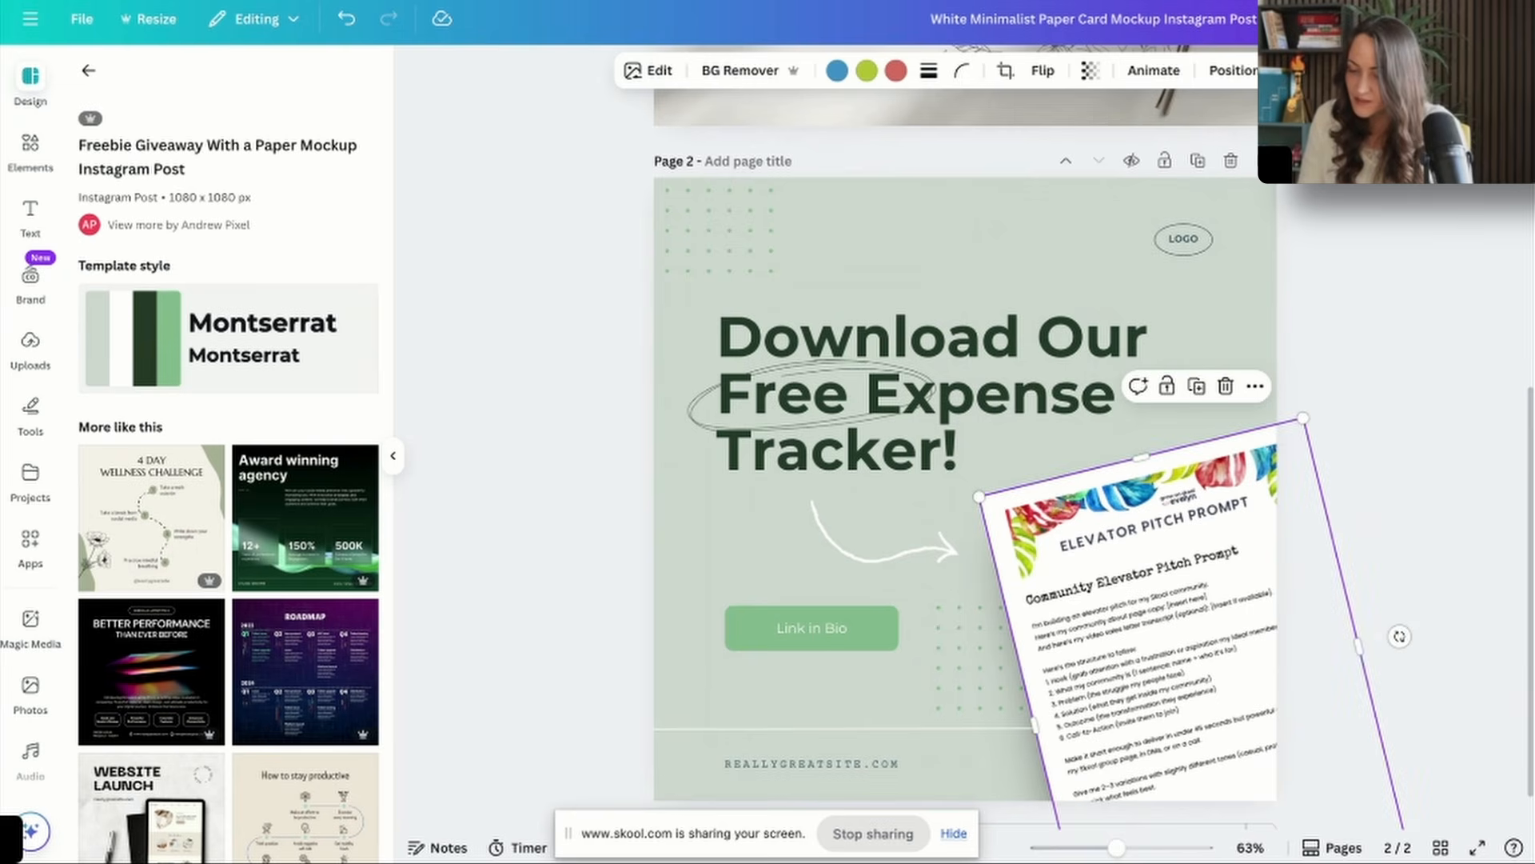
Delete the template's dot patterns and logo, along with the headline circle, Link in Bio button and website line.
left_click(942, 683)
key("Delete")
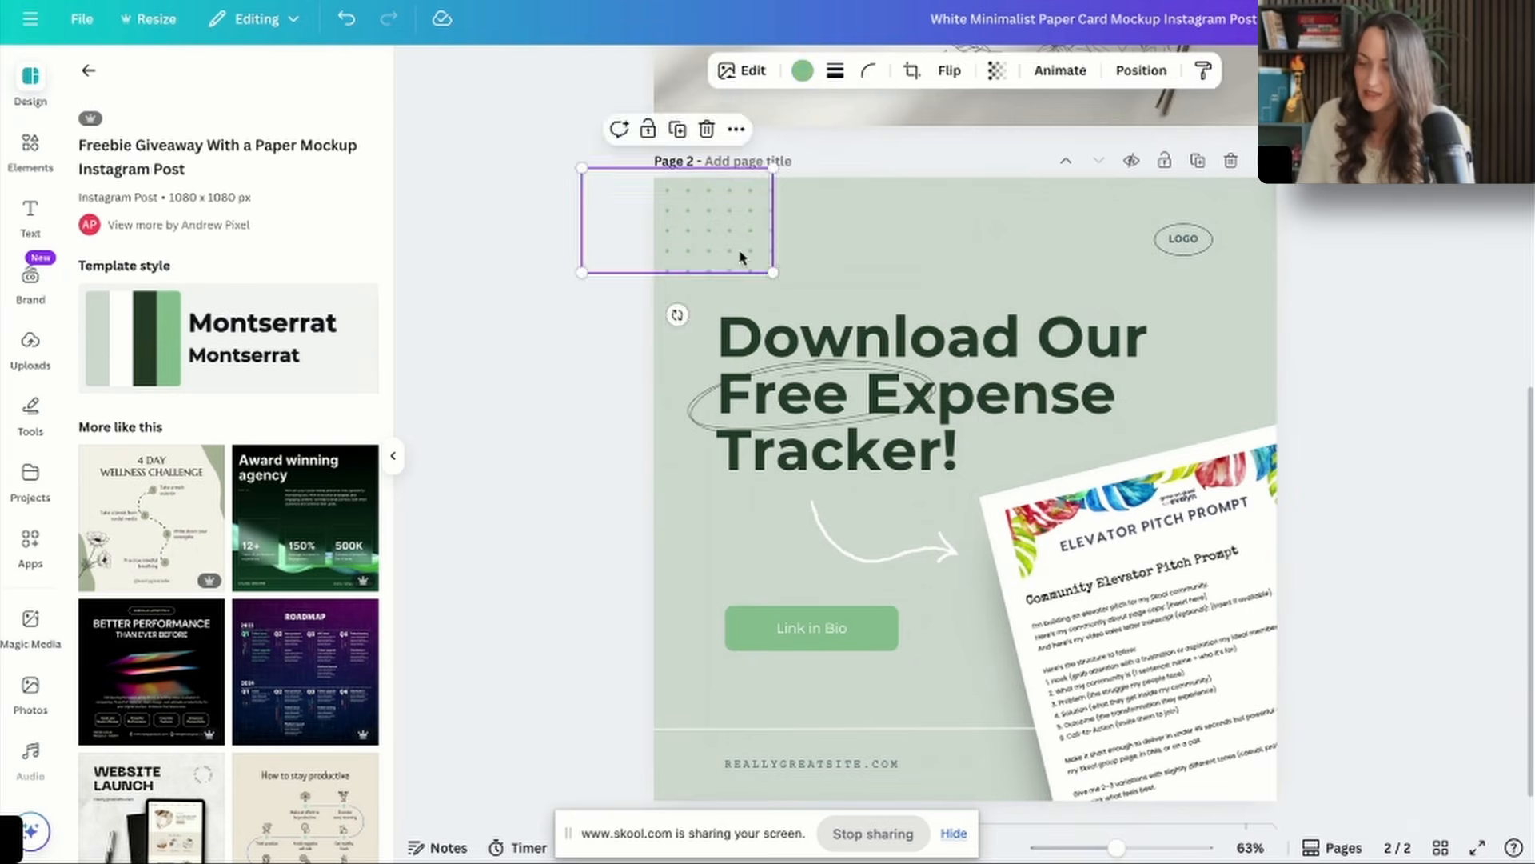
left_click(1183, 239)
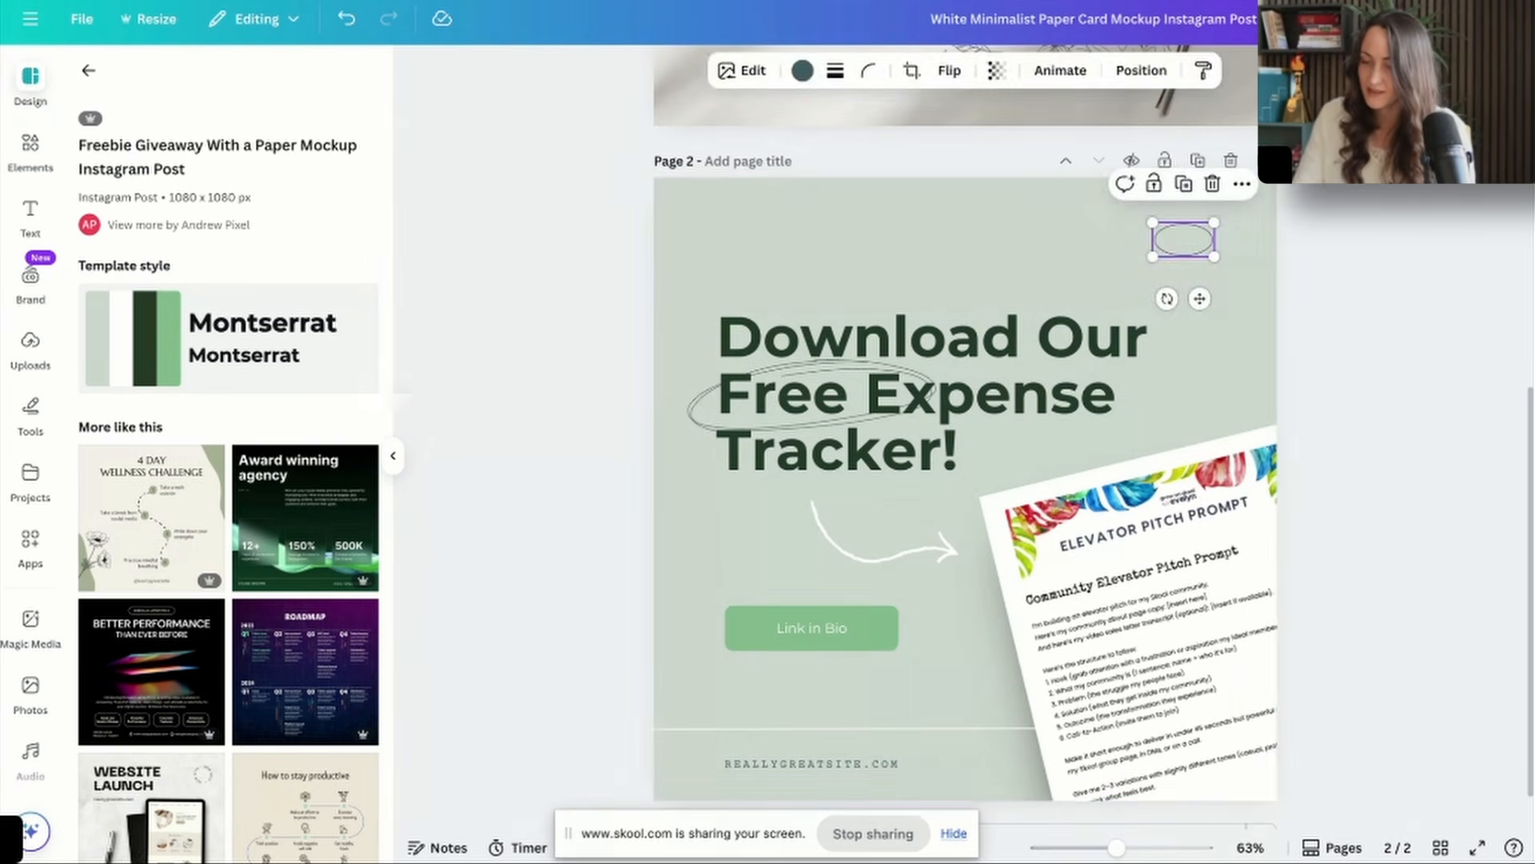
key("Delete")
Replace the headline with "Create the perfect pitch for your skool" and remove the earlier mockup page.
type("Create the ")
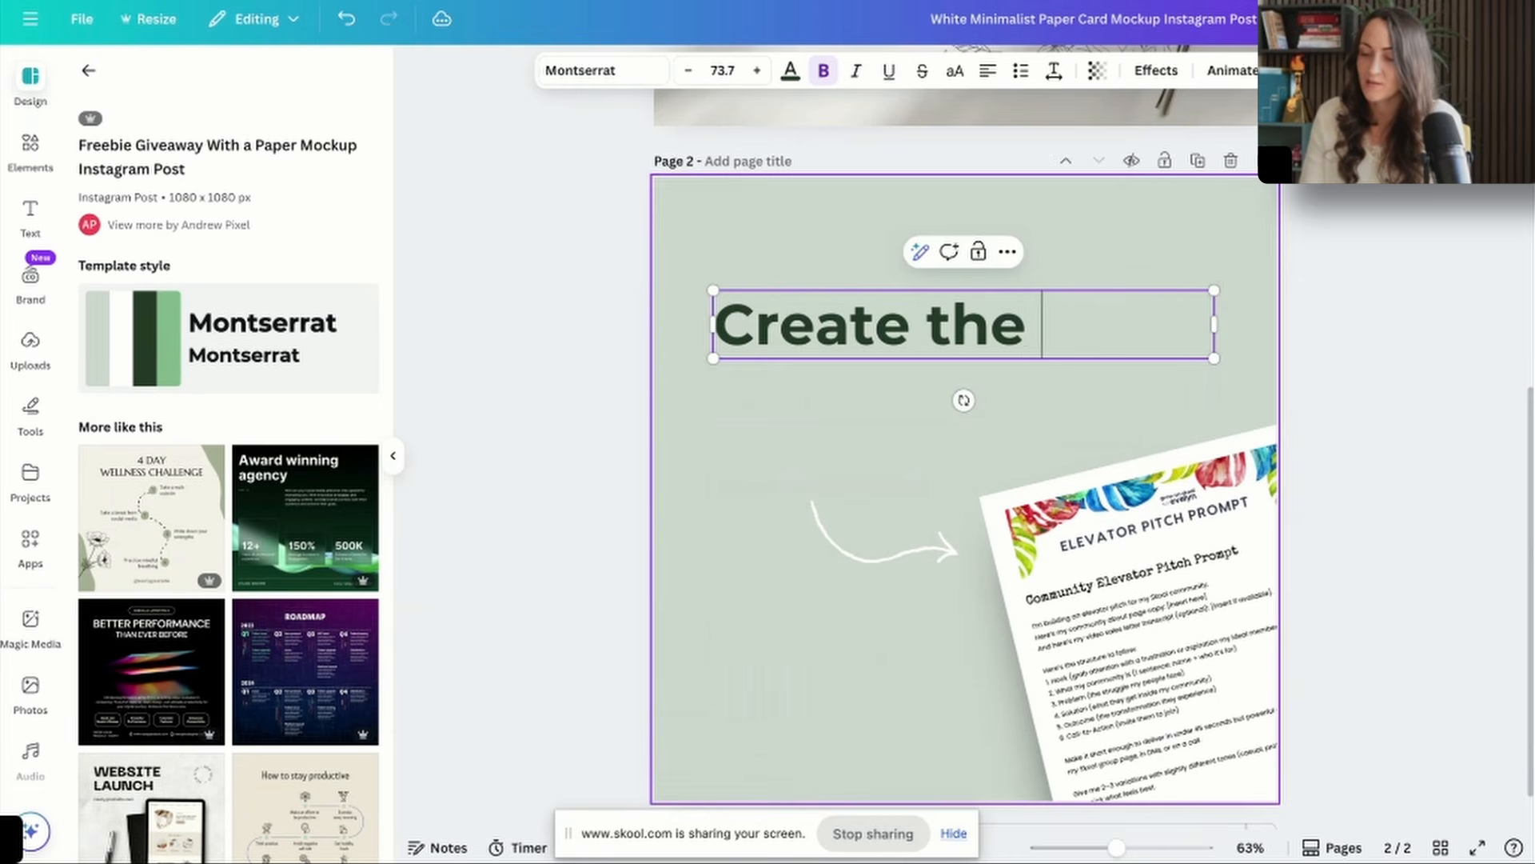
type("perfect s")
key("BackSpace")
type("pitch for your skool")
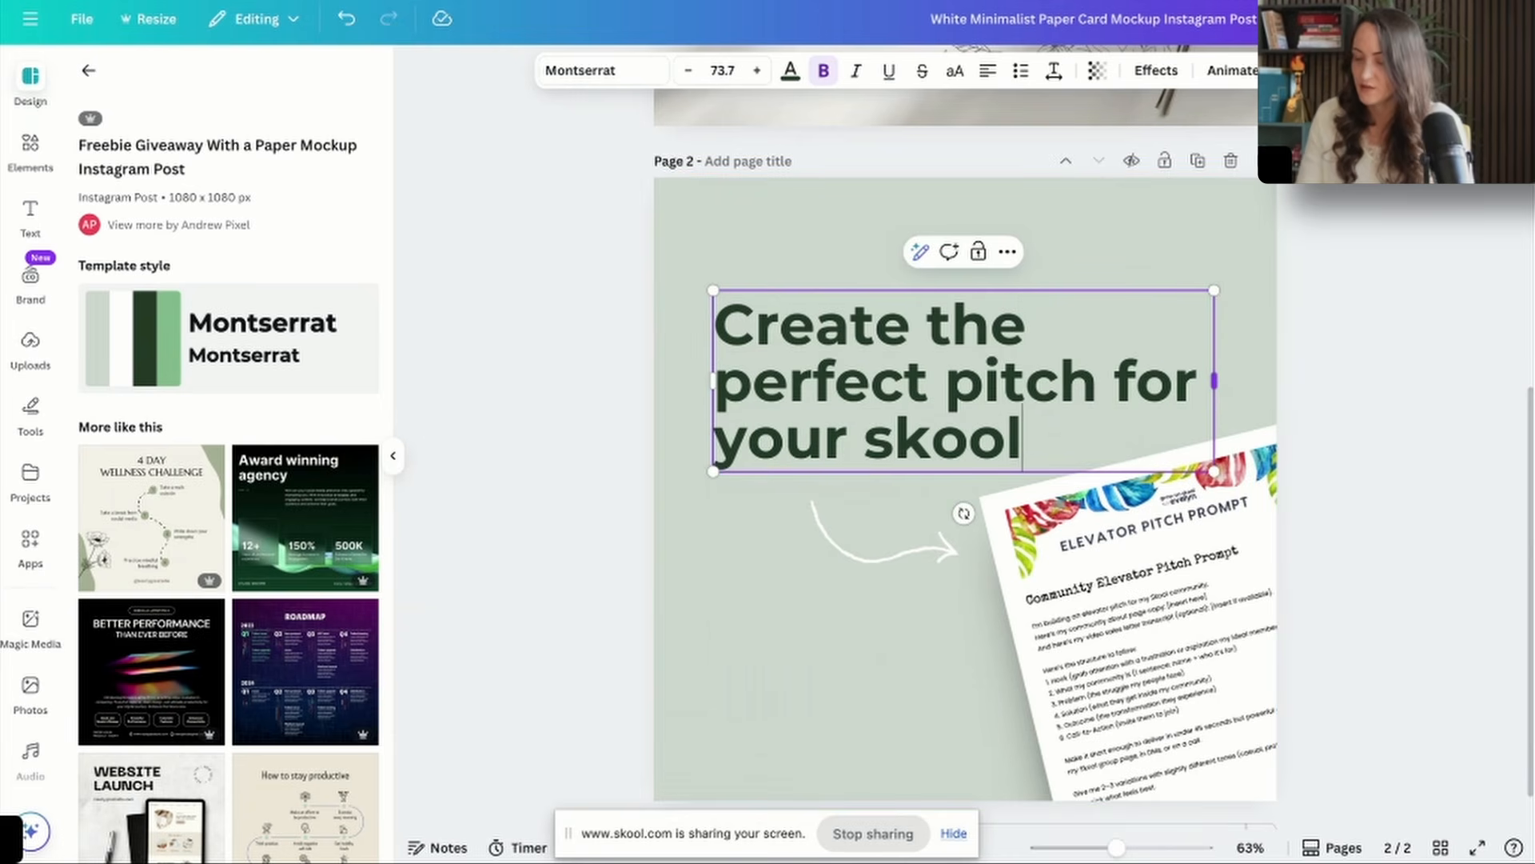
scroll(1264, 429, "up", 5)
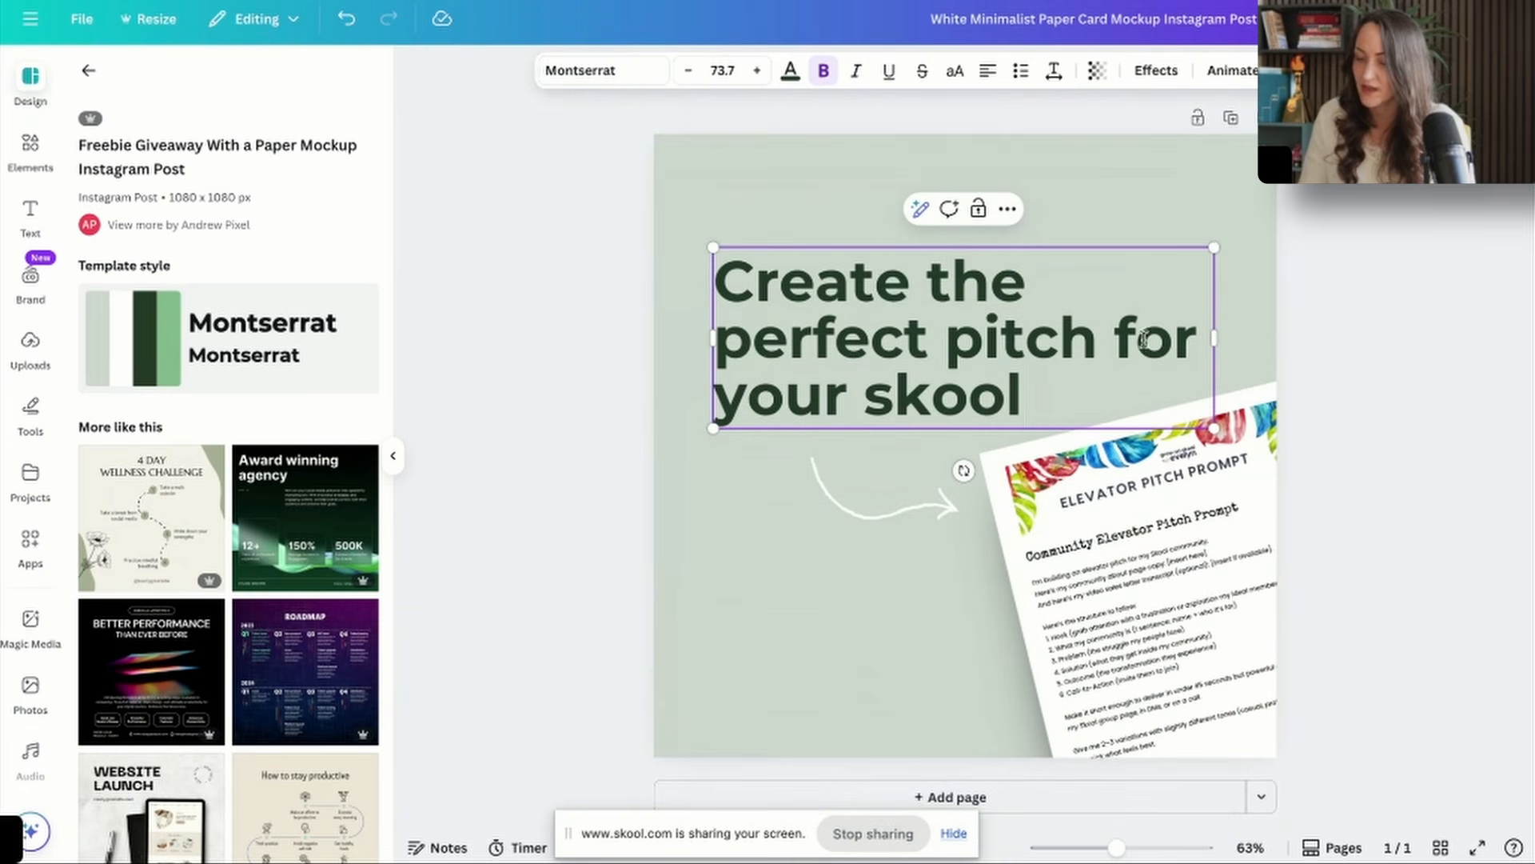
Wrap the headline so its last line reads "for your skool", and shift both the headline and the arrow slightly up.
key("Return")
mouse_move(876, 334)
left_mouse_down()
mouse_move(876, 295)
mouse_move(873, 325)
left_mouse_up()
key("Escape")
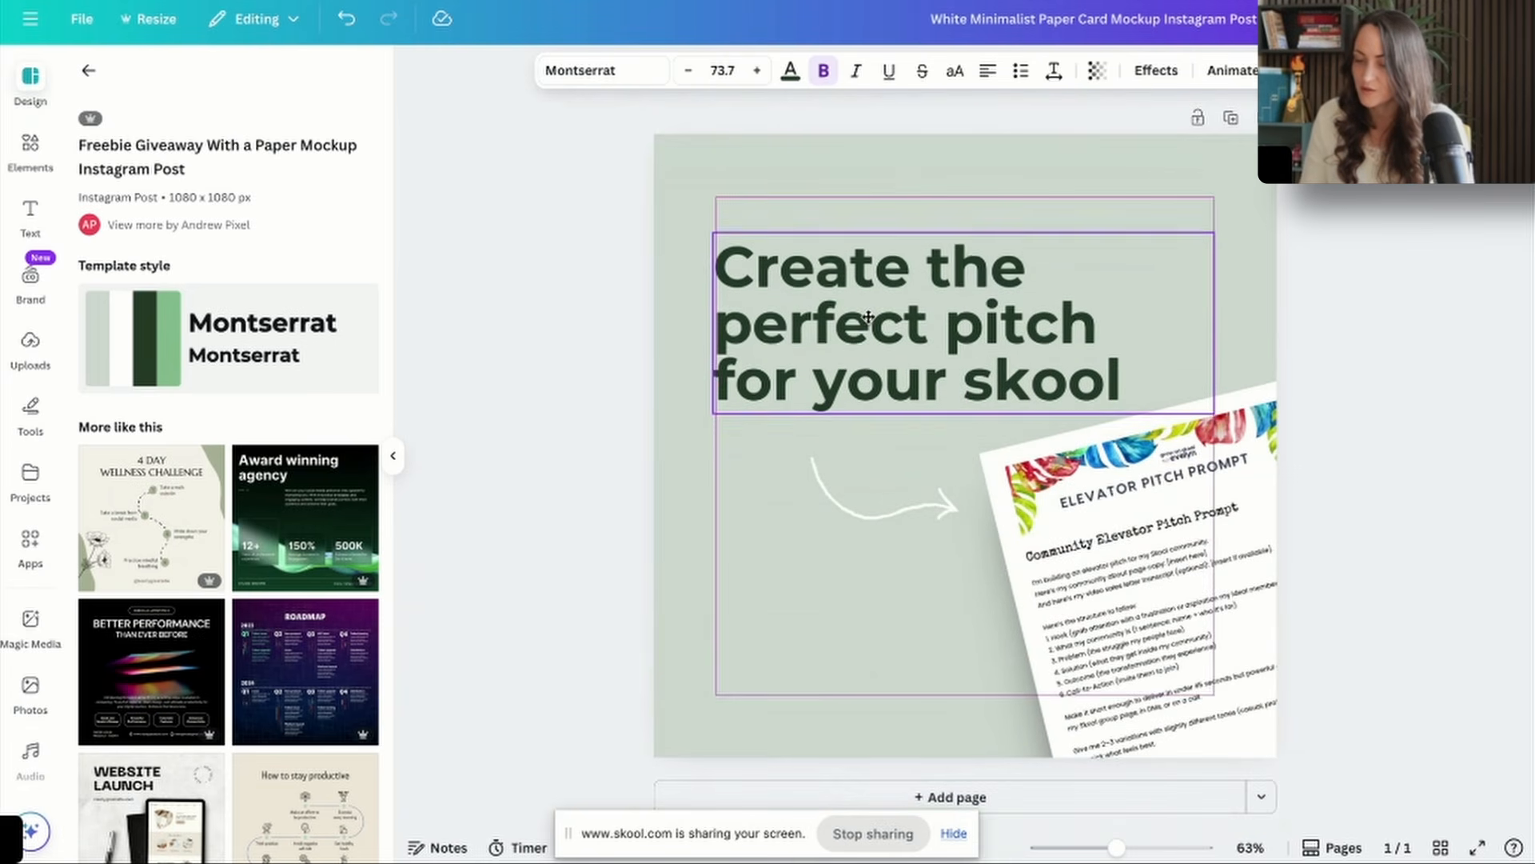
left_click_drag(814, 471, 833, 445)
Try the pale beige Brand Kit color as the page background.
left_click(768, 608)
left_click(938, 71)
left_click(272, 327)
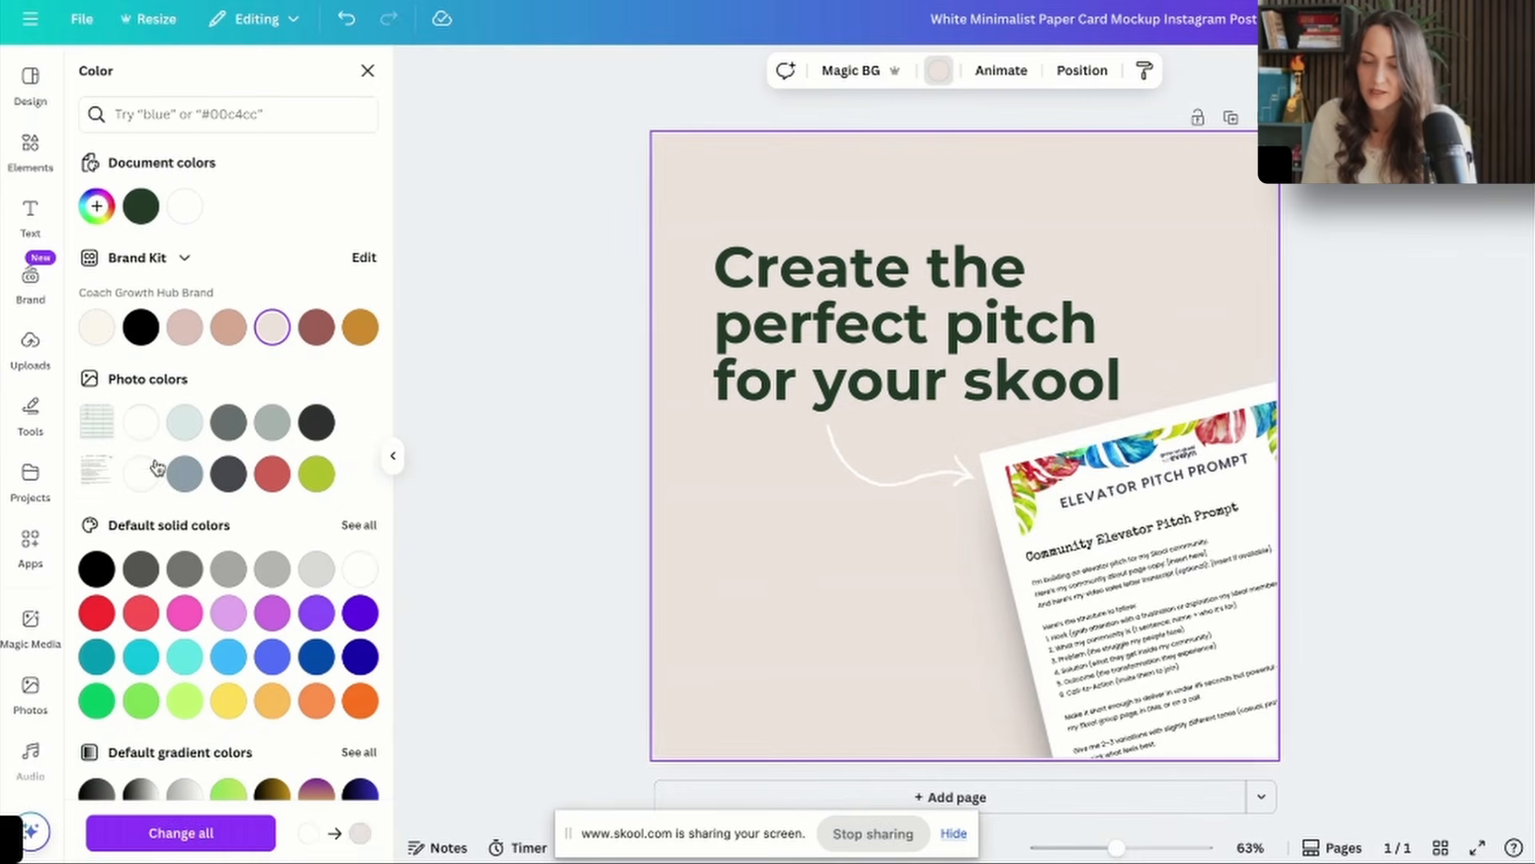
Recolor the curved arrow with the dark green document color used by the headline.
left_click(947, 477)
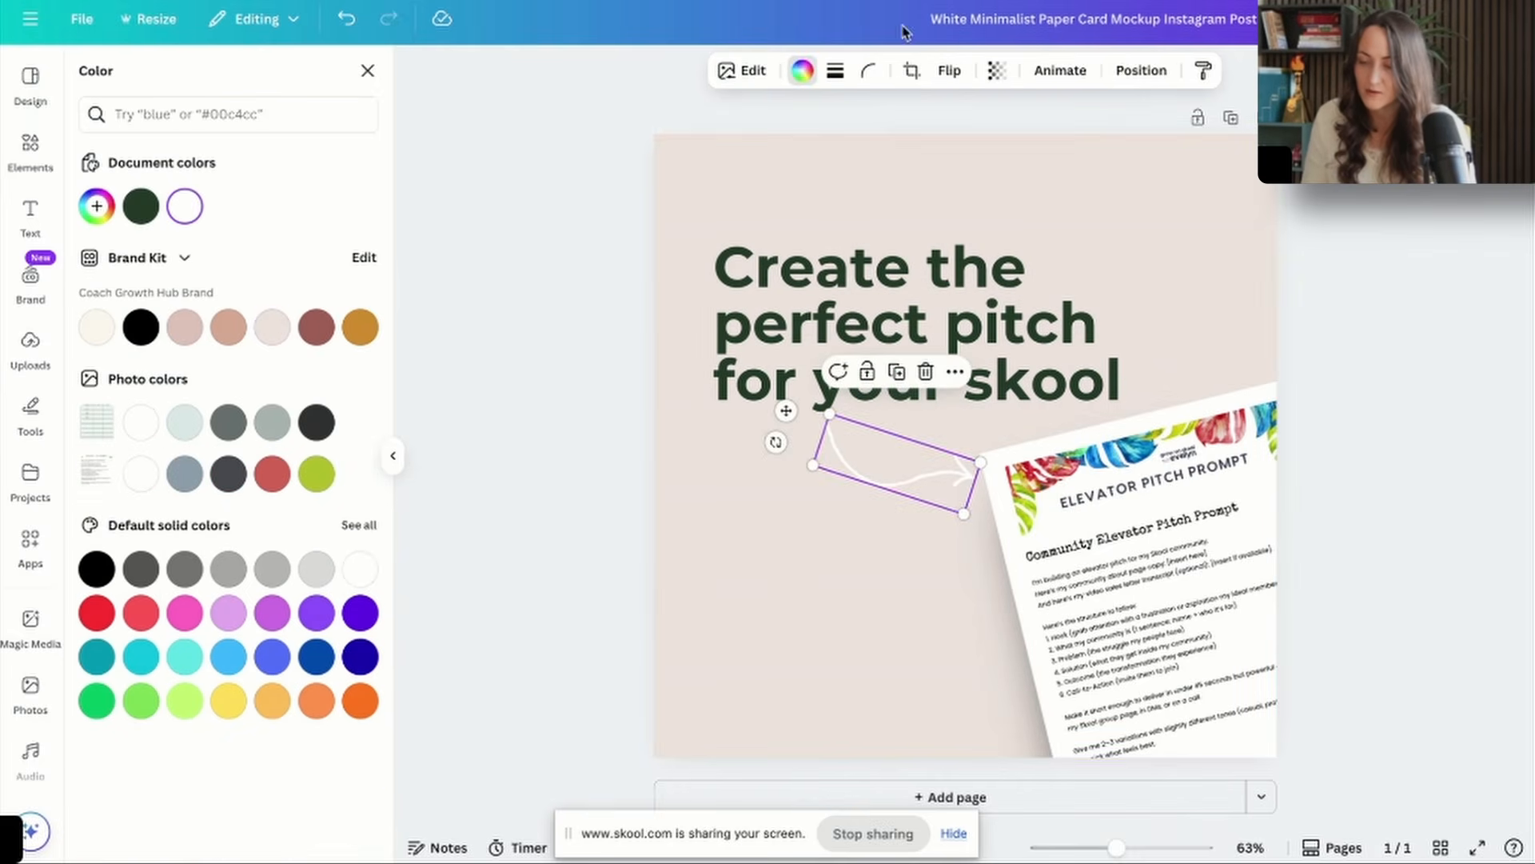
left_click(802, 70)
left_click(141, 206)
Set the page background to the red photo color and the headline text to white.
left_click(785, 694)
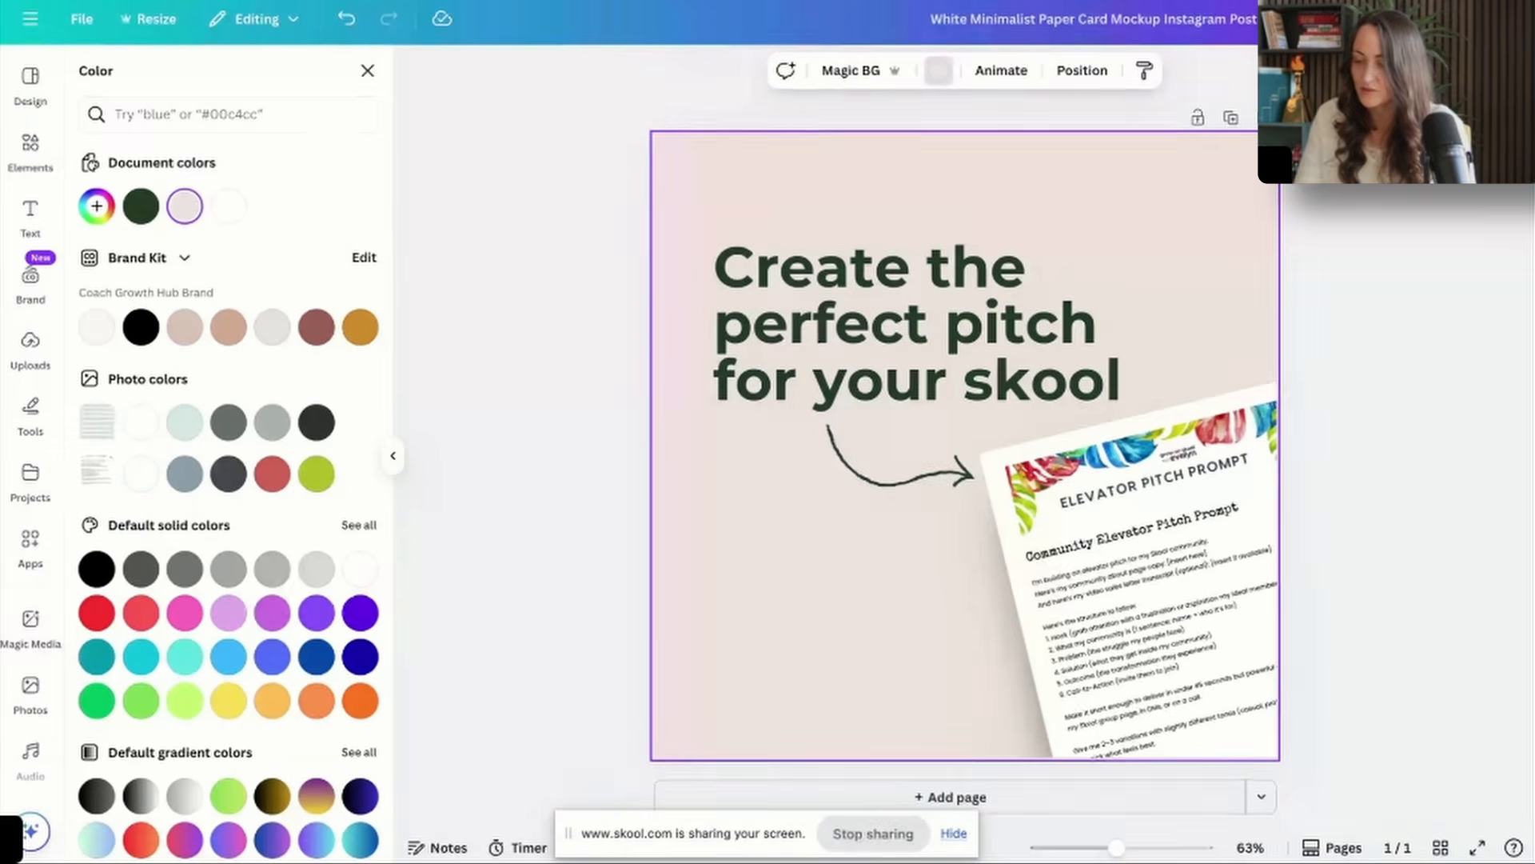
left_click(360, 570)
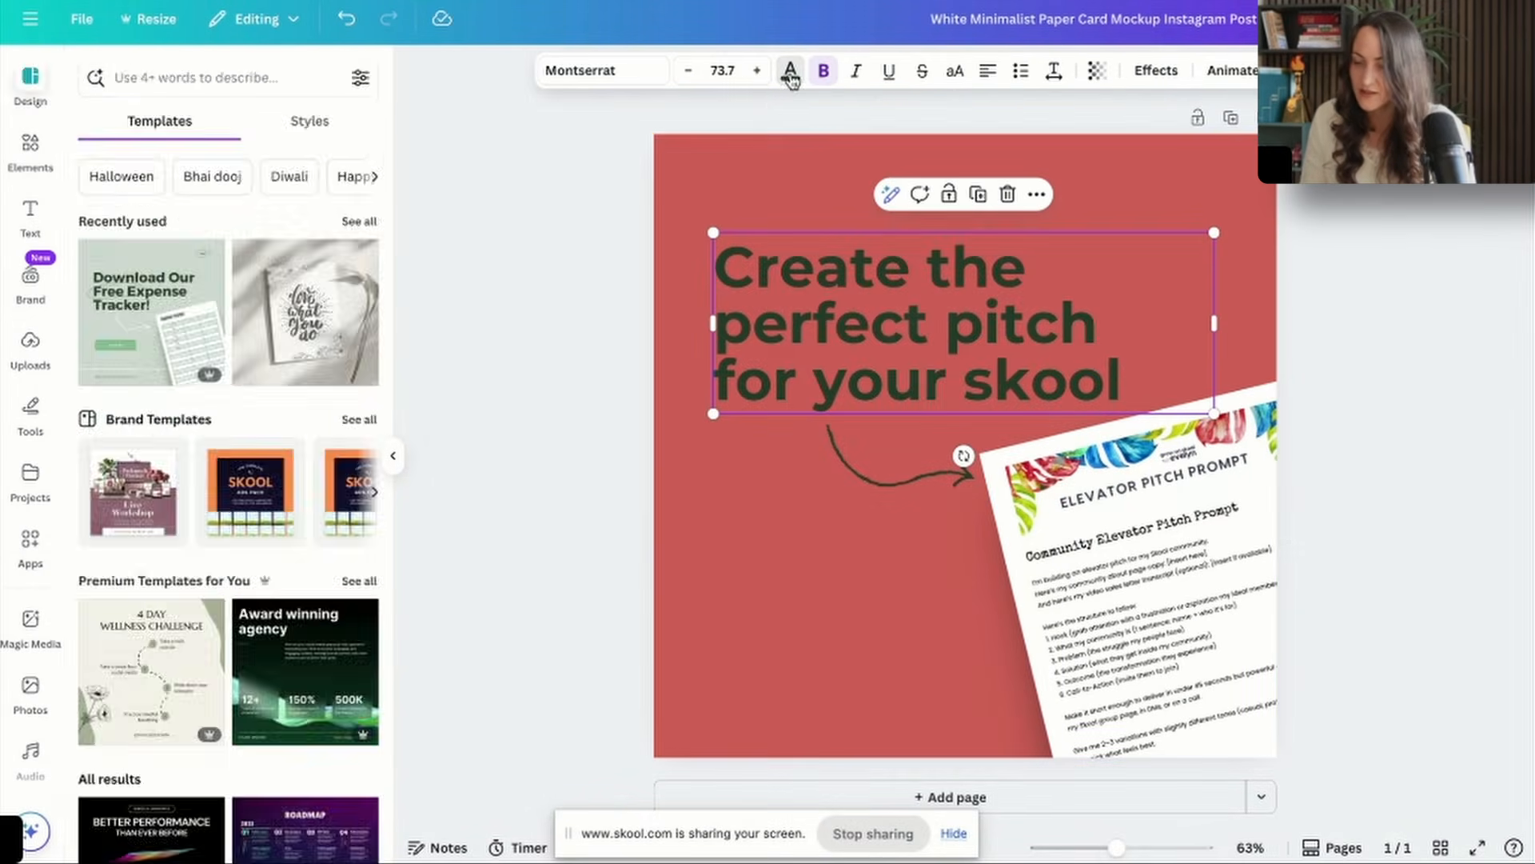
left_click(790, 70)
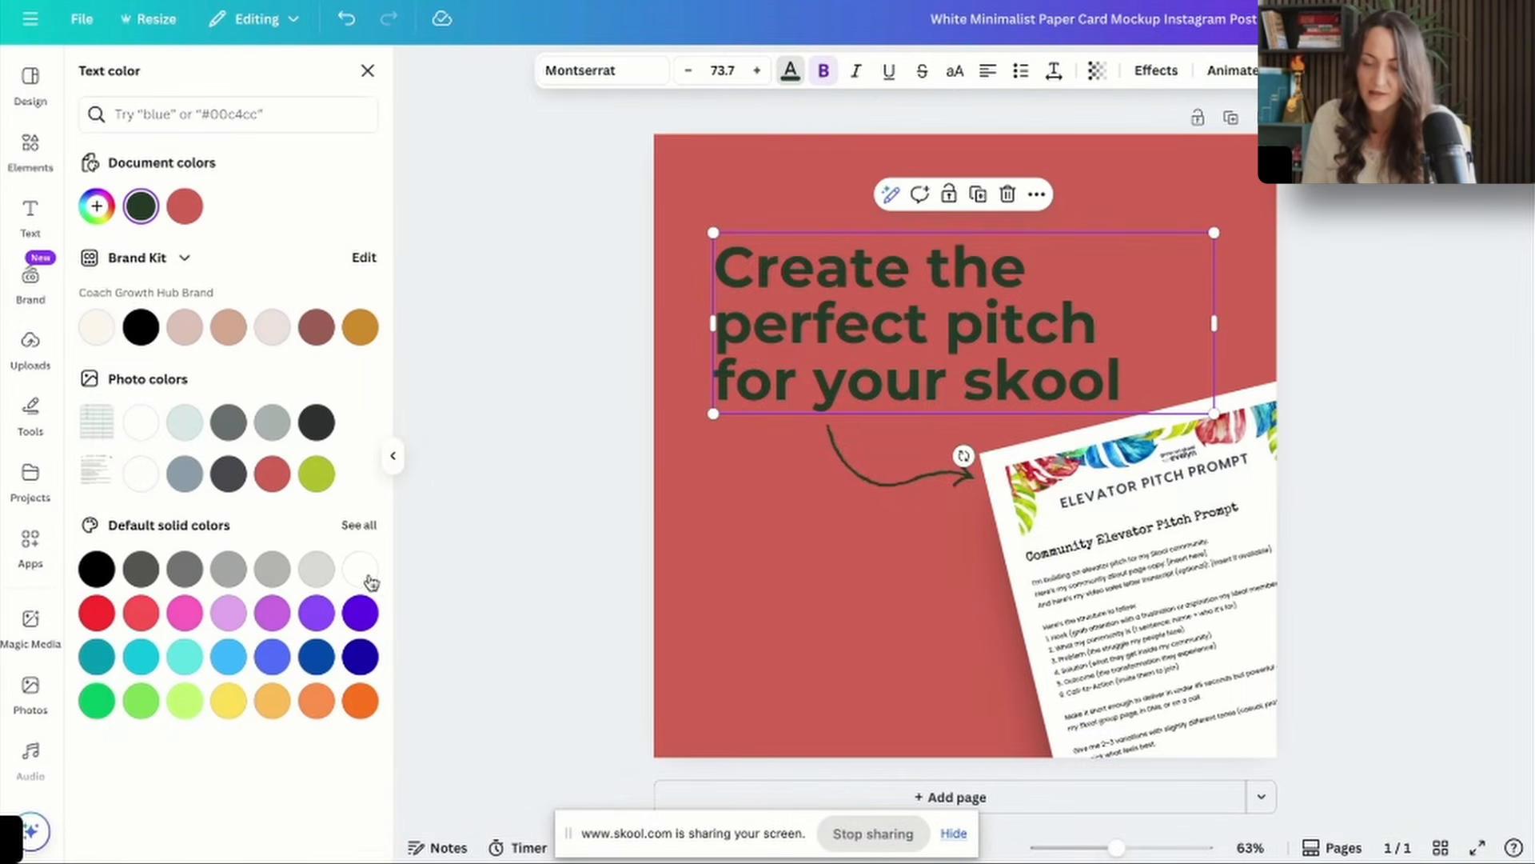
left_click(362, 571)
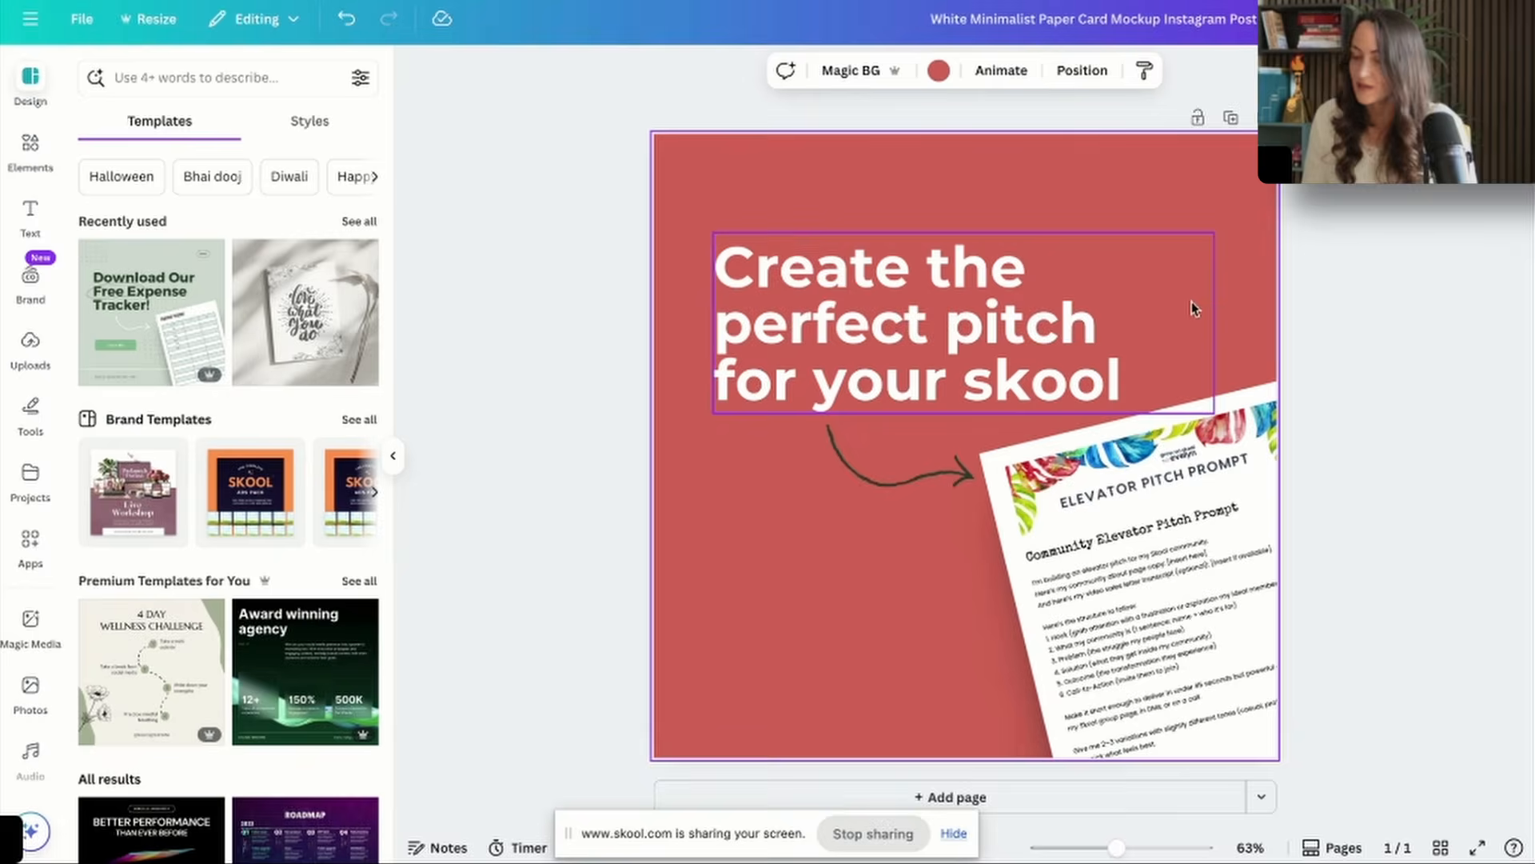
Switch to Skool, open the About page of the Skool Growth Free Training Hub and capture a screenshot of it.
left_click(960, 1)
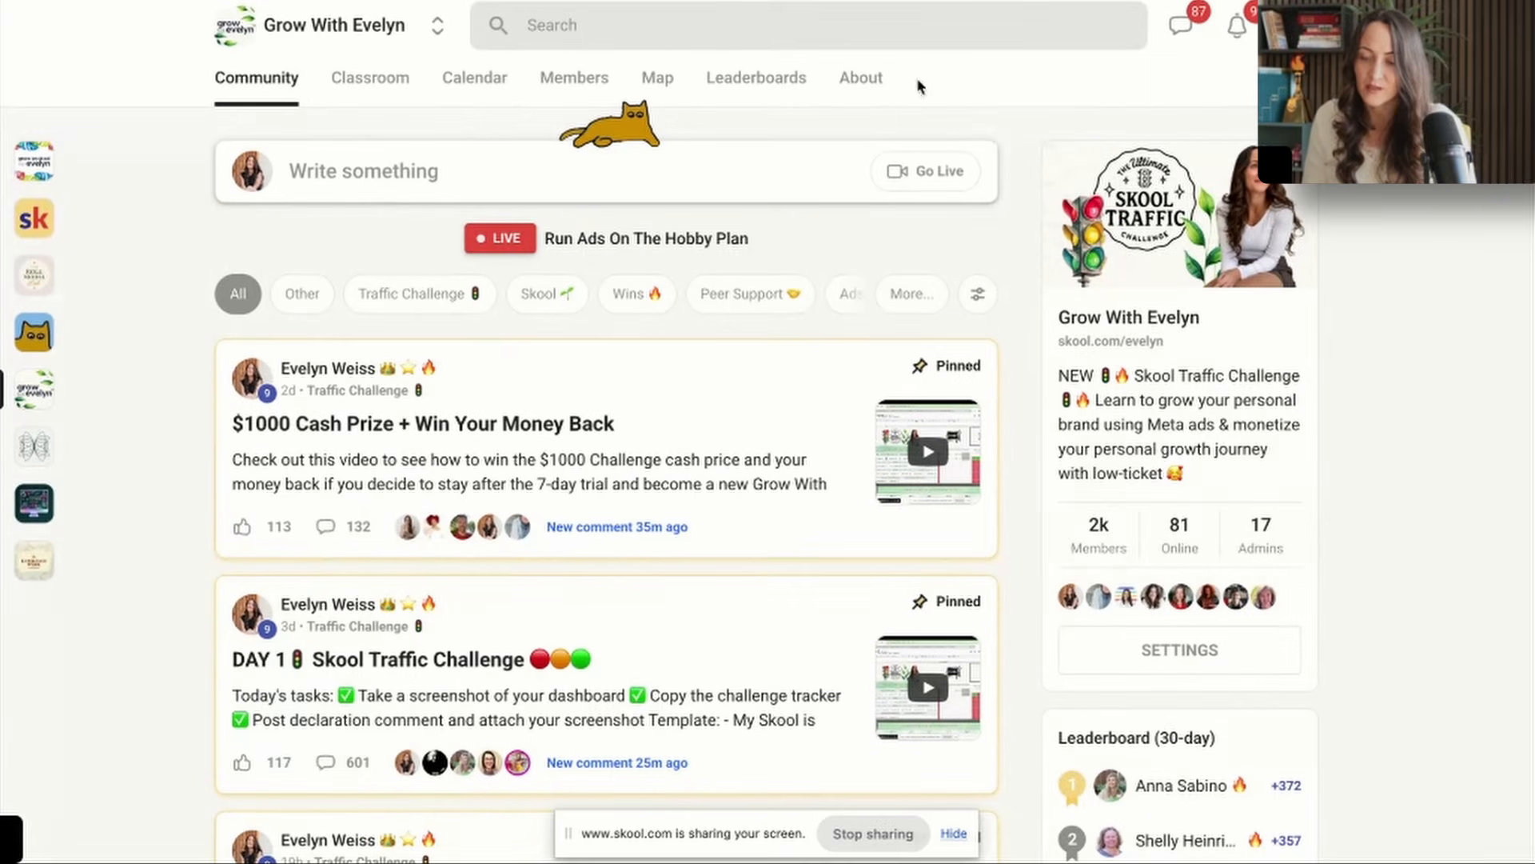
left_click(32, 165)
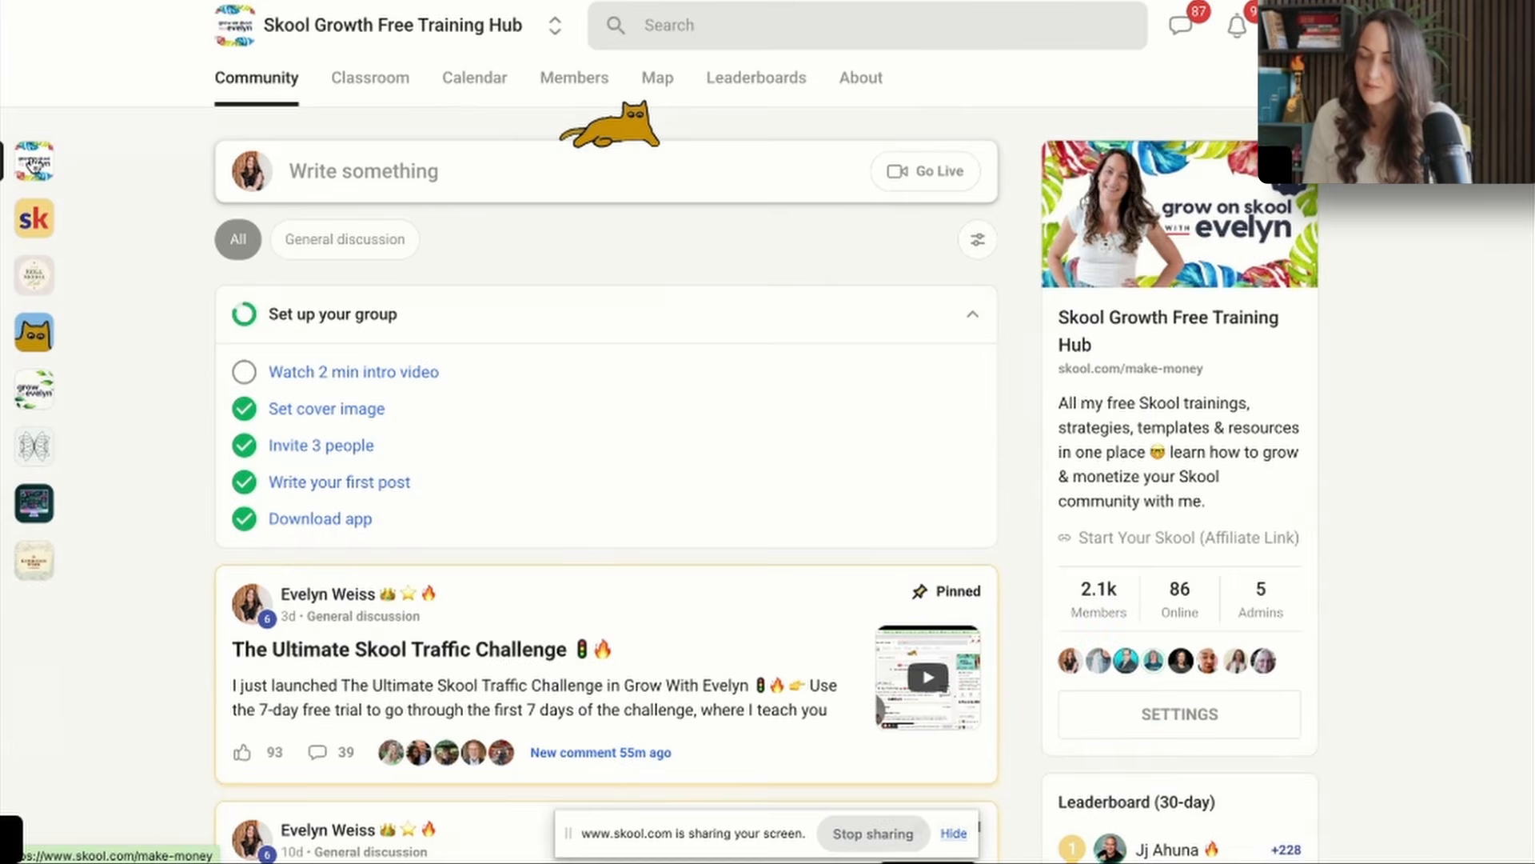
left_click(861, 79)
key("super+shift+4")
left_click_drag(202, 1, 1324, 821)
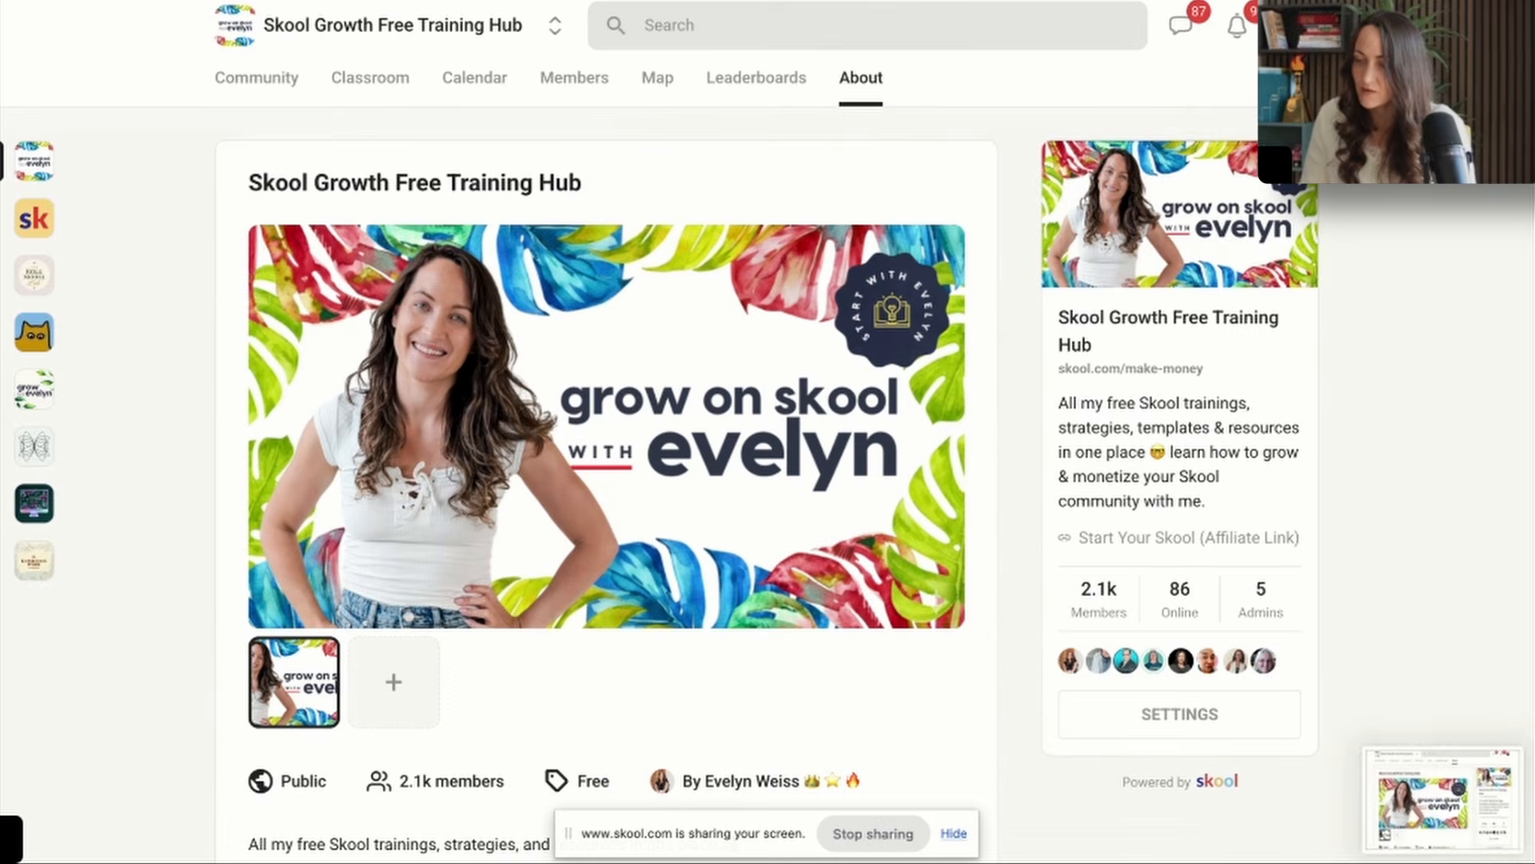
Switch back to Canva and insert the captured Skool About page screenshot into the design.
key("super+Tab")
left_click_drag(1439, 800, 753, 605)
Search the Canva elements for "laptop" and reposition and resize the graphic in the lower left of the page.
left_click(30, 148)
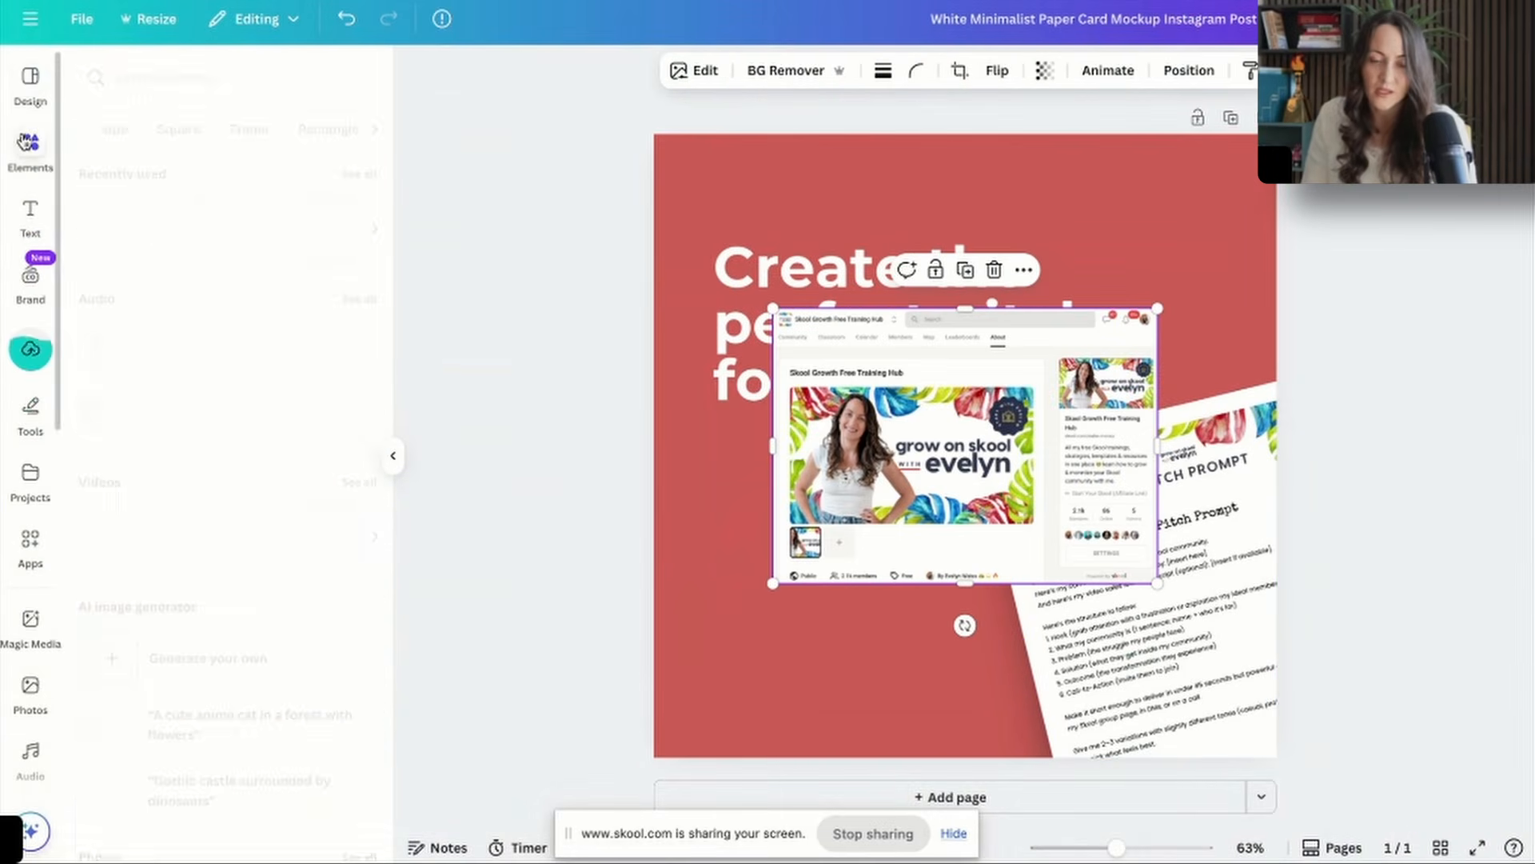
type("laptop")
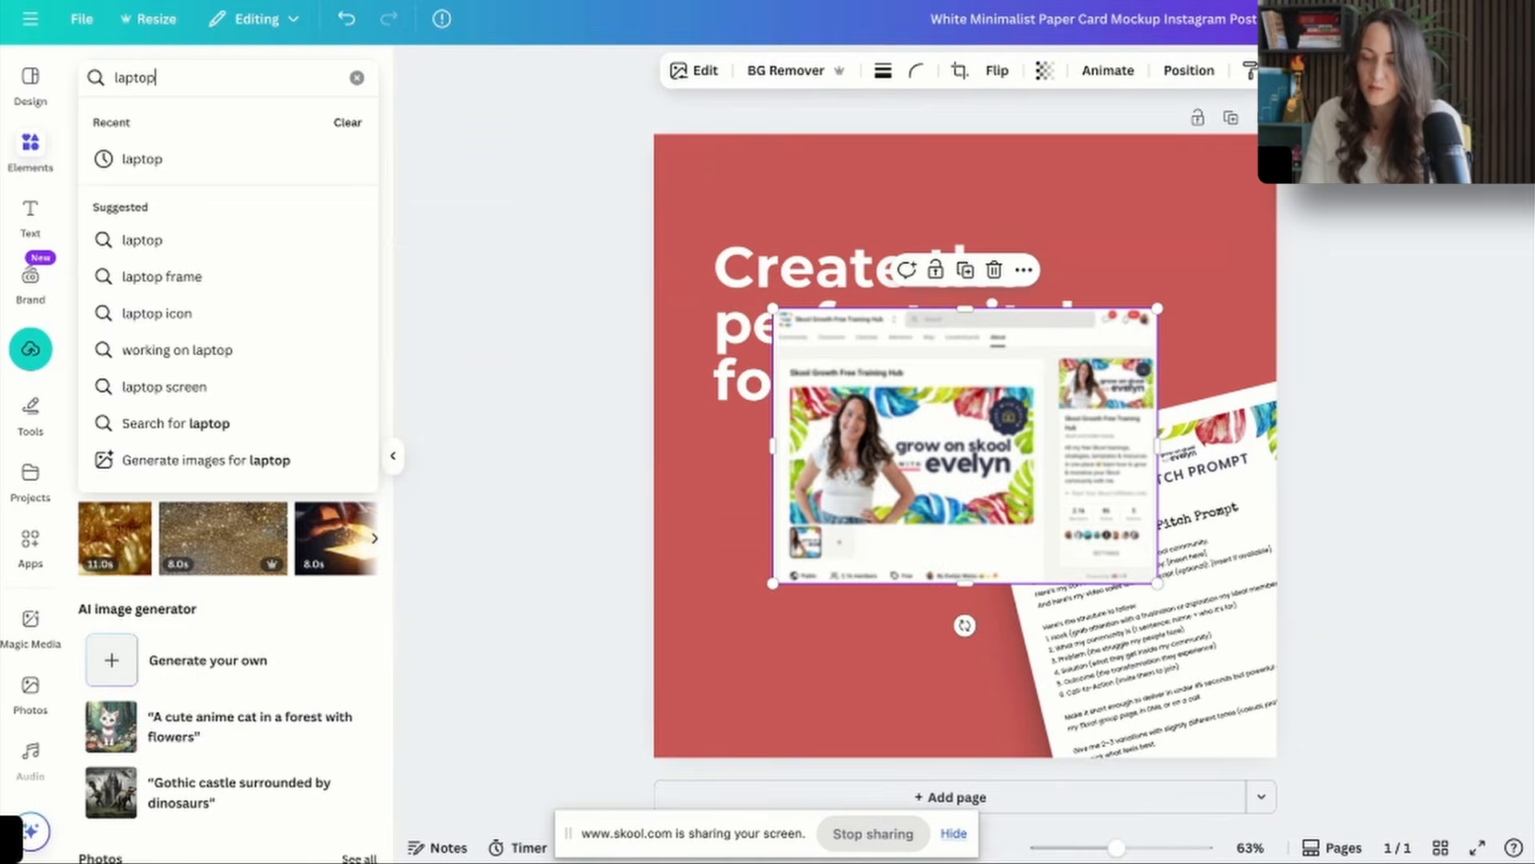
key("Return")
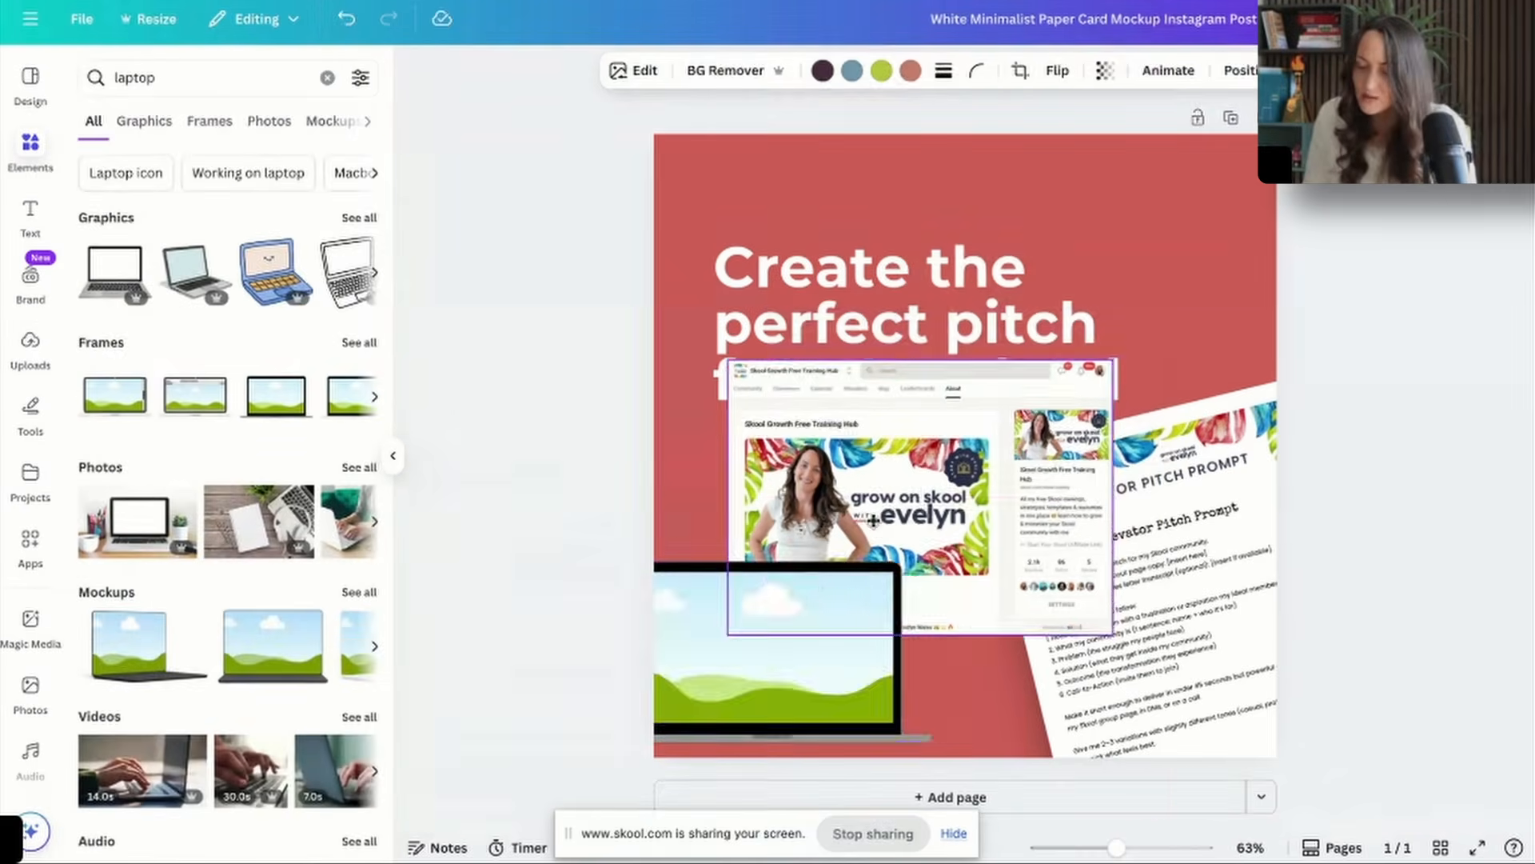
left_click_drag(873, 521, 790, 645)
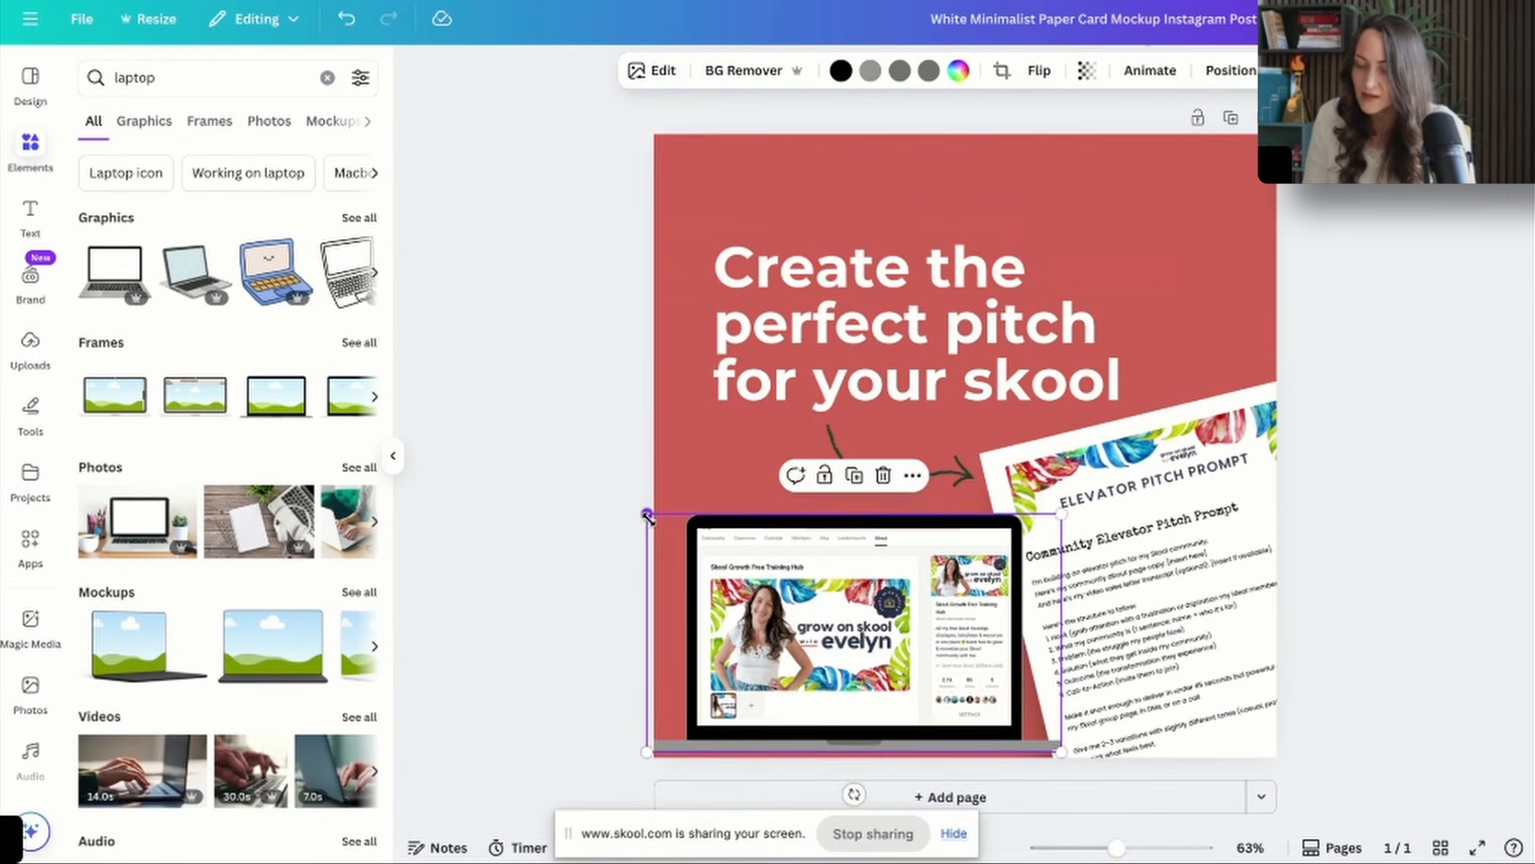
left_click_drag(646, 516, 662, 532)
left_click(1320, 520)
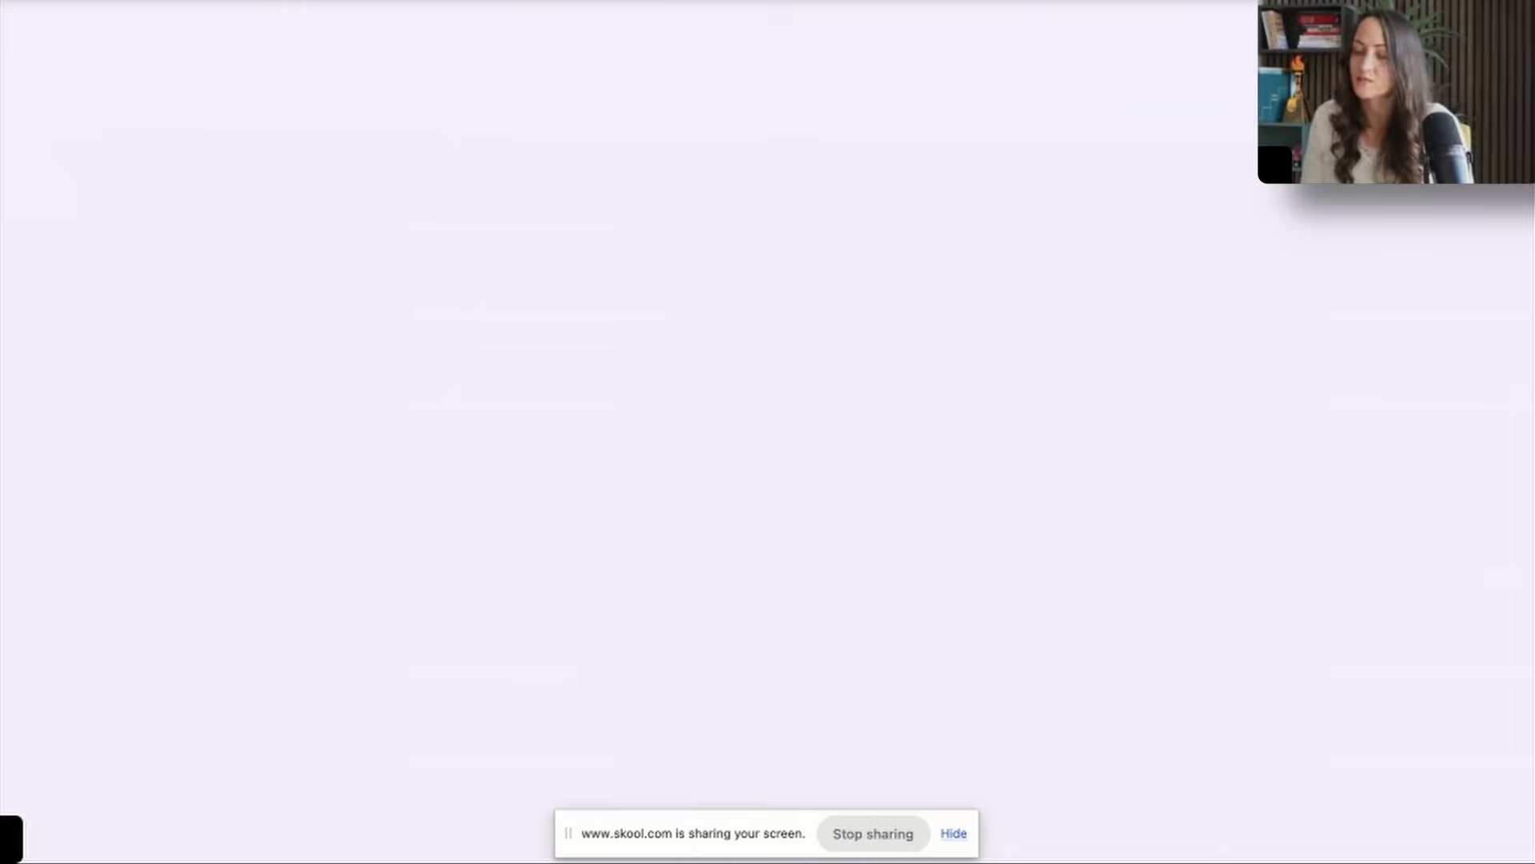
Search the Canva elements for "plant desk", layer the chosen plant photo behind the laptop and reposition the laptop graphic.
key("Escape")
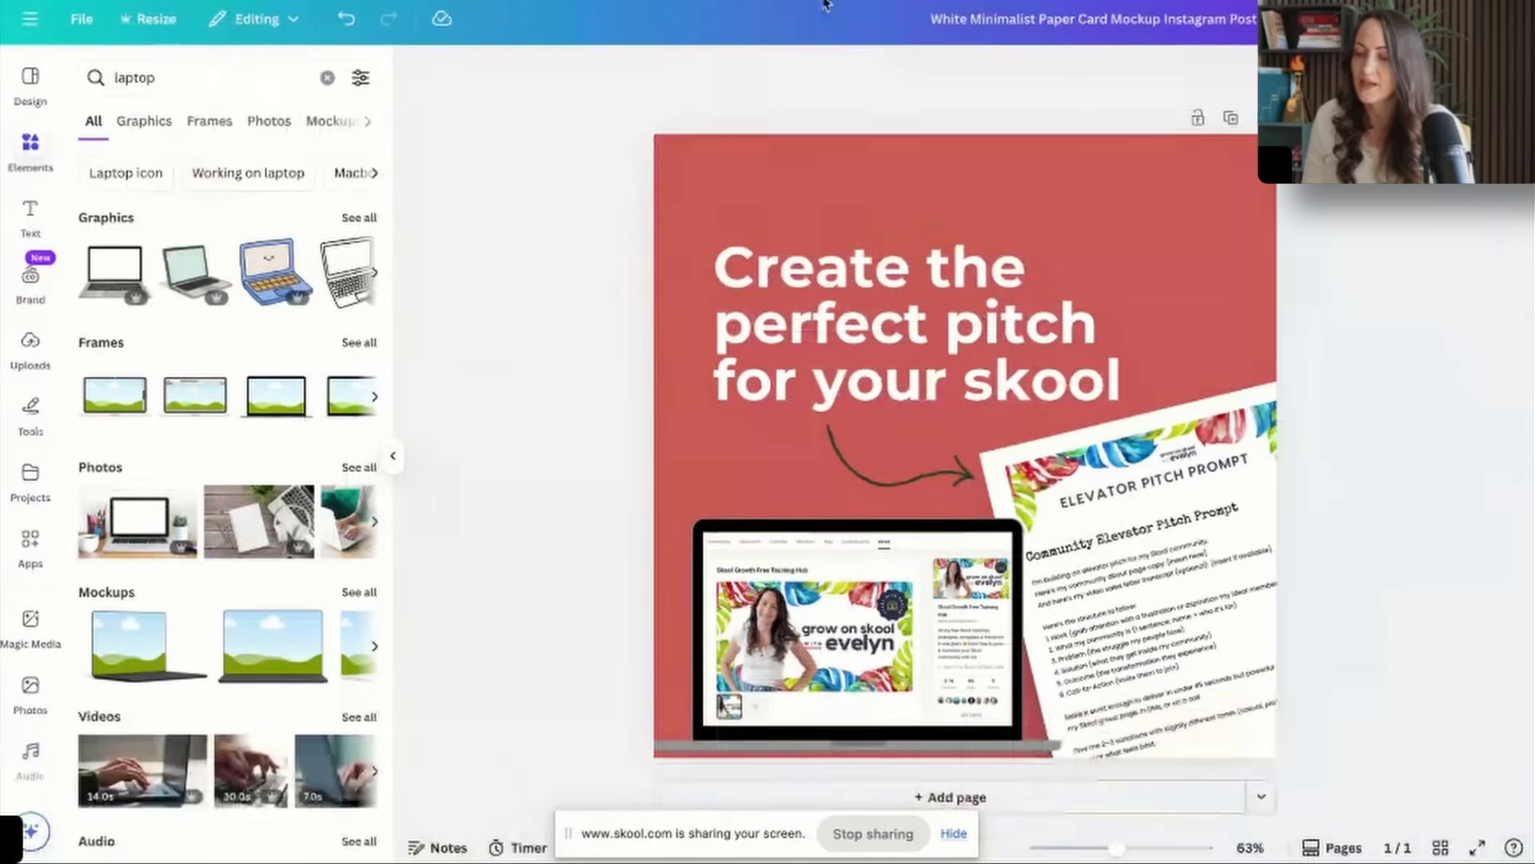
triple_click(160, 84)
type("plant desk")
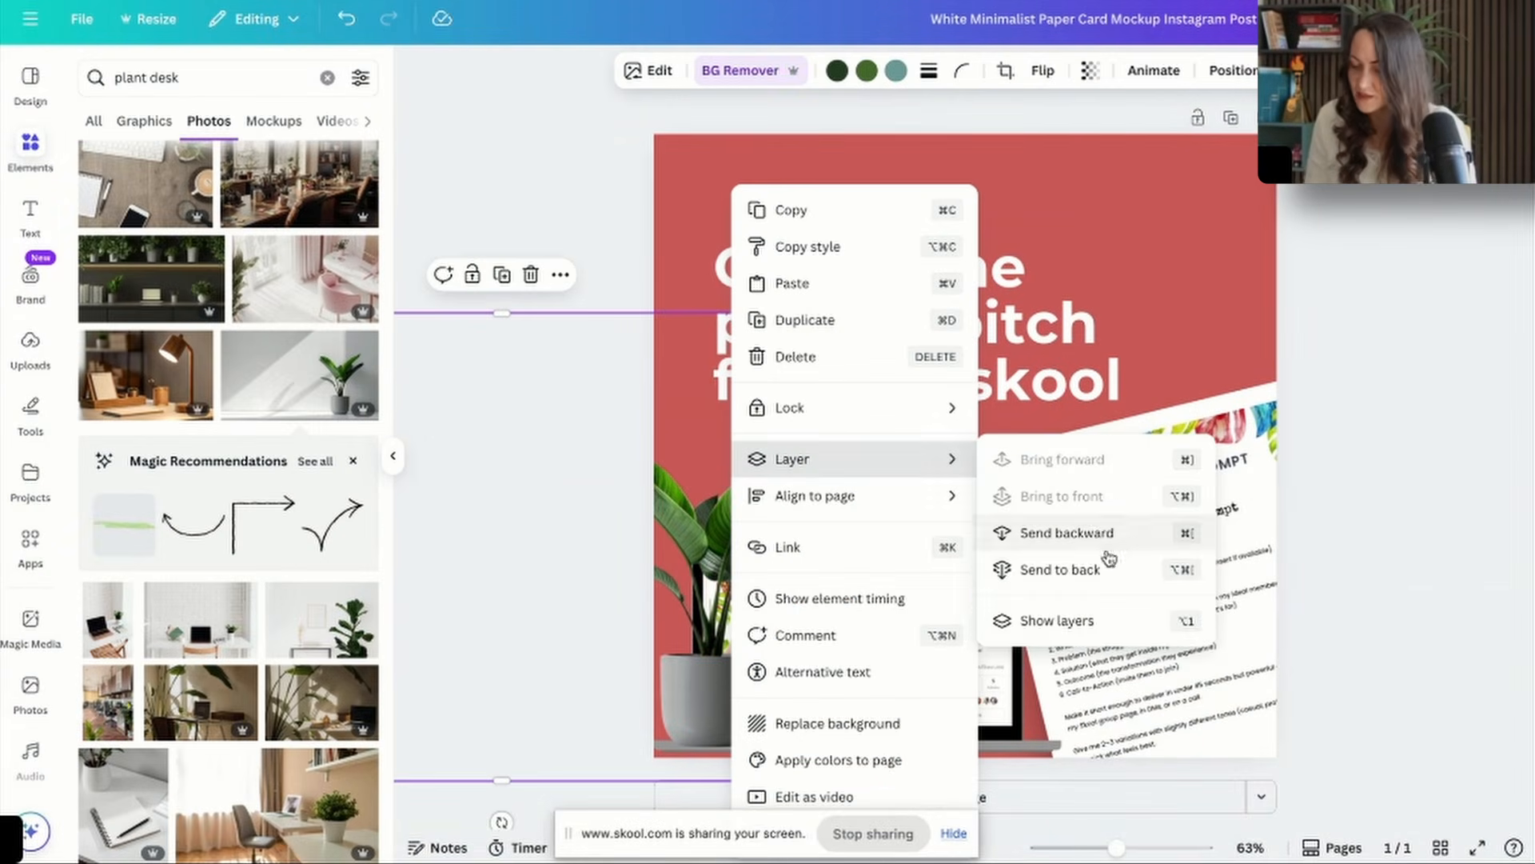
left_click(1107, 532)
left_click(868, 702)
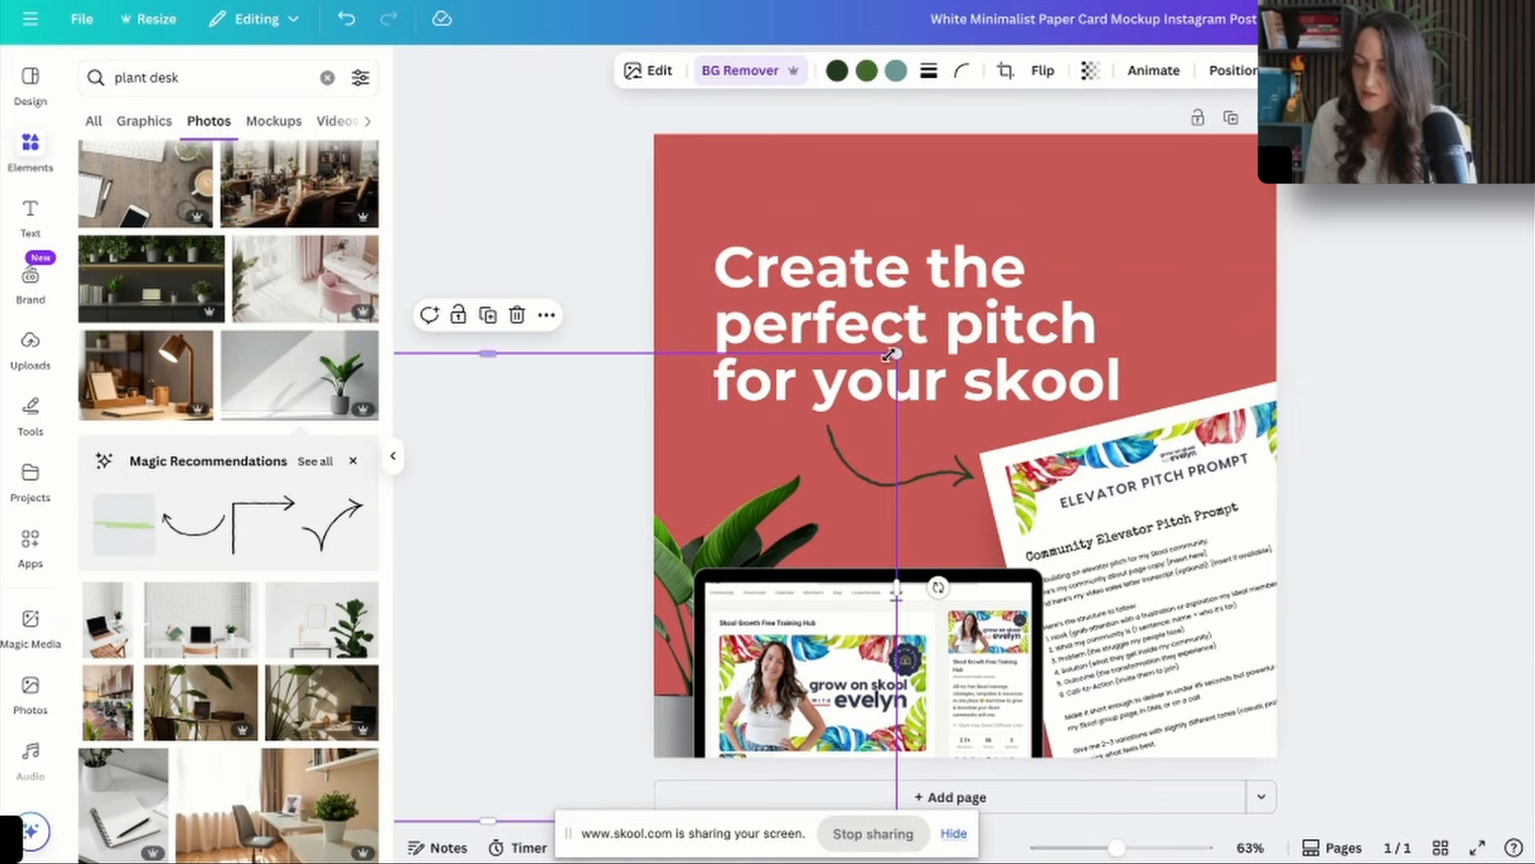
left_click_drag(897, 352, 938, 328)
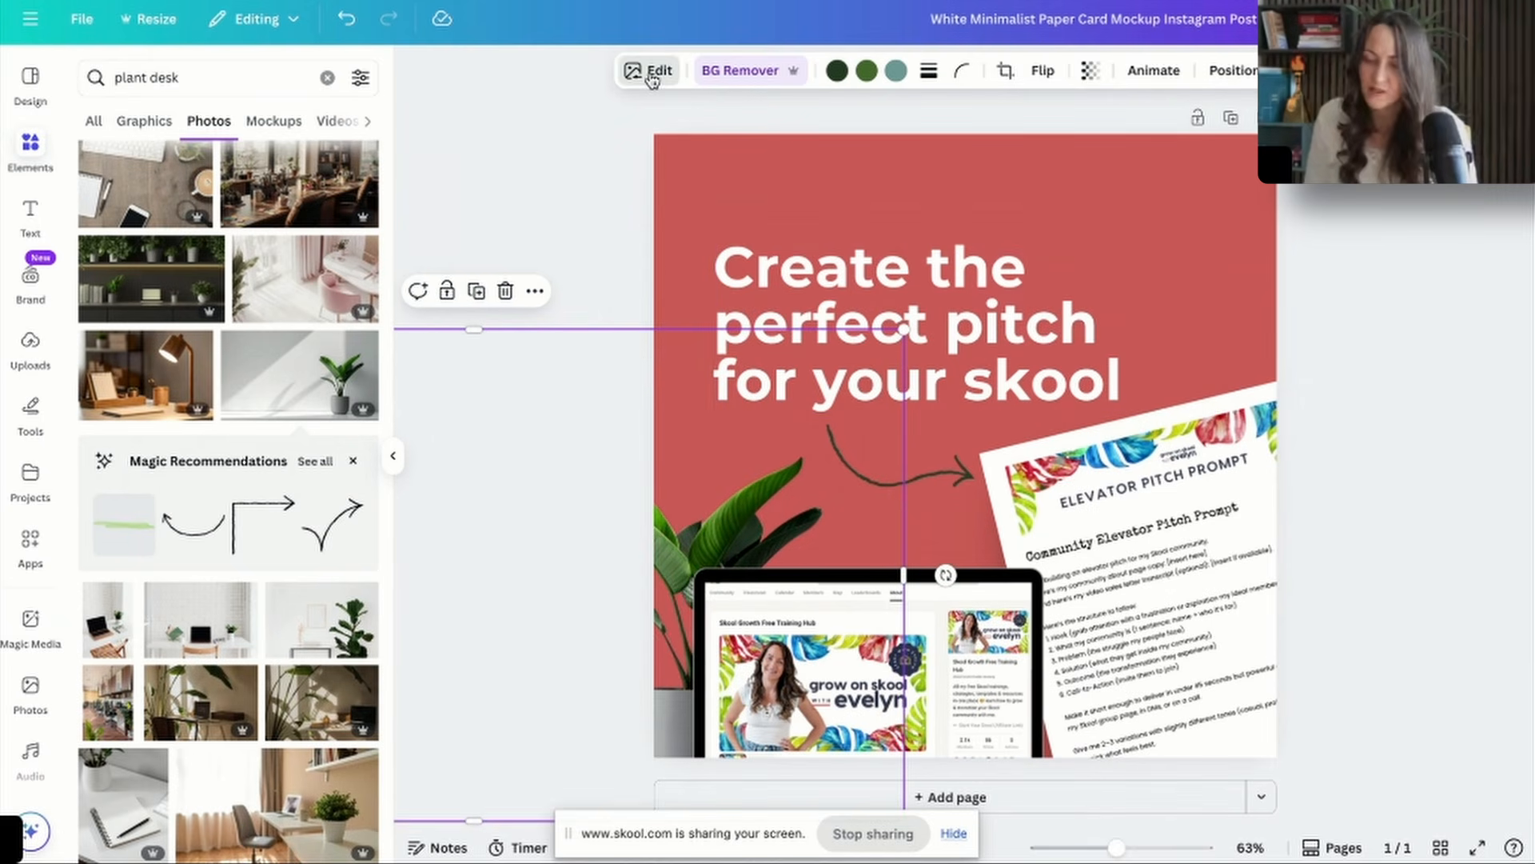
Open the plant photo's image adjustments and move the headline slightly higher on the page.
left_click(652, 74)
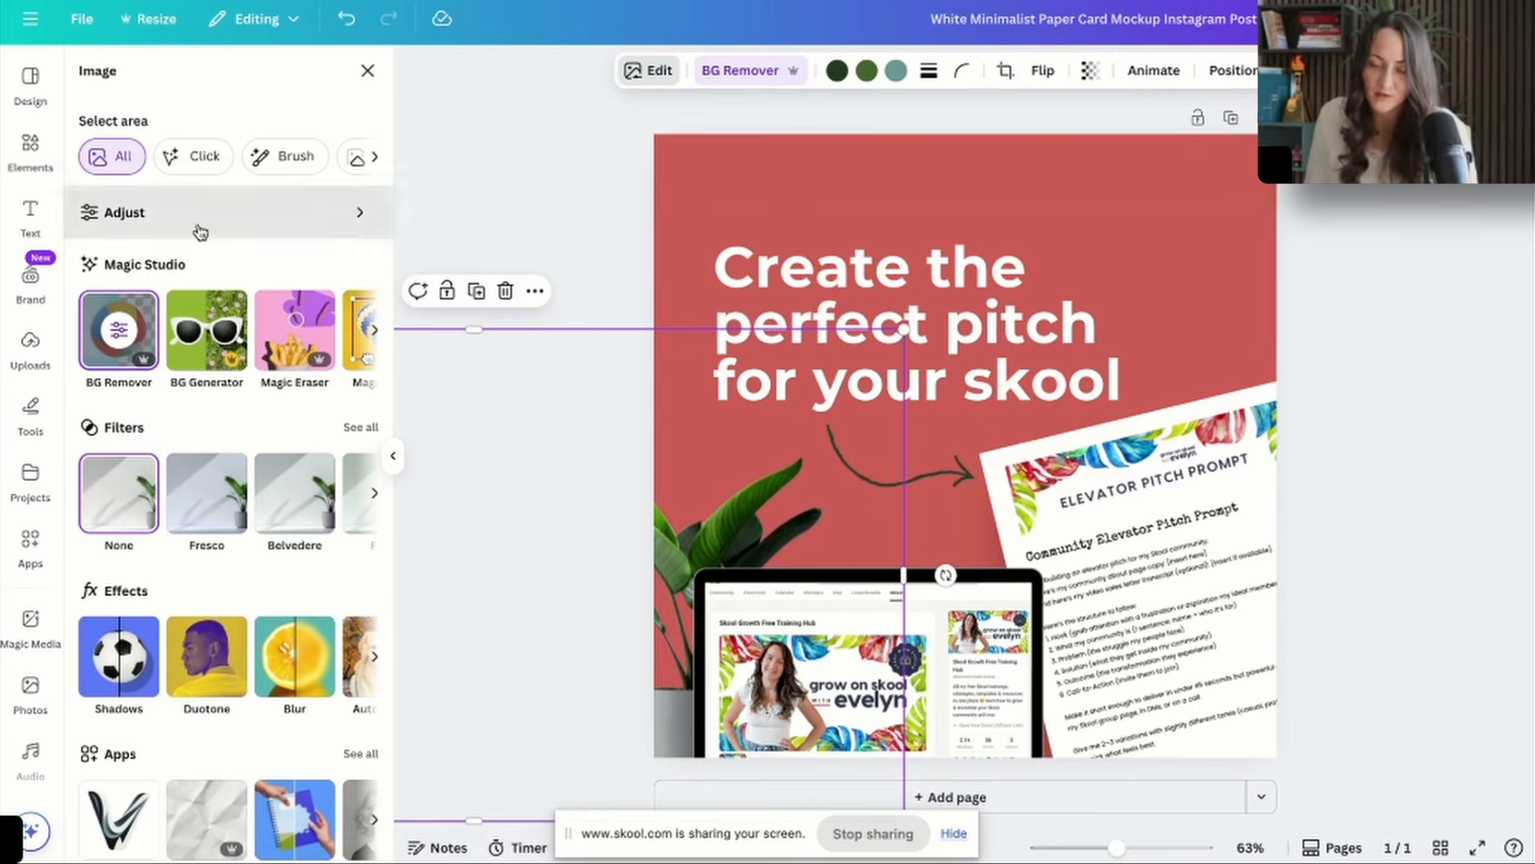
left_click(200, 230)
left_click(220, 196)
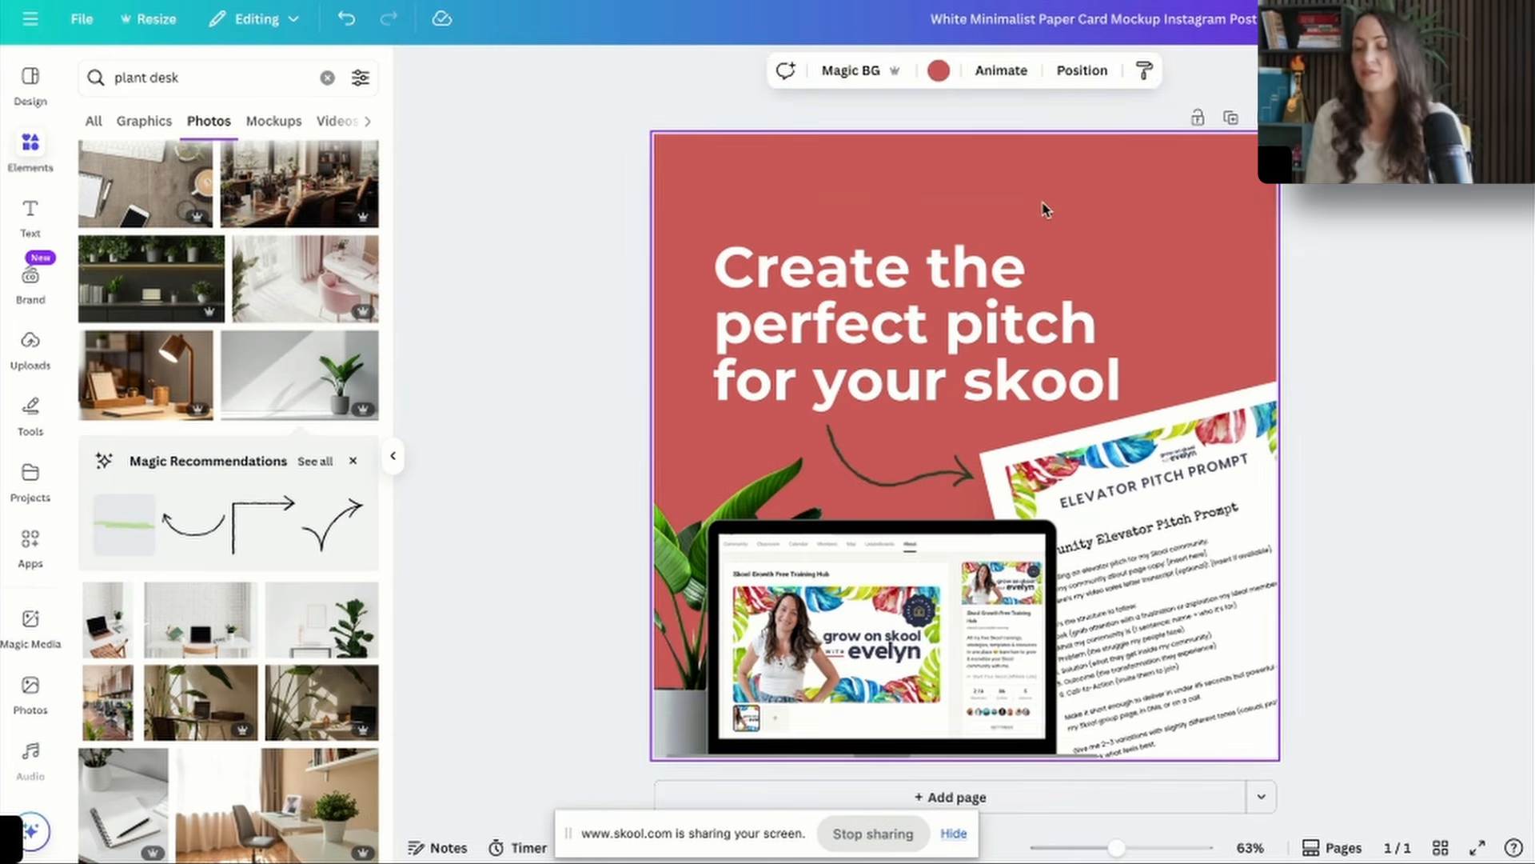
left_click(946, 323)
left_click(1224, 189)
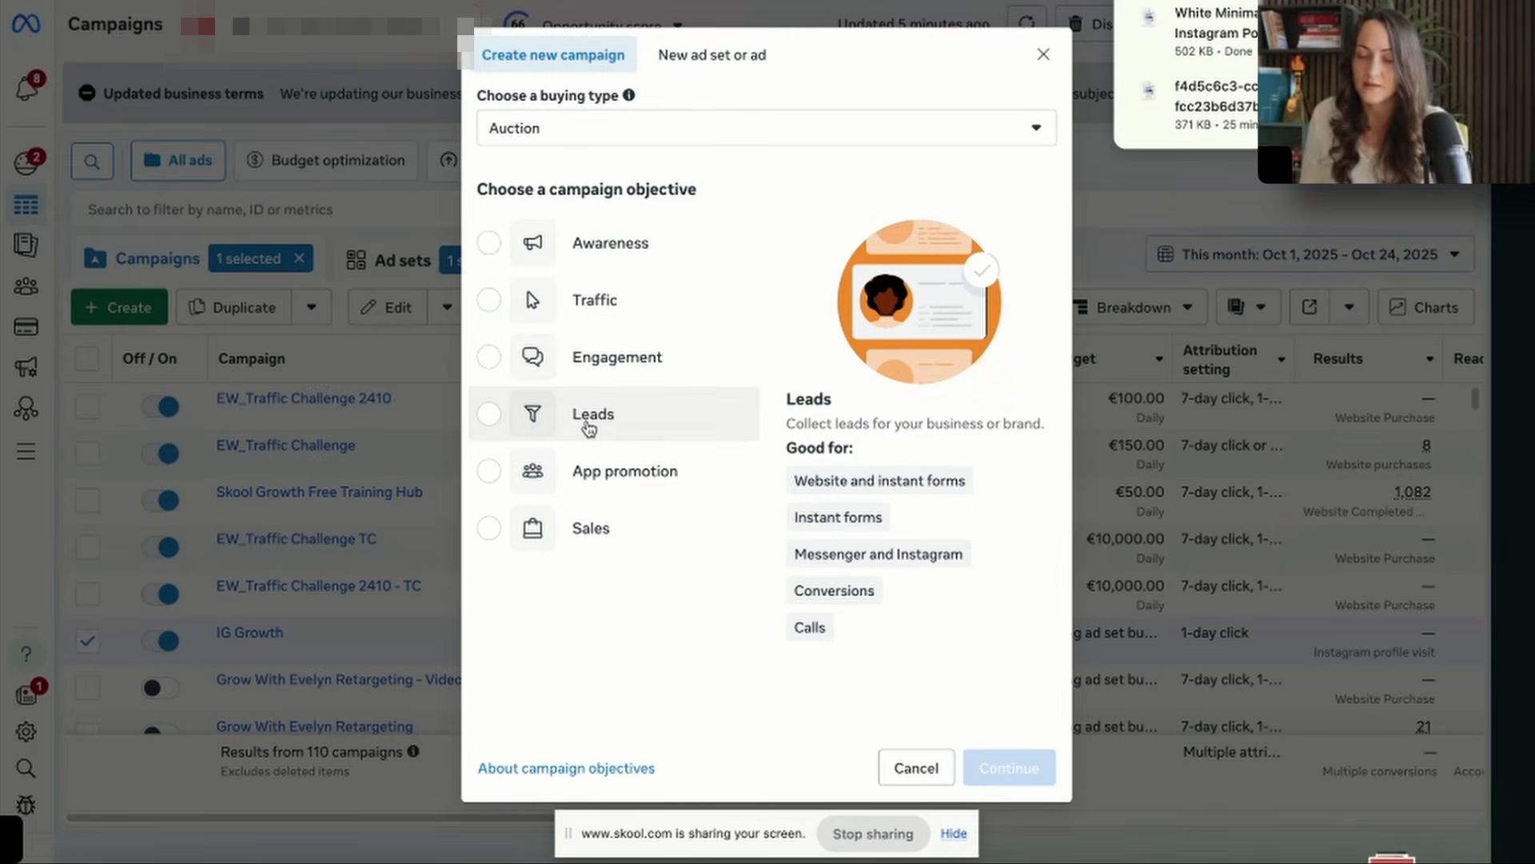
left_click(542, 440)
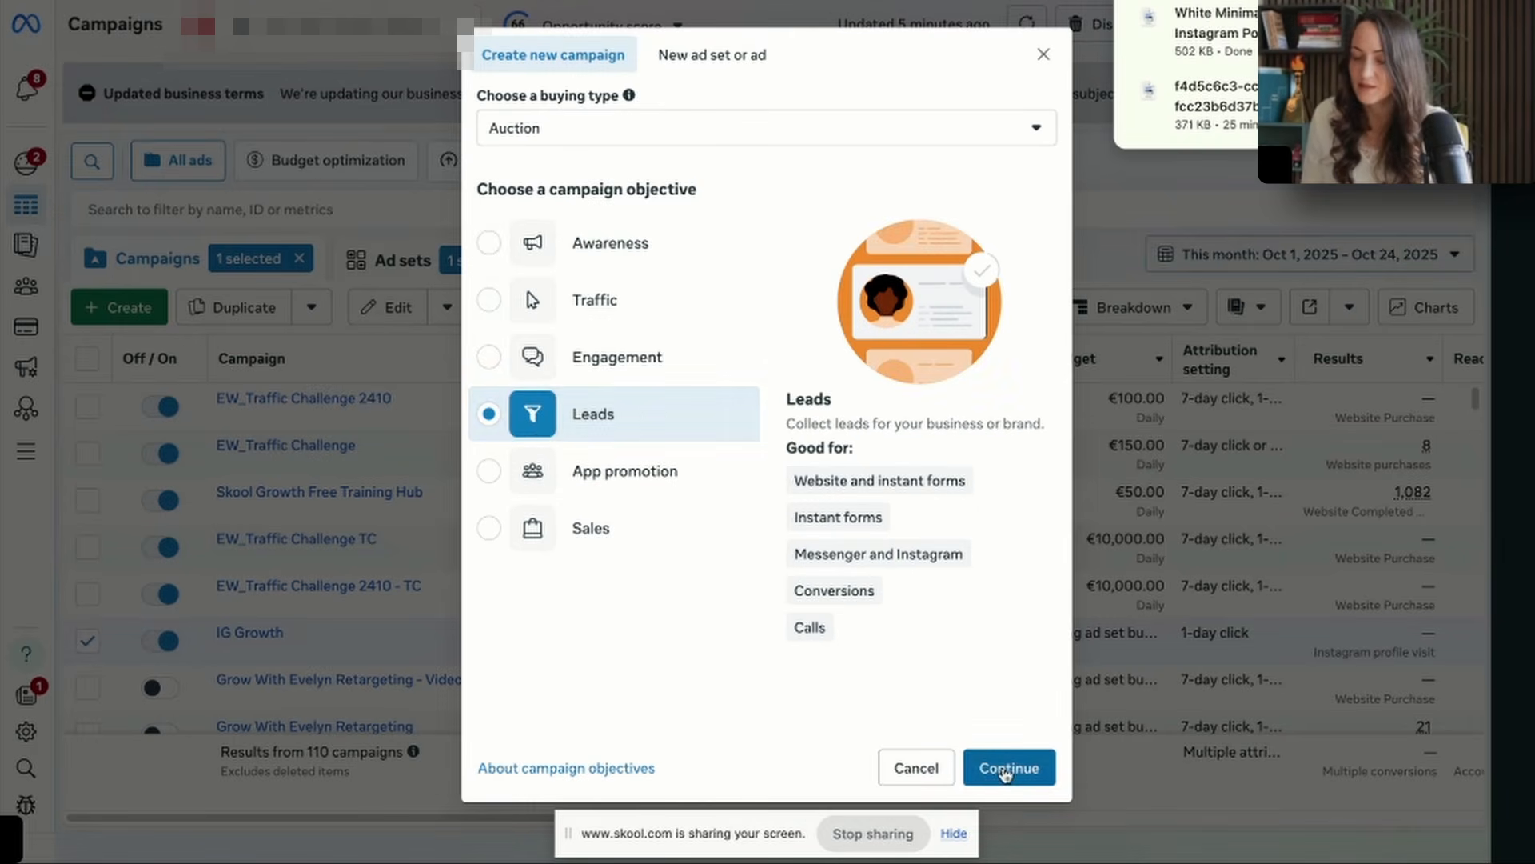
Switch to Meta Ads Manager, create a Leads campaign and name it "EW_Elevator Pitch Tempalte".
left_click(1003, 769)
type("Eleva")
key("ctrl+a")
type("EW_Elevator Pit")
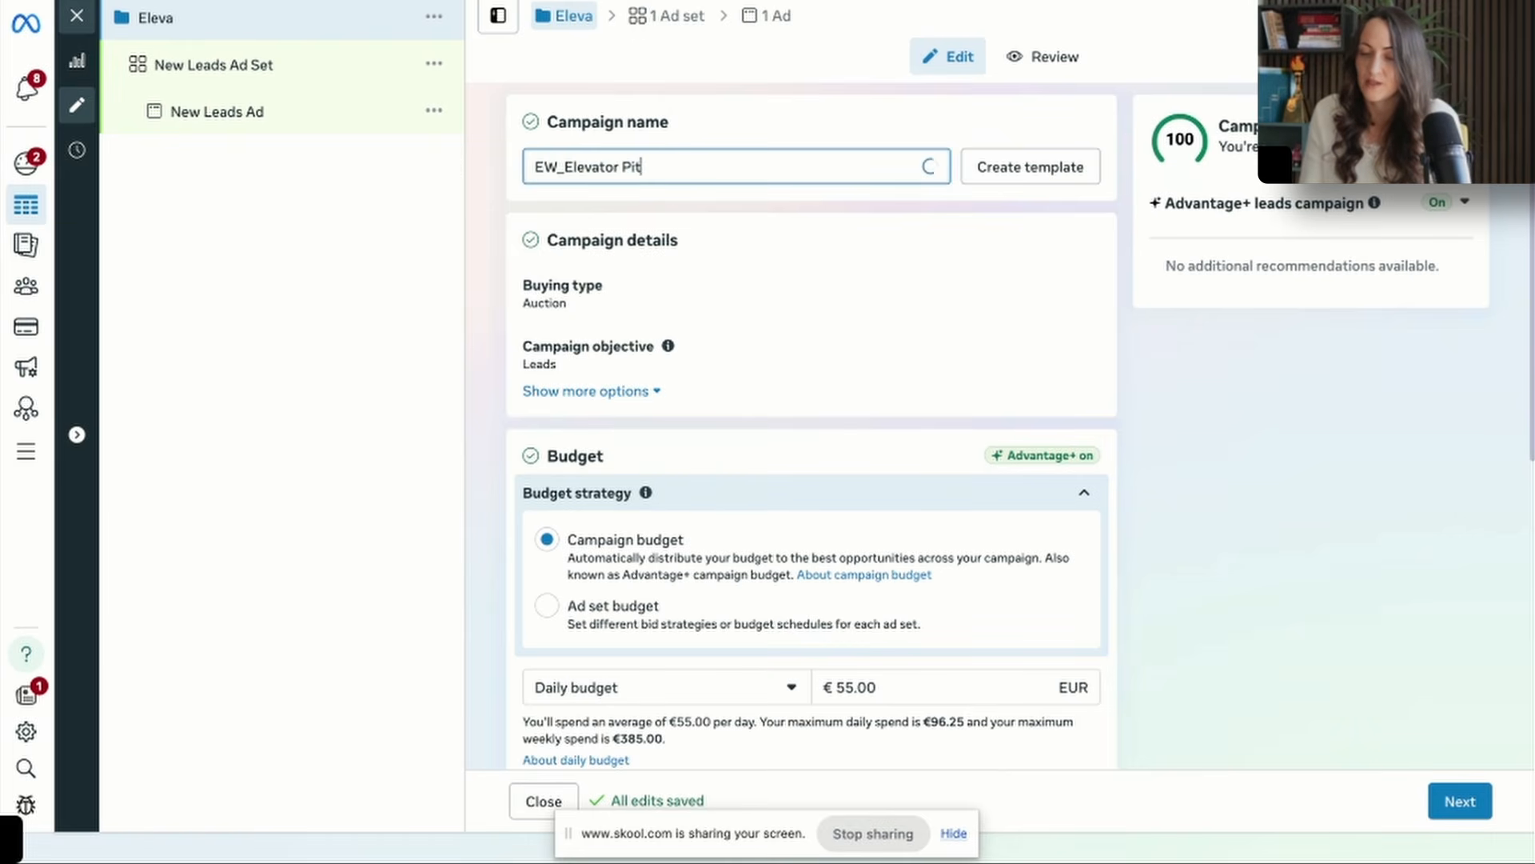
type("ch Tempalte")
Set the campaign's daily budget to €25.00 and continue to the ad set.
scroll(935, 512, "down", 3)
left_click_drag(880, 512, 840, 515)
type("5")
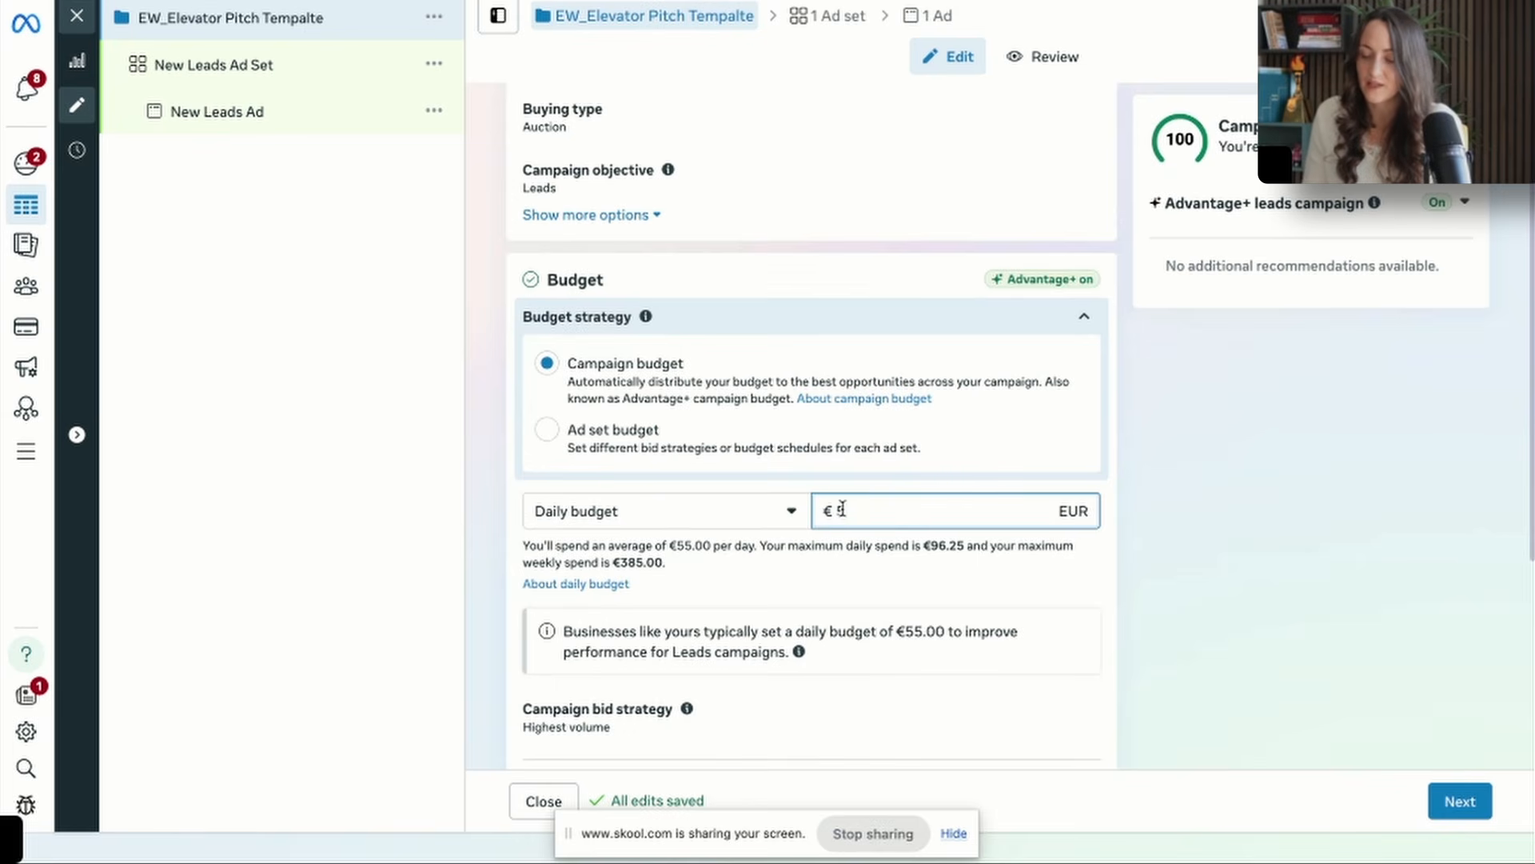
left_click(1440, 543)
scroll(1443, 538, "down", 5)
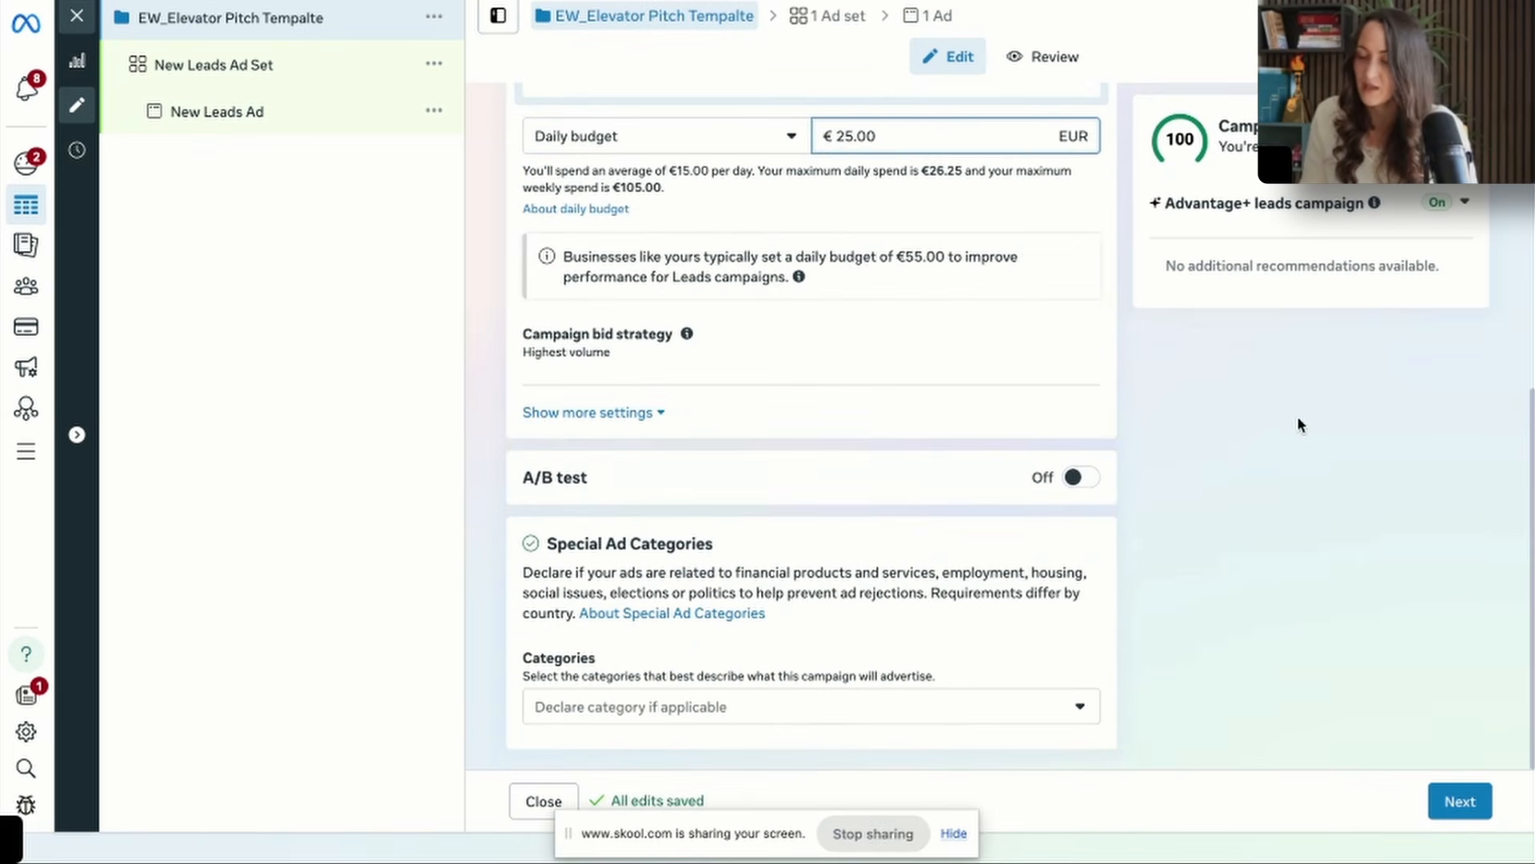
left_click(1457, 800)
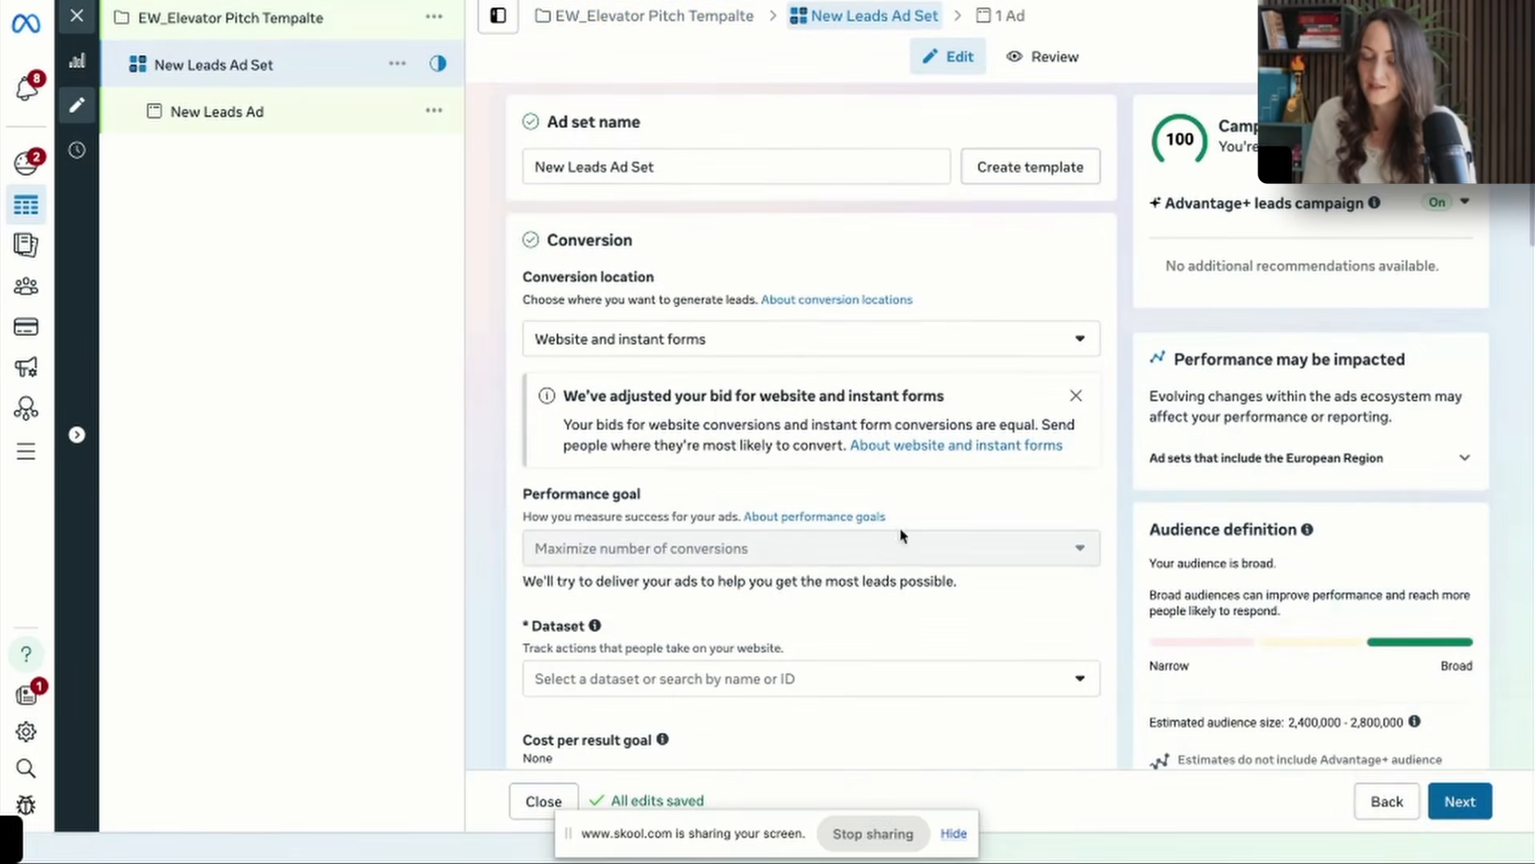
Set the conversion location to Instant forms and Messenger and select the coaching business's Facebook Page.
left_click(702, 345)
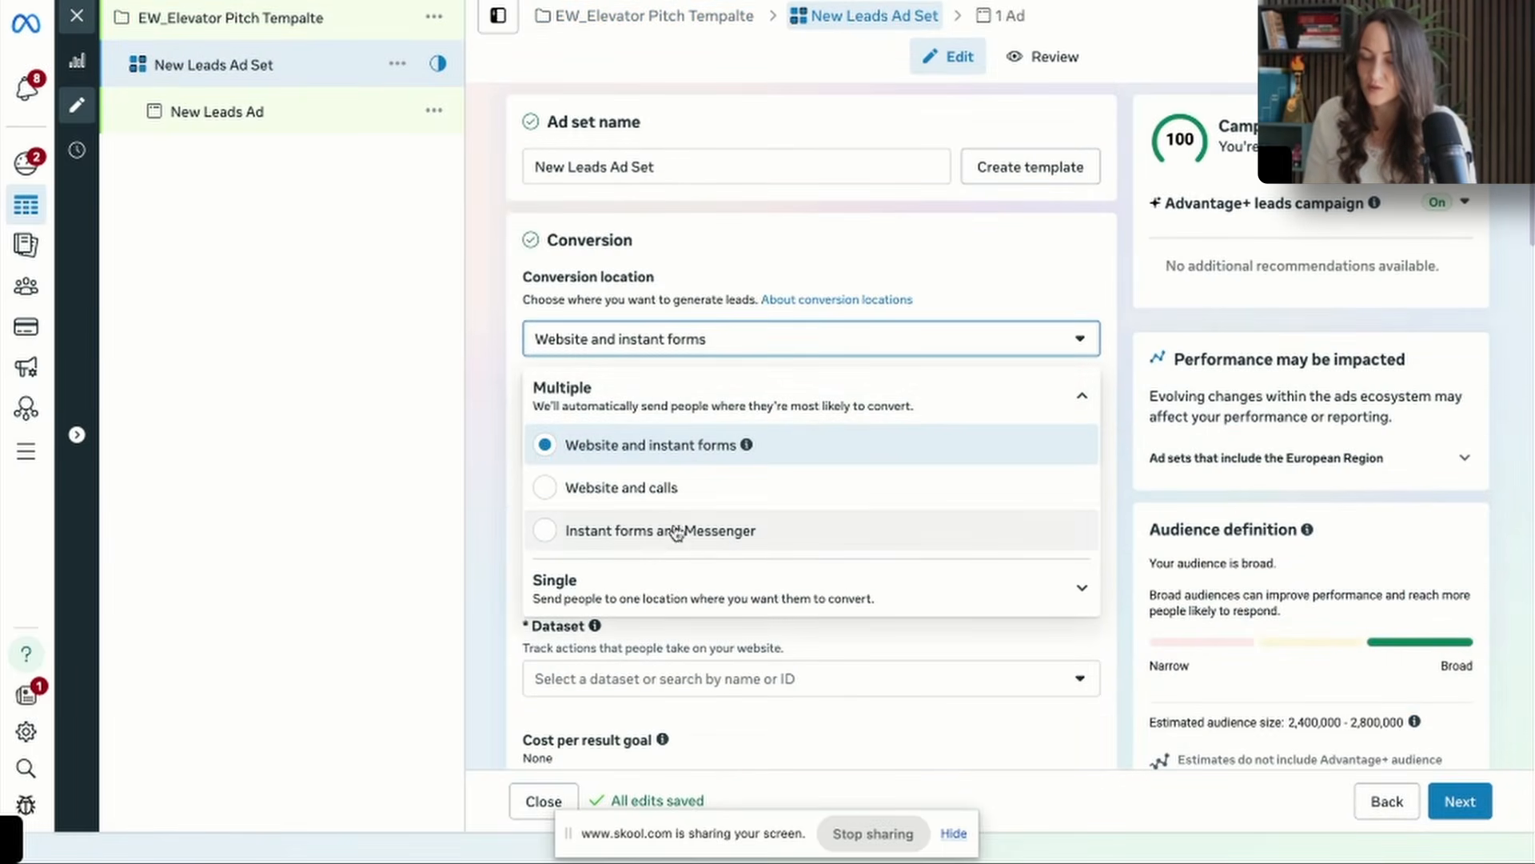
left_click(674, 531)
left_click(681, 444)
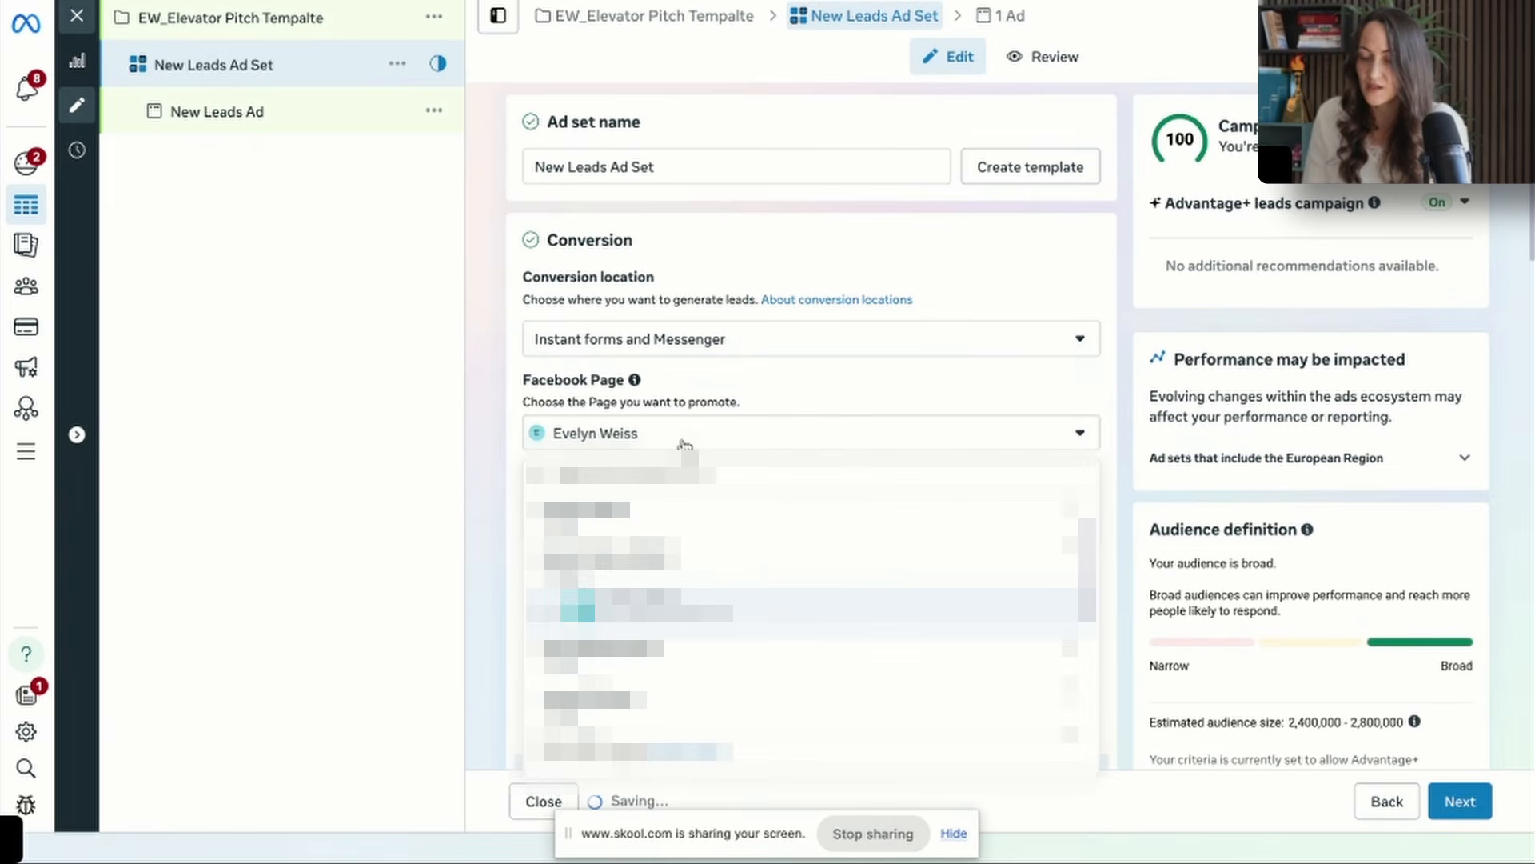
left_click(691, 571)
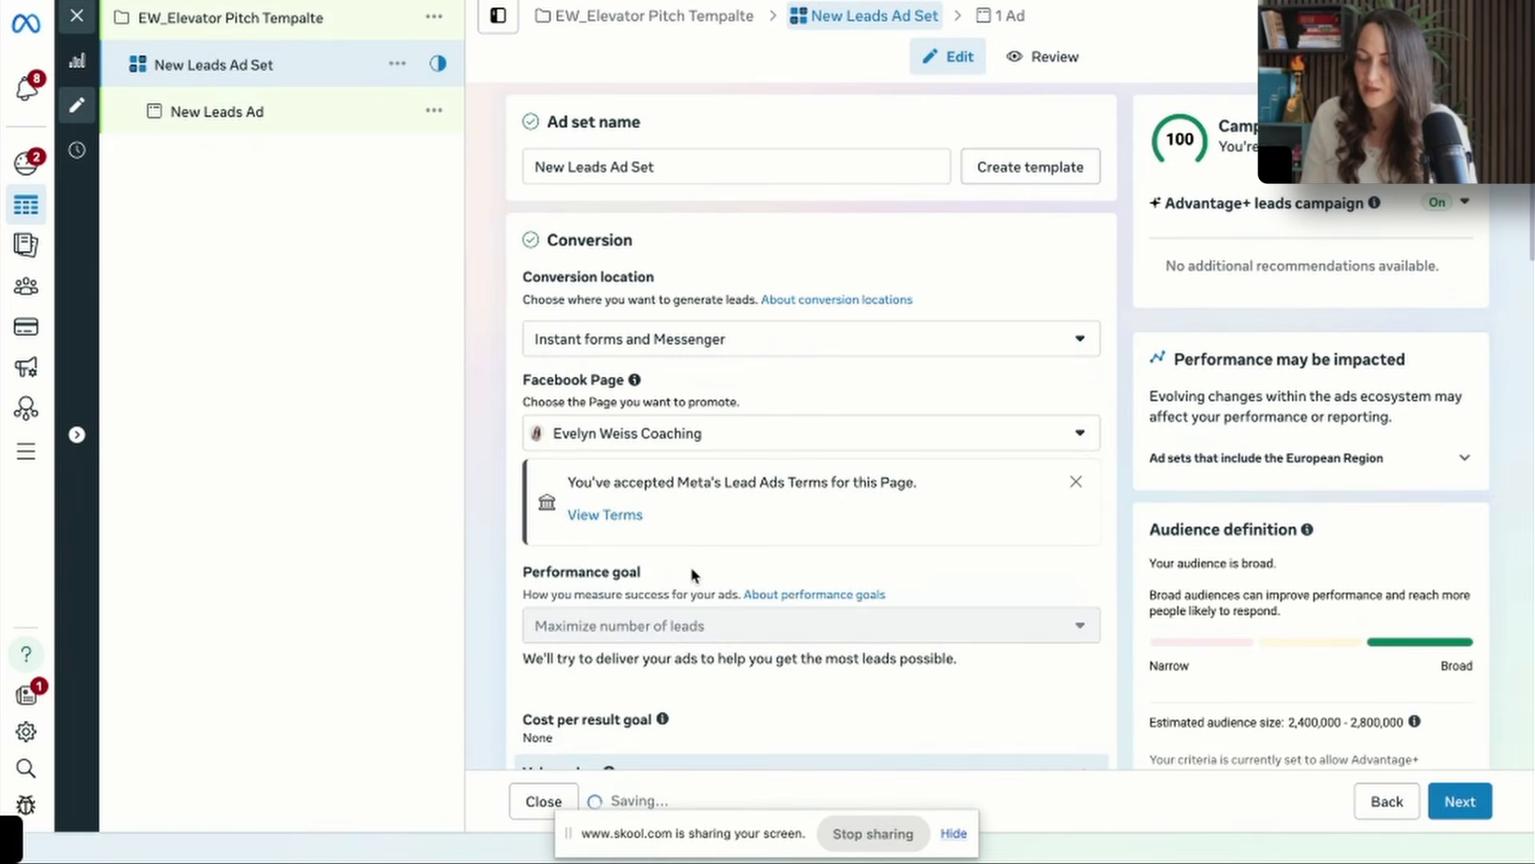
Open the ad set's location controls and copy the Tier 1 countries from the Facebook Country Tiers document in Google Docs.
scroll(693, 574, "down", 4)
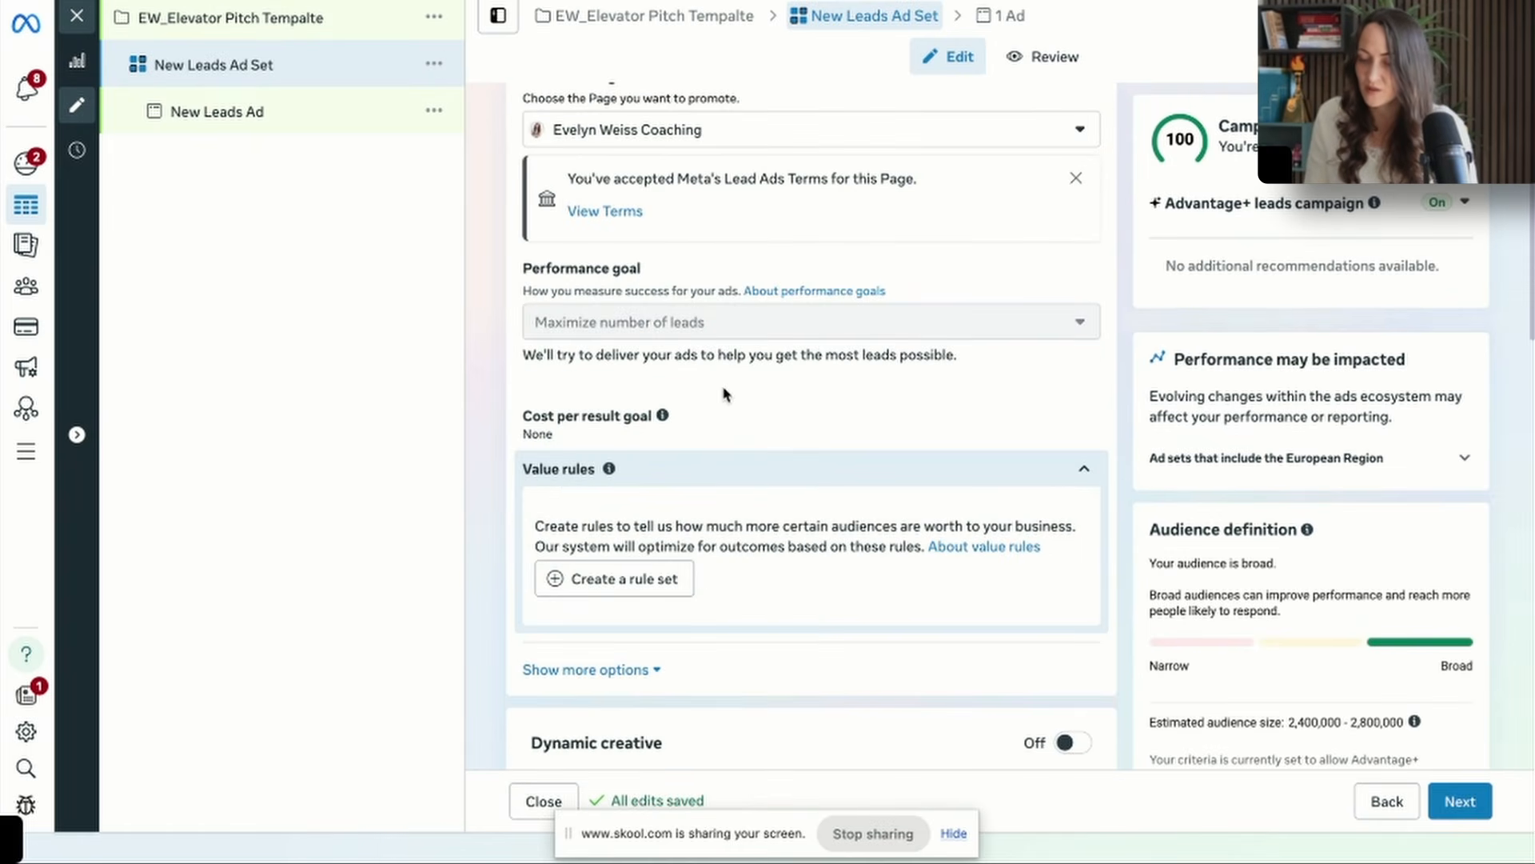
scroll(724, 393, "down", 14)
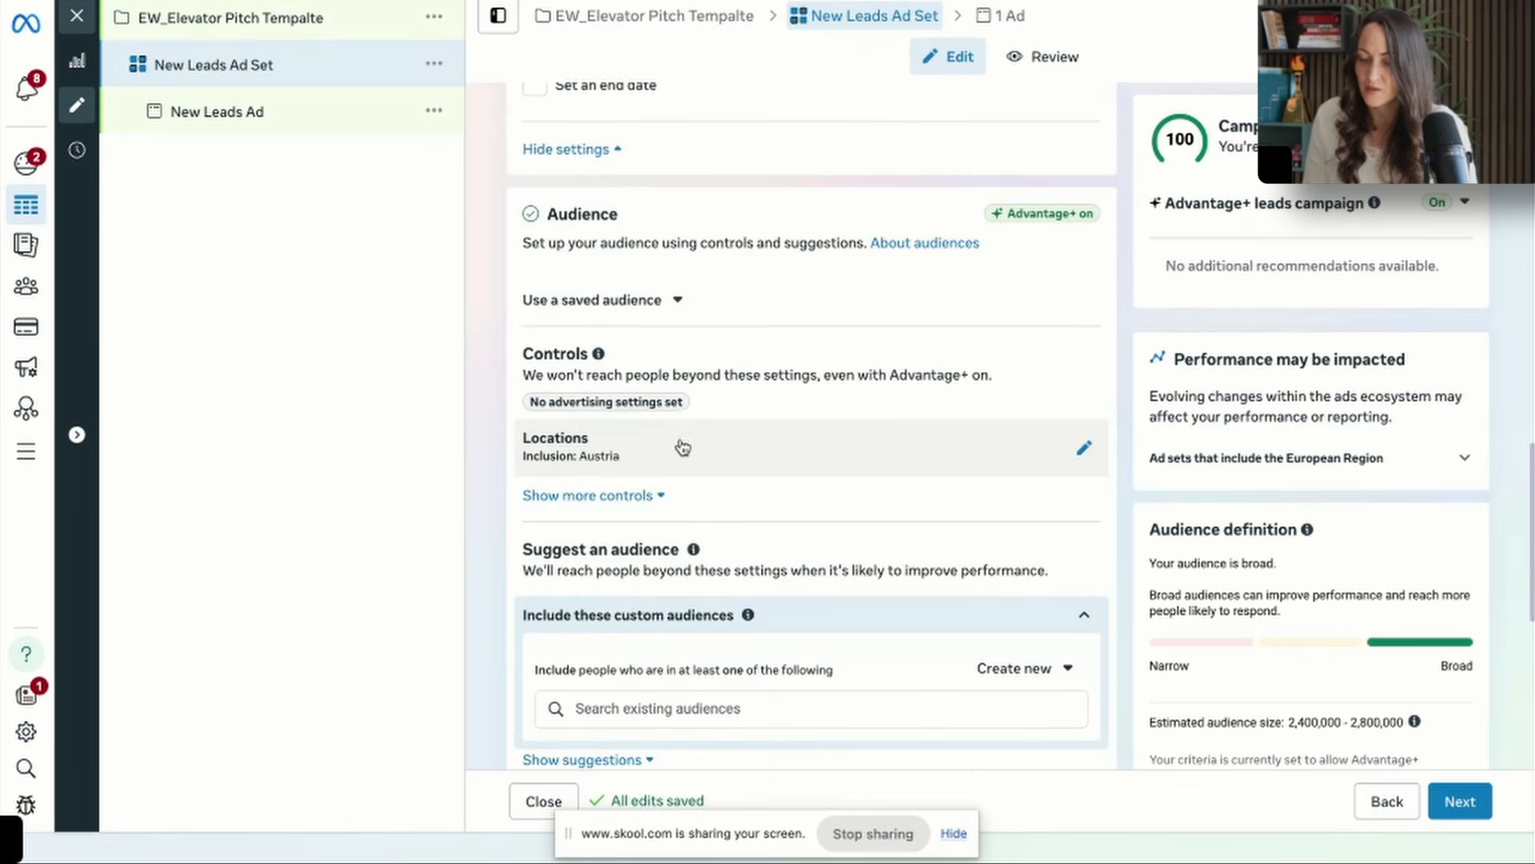
left_click(694, 453)
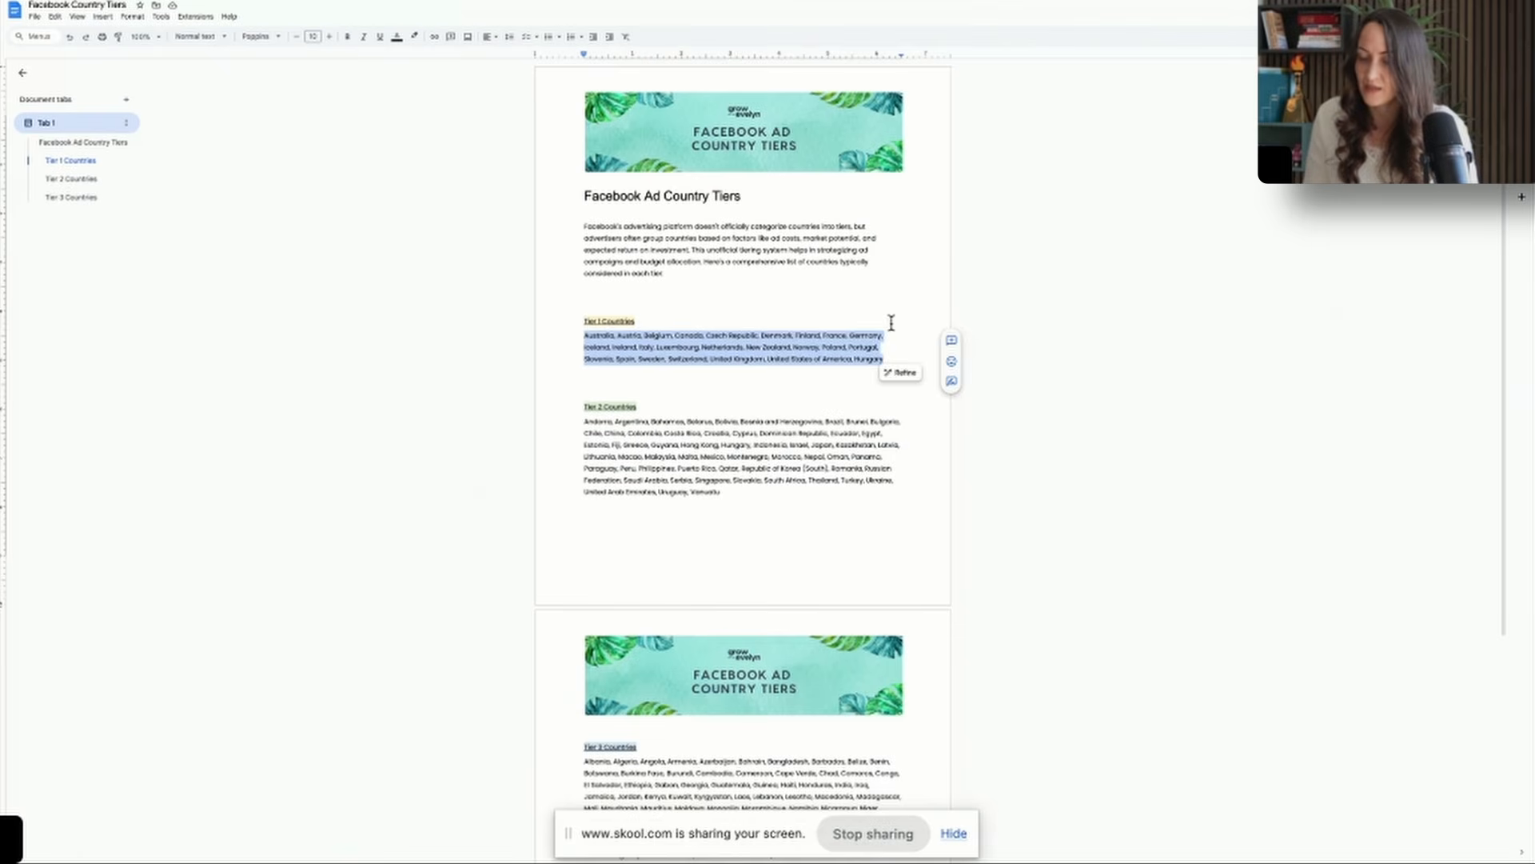
left_click(861, 355)
left_click_drag(886, 360, 554, 336)
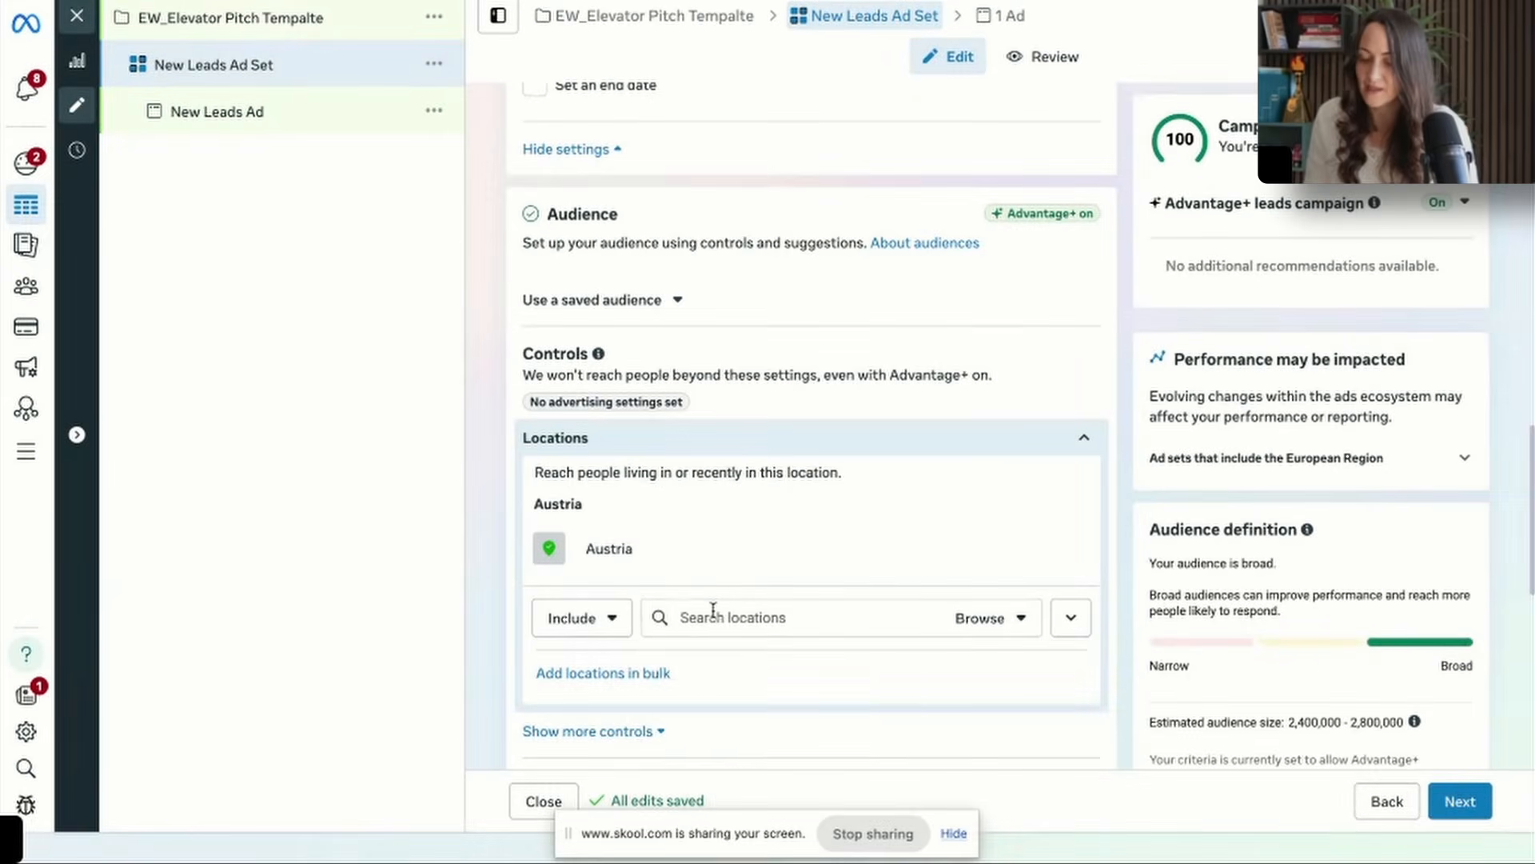
Back in Ads Manager, add the copied Tier 1 countries in bulk to the ad set's locations.
left_click(713, 609)
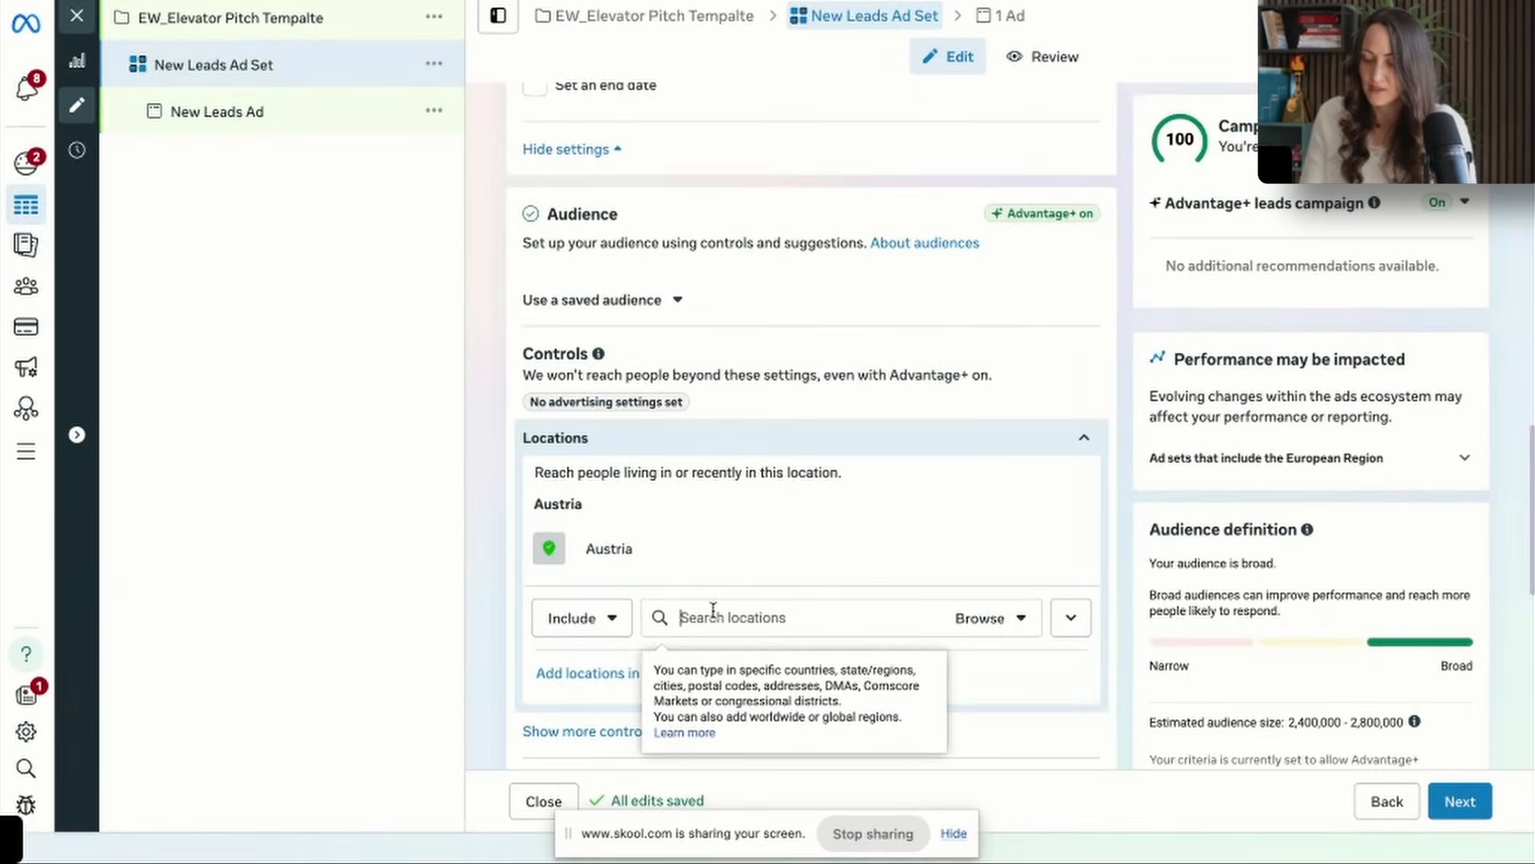
left_click(587, 672)
left_click(583, 367)
left_click(699, 419)
type("Australia, Austria, Belgium, Canada, Czech Republic, Denmark, Finland, France, Germany, Iceland, Ireland, Italy, Luxembourg, Netherlands, New Zealand, Norway, Poland, Portugal, Slovenia, Spain, Sweden, Switzerland, United Kingdom, United States of America, Hungary")
left_click(1043, 574)
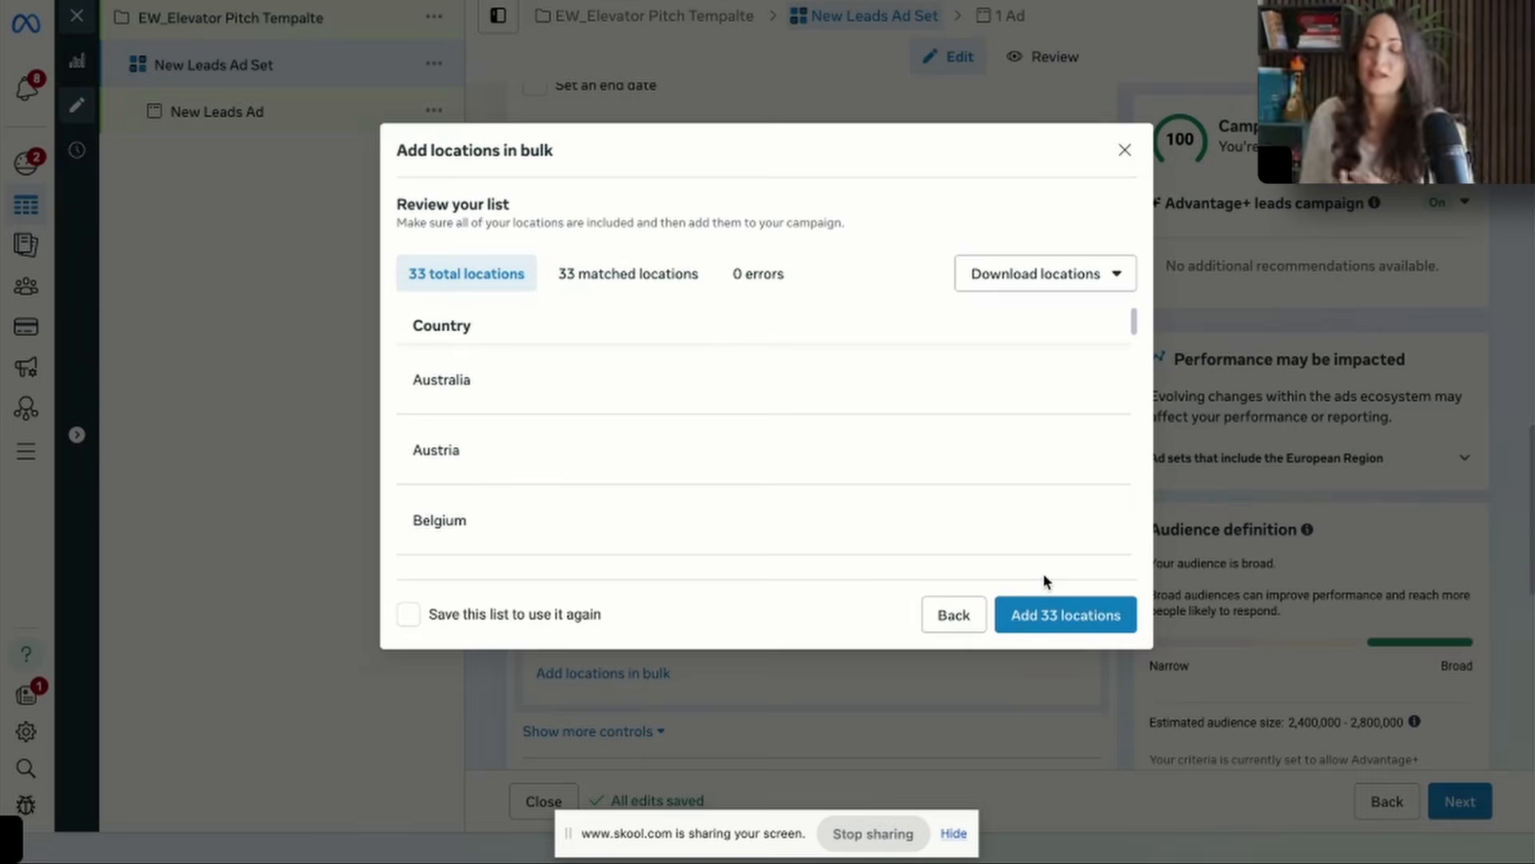
left_click(1044, 617)
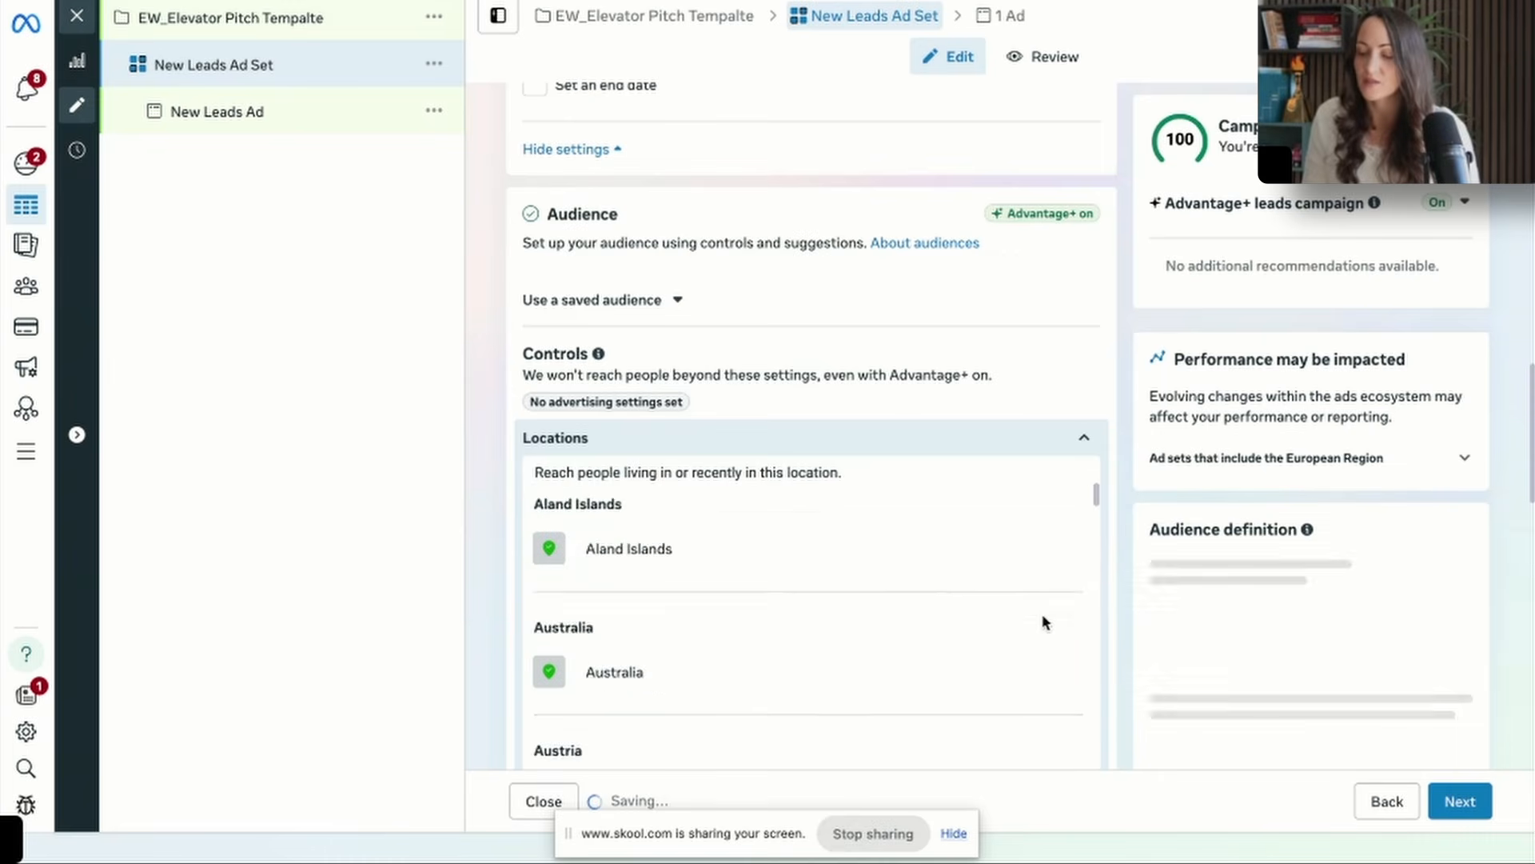
Continue to the ad, start an image ad creative and upload the downloaded Instagram post design as its media.
scroll(963, 623, "down", 3)
scroll(983, 326, "down", 10)
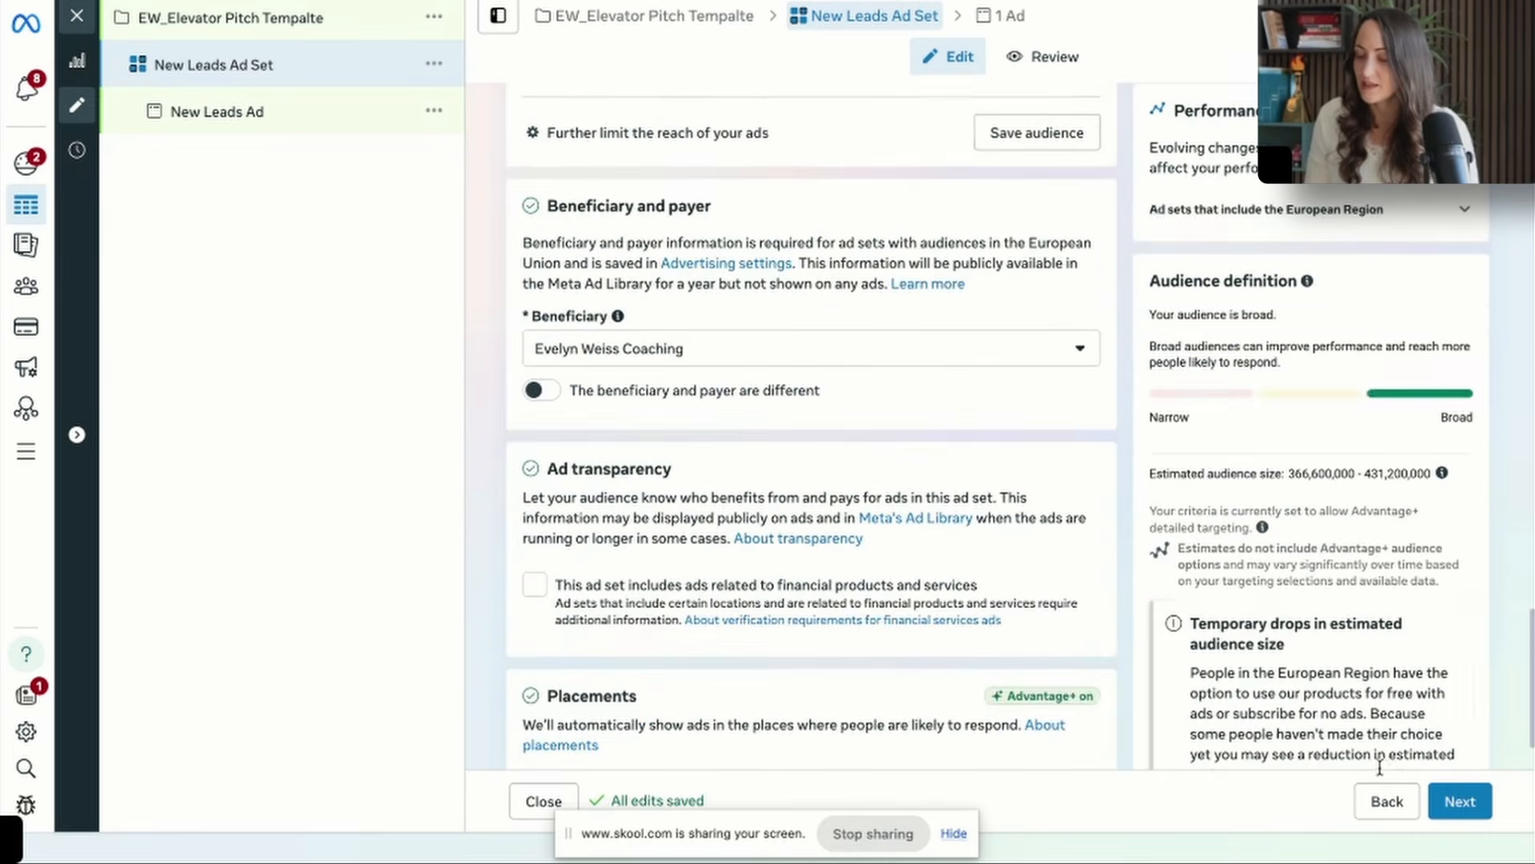
left_click(1460, 801)
scroll(692, 568, "down", 8)
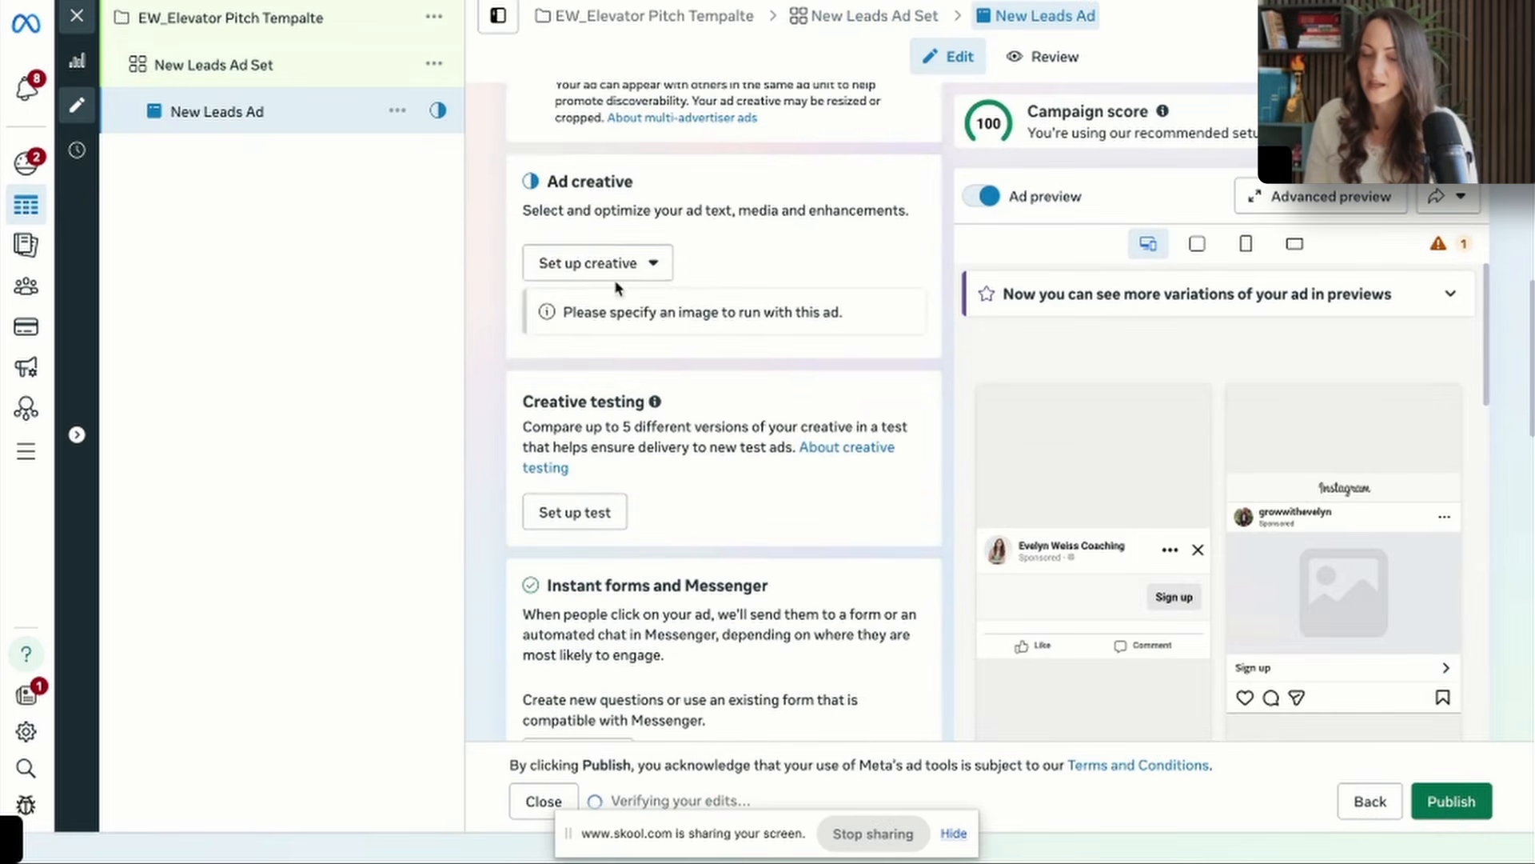
left_click(596, 264)
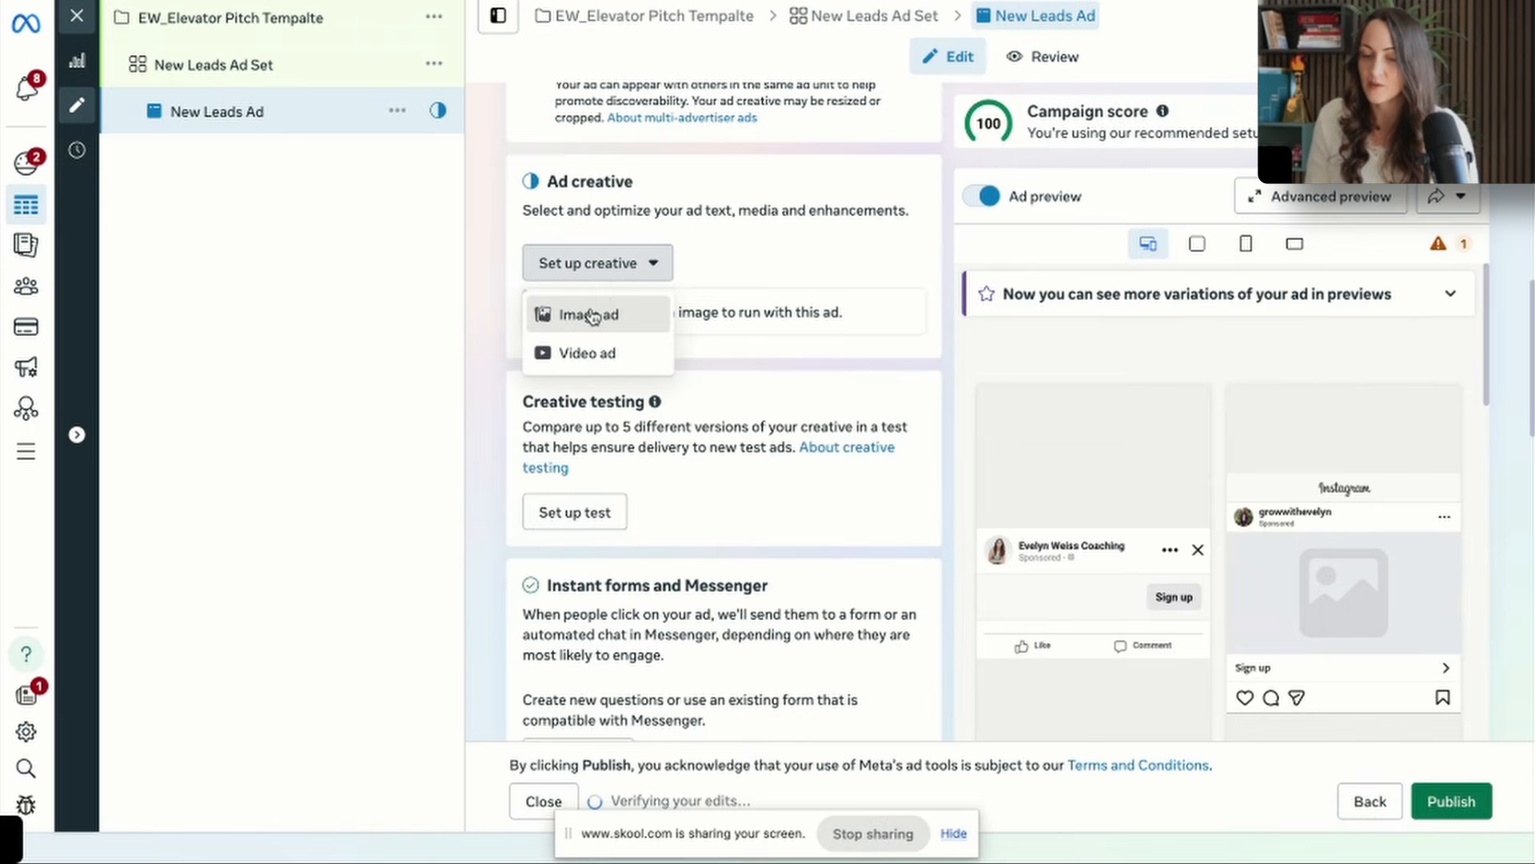
left_click(590, 315)
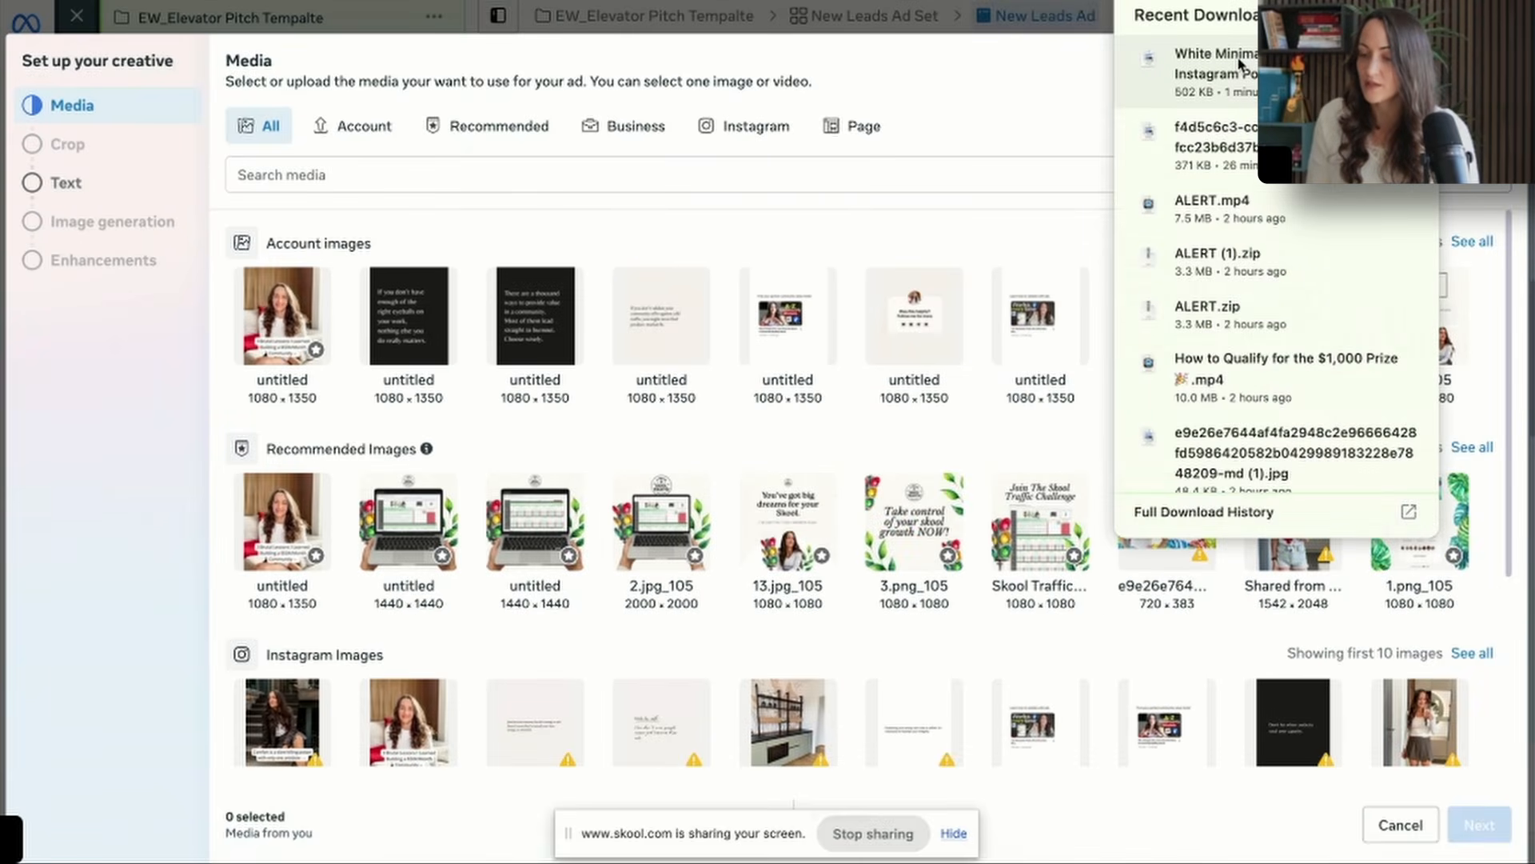
left_click_drag(1241, 64, 574, 339)
Set the horizontal placement's crop to Original and continue to the ad's primary text.
left_click(1479, 824)
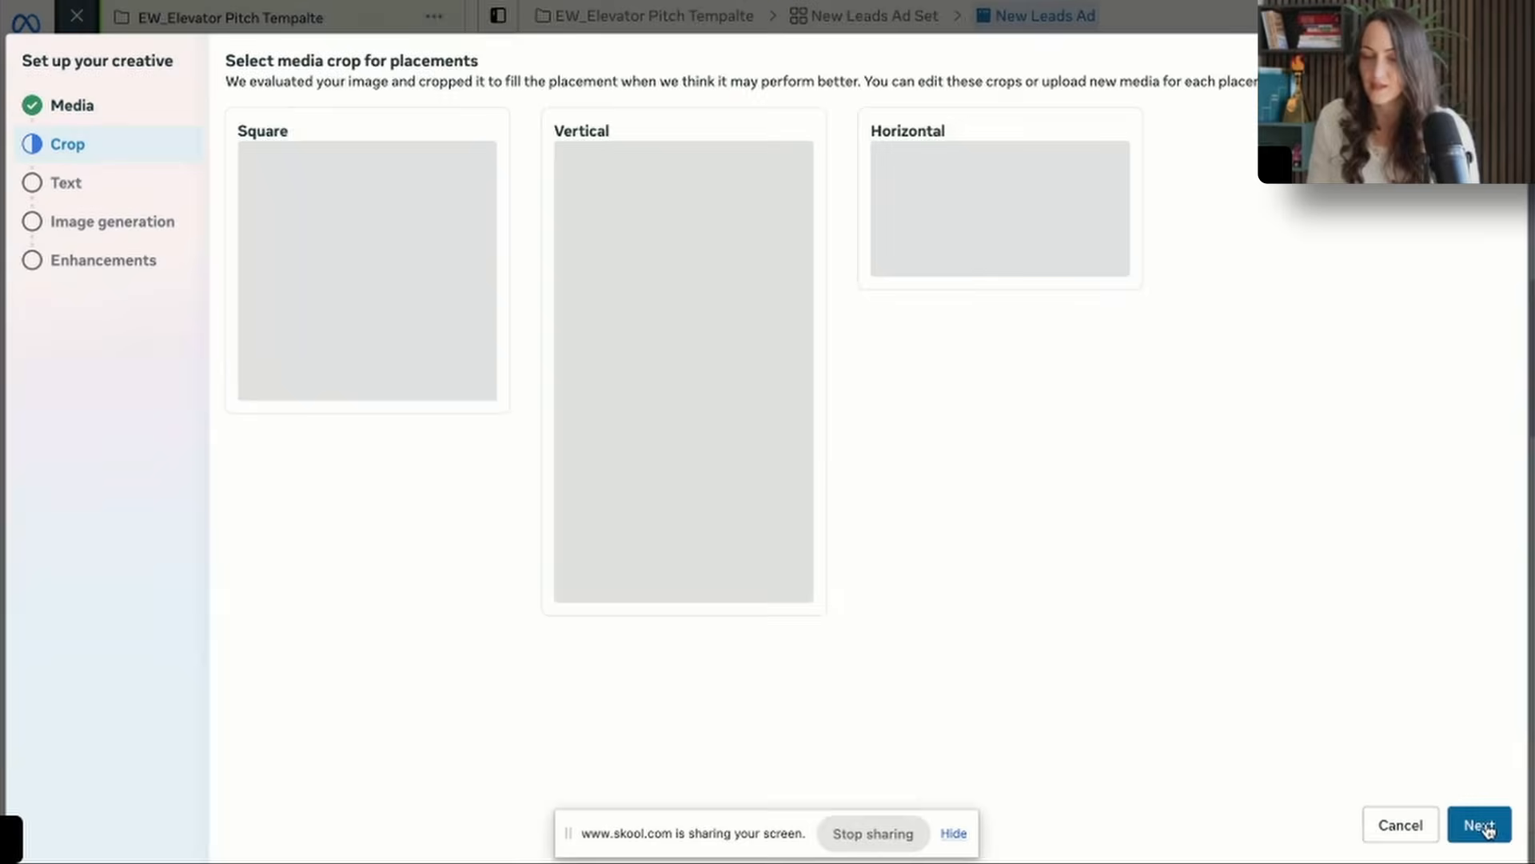
left_click(919, 158)
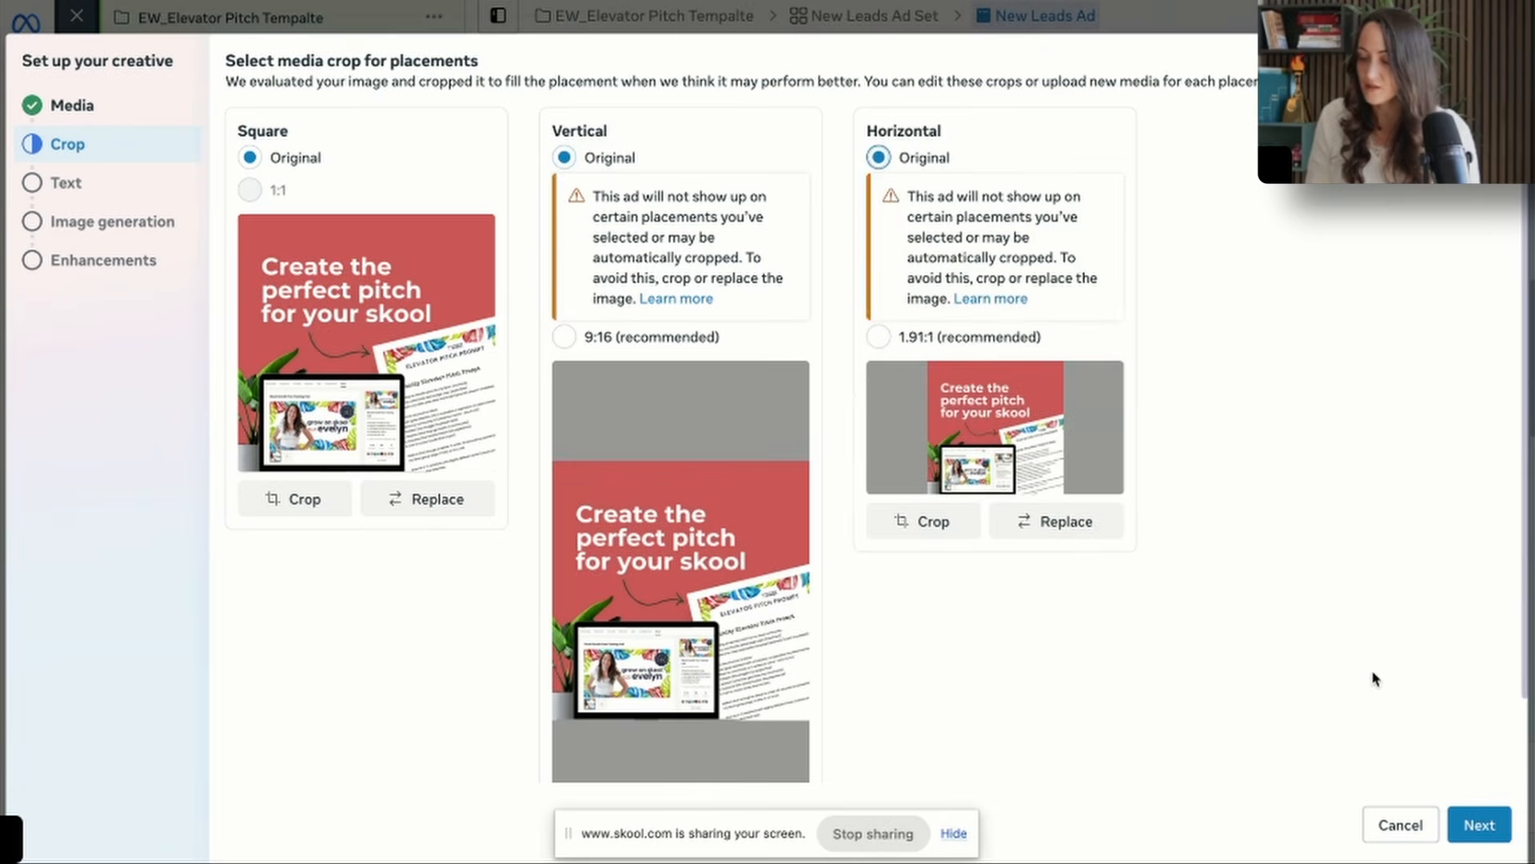
left_click(1479, 825)
left_click(511, 148)
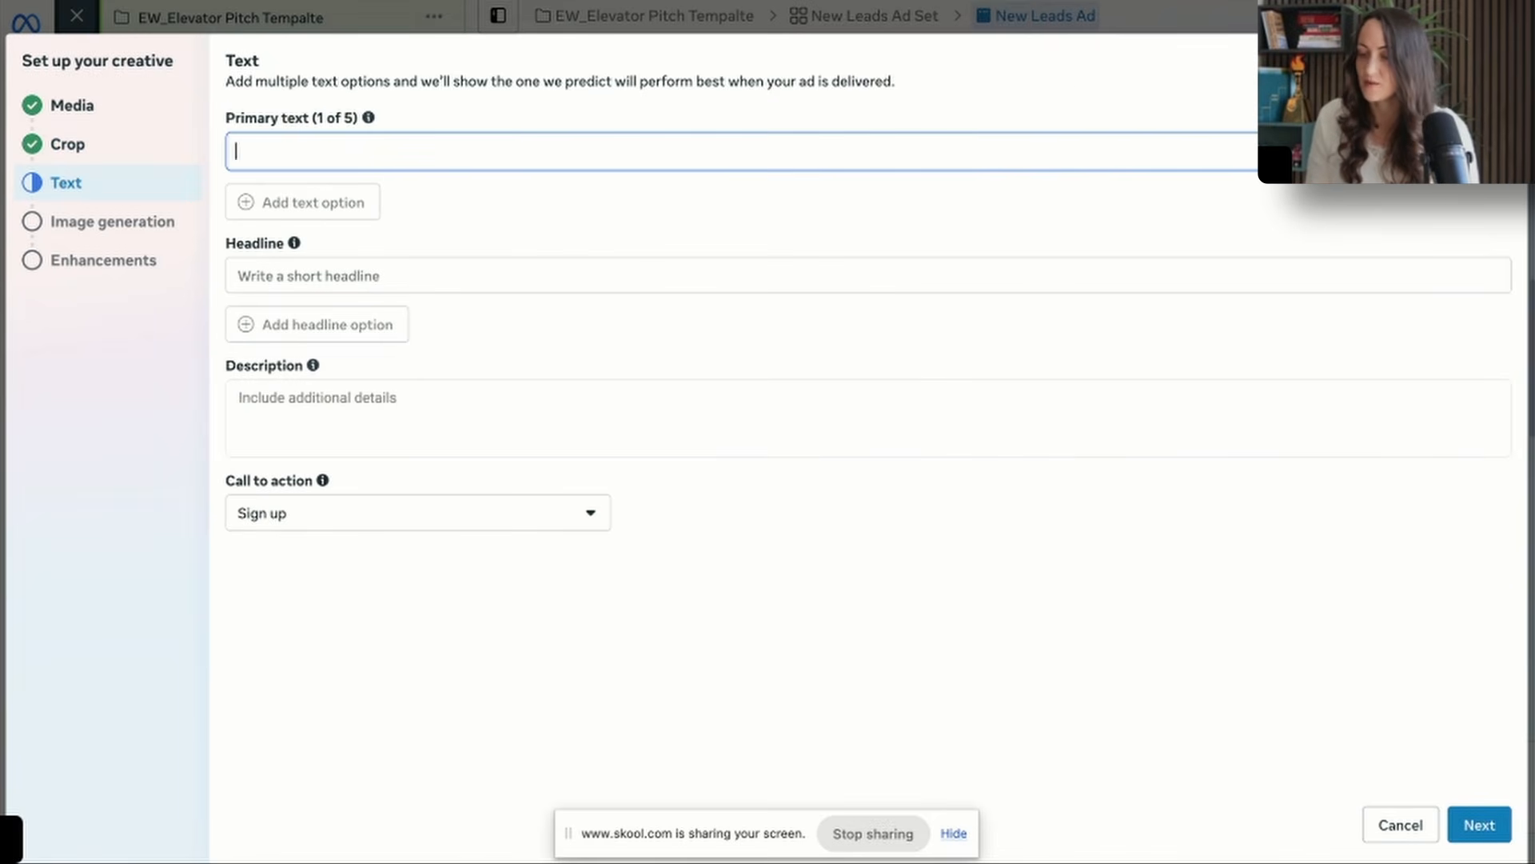
Switch to ChatGPT and dictate a request for the elevator pitch ad copy.
key("ctrl+Tab")
scroll(821, 417, "down", 3)
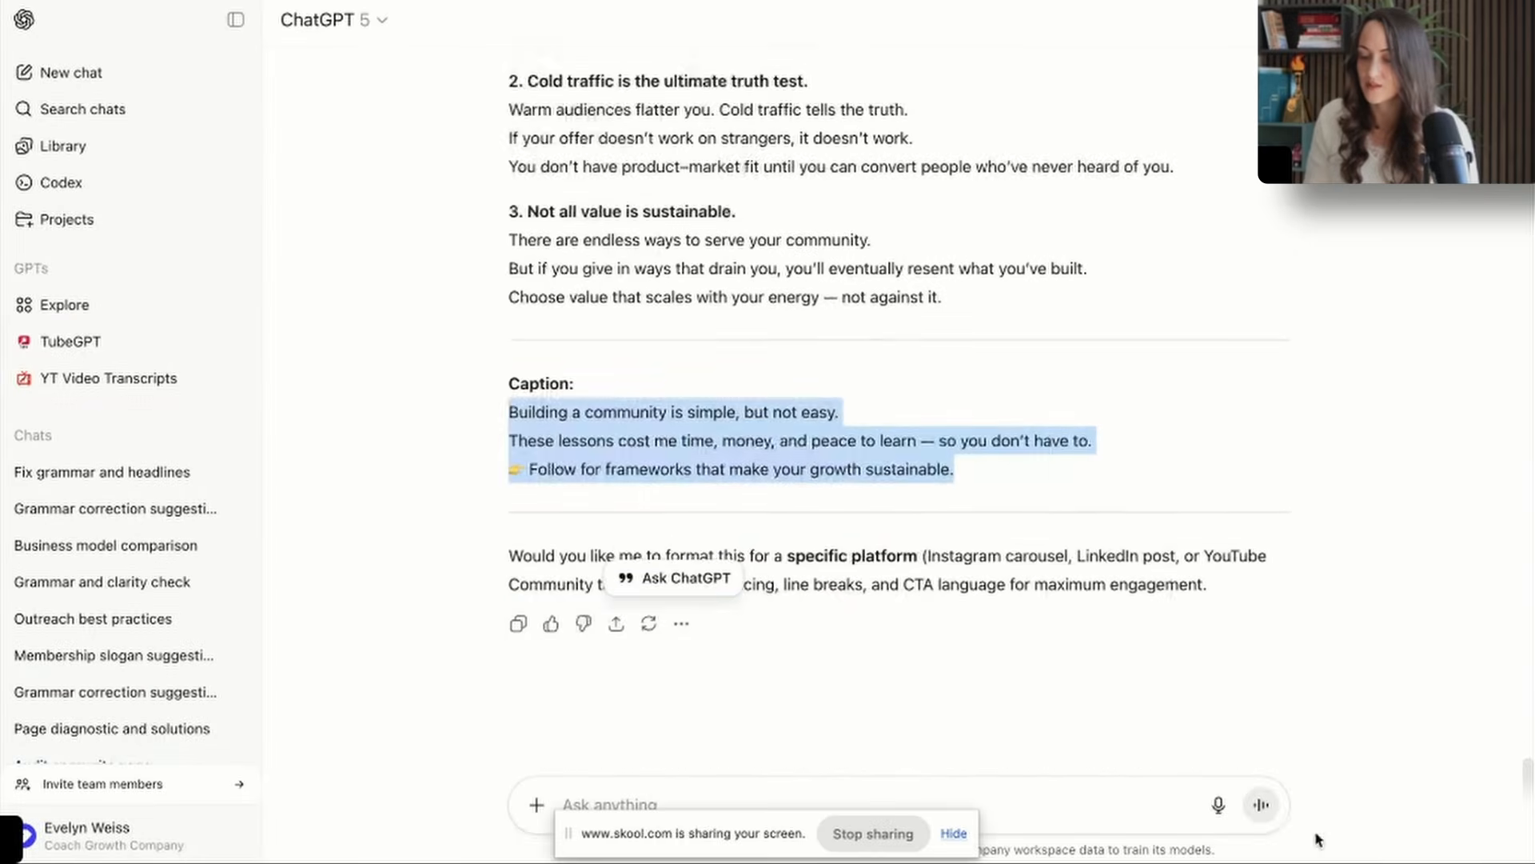
left_click(1218, 804)
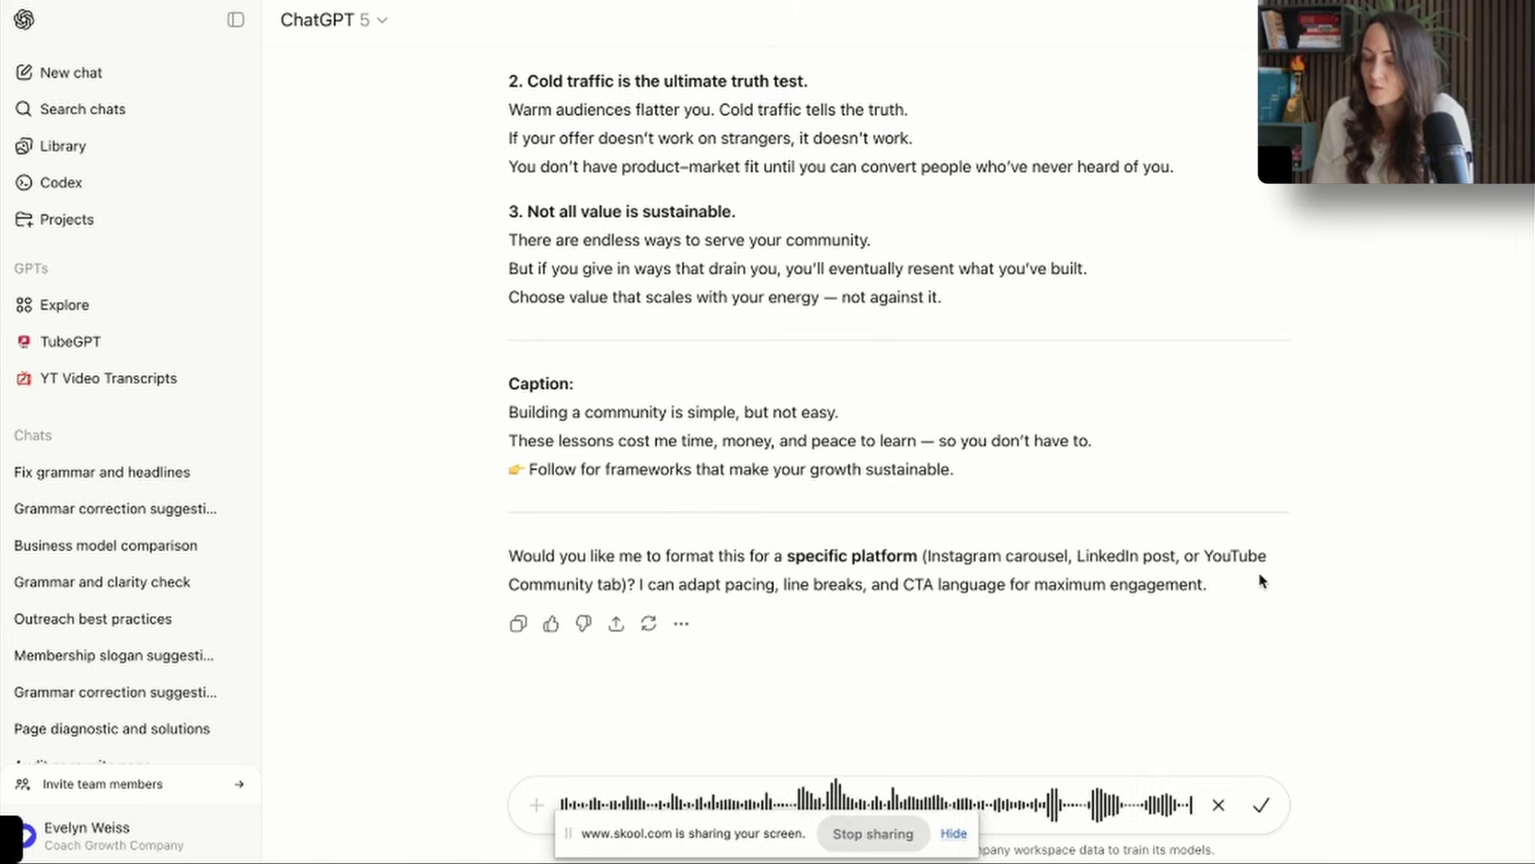
left_click(1261, 804)
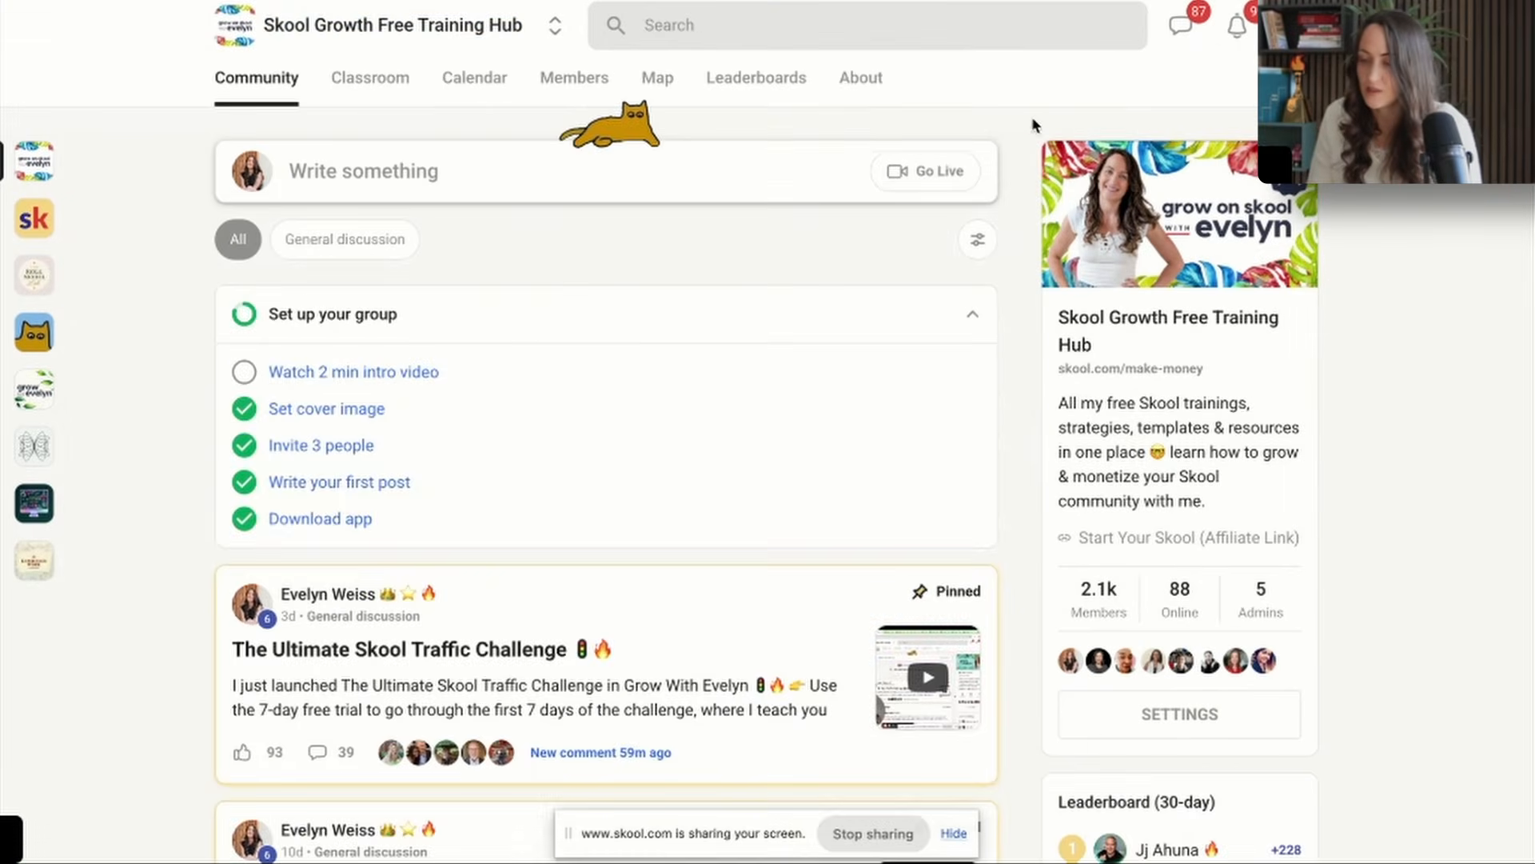
Switch to Skool, open the About page of the Skool Growth Free Training Hub and select its description text.
left_click(860, 75)
scroll(608, 560, "down", 6)
left_click(607, 738)
key("ctrl+a")
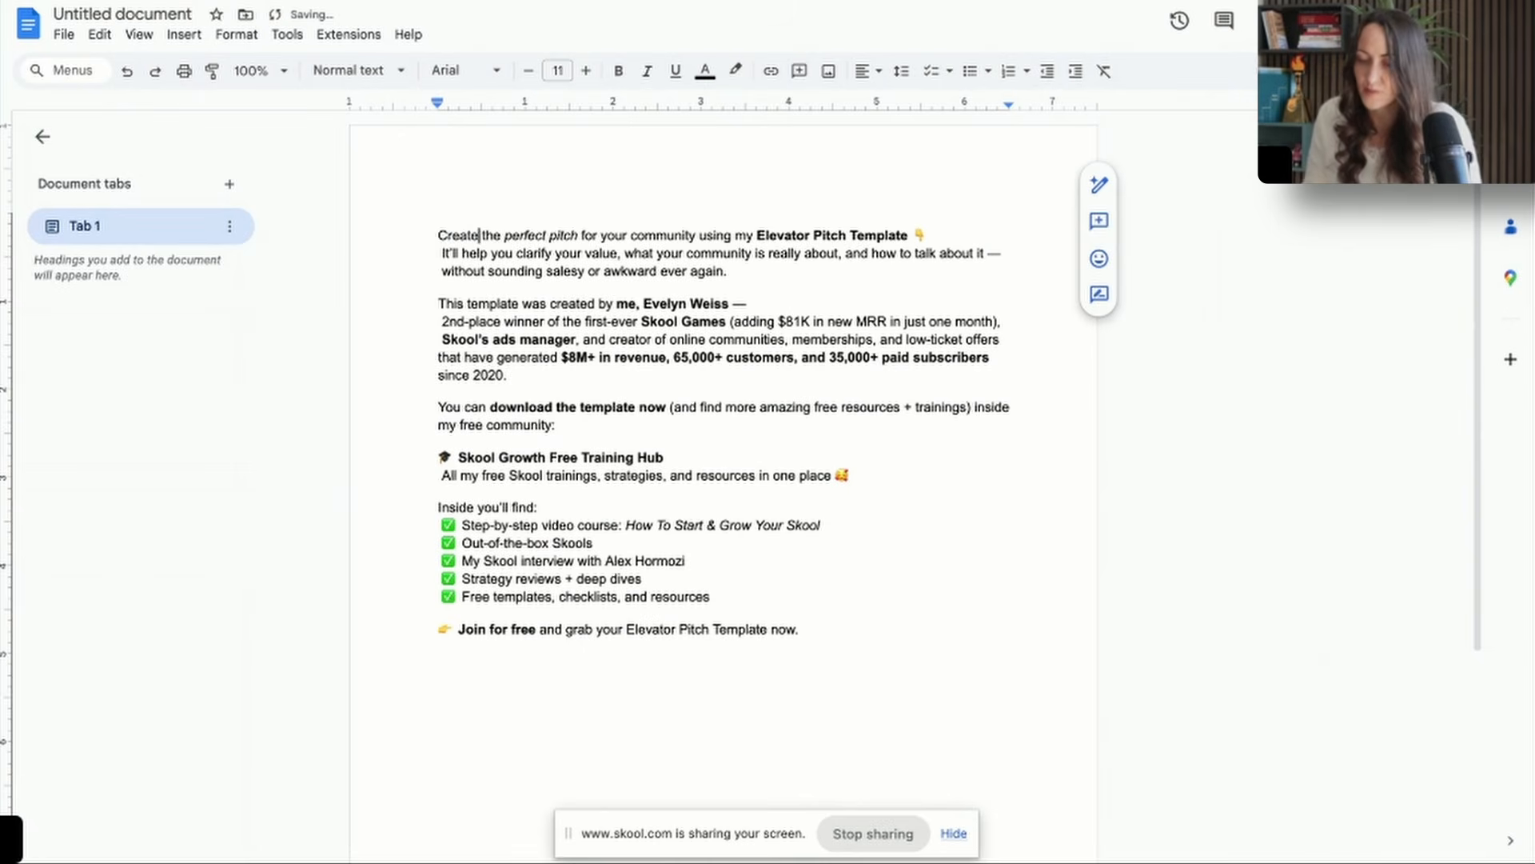
Switch to the ad copy in Google Docs, separate the opening sentence into its own paragraph and insert "offer" after "community".
left_click(484, 253)
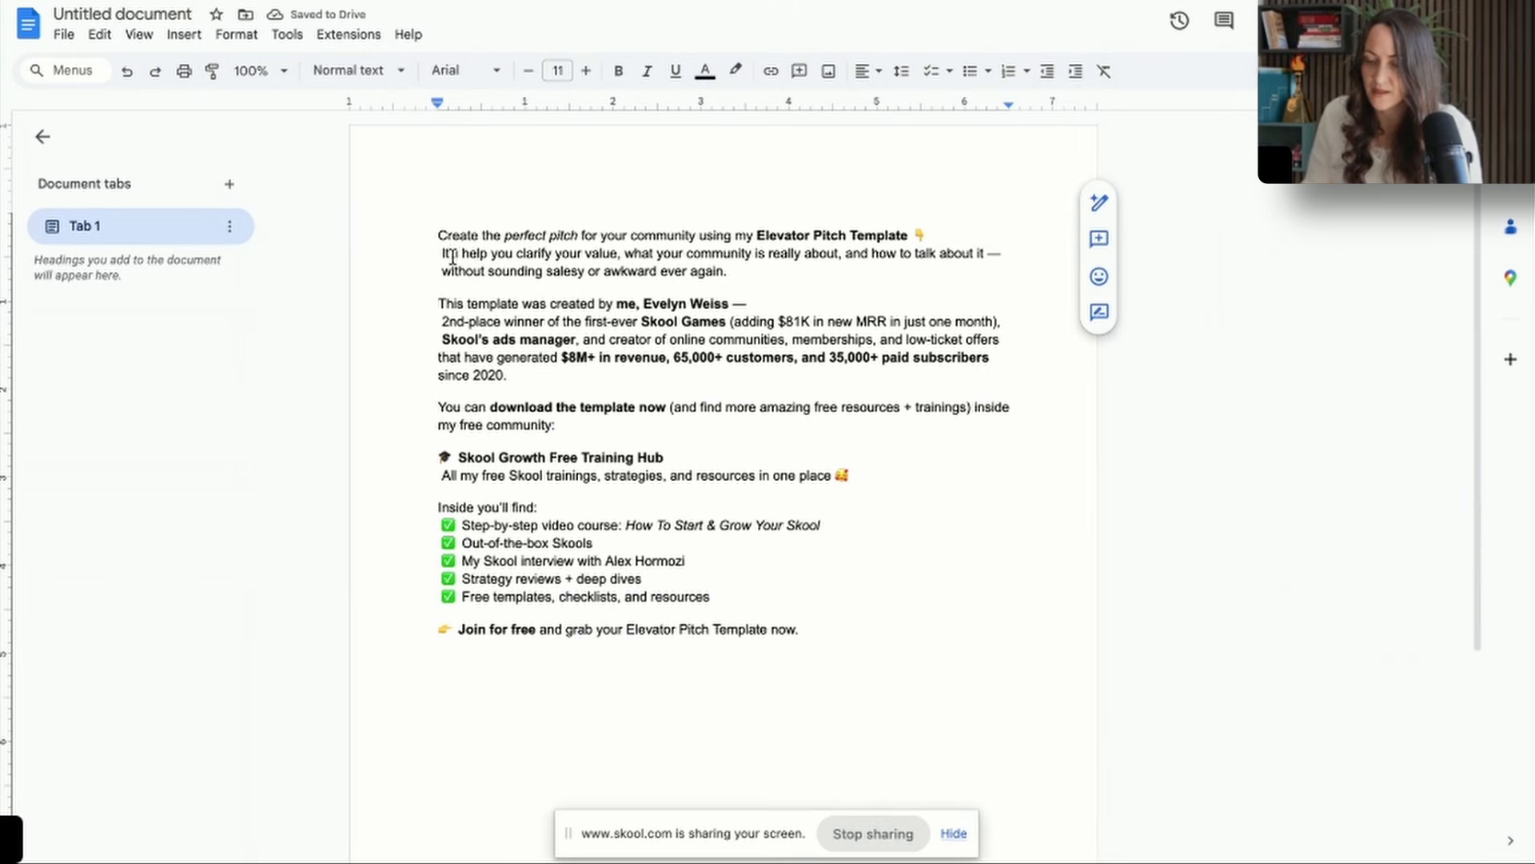
left_click(454, 256)
key("Return")
left_click(695, 236)
type("offer")
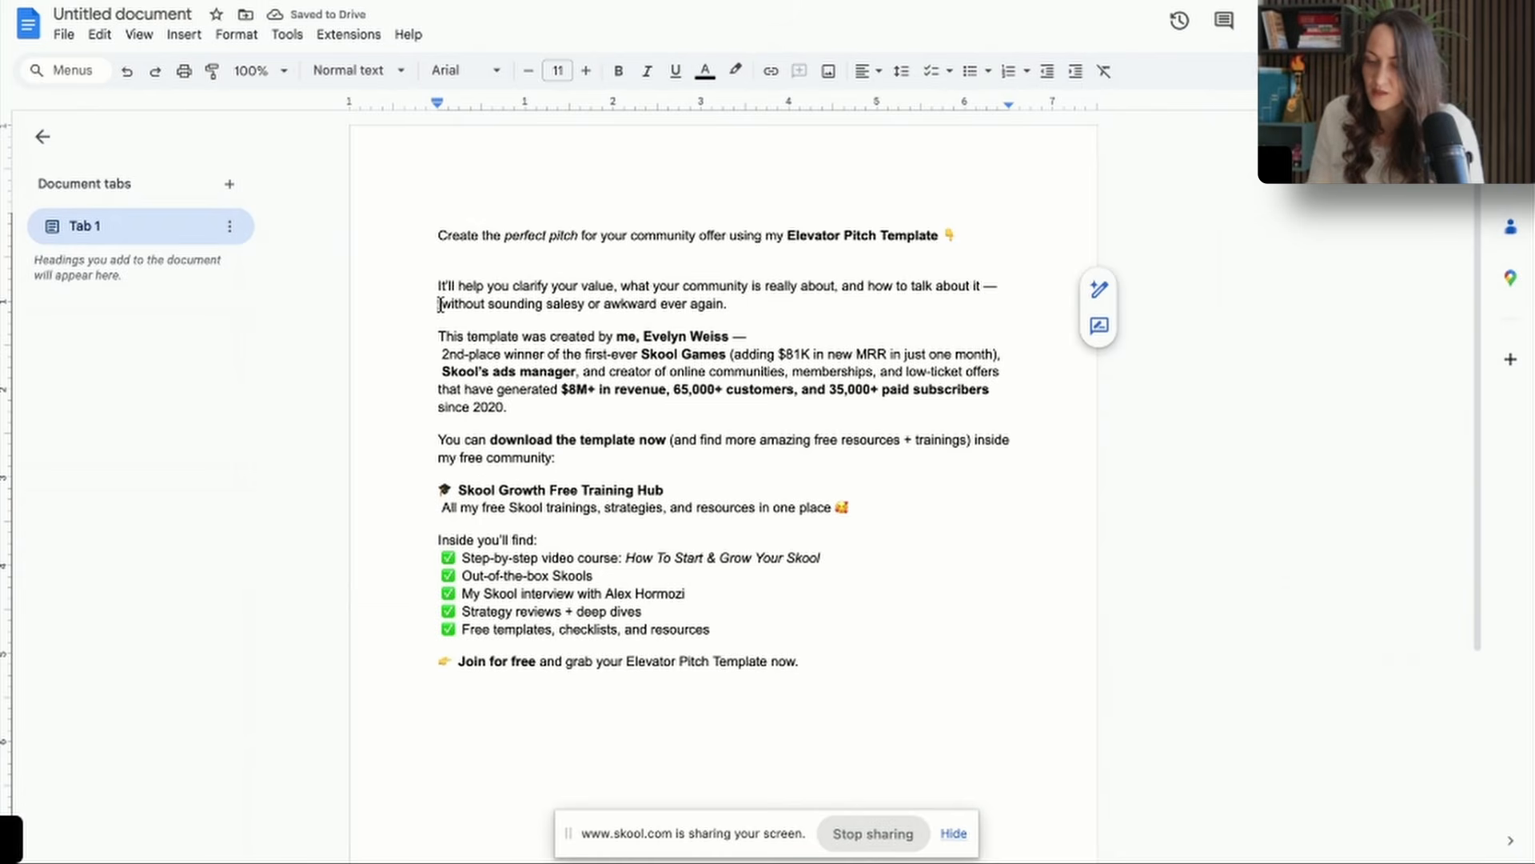
Remove the stray dashes, spaces and line break from the second and third paragraphs and select the entire ad copy.
left_click(440, 304)
key("BackSpace")
key("BackSpace")
key("BackSpace")
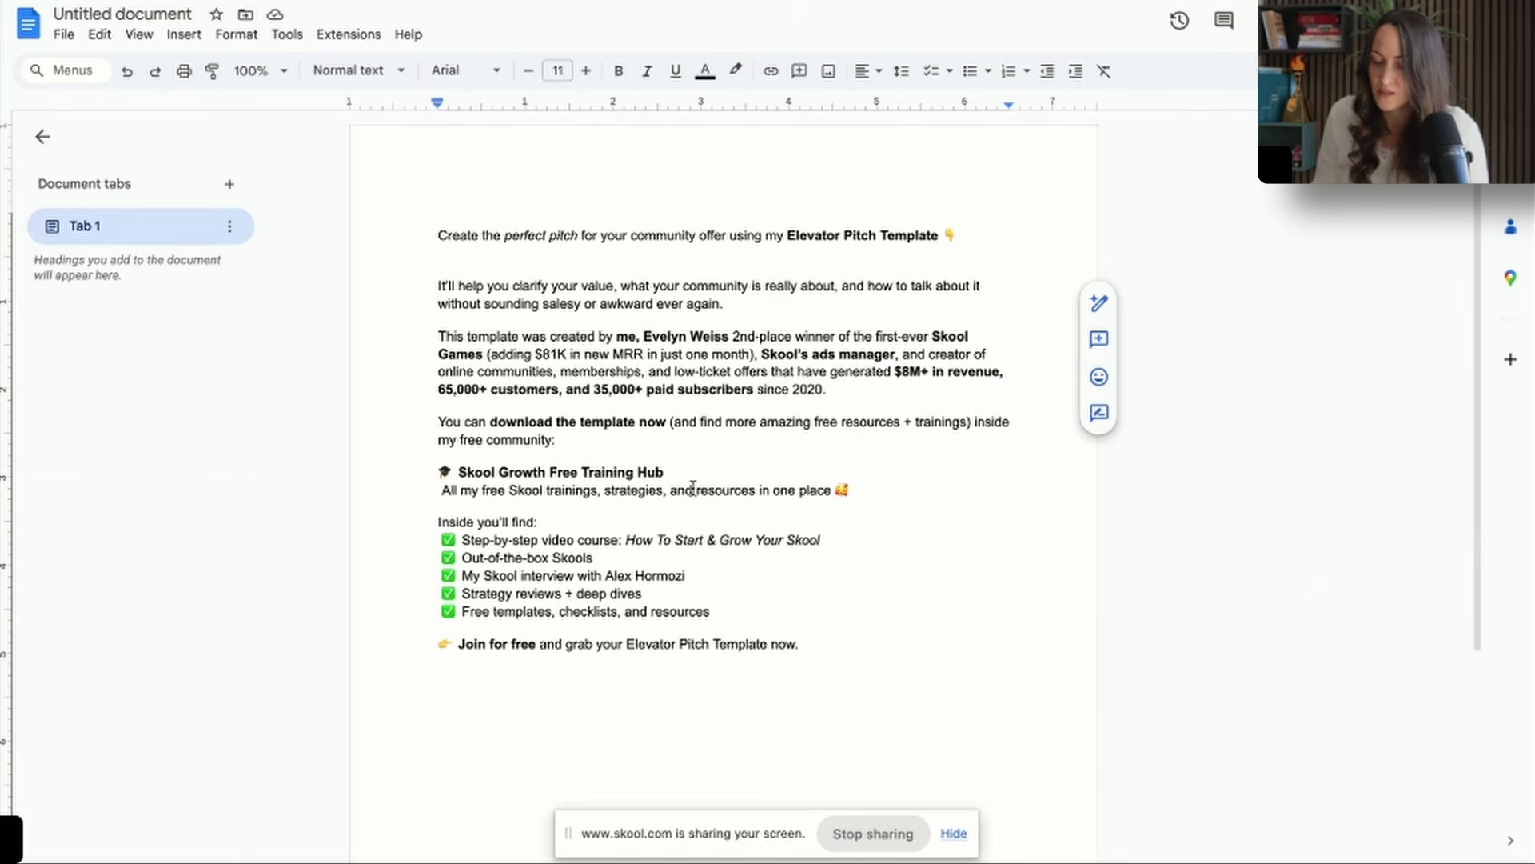
left_click_drag(799, 644, 432, 237)
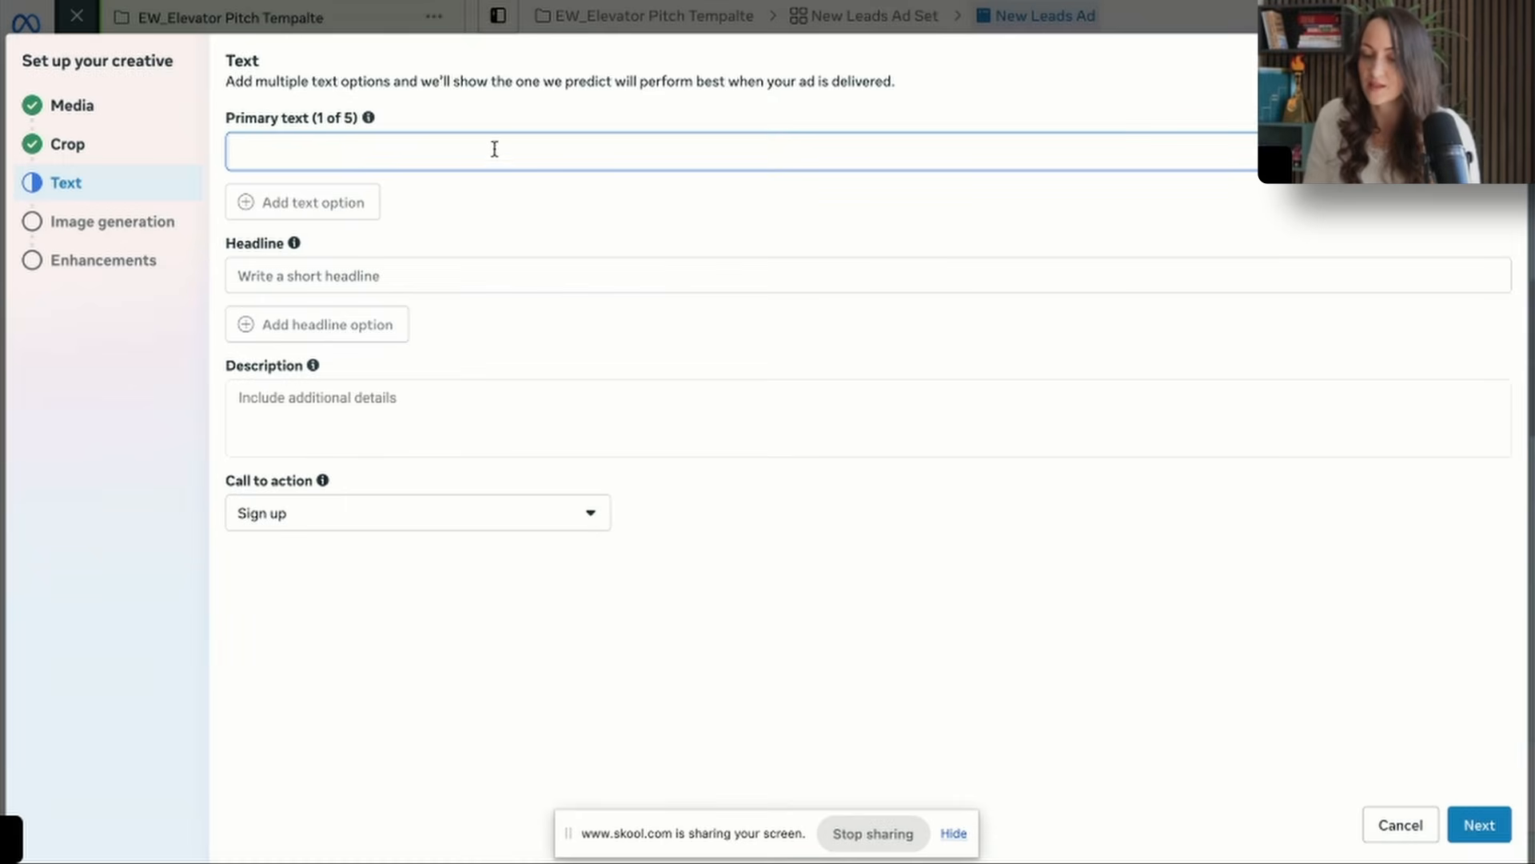
Paste the ad copy as the primary text and set the headline to "FREE Skool Evelator Pitch Template".
key("ctrl+v")
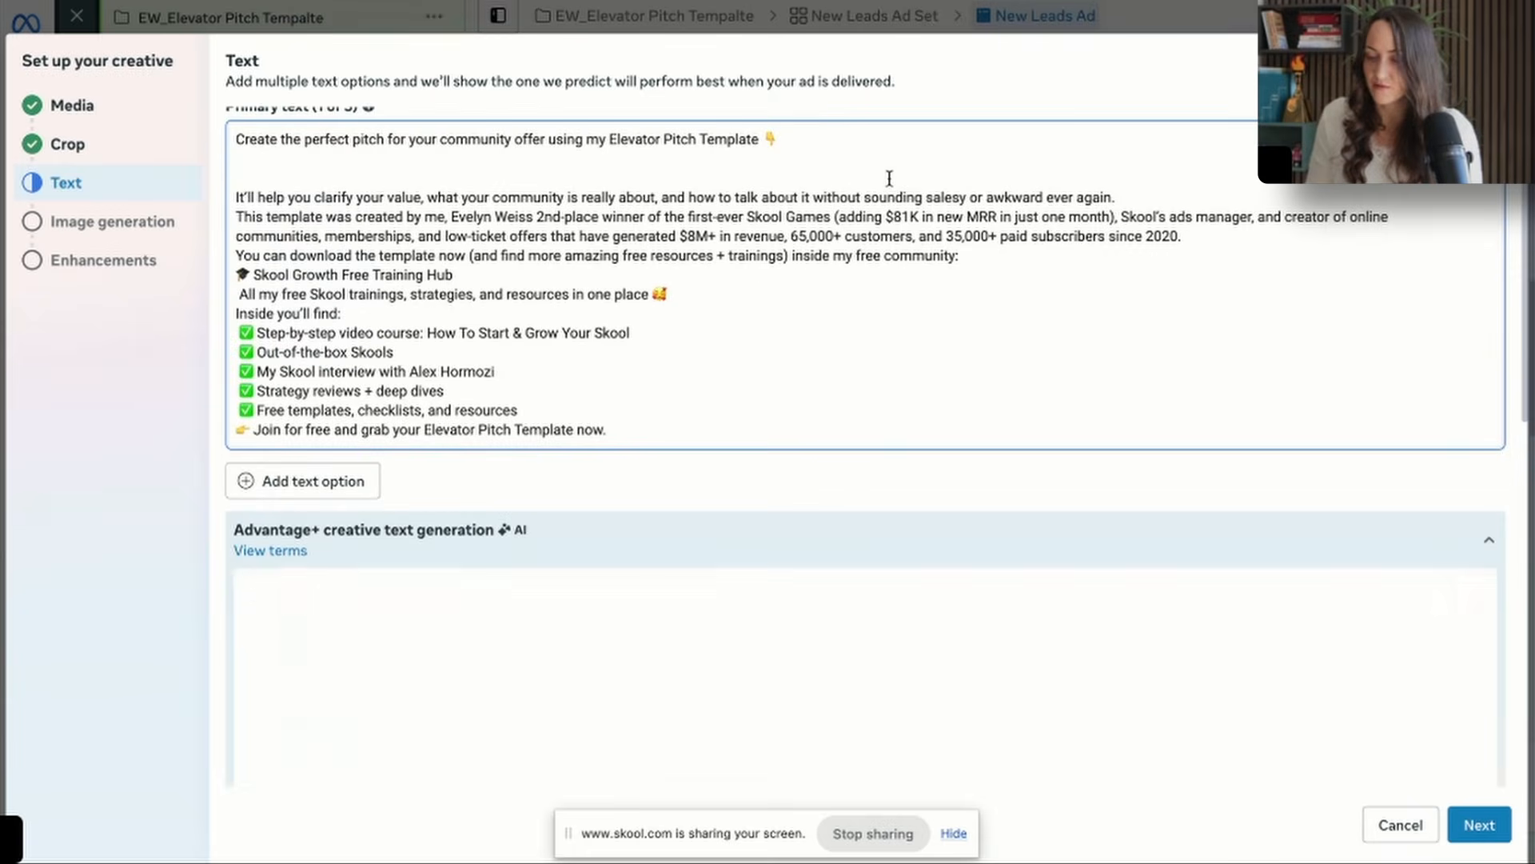
left_click(867, 169)
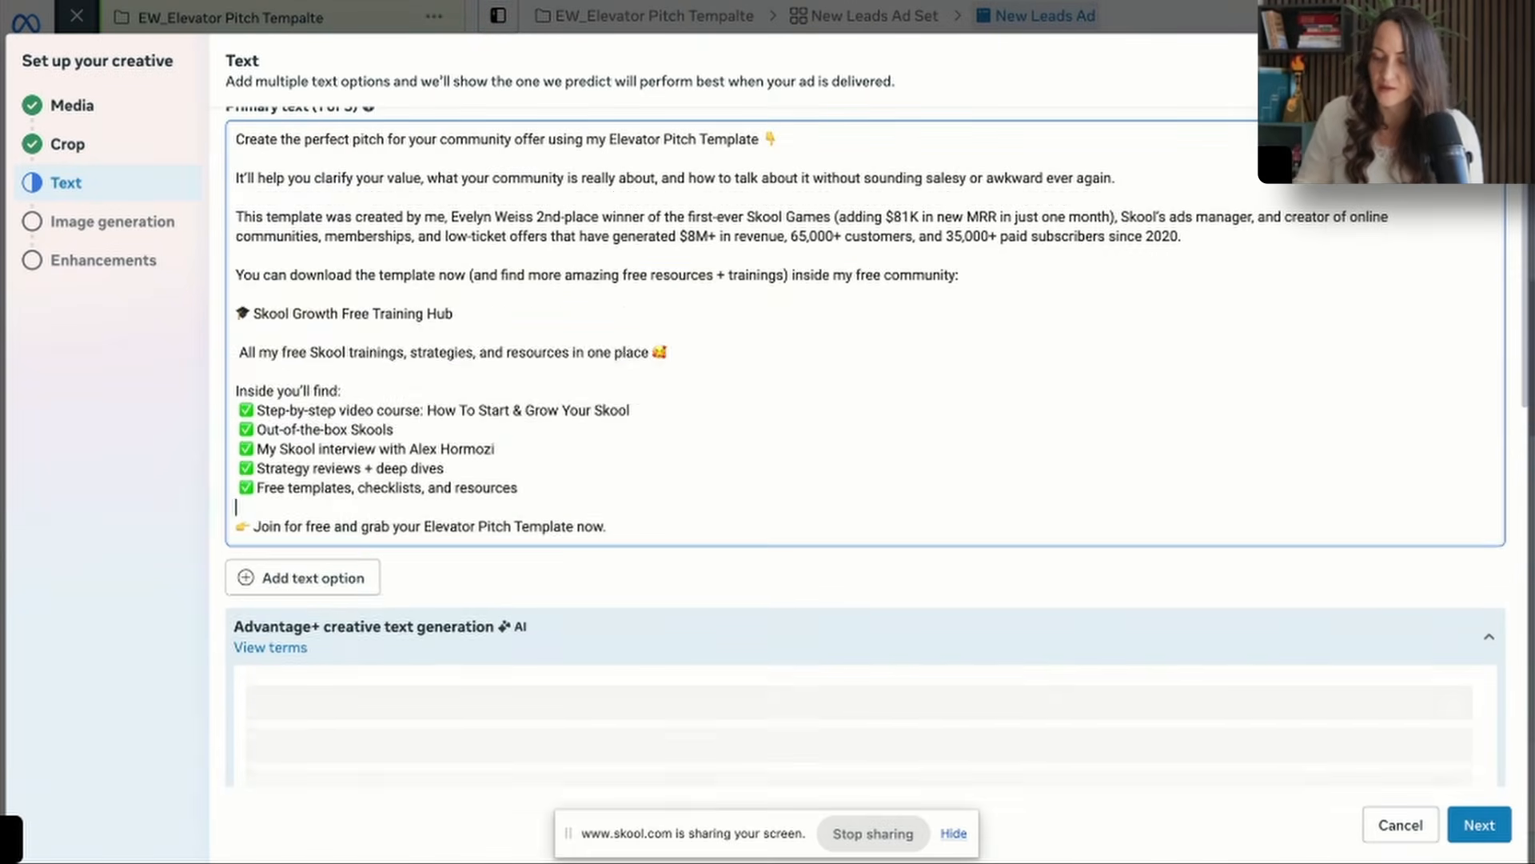
scroll(562, 500, "down", 3)
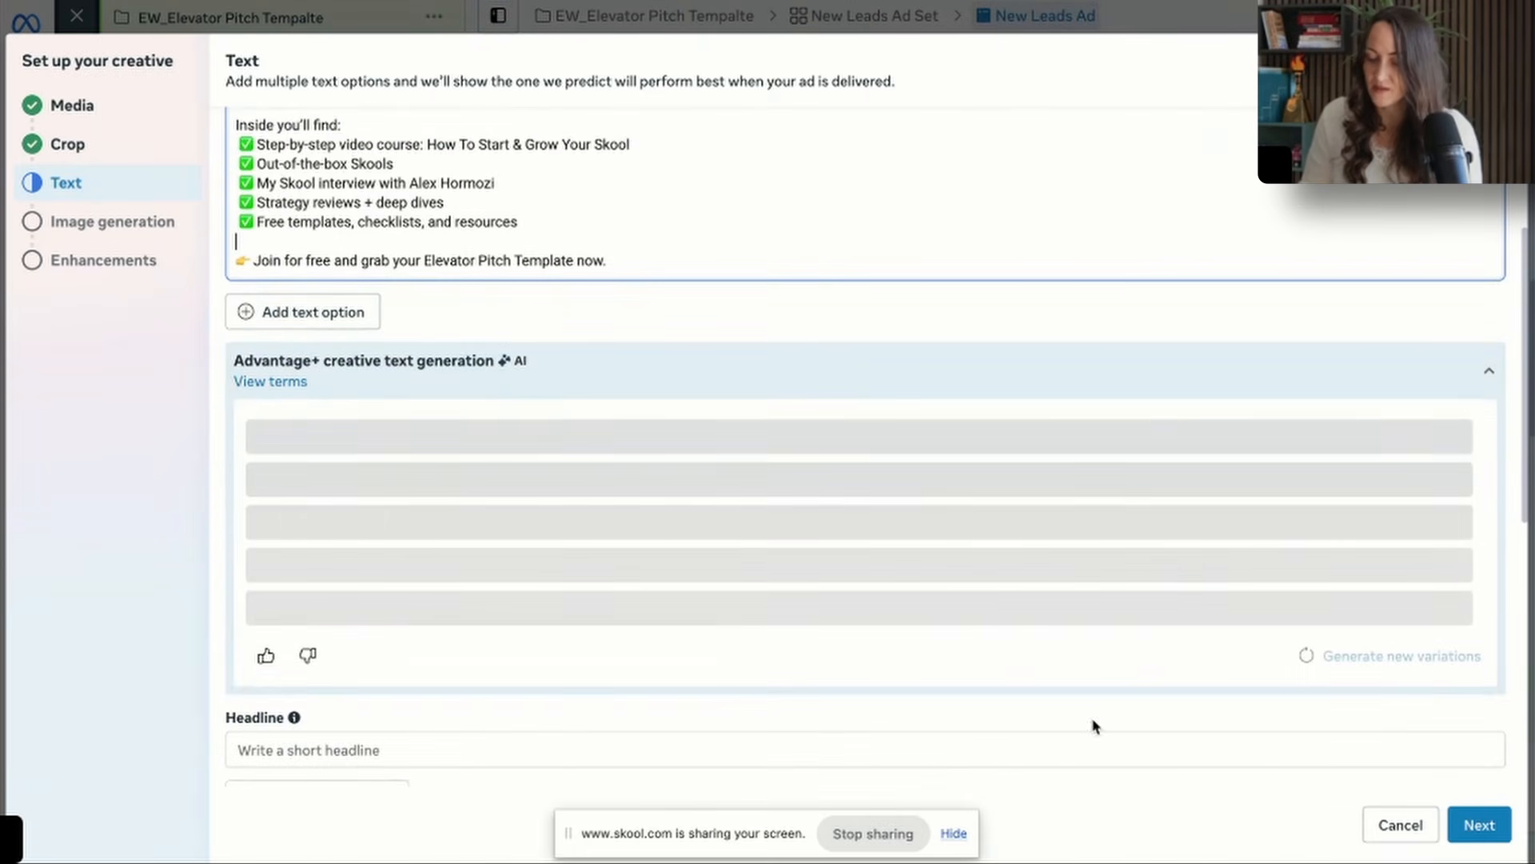
left_click(896, 753)
type("FREE Skool Evelator Pitch")
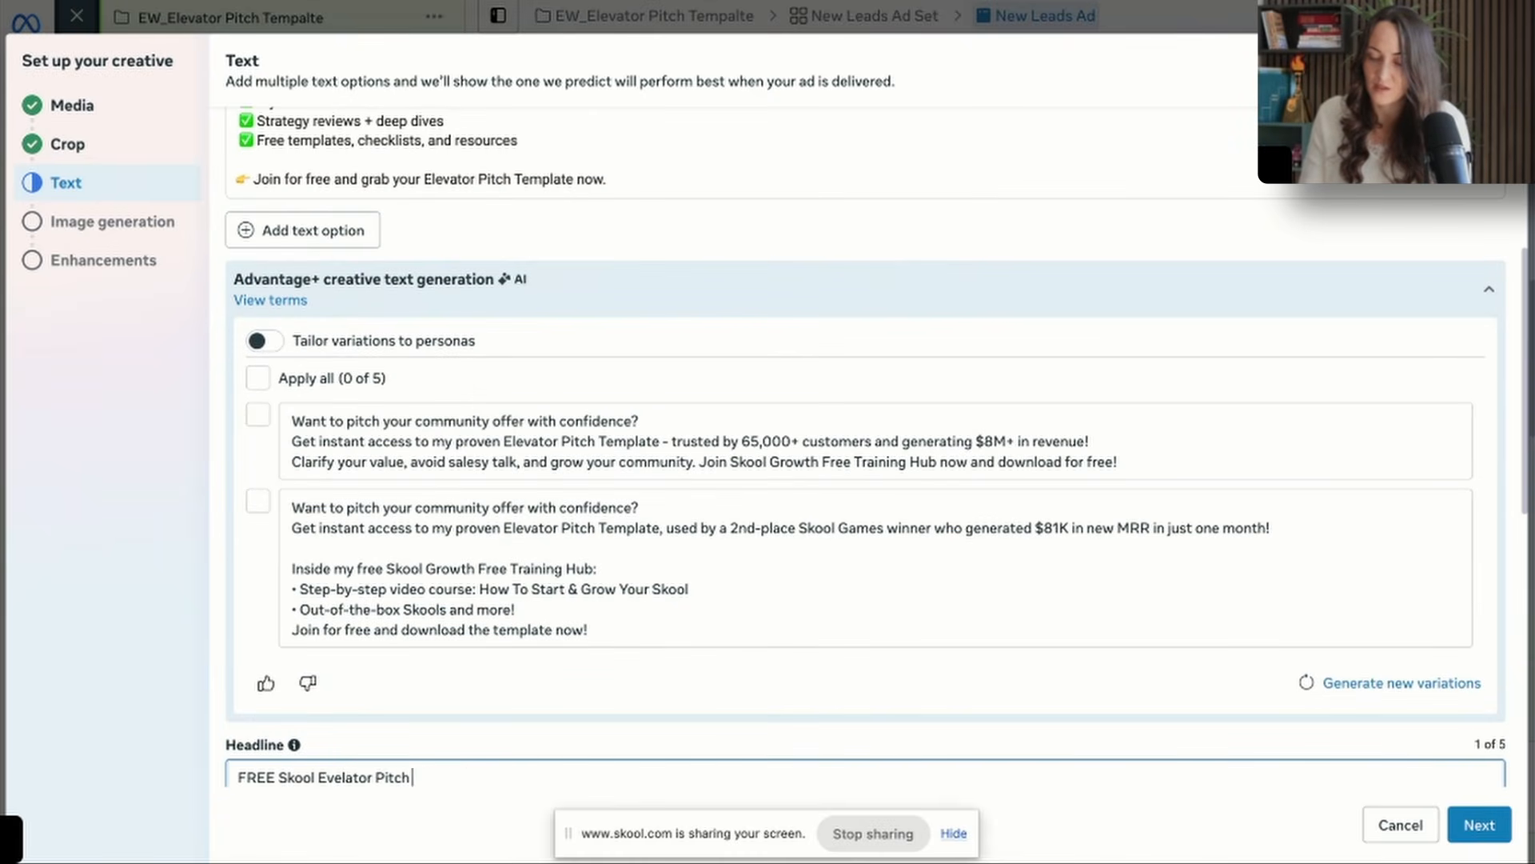
scroll(392, 565, "down", 5)
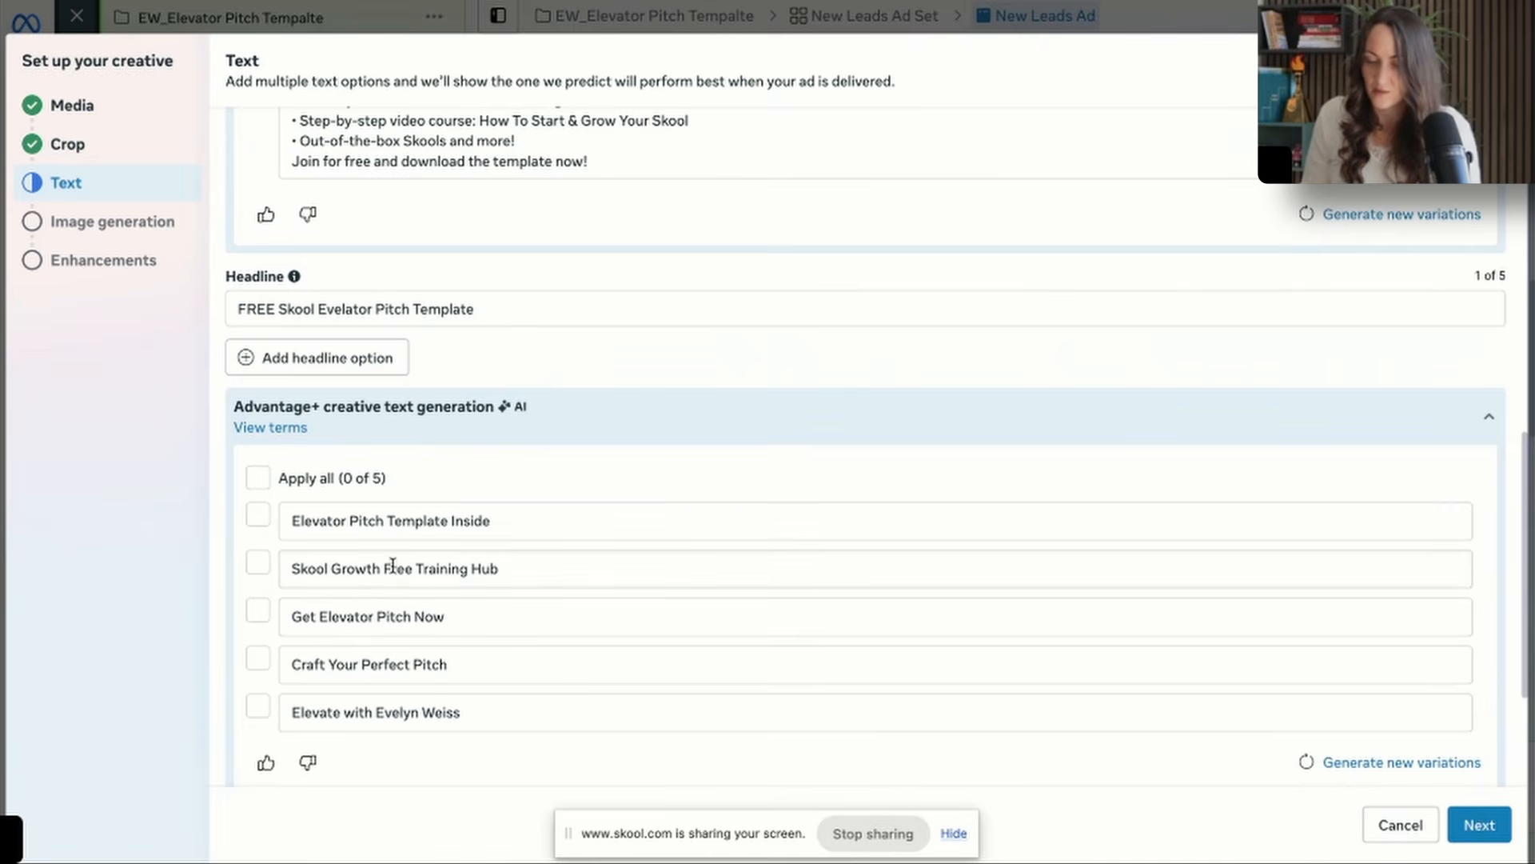
Include the suggested headlines "Skool Growth Free Training Hub" and "Craft Your Perfect Pitch", and insert "Skool" into the latter.
left_click(258, 564)
left_click(258, 660)
left_click(410, 666)
type("Skool")
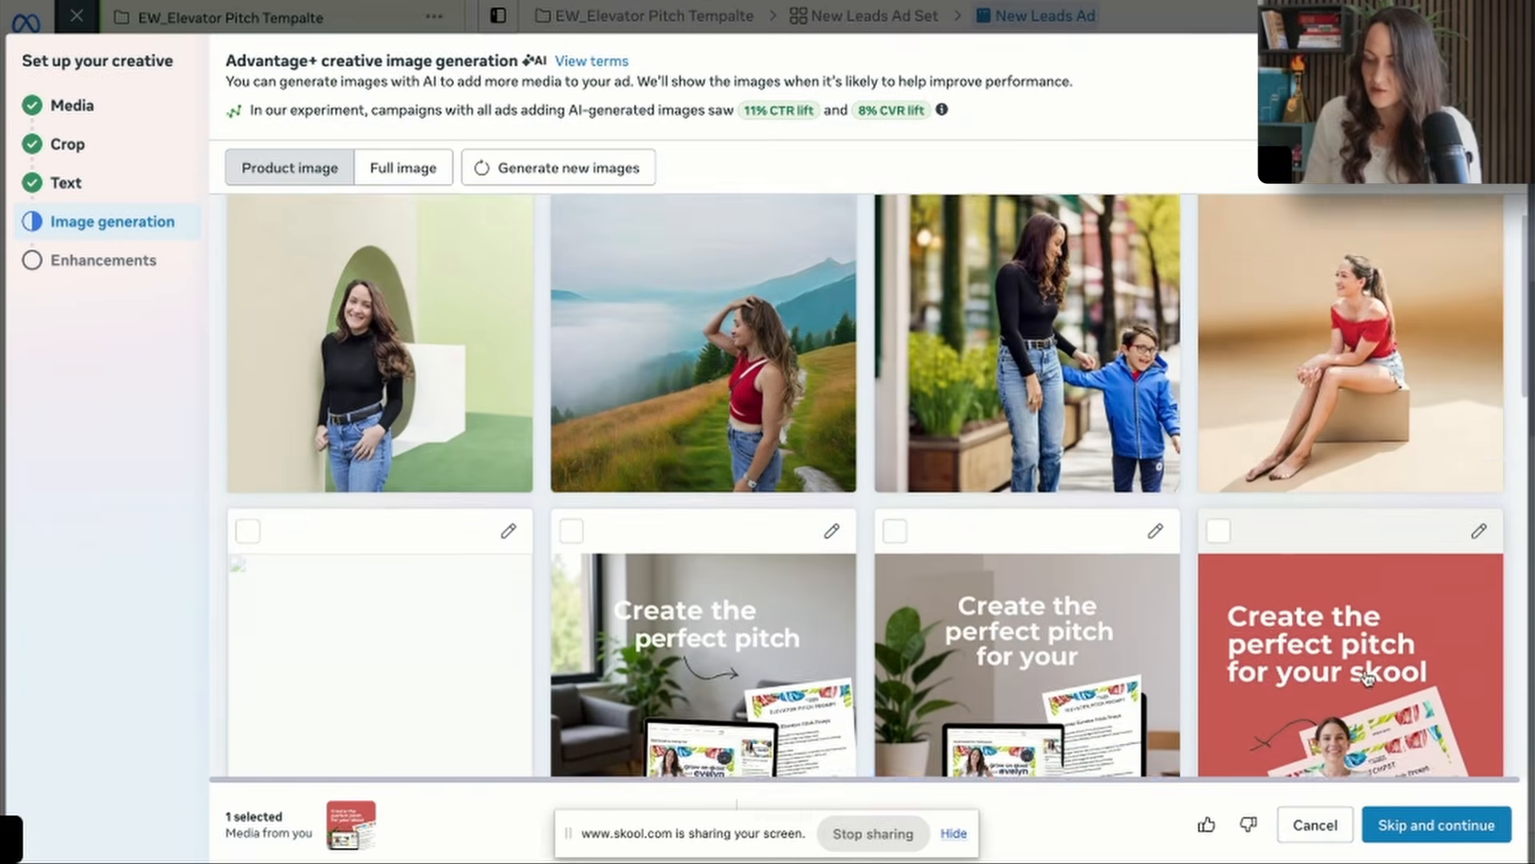
Select the generated pitch images with the plain red, blue and white backgrounds and accept all three.
scroll(1364, 674, "down", 5)
scroll(1407, 760, "down", 3)
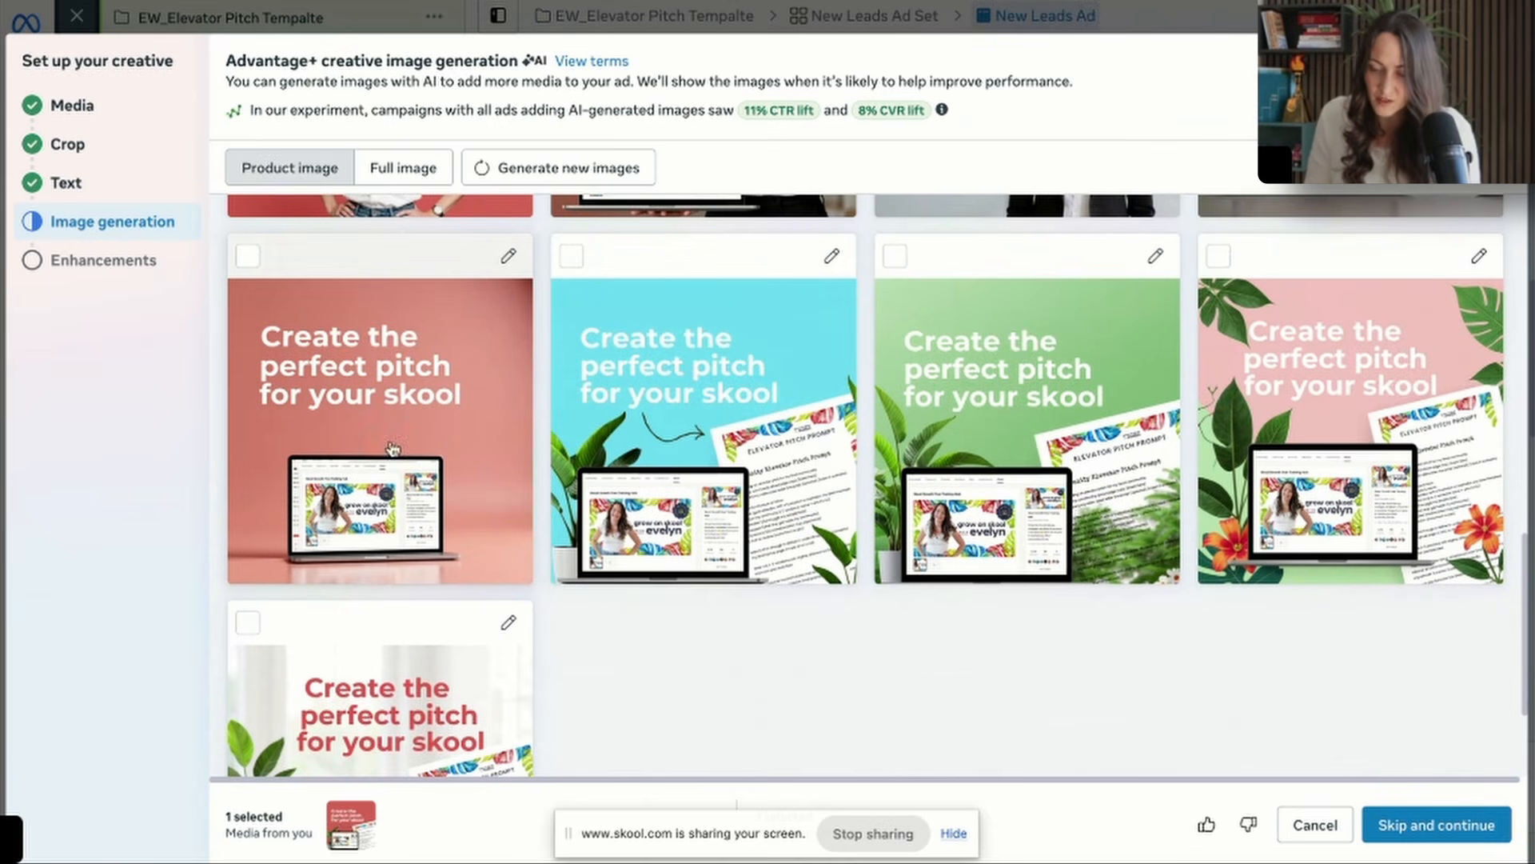
left_click(468, 567)
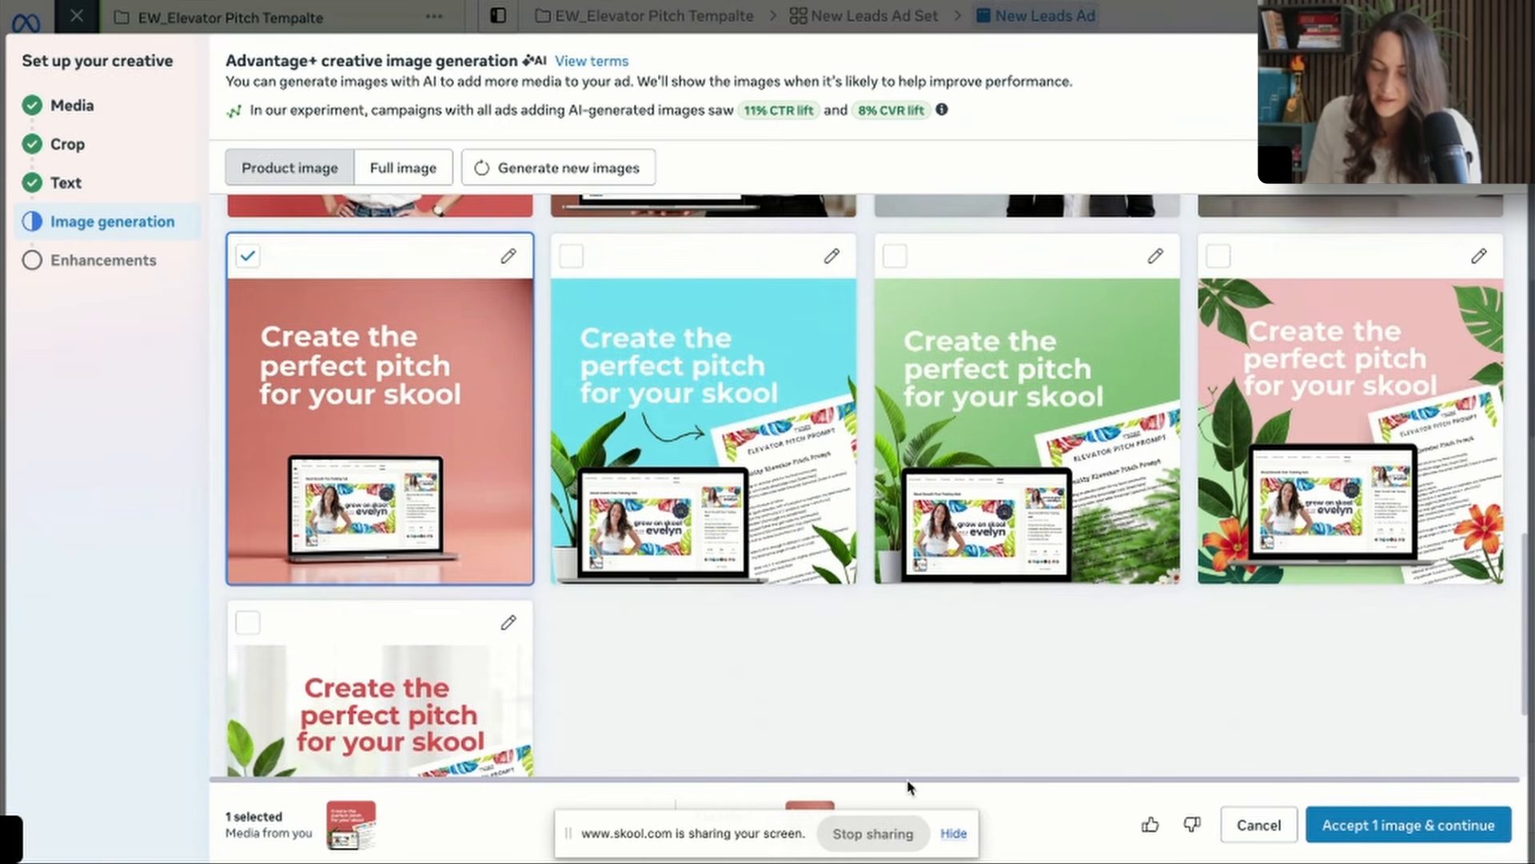
scroll(560, 680, "down", 2)
left_click(375, 640)
scroll(710, 440, "up", 1)
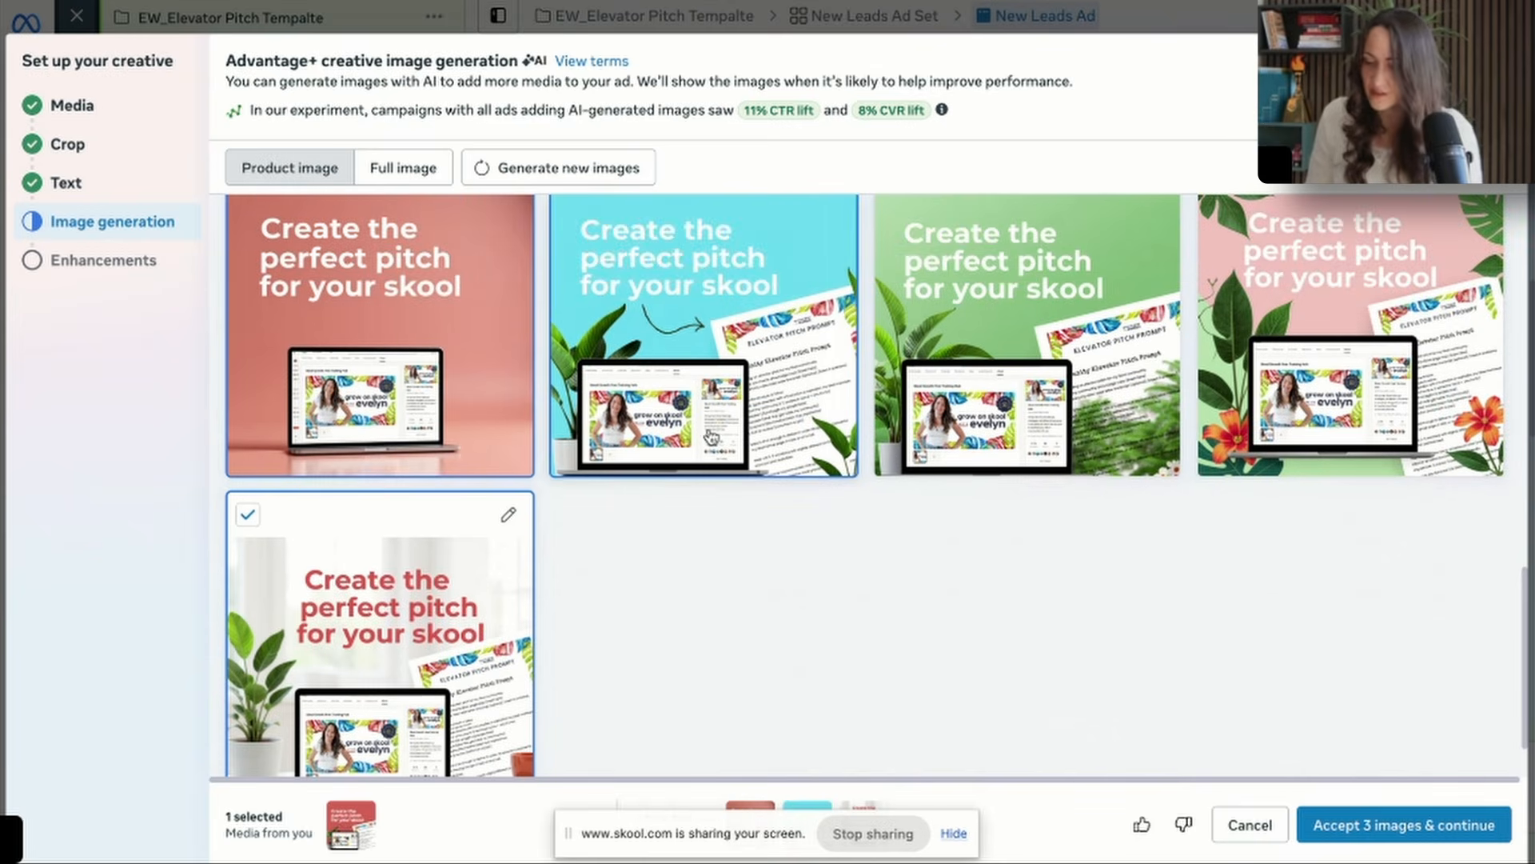
left_click(1407, 825)
Review the Advantage+ creative enhancements, keep them as set and finish the creative setup.
scroll(1114, 470, "down", 6)
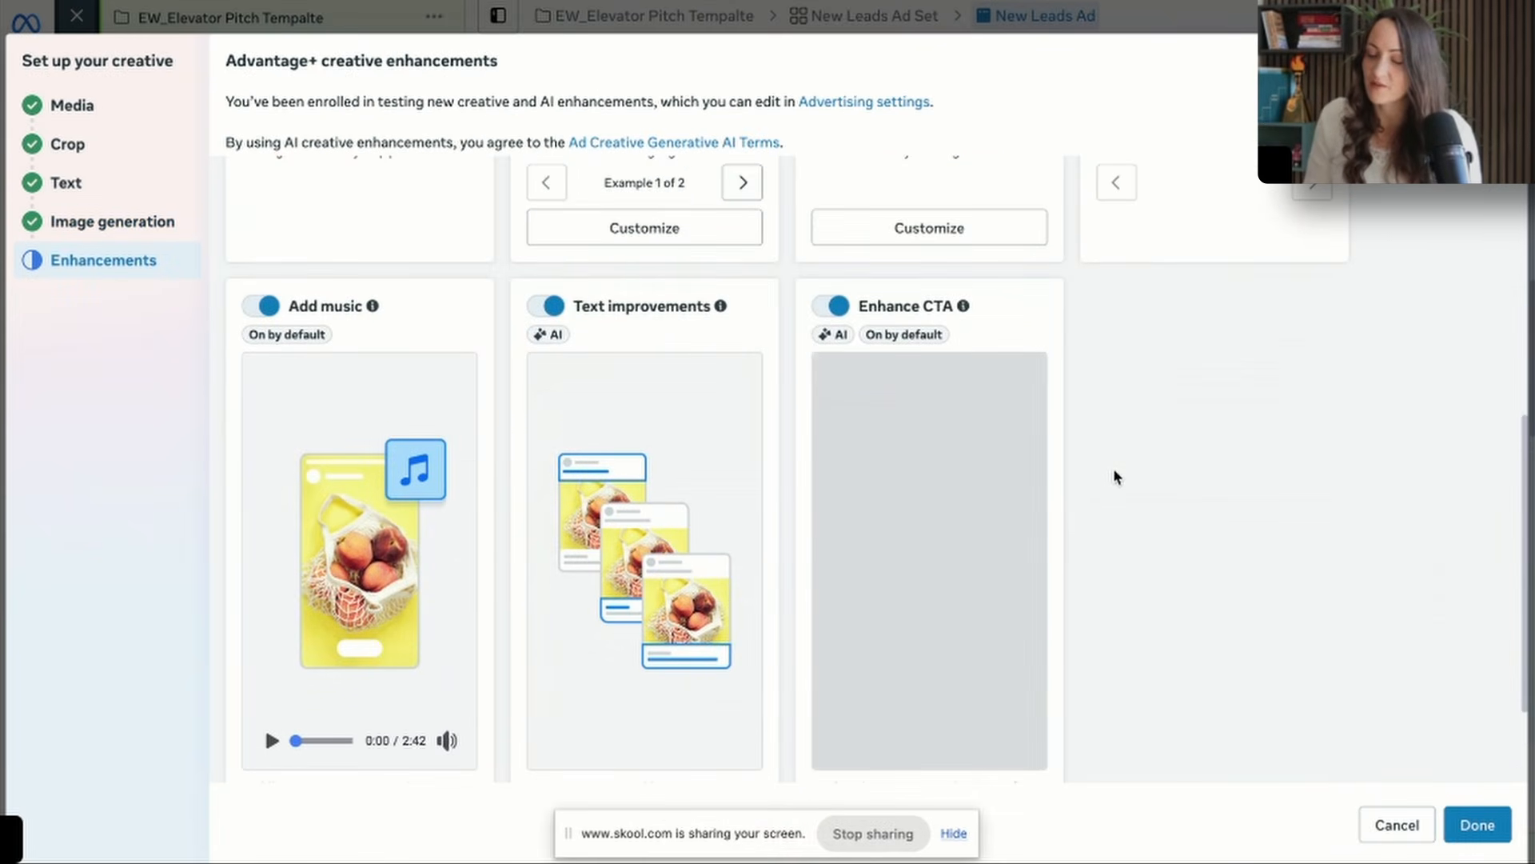
scroll(1113, 477, "down", 2)
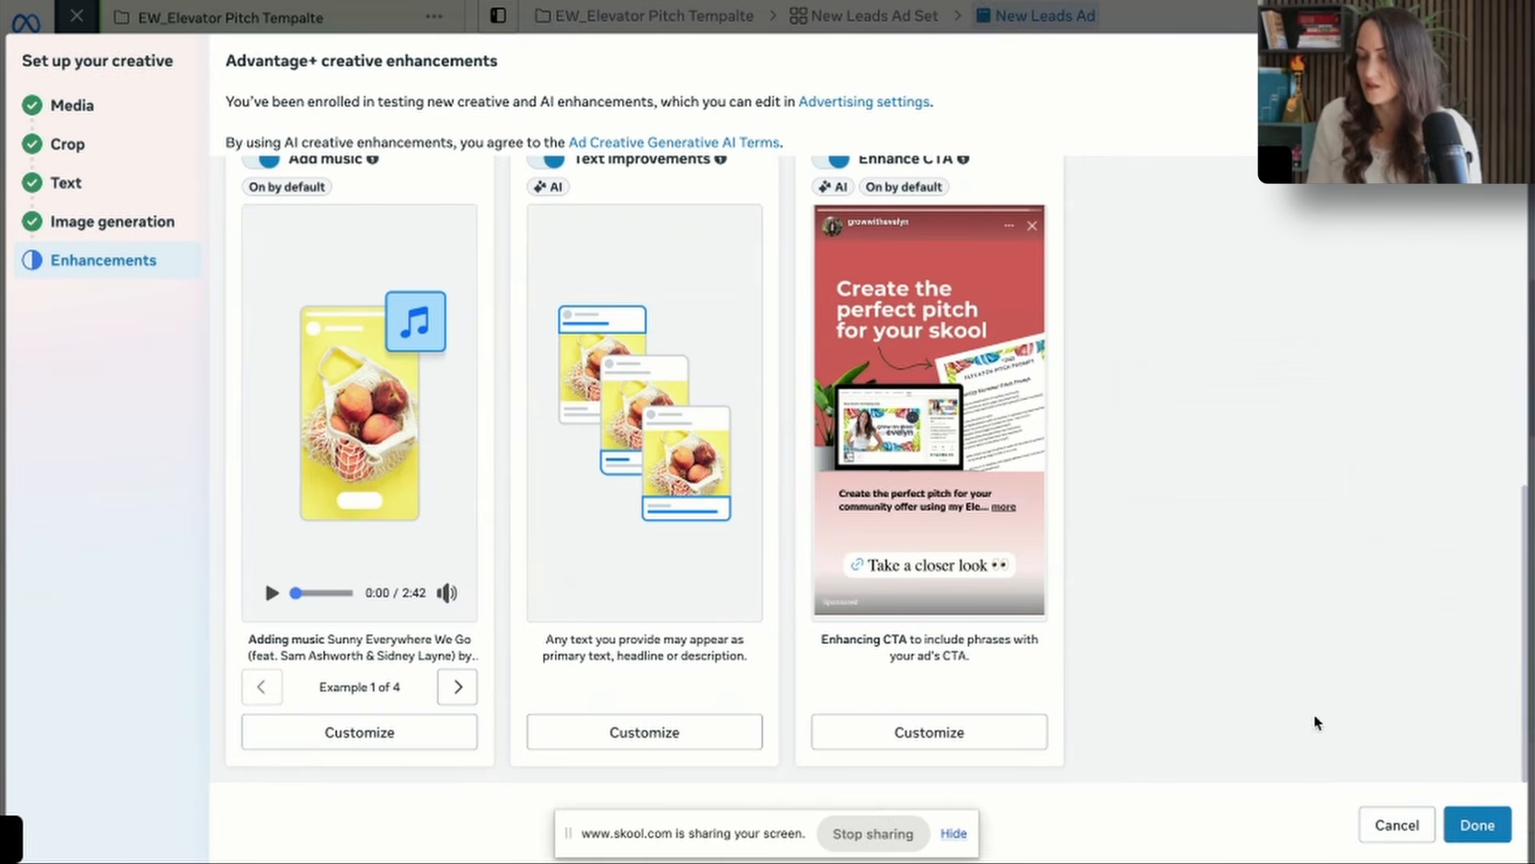
left_click(1477, 824)
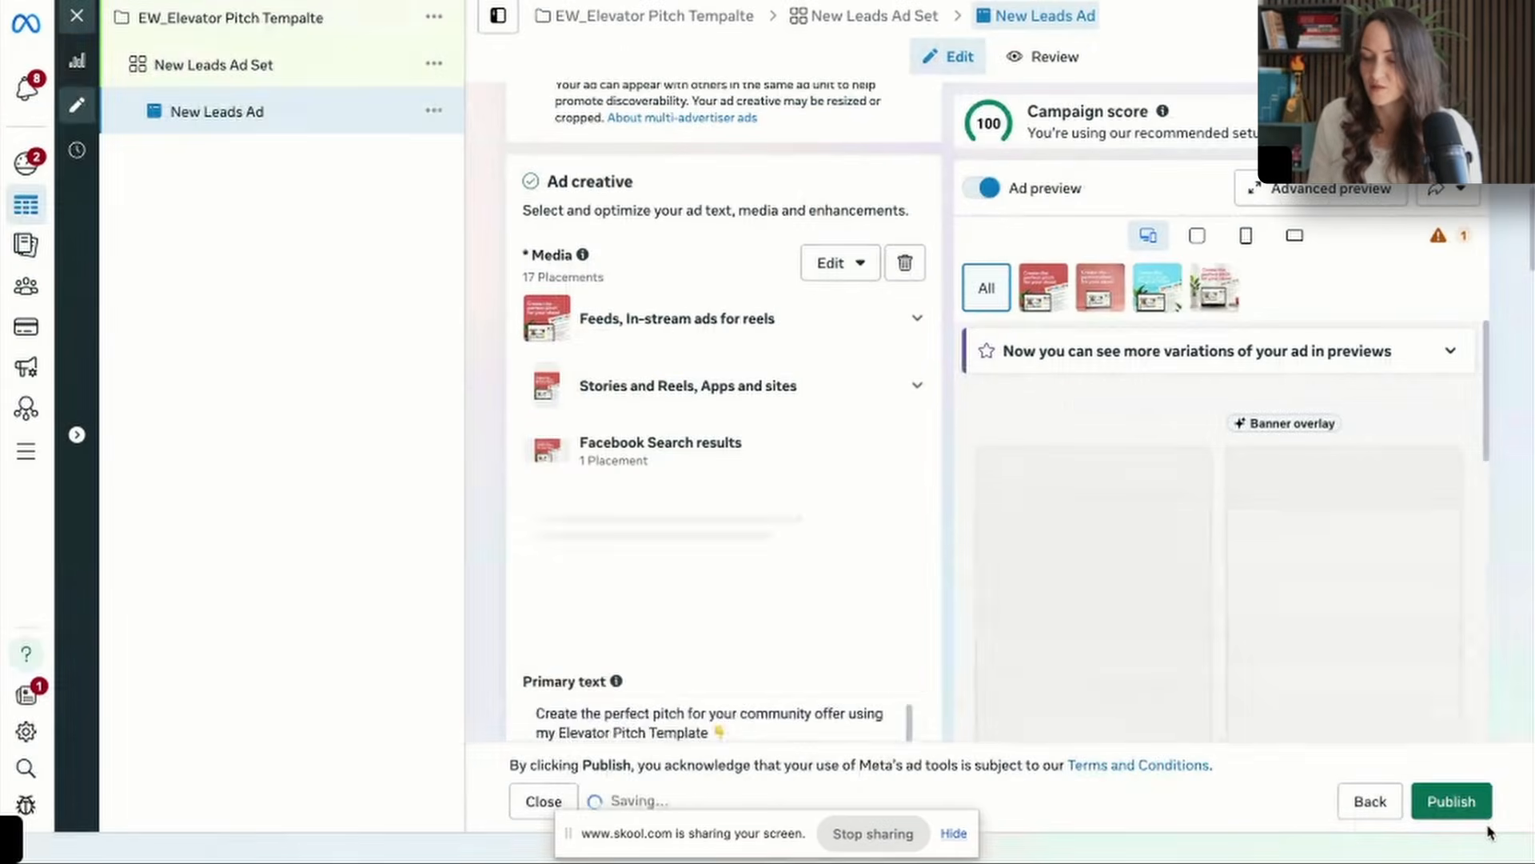
Create a new instant form named "Elevator Pitch" with the More volume type and optimized delivery, and advance past the intro to its questions.
scroll(786, 438, "down", 1)
scroll(787, 436, "down", 15)
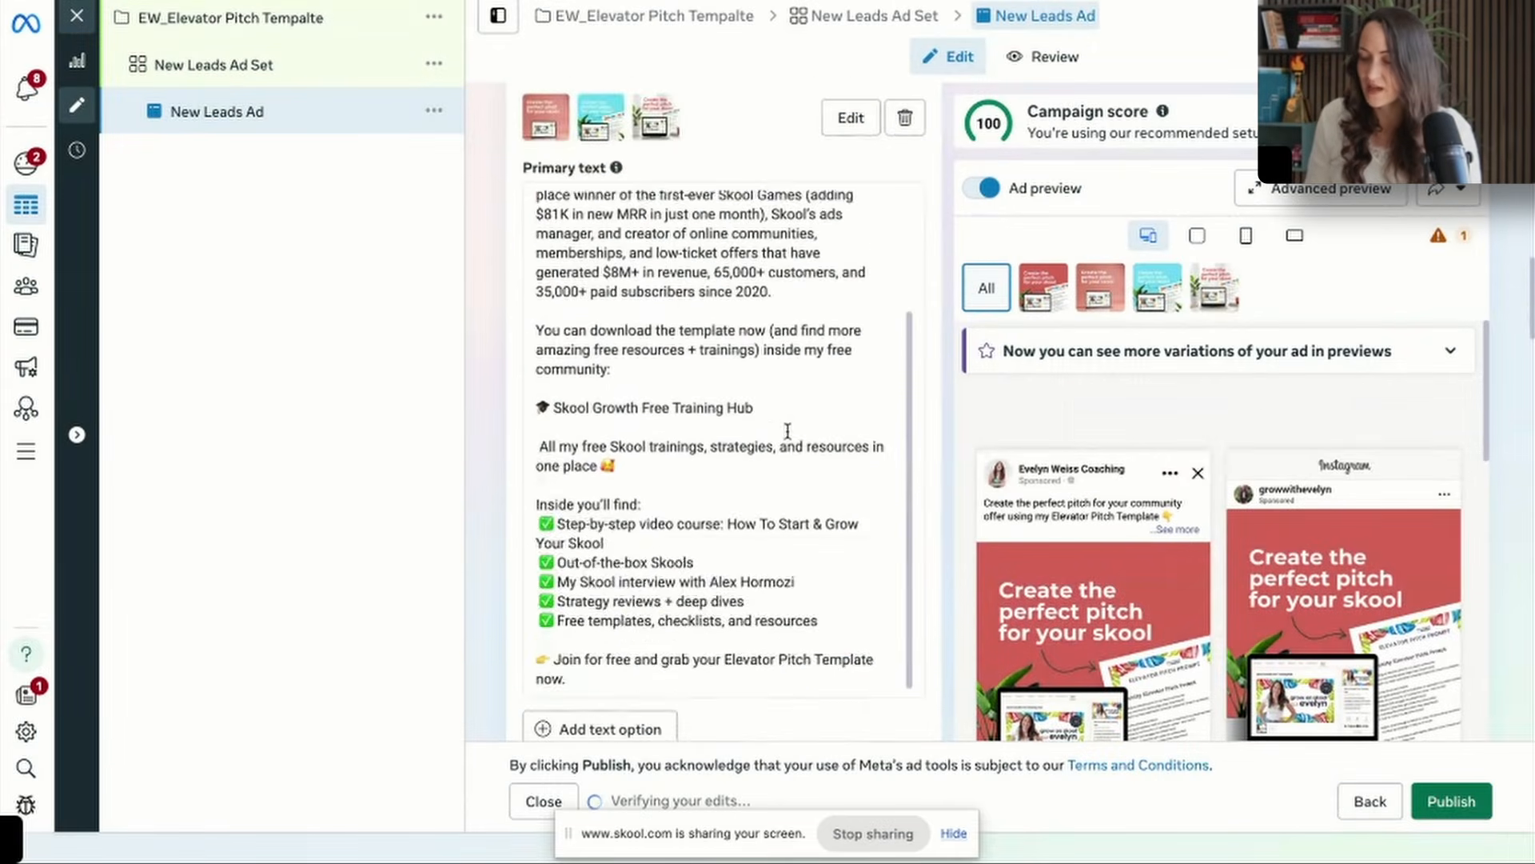
scroll(885, 242, "down", 10)
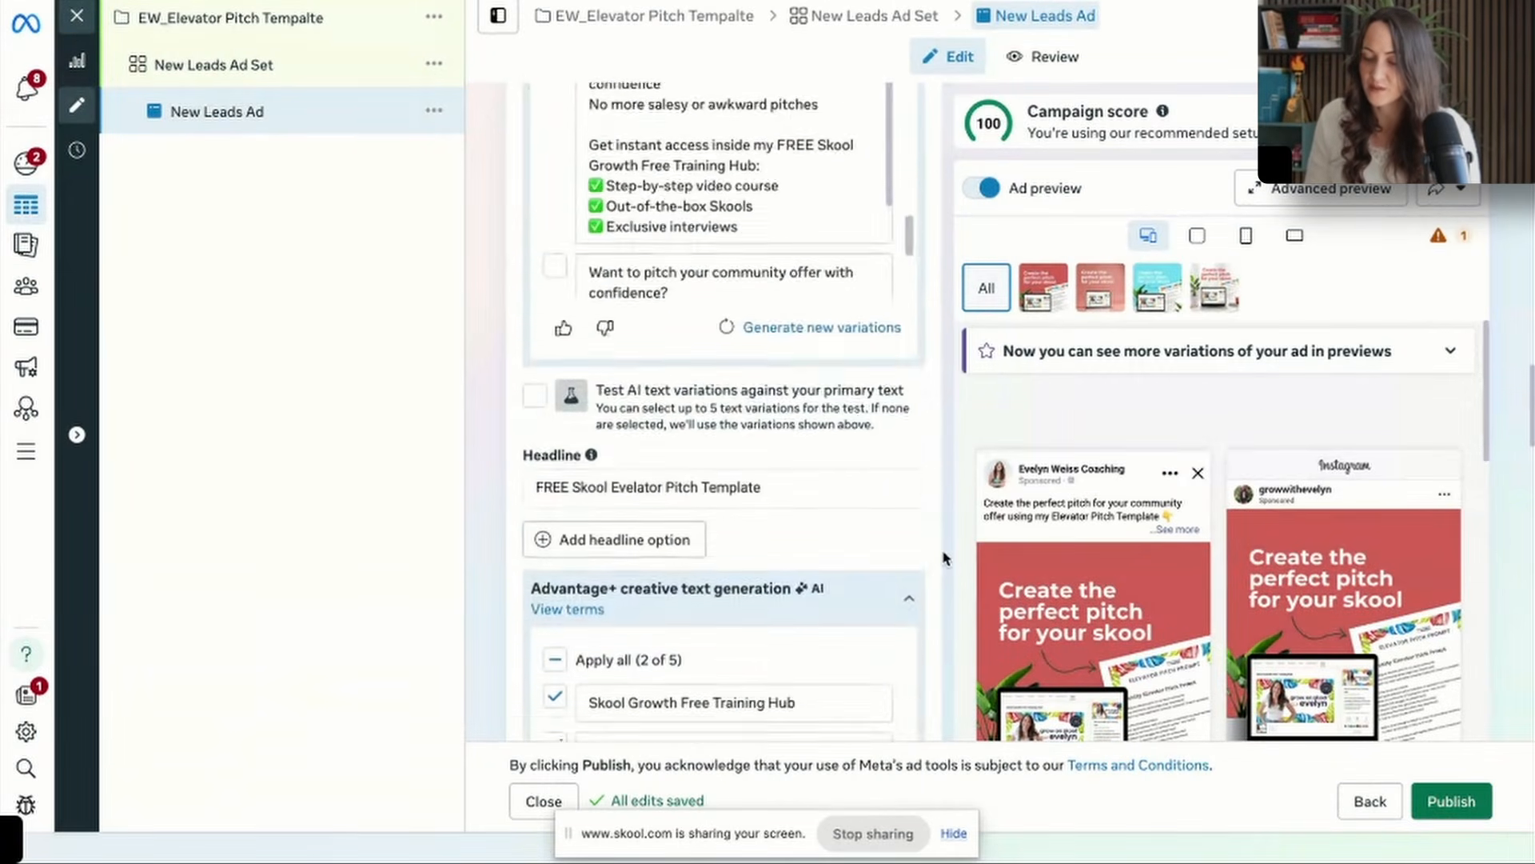
scroll(944, 558, "down", 1)
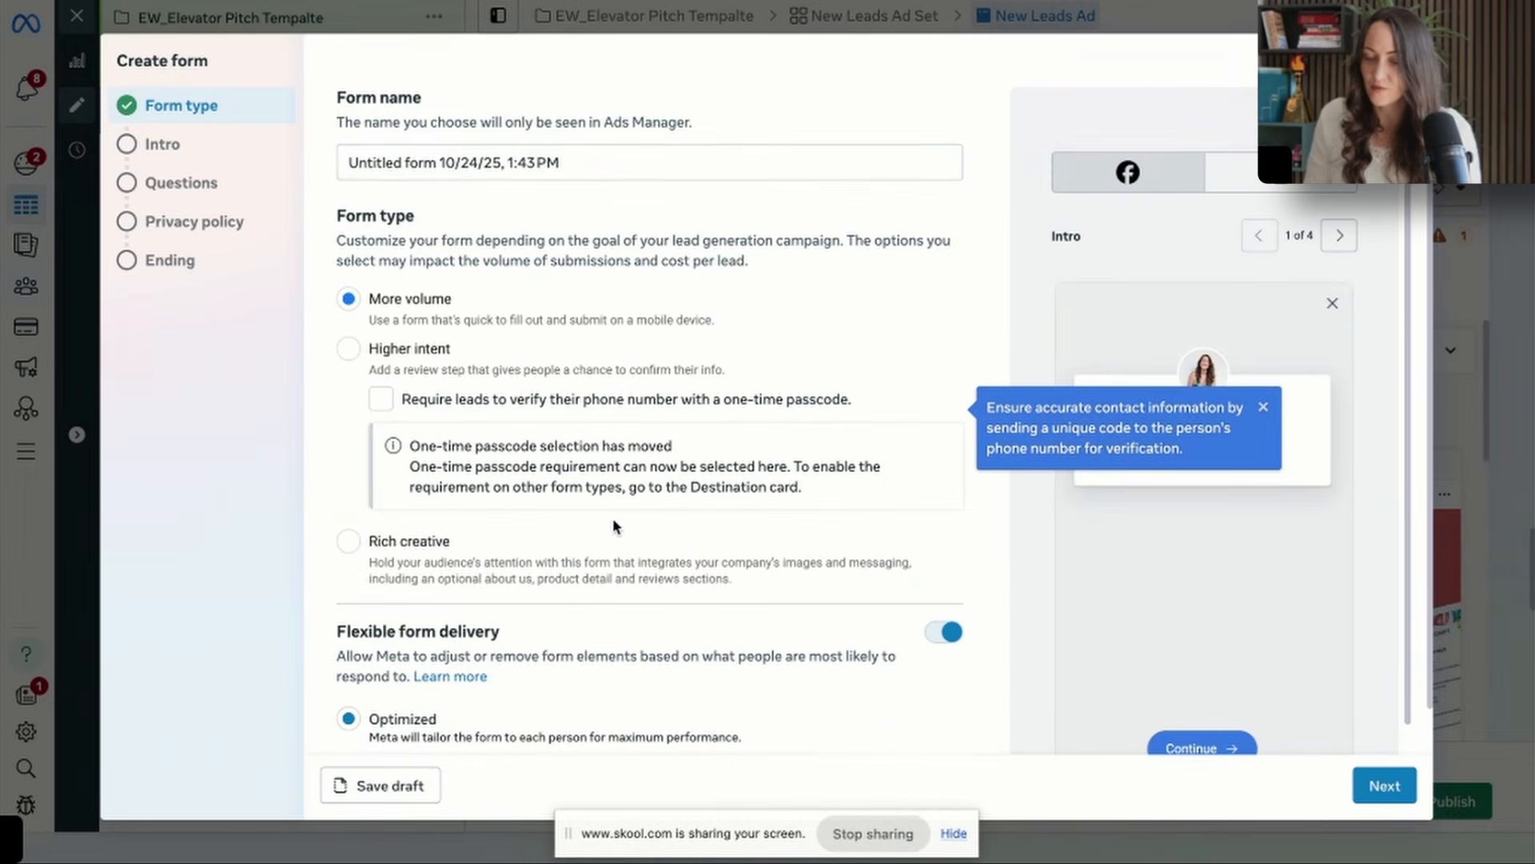
triple_click(547, 162)
type("Ele")
key("BackSpace")
type("levator Pitch")
scroll(531, 356, "down", 1)
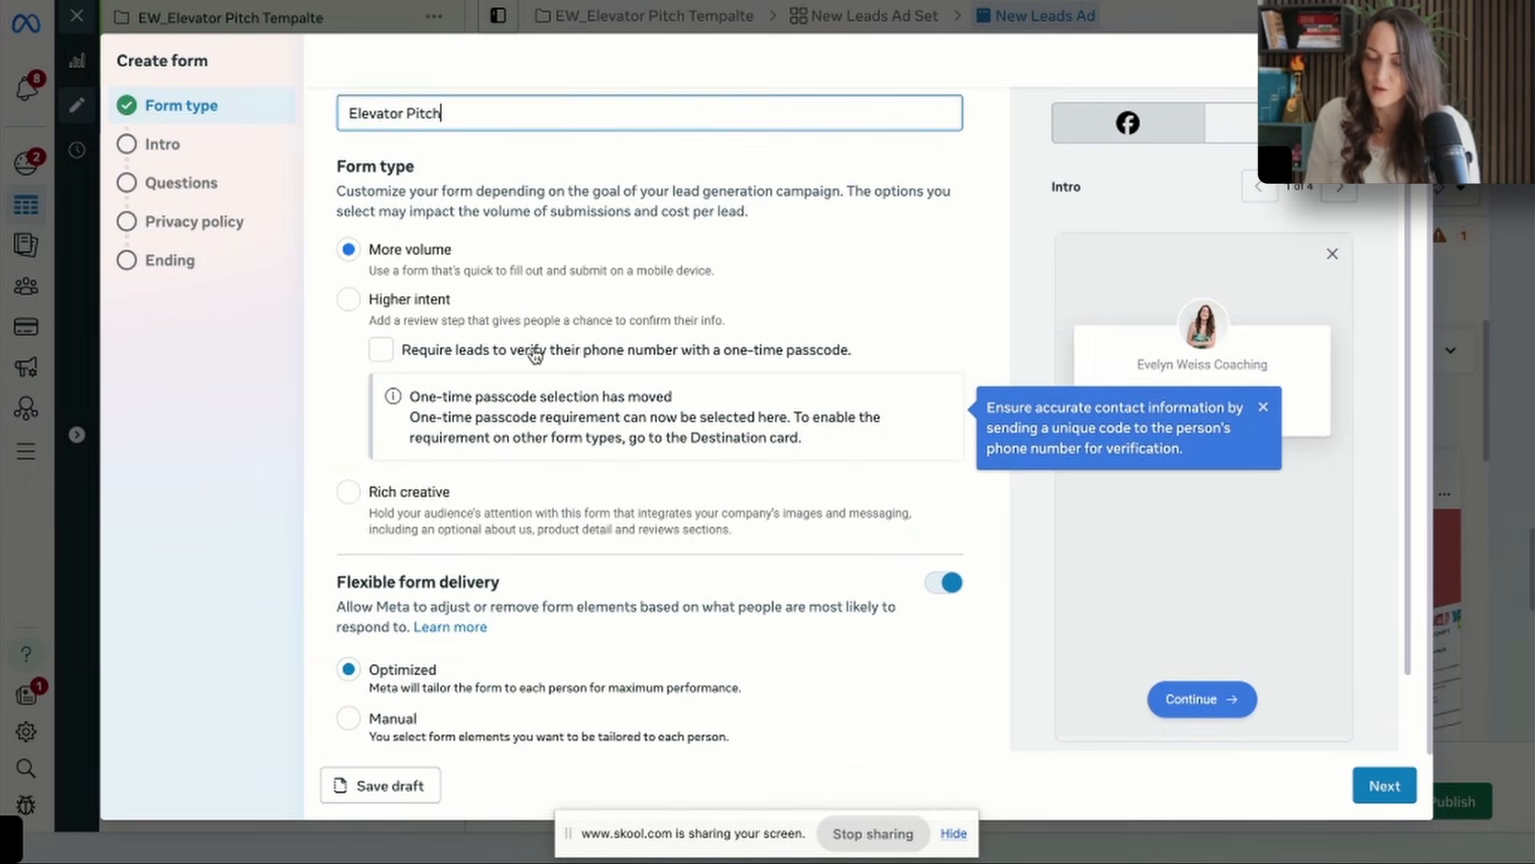
left_click(1384, 785)
left_click(1384, 785)
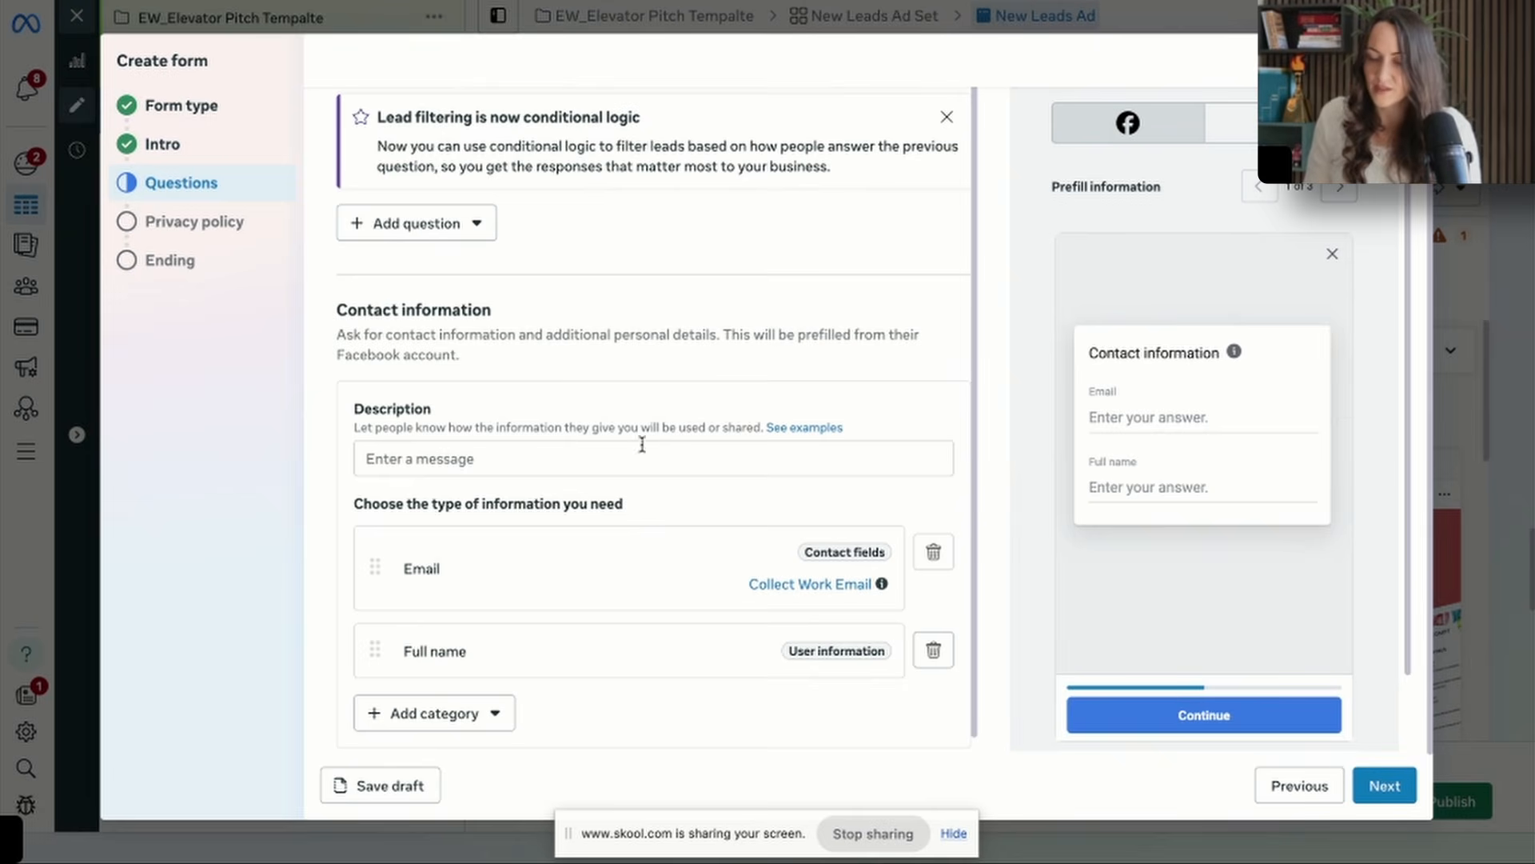
Set the contact information description to "What's the best email to send your elevator pitch template?", remove the full name field and continue to the privacy policy.
left_click(559, 457)
type("What's the best email to send y")
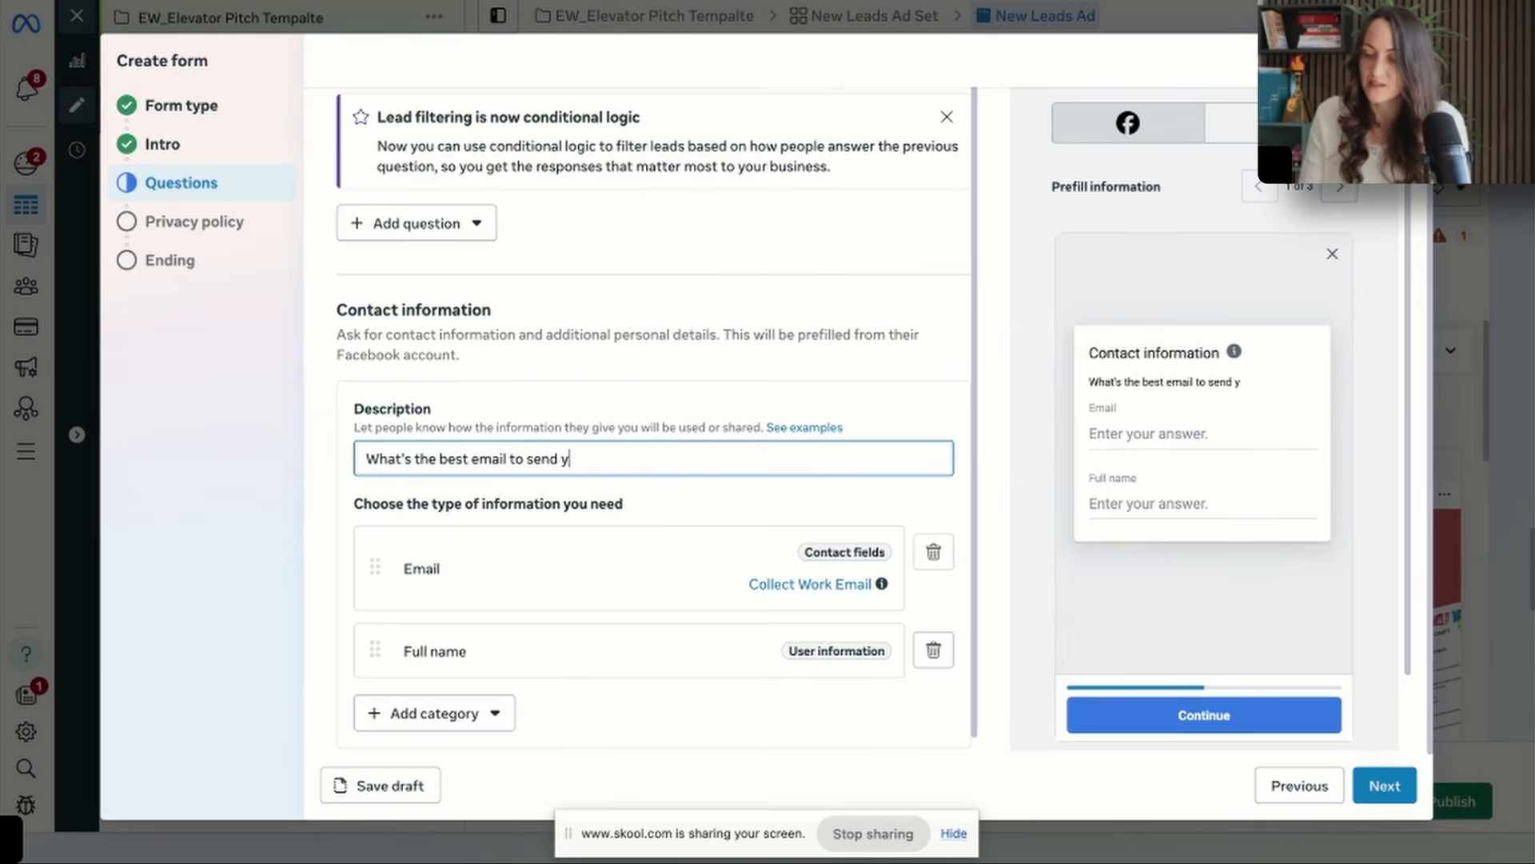
type("our elevator pitch")
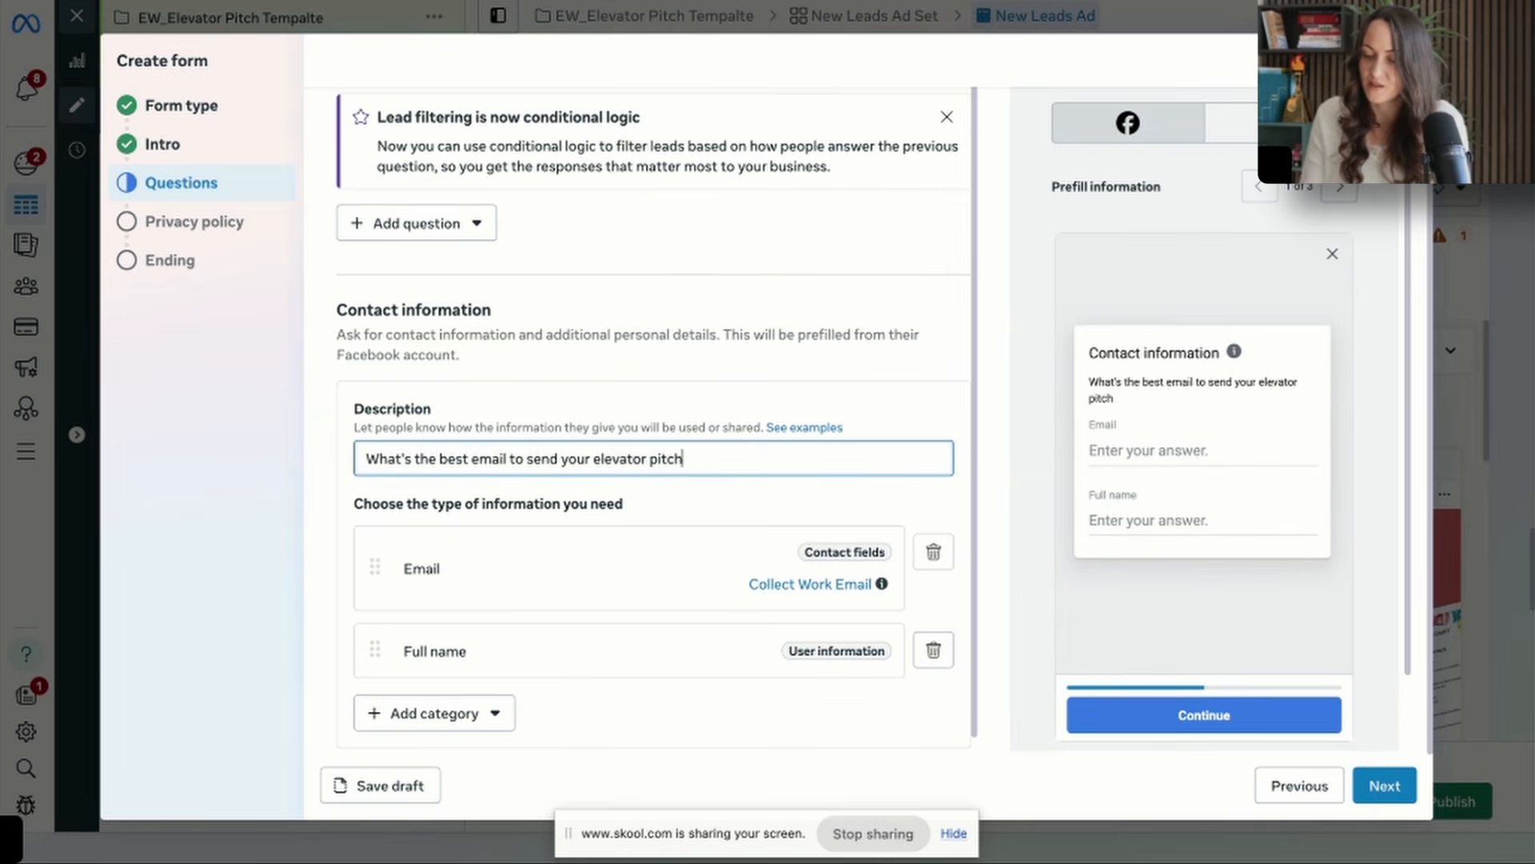
type(" template?")
left_click(933, 649)
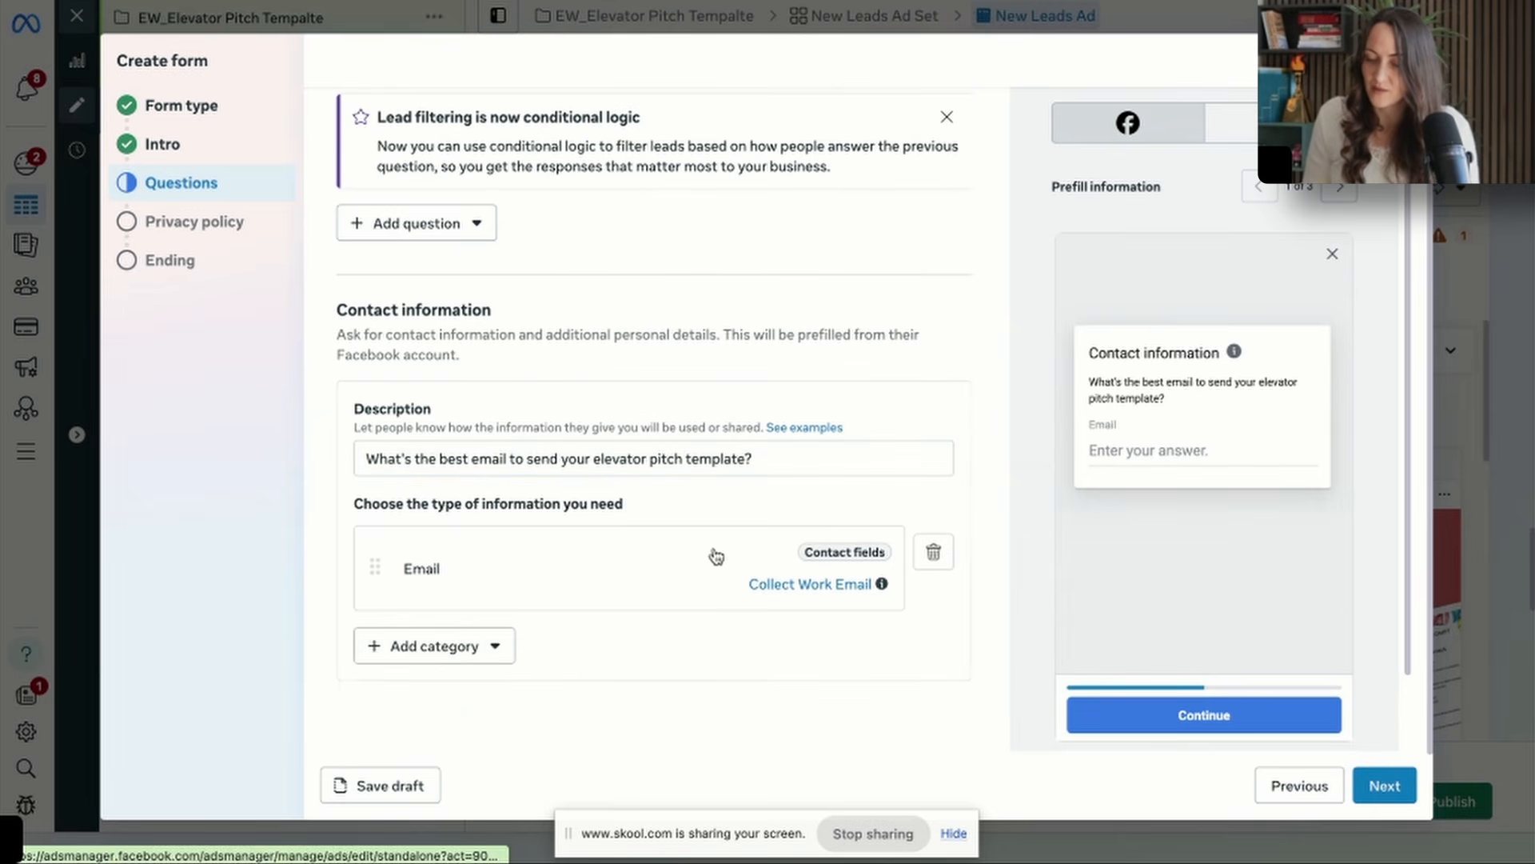
left_click(1398, 776)
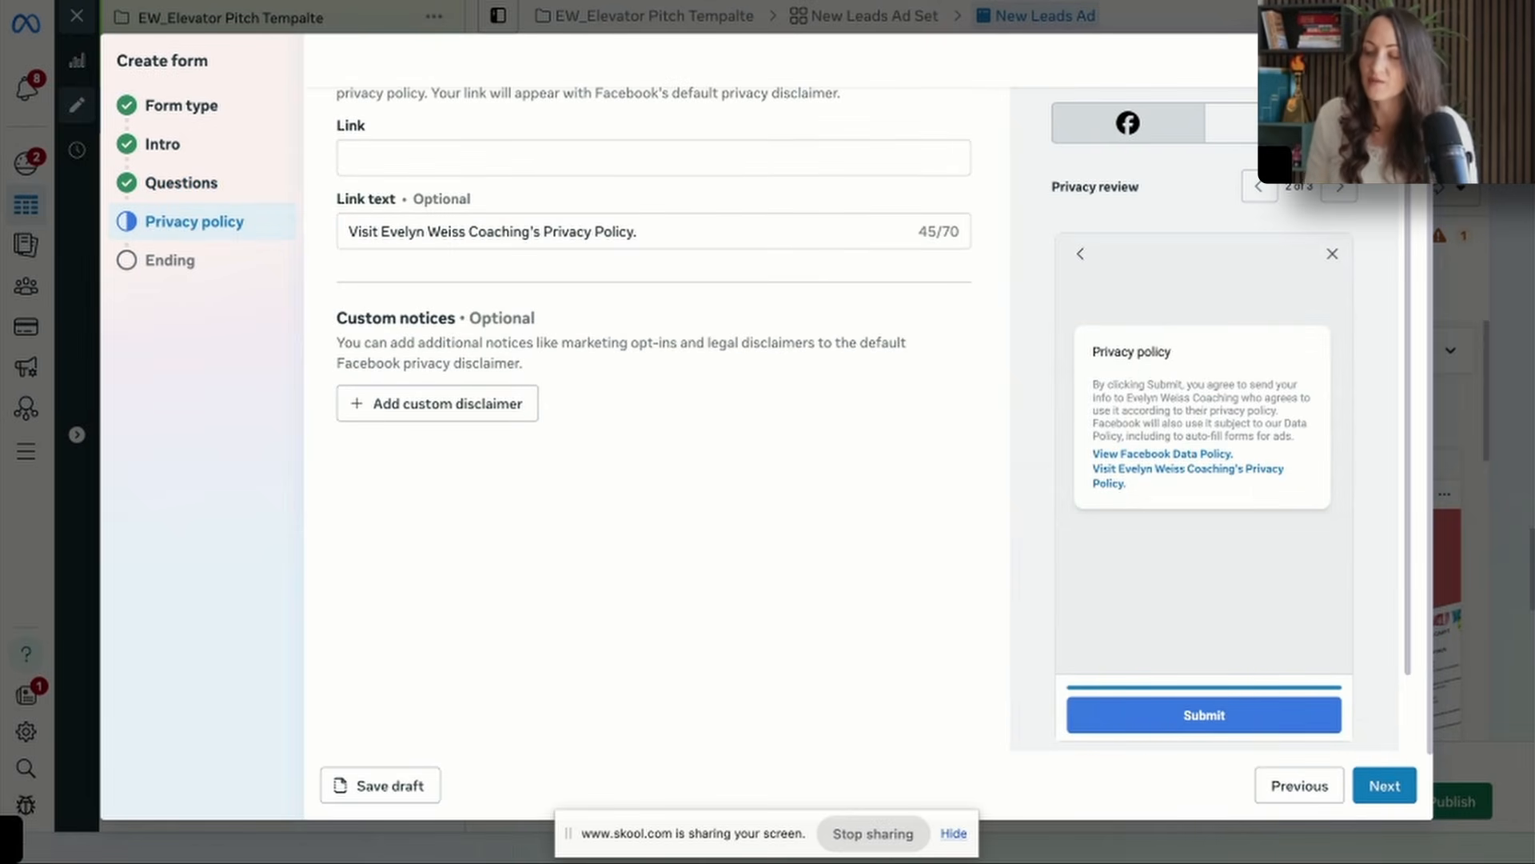
Open the Grow With Evelyn About page on Skool, use its address as the form's privacy policy link and continue to the ending.
key("ctrl+t")
type("skool.com/")
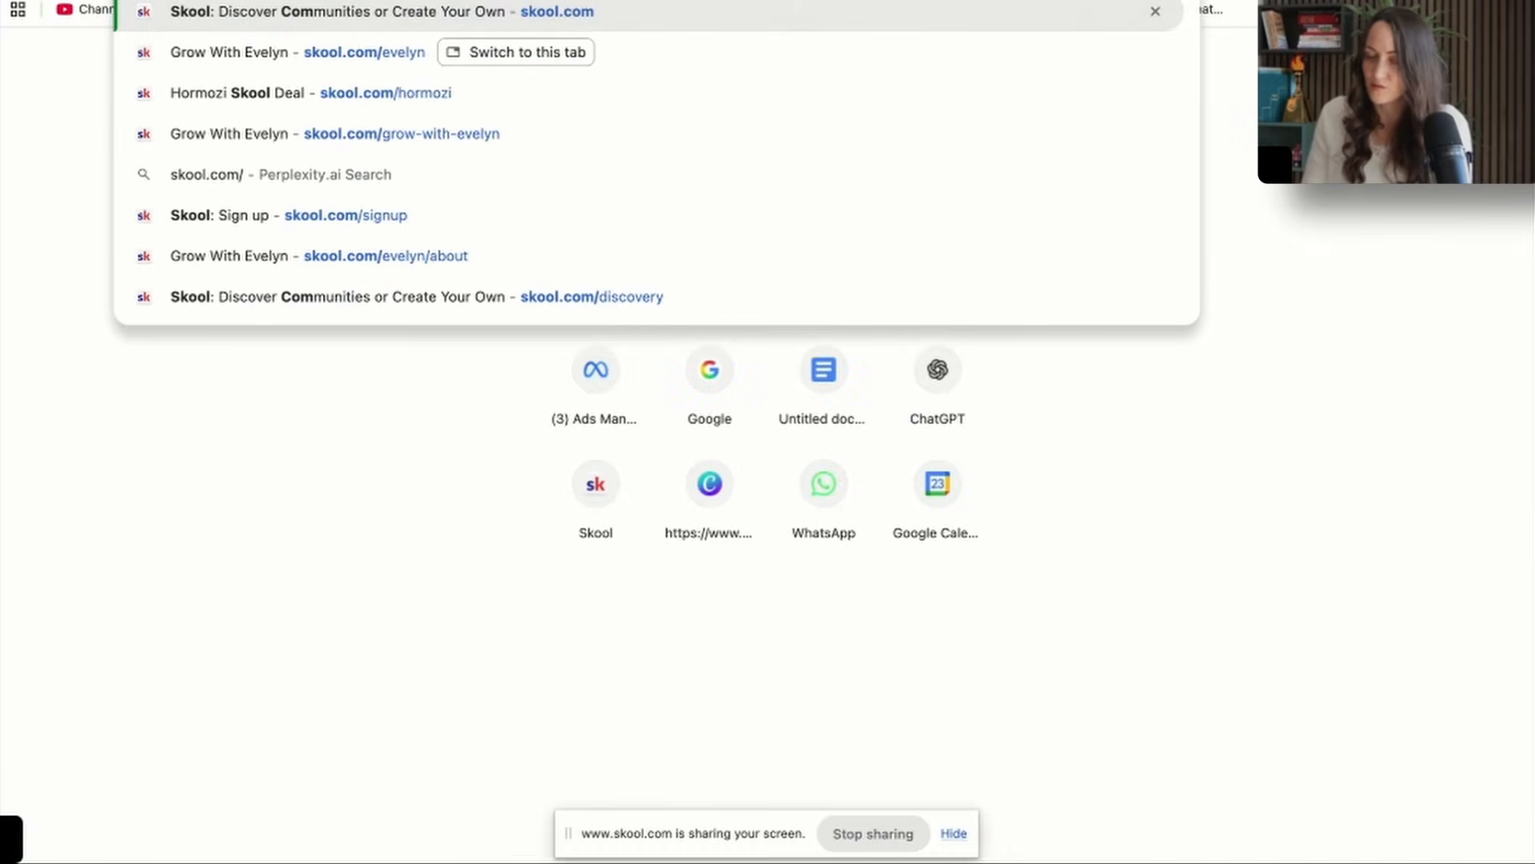
type("ab")
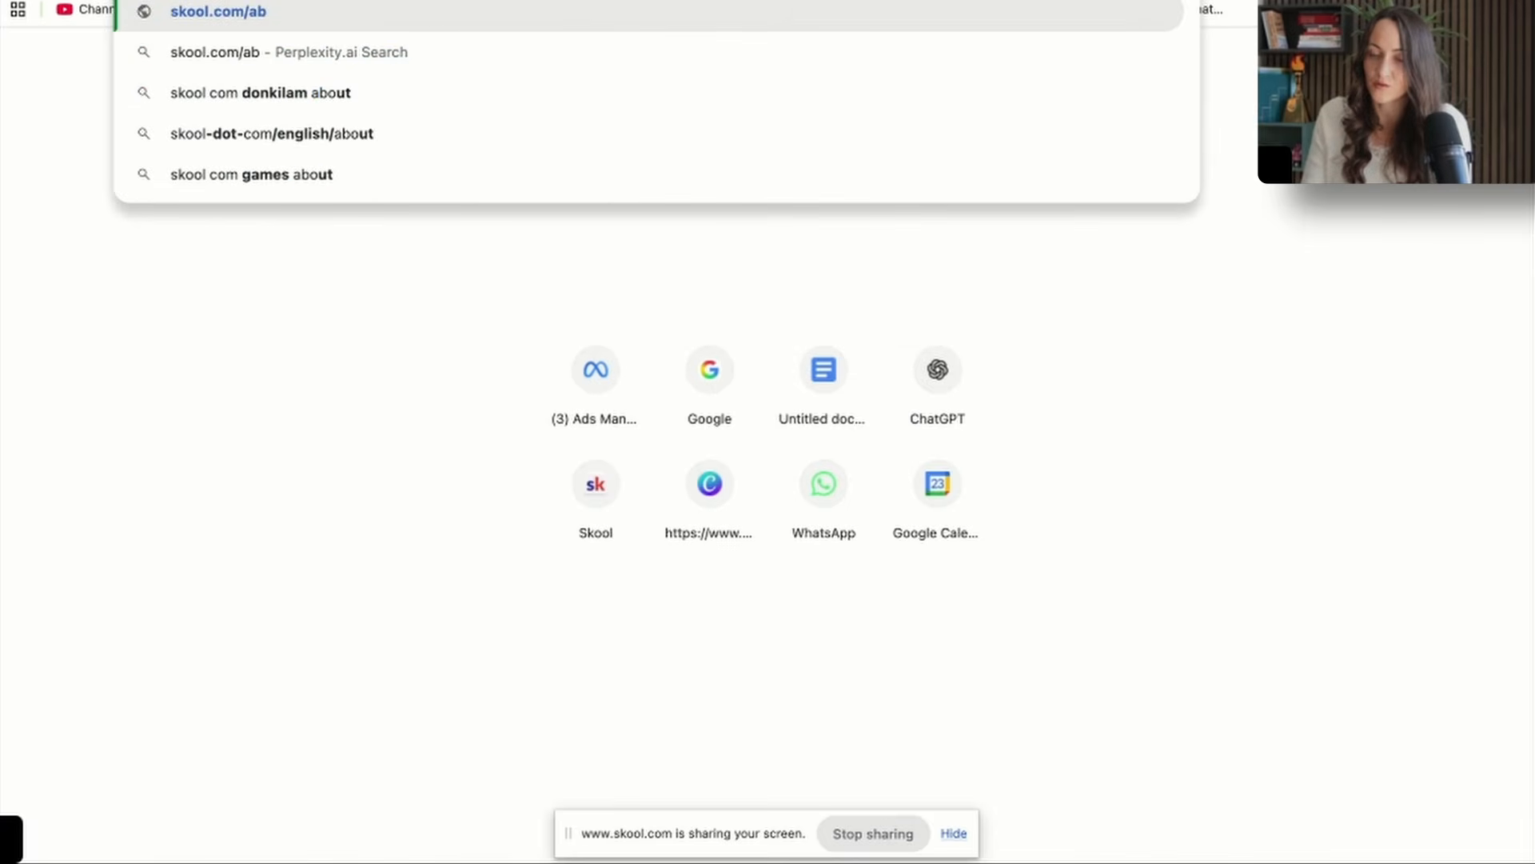
key("BackSpace")
key("BackSpace")
type("evelyn")
key("Return")
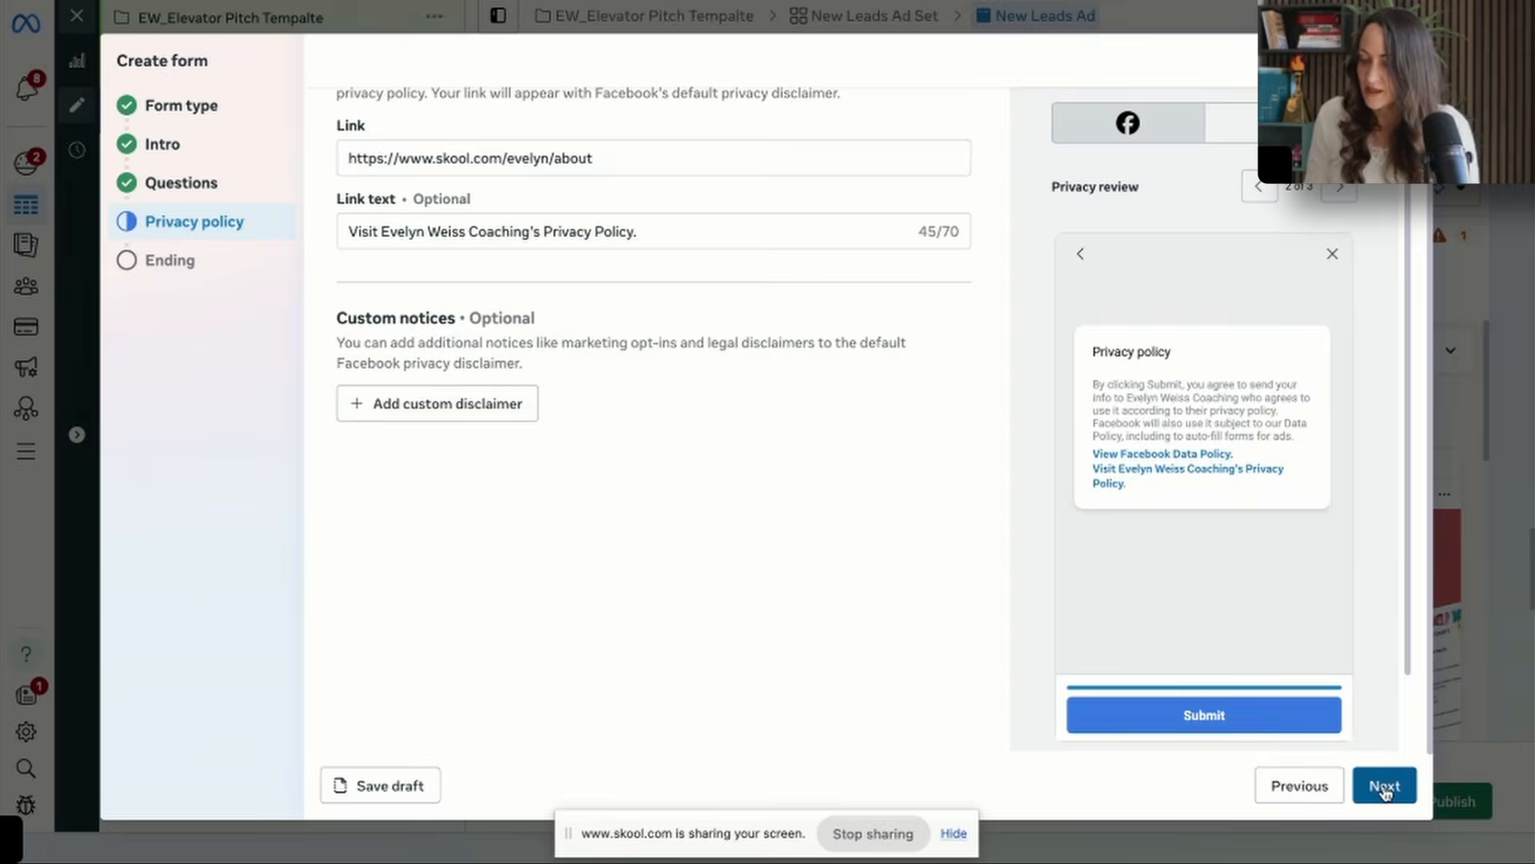
left_click(1381, 785)
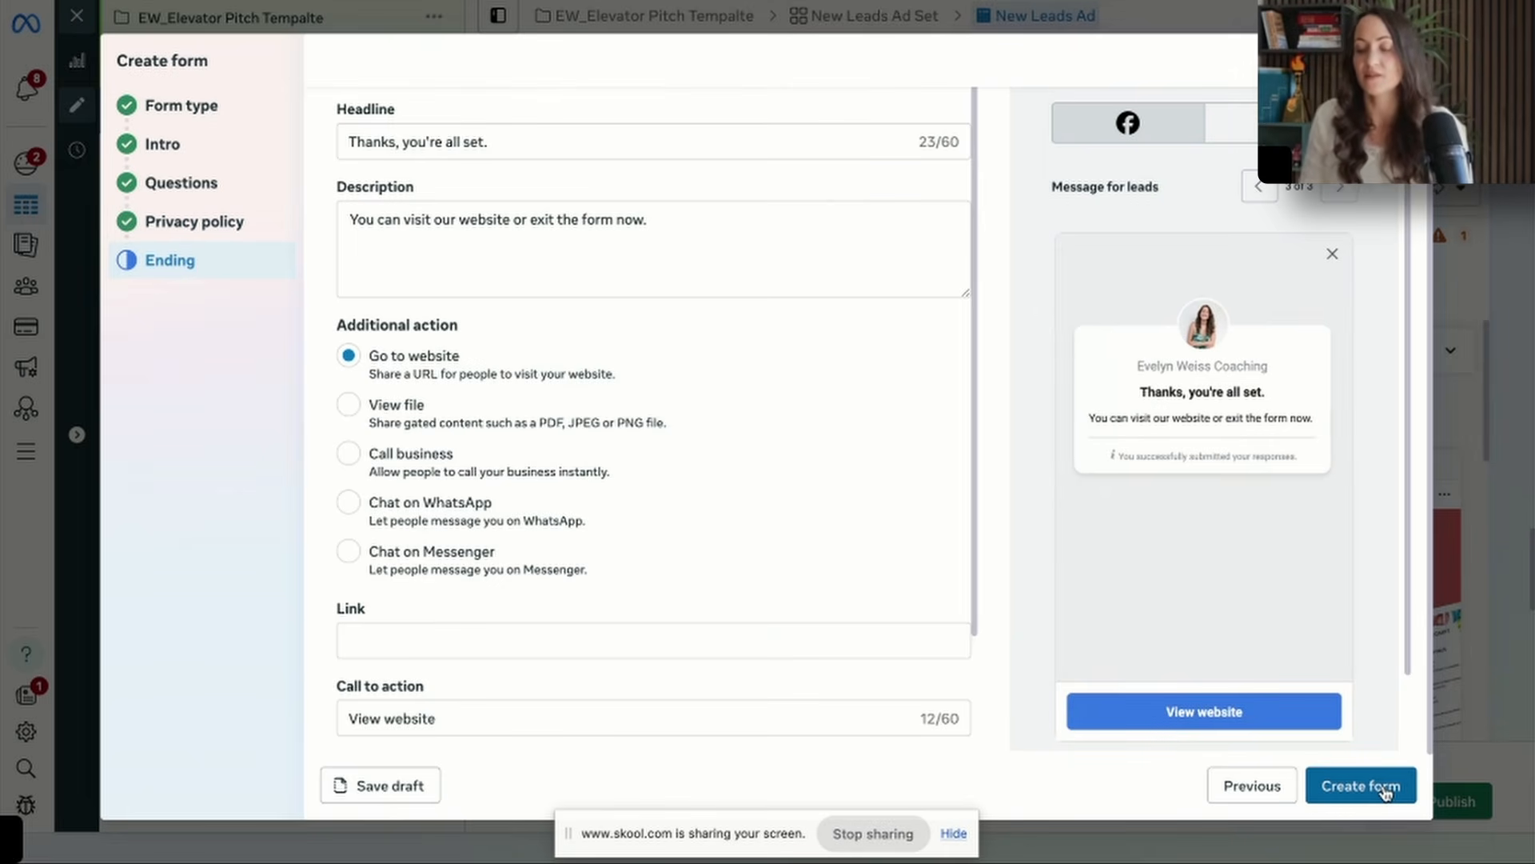
Set the form ending's headline to "Just one more step...".
triple_click(560, 142)
type("Just one more se")
key("BackSpace")
type("tep...")
Replace the ending's description with "Your elevator pitch template is on it's way. While you wait join my community the".
triple_click(497, 220)
type("Your el")
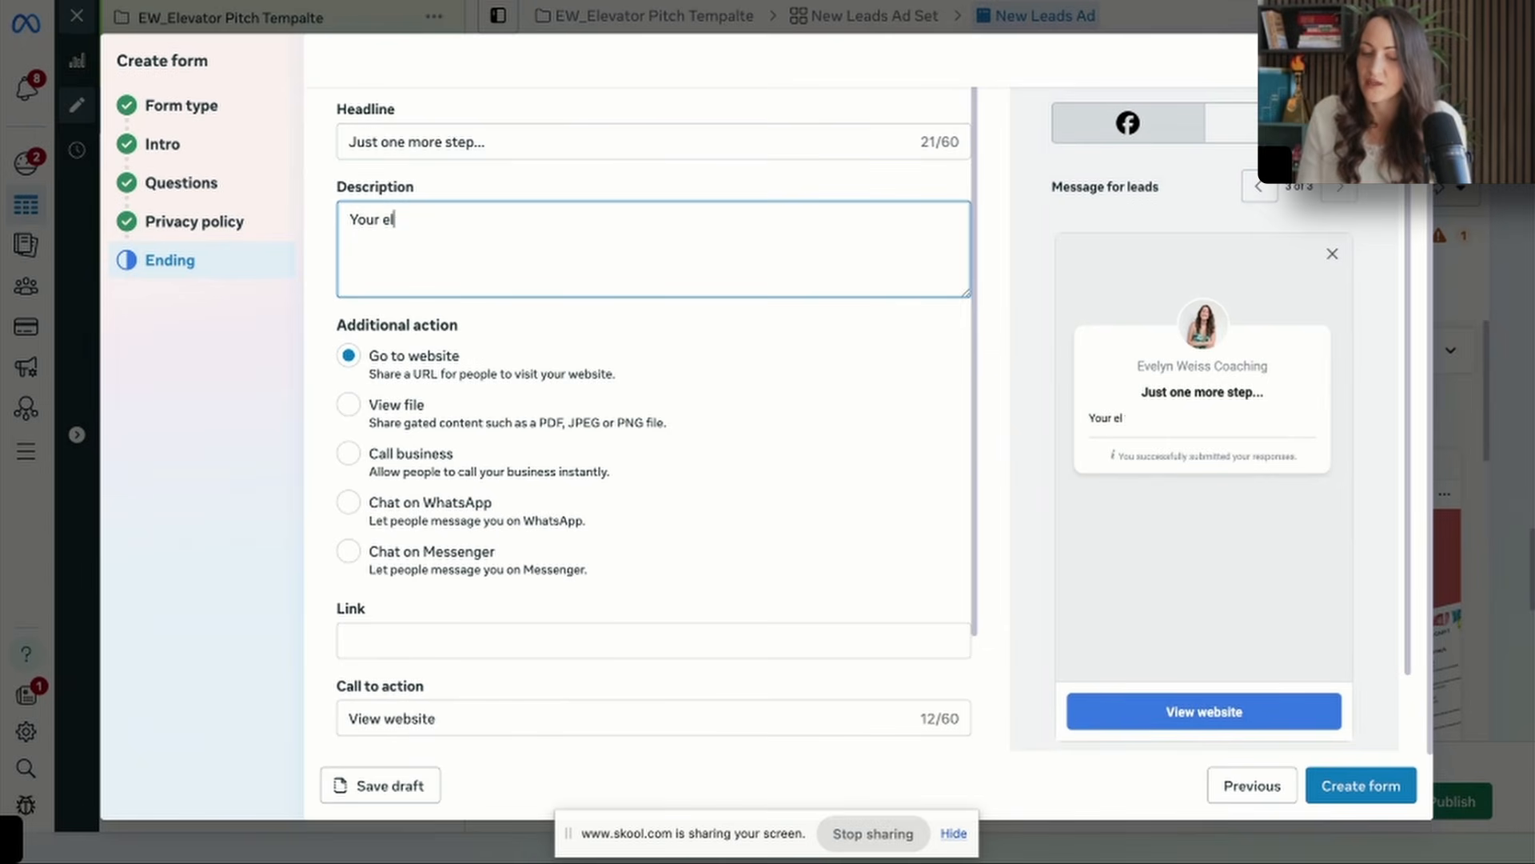
type("evator pit")
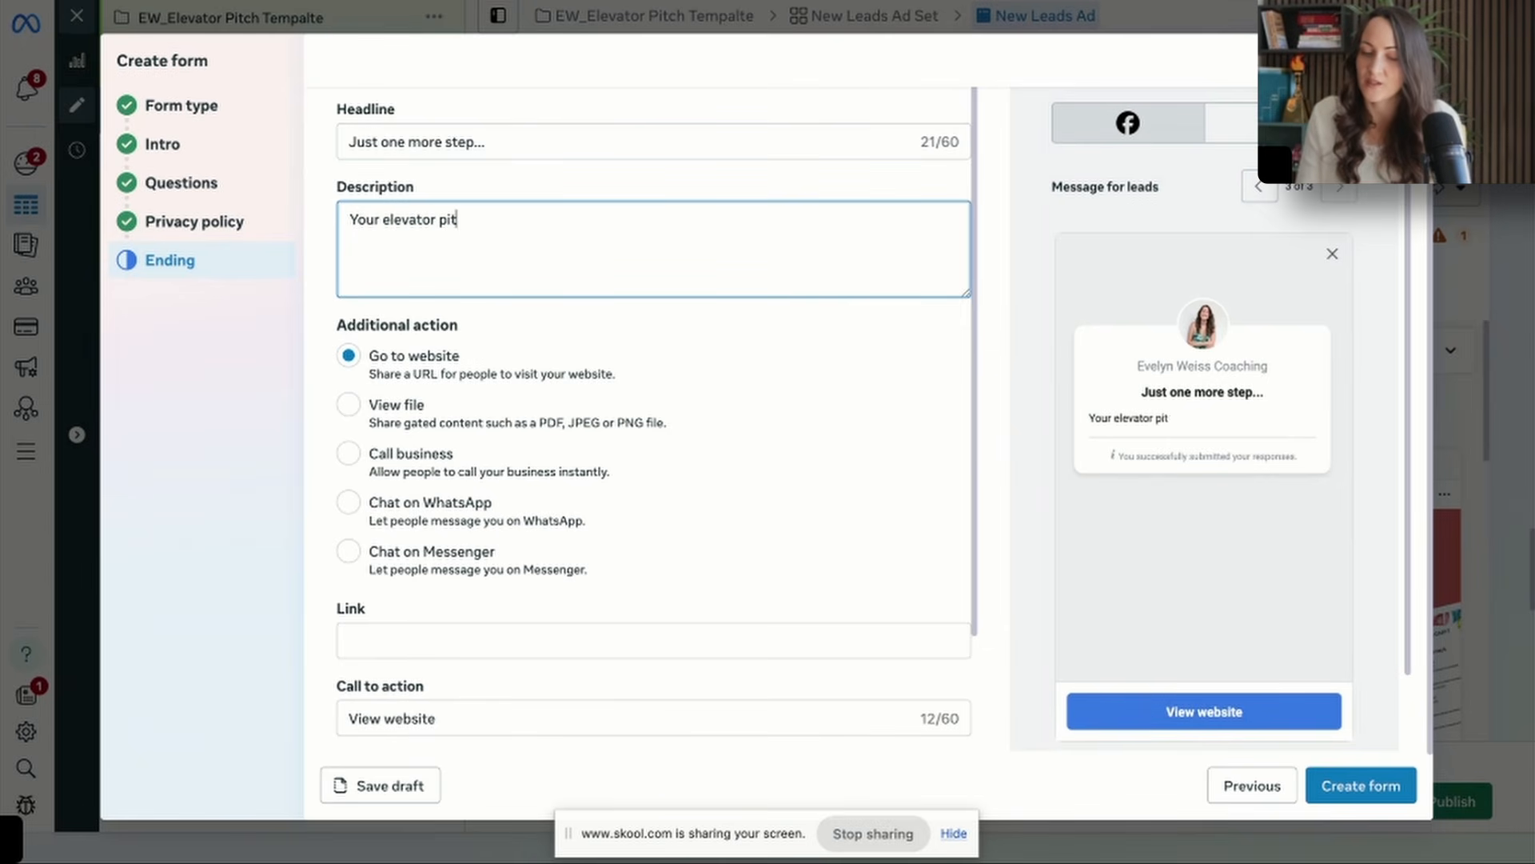
type("ch template is on it's way. While you w")
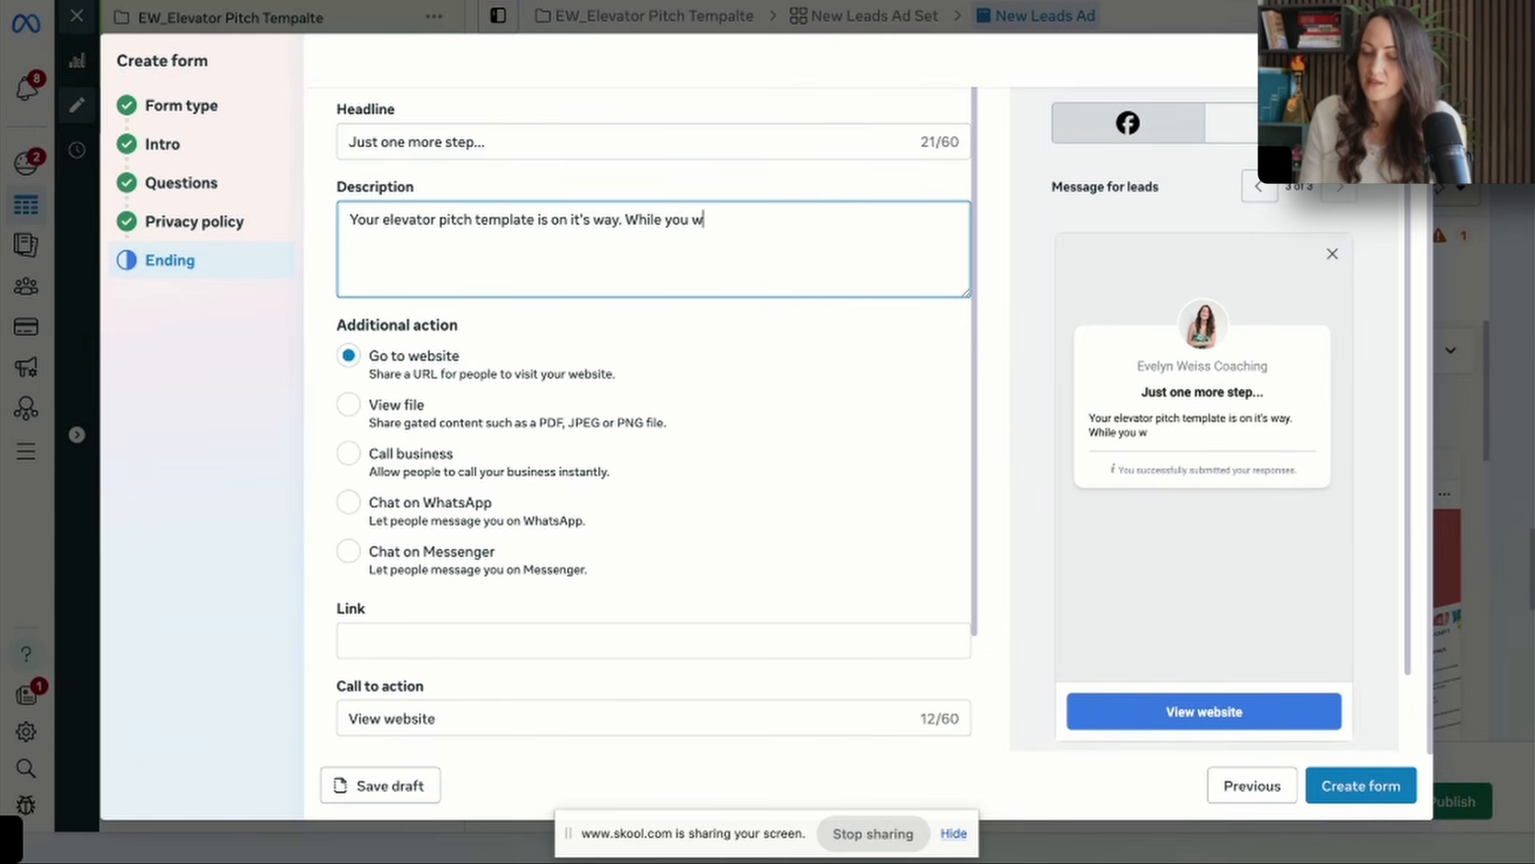
type("ait join my commun")
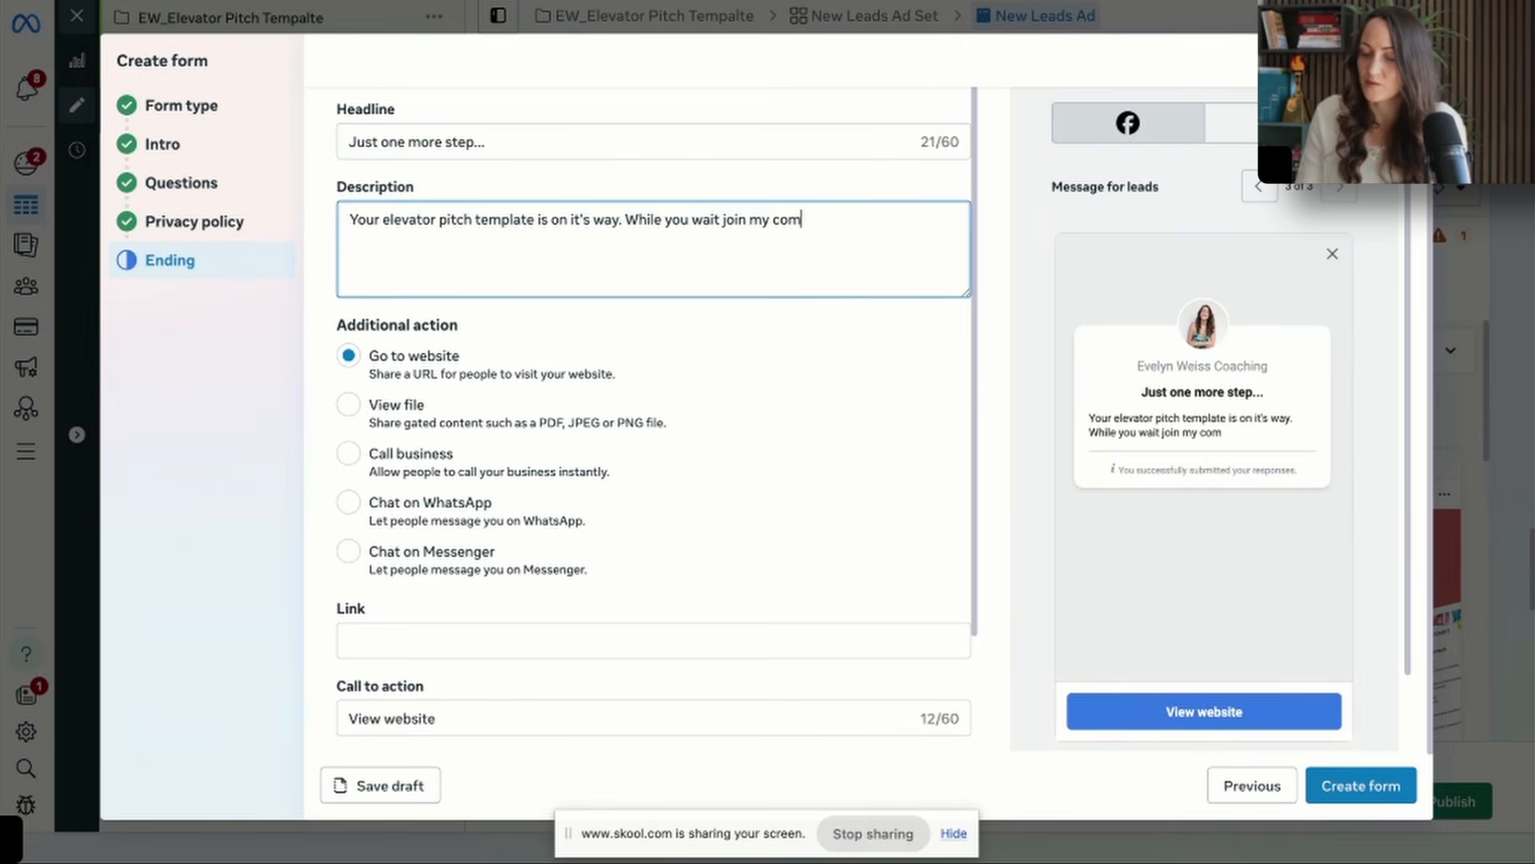
type("ity the")
Append the community name copied from Skool and "for more free resources and training. Just click the button below and go there now." to the description.
left_click(135, 3)
left_click_drag(262, 28, 526, 27)
key("ctrl+c")
key("ctrl+v")
type("for m")
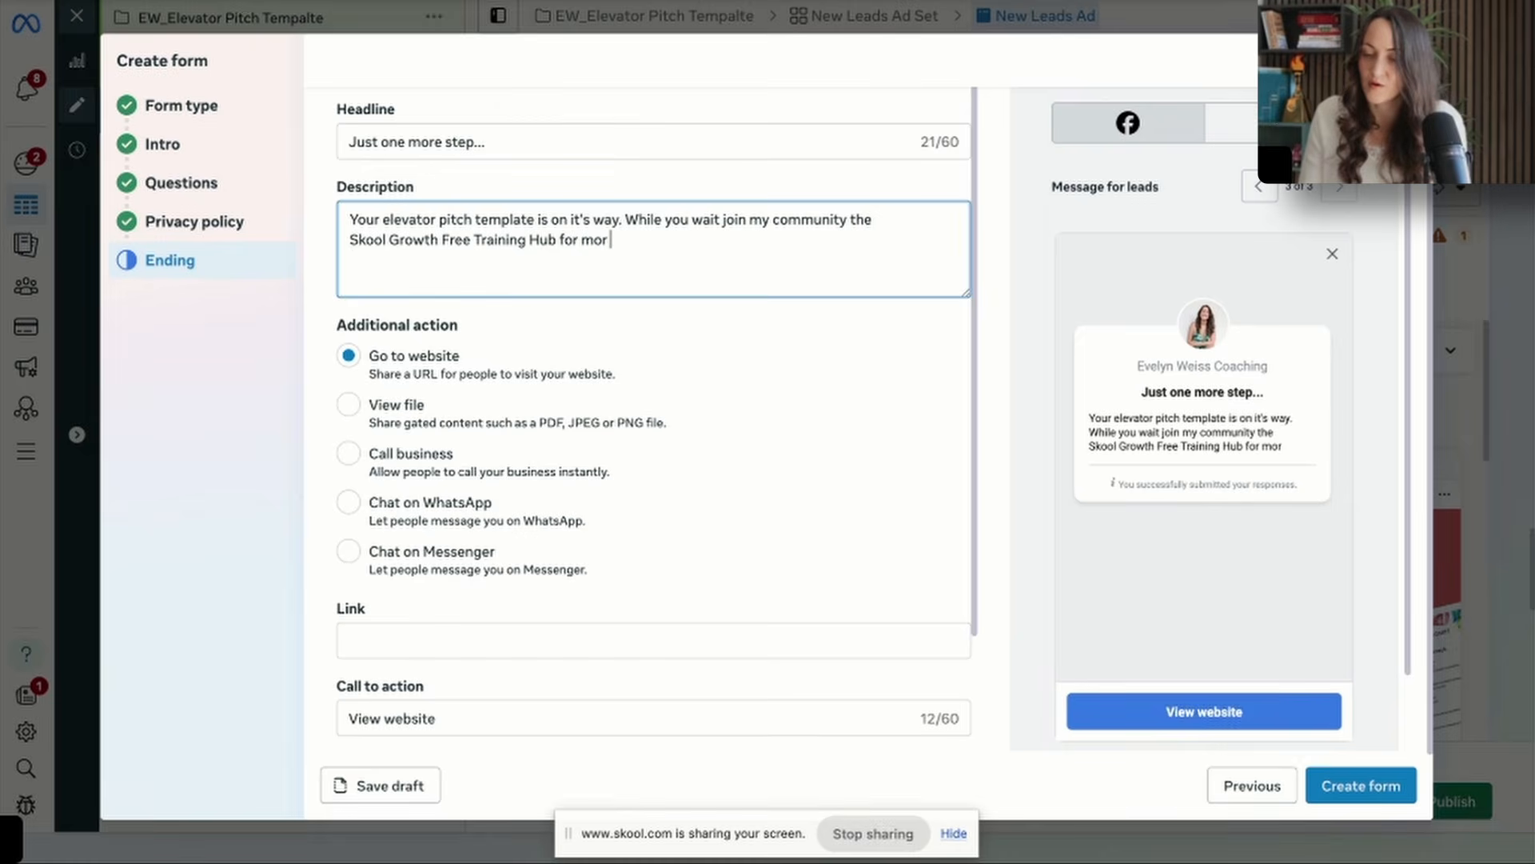
type("ore free resources and training. Just click the button bel")
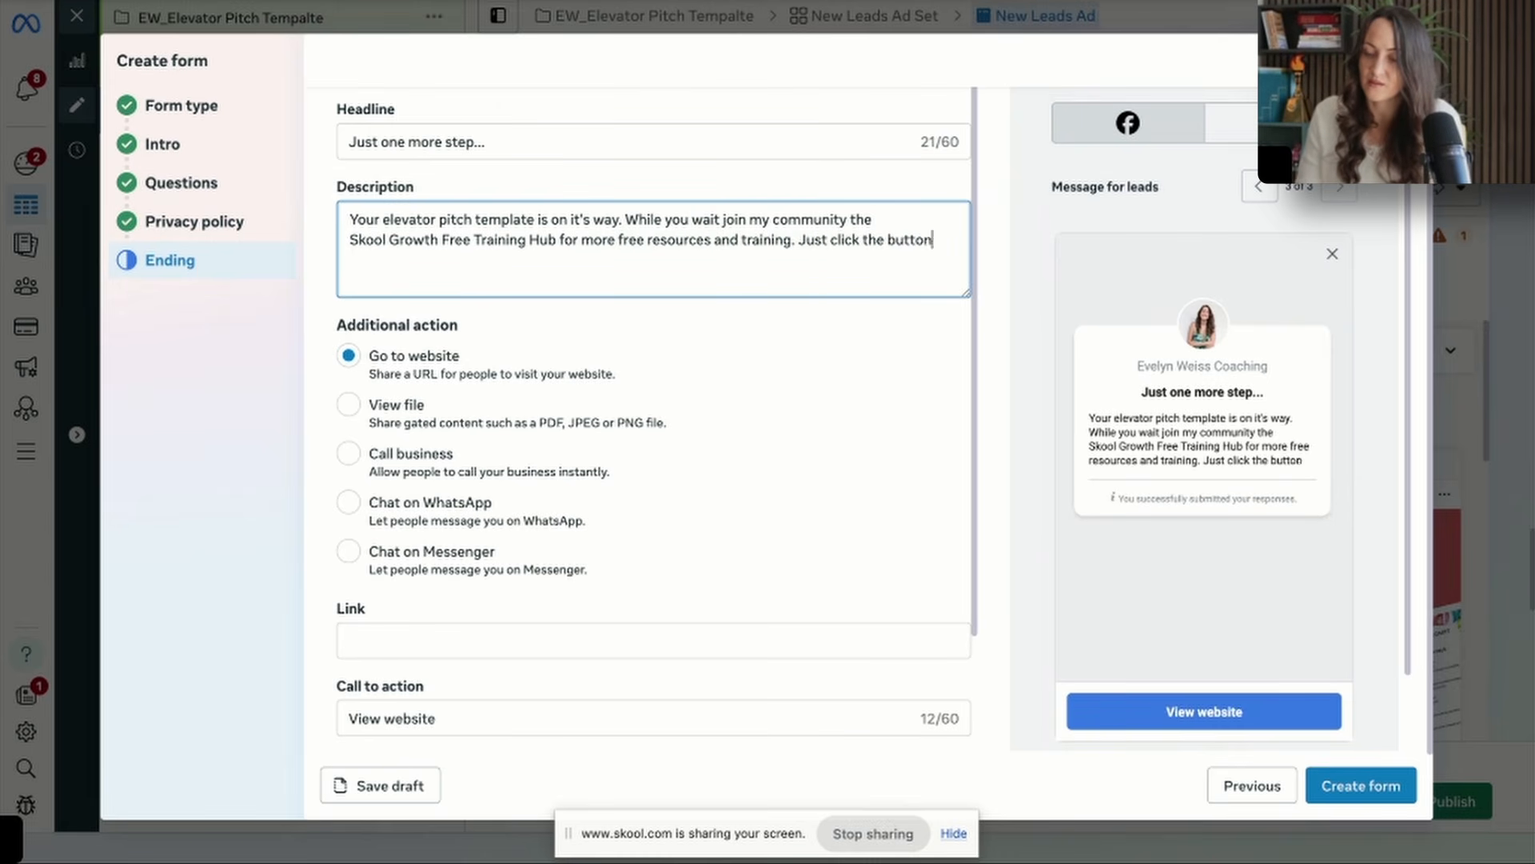
type("ow and go there now.")
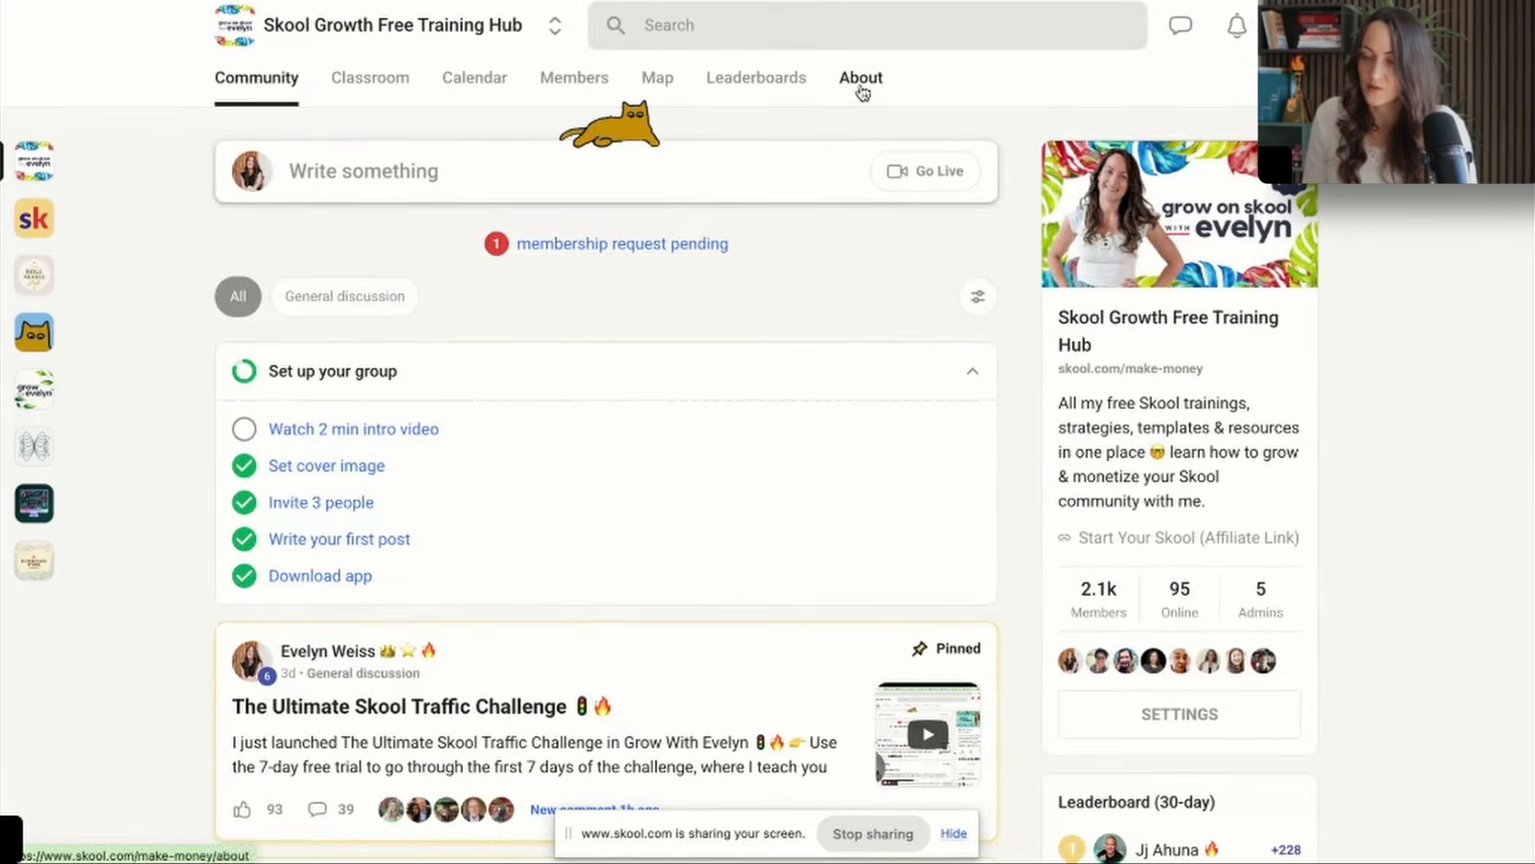
left_click(860, 78)
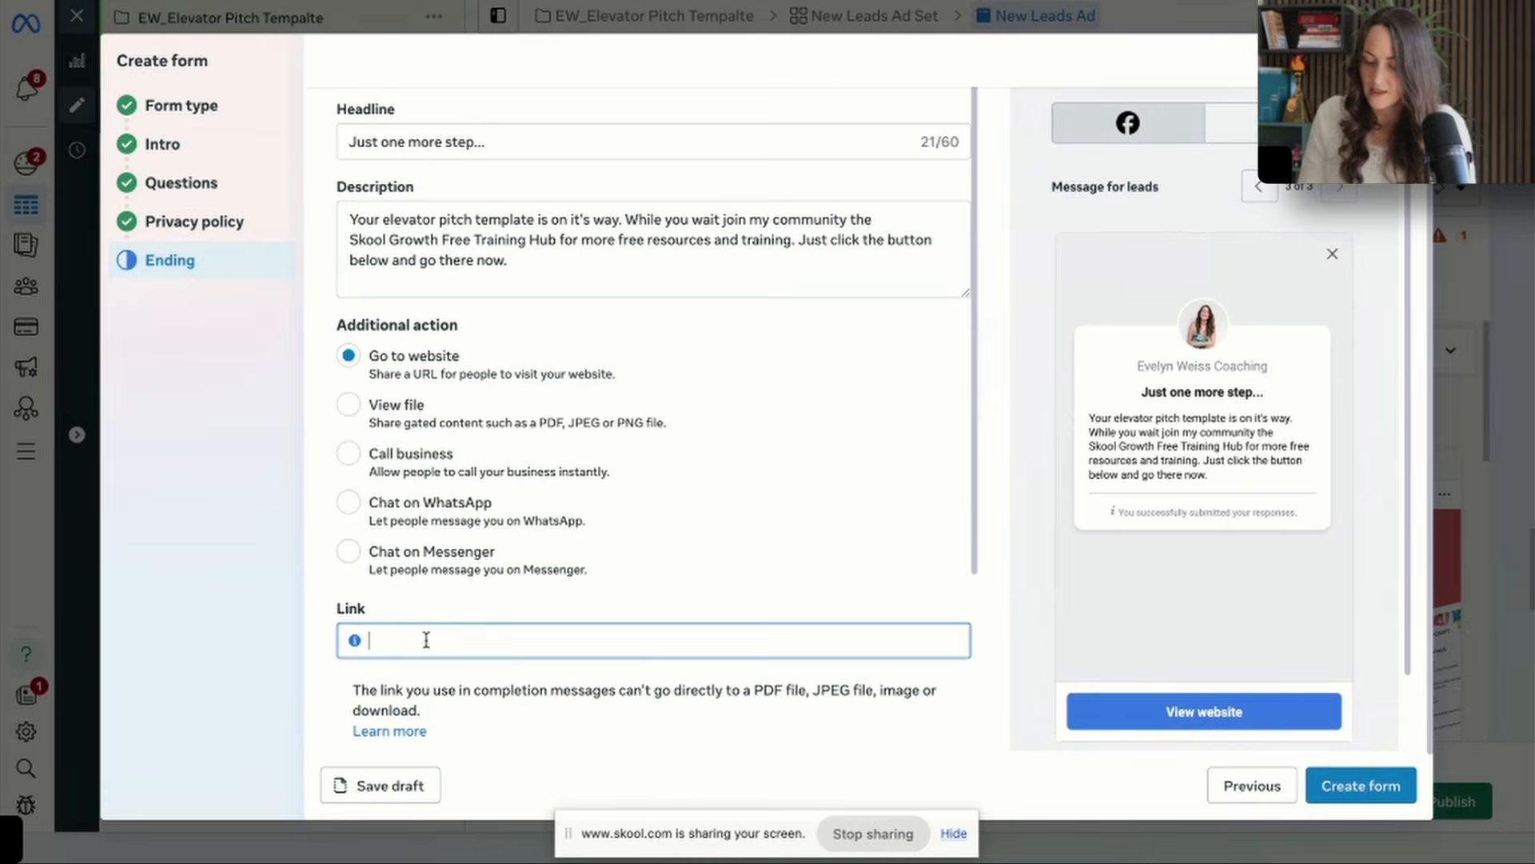
key("ctrl+v")
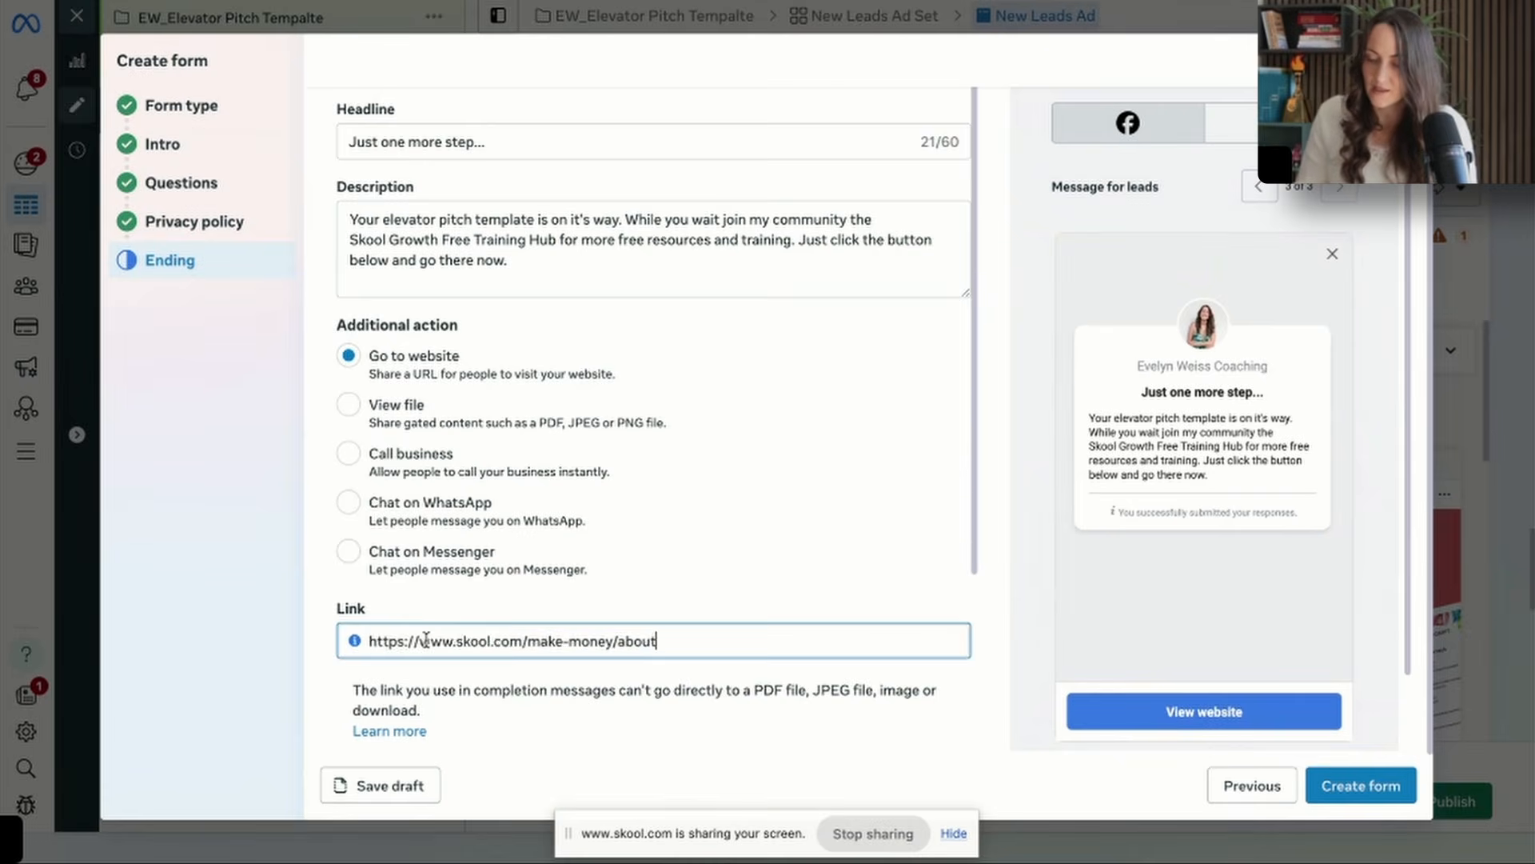
scroll(426, 637, "down", 3)
triple_click(476, 573)
type("Join the FREE skool community now")
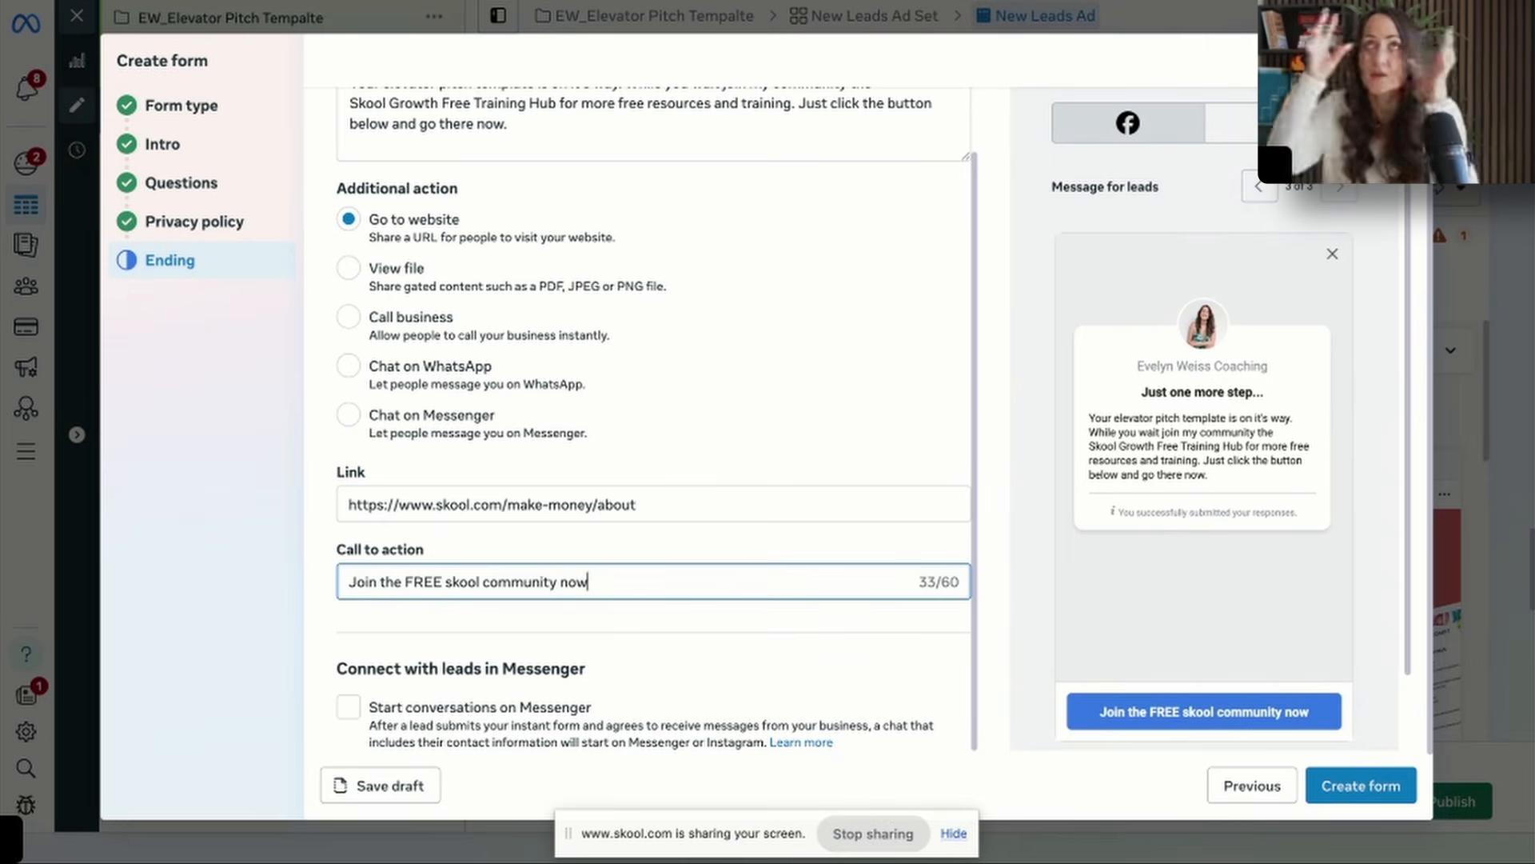
Copy the ending's Skool link, shorten it with Bitly in a new tab and copy the short link.
left_click(648, 504)
key("ctrl+a")
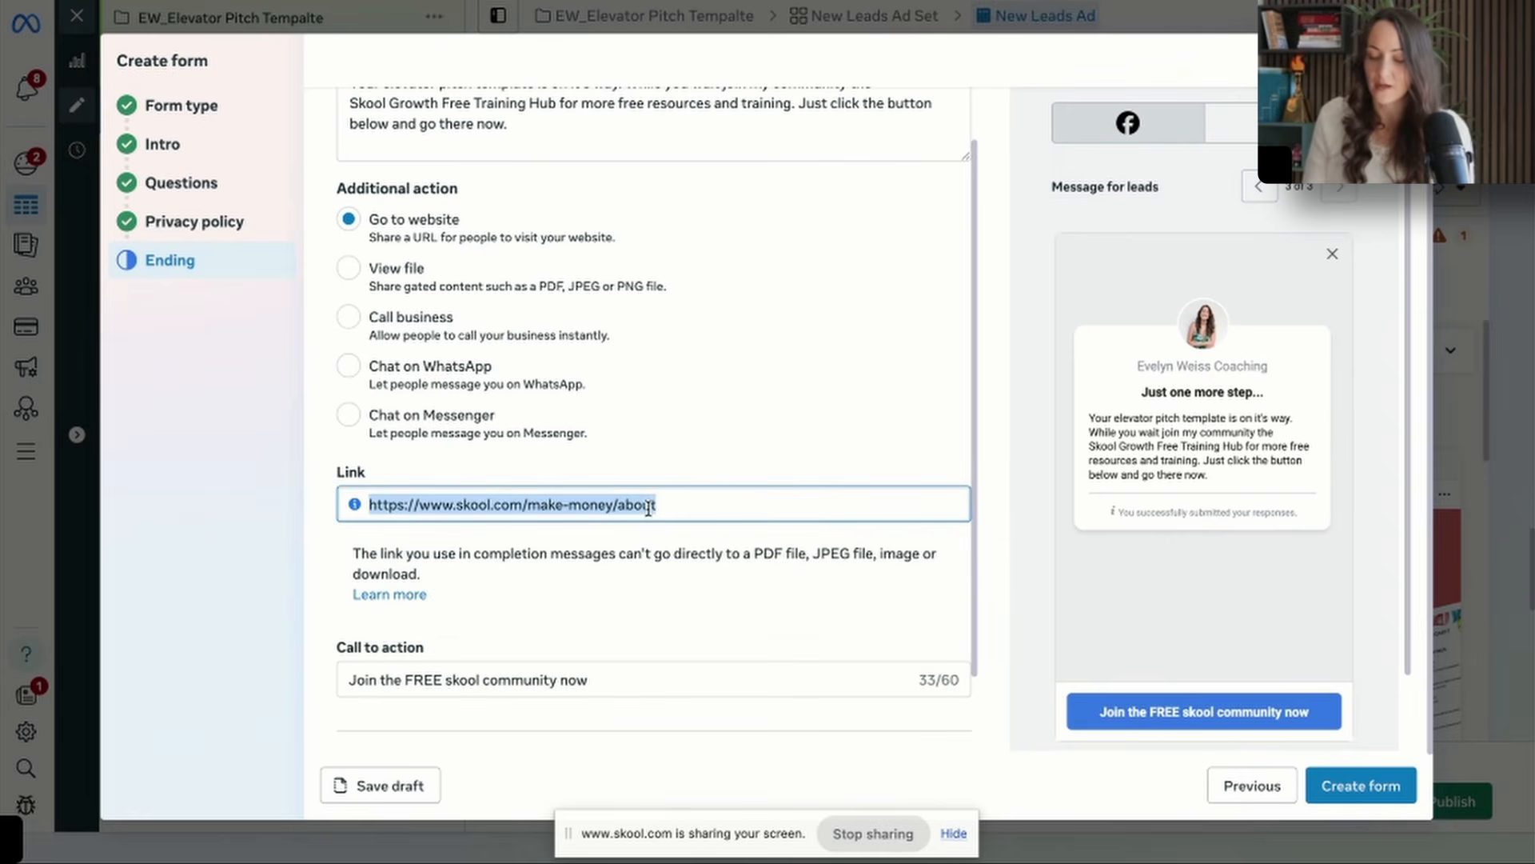
key("ctrl+t")
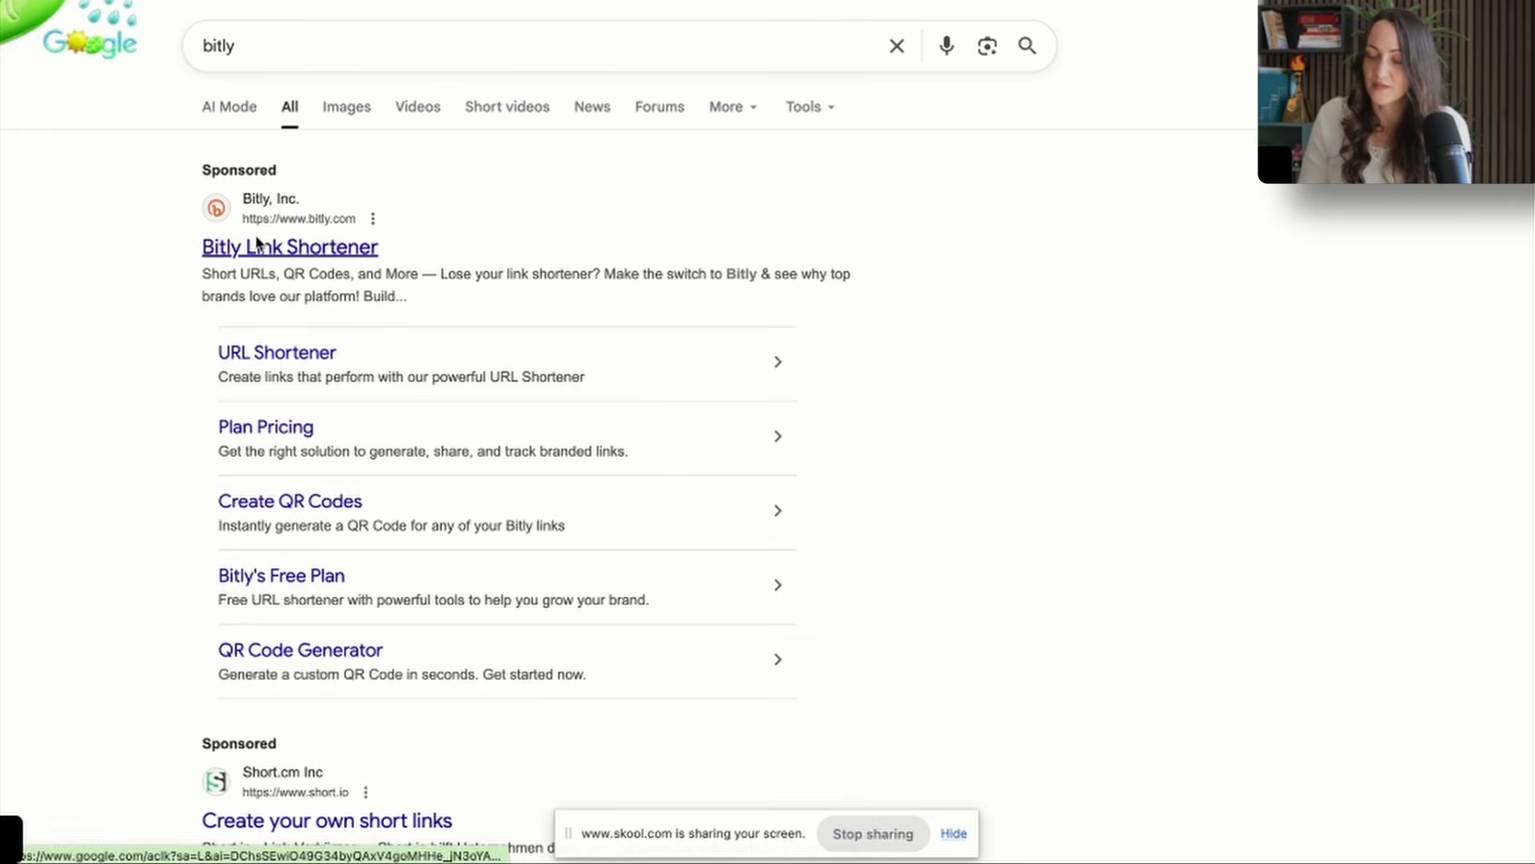
left_click(257, 242)
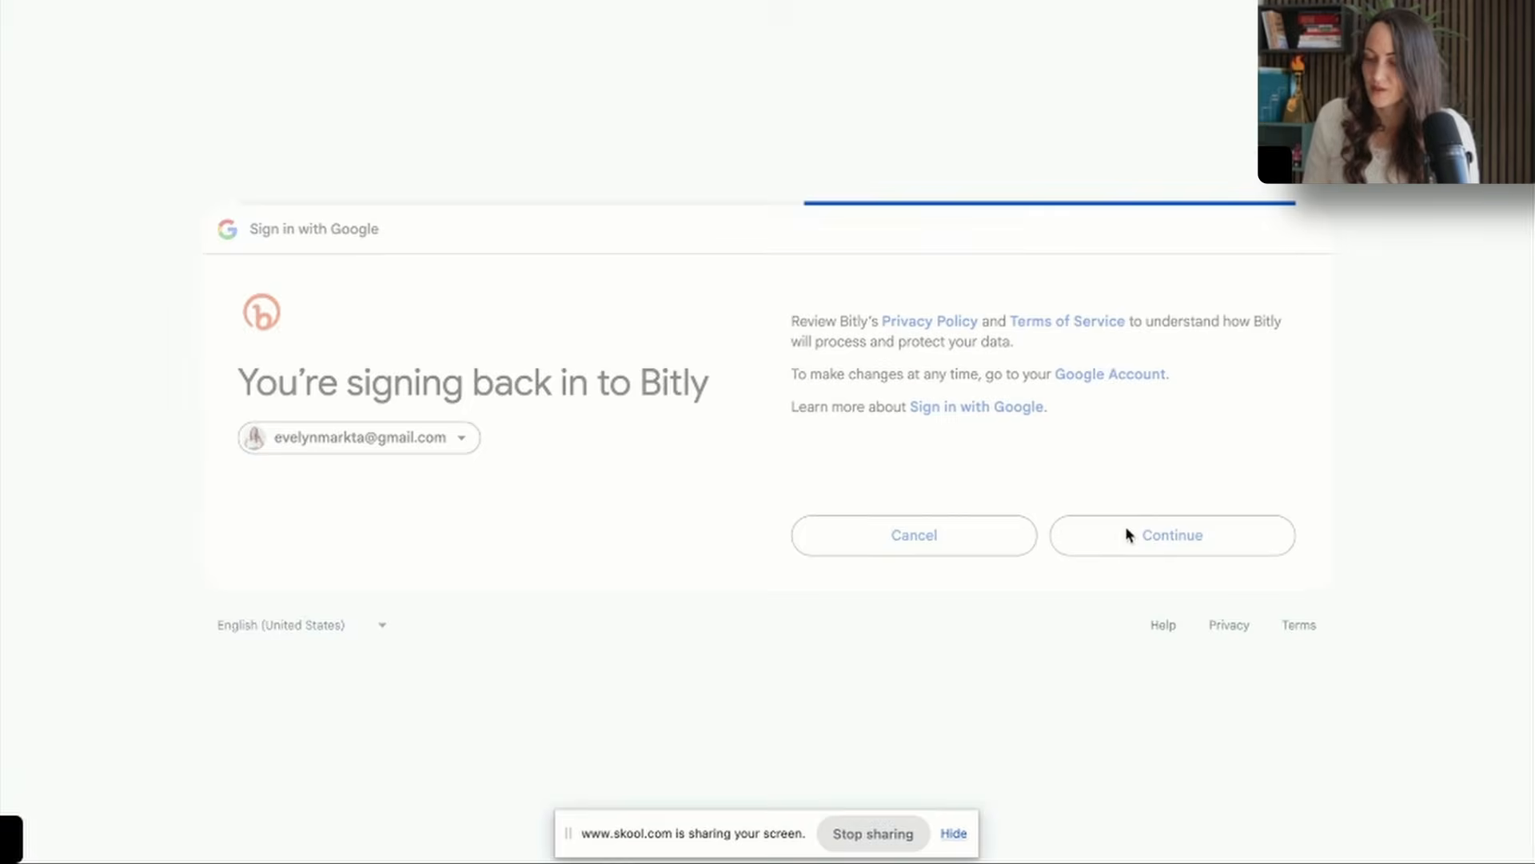
left_click(1125, 528)
left_click(1127, 534)
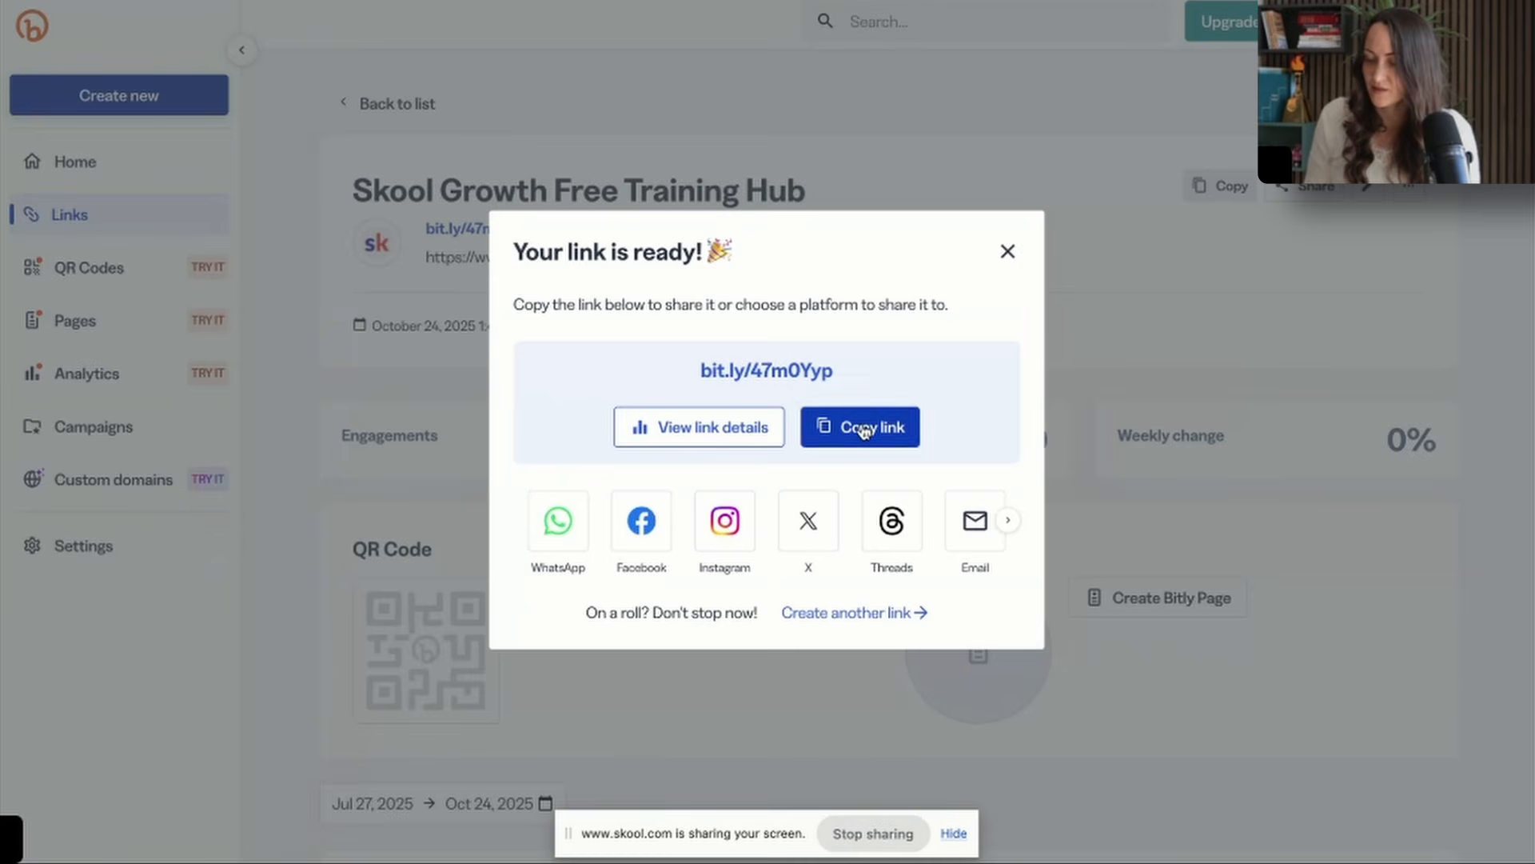
left_click(864, 429)
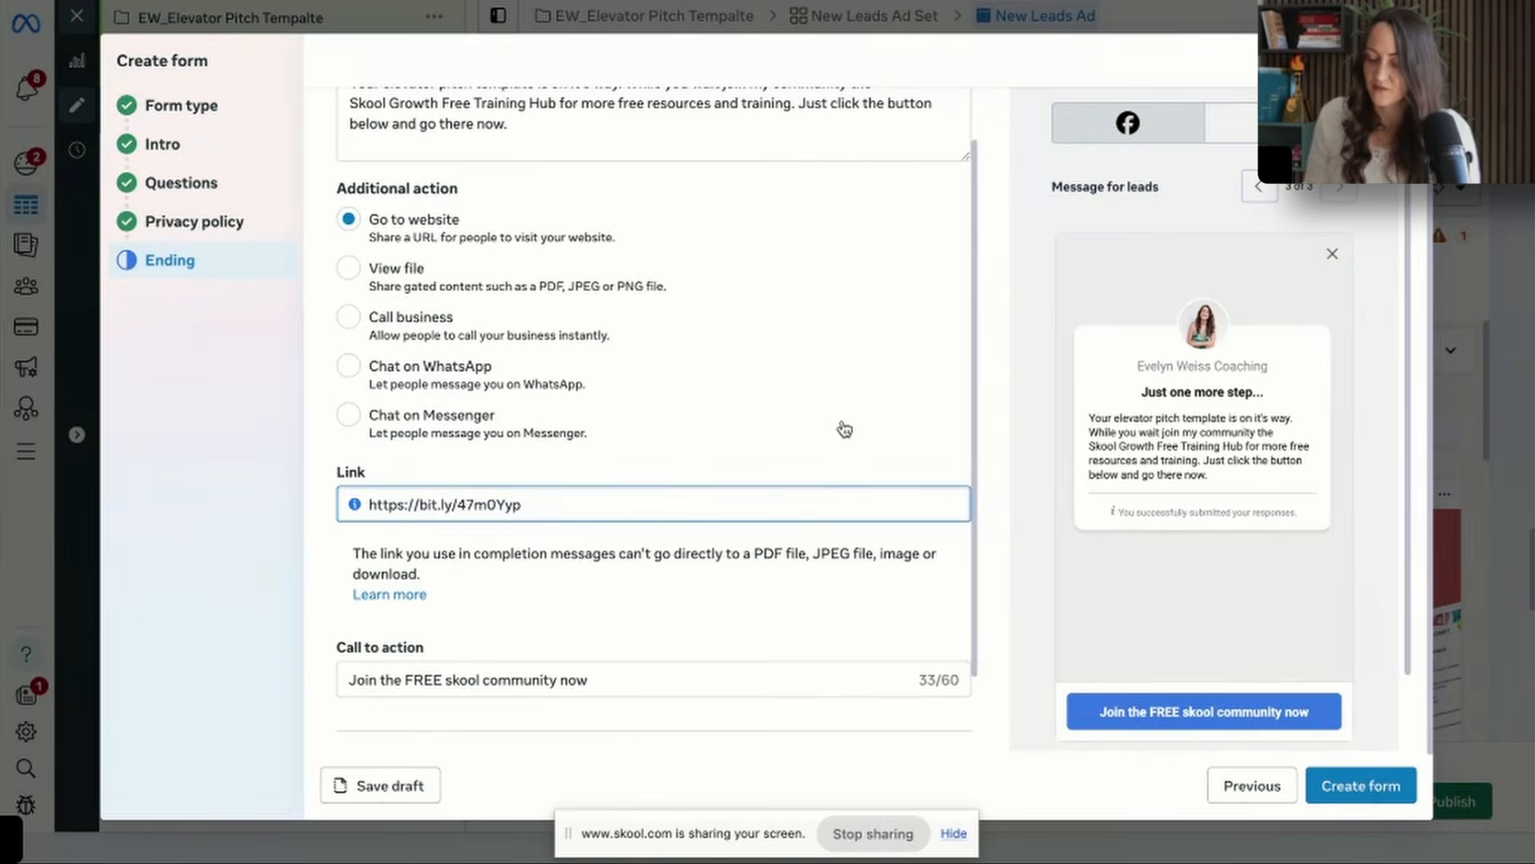
left_click(842, 428)
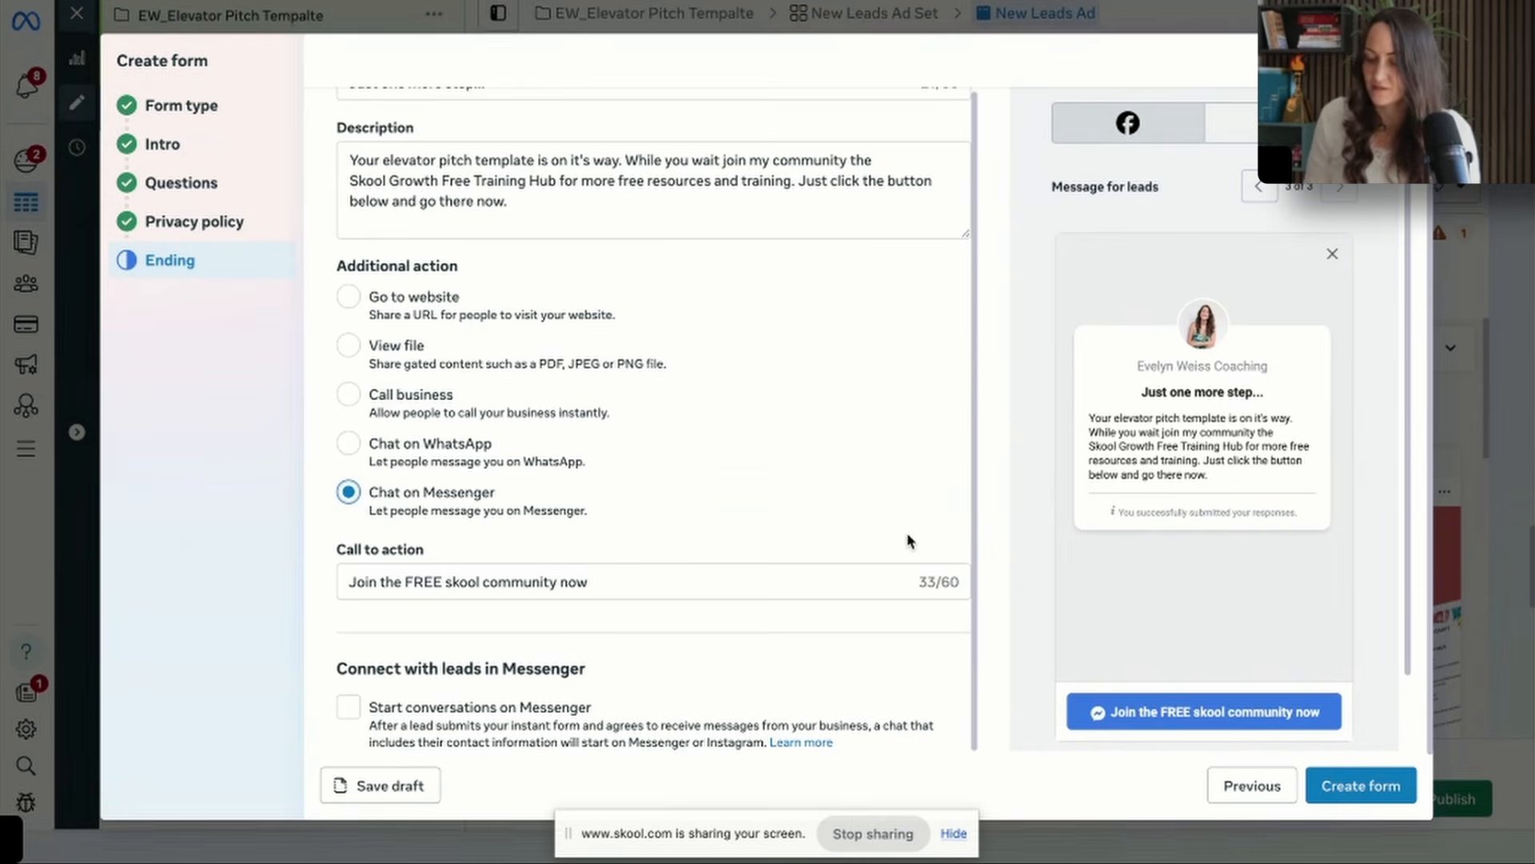
left_click(410, 298)
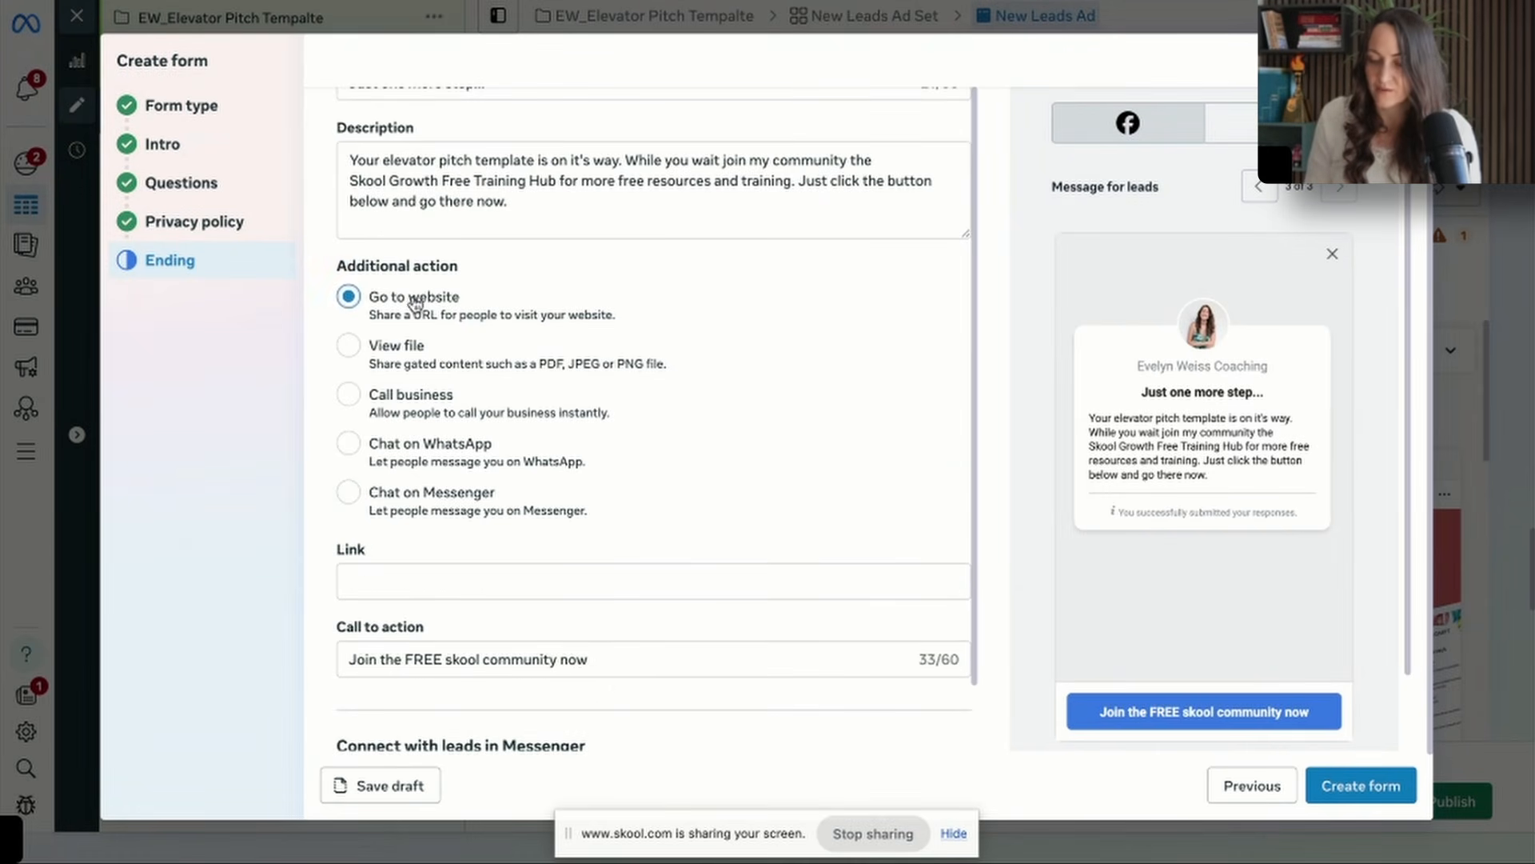
left_click(515, 583)
key("ctrl+v")
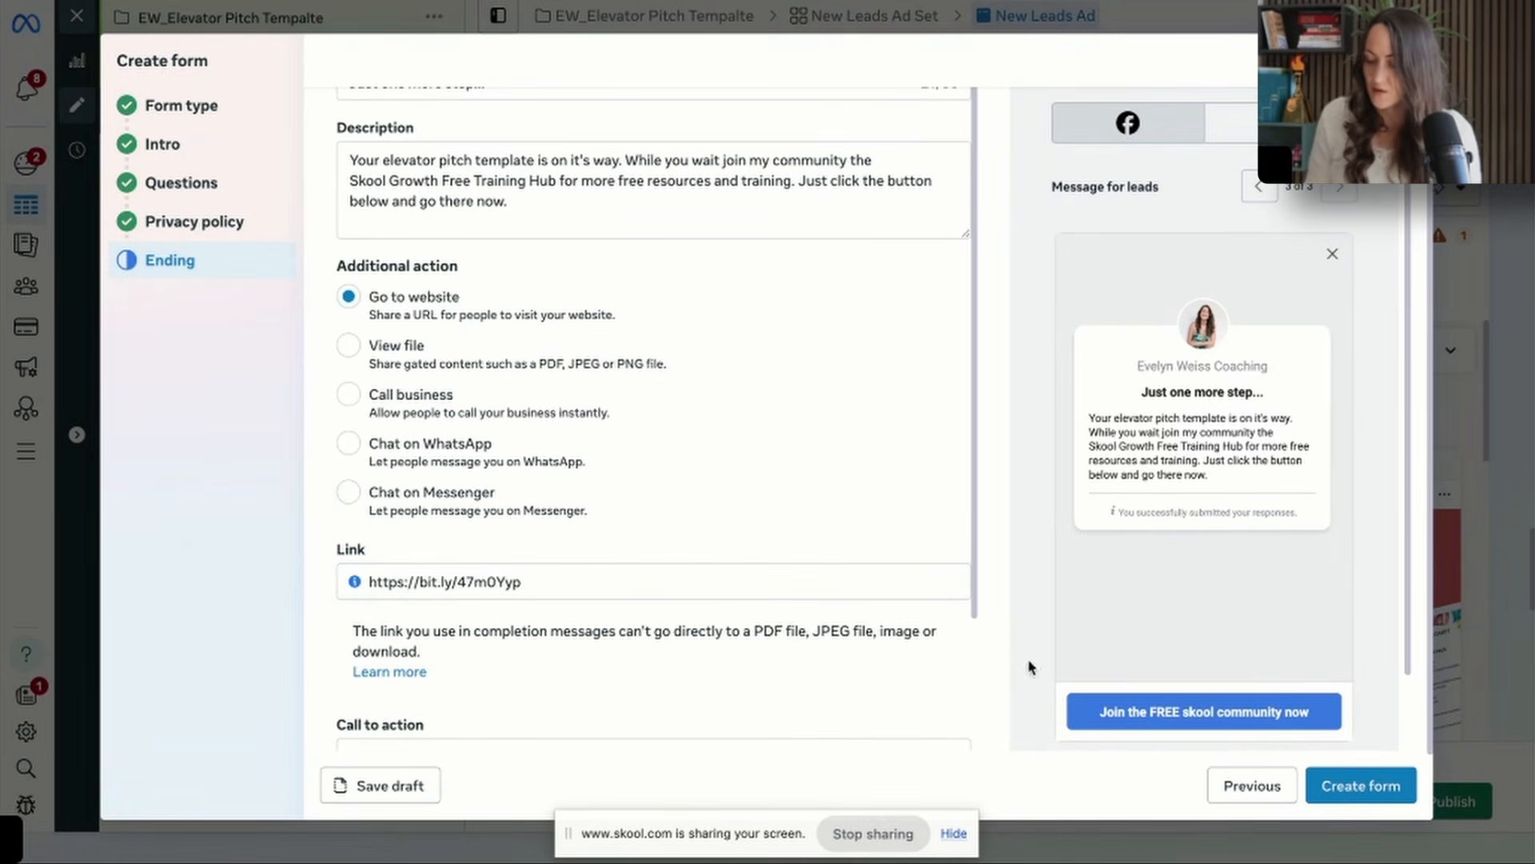
left_click(1344, 786)
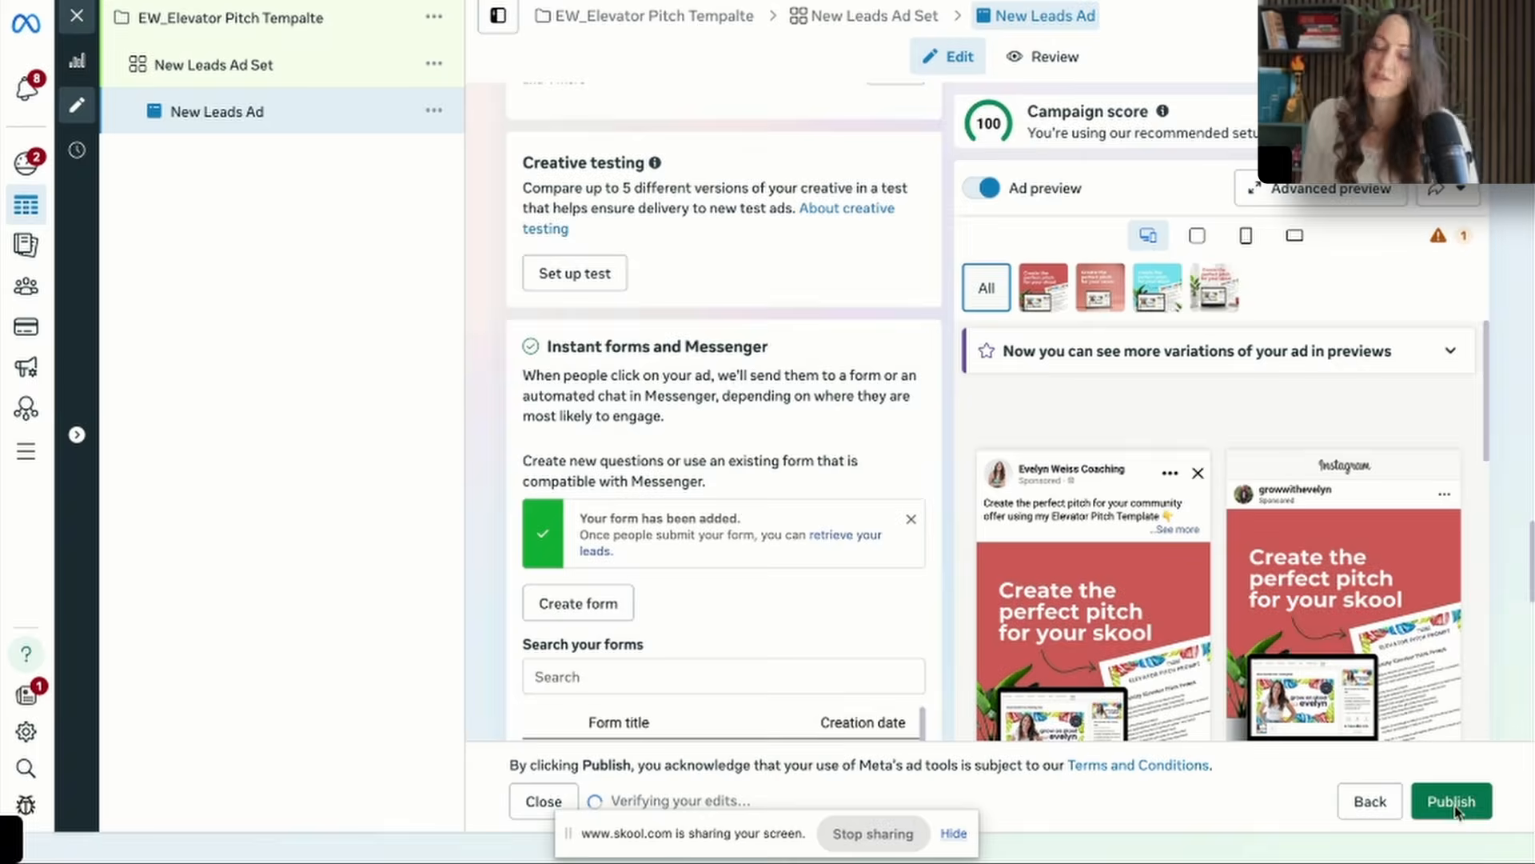
Publish the leads campaign, and switch the EW_Elevator Pitch Tempalte campaign off in the campaigns list.
left_click(1454, 808)
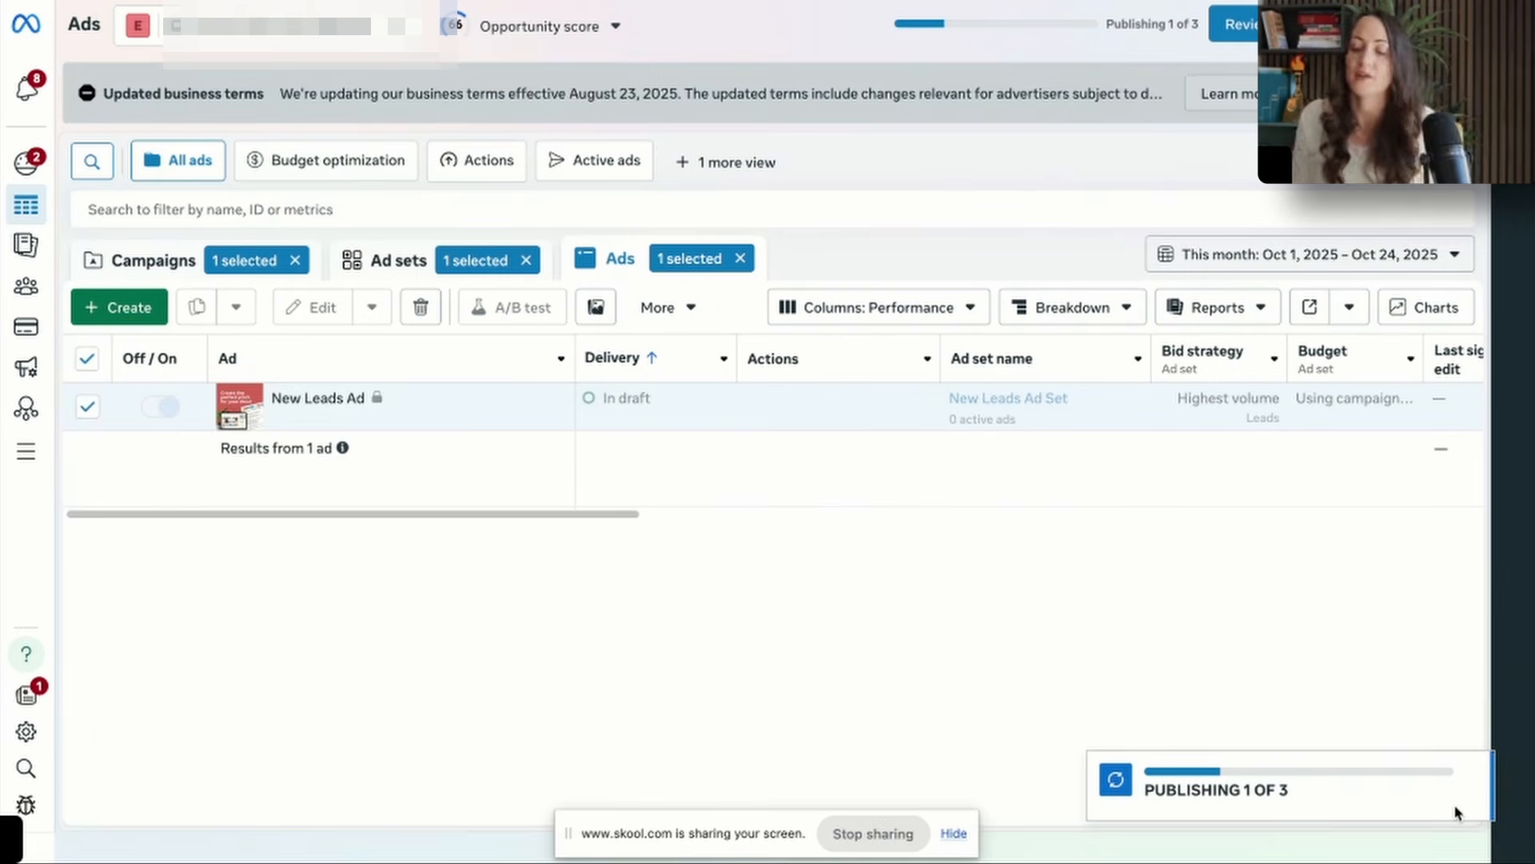
left_click(145, 264)
mouse_move(162, 599)
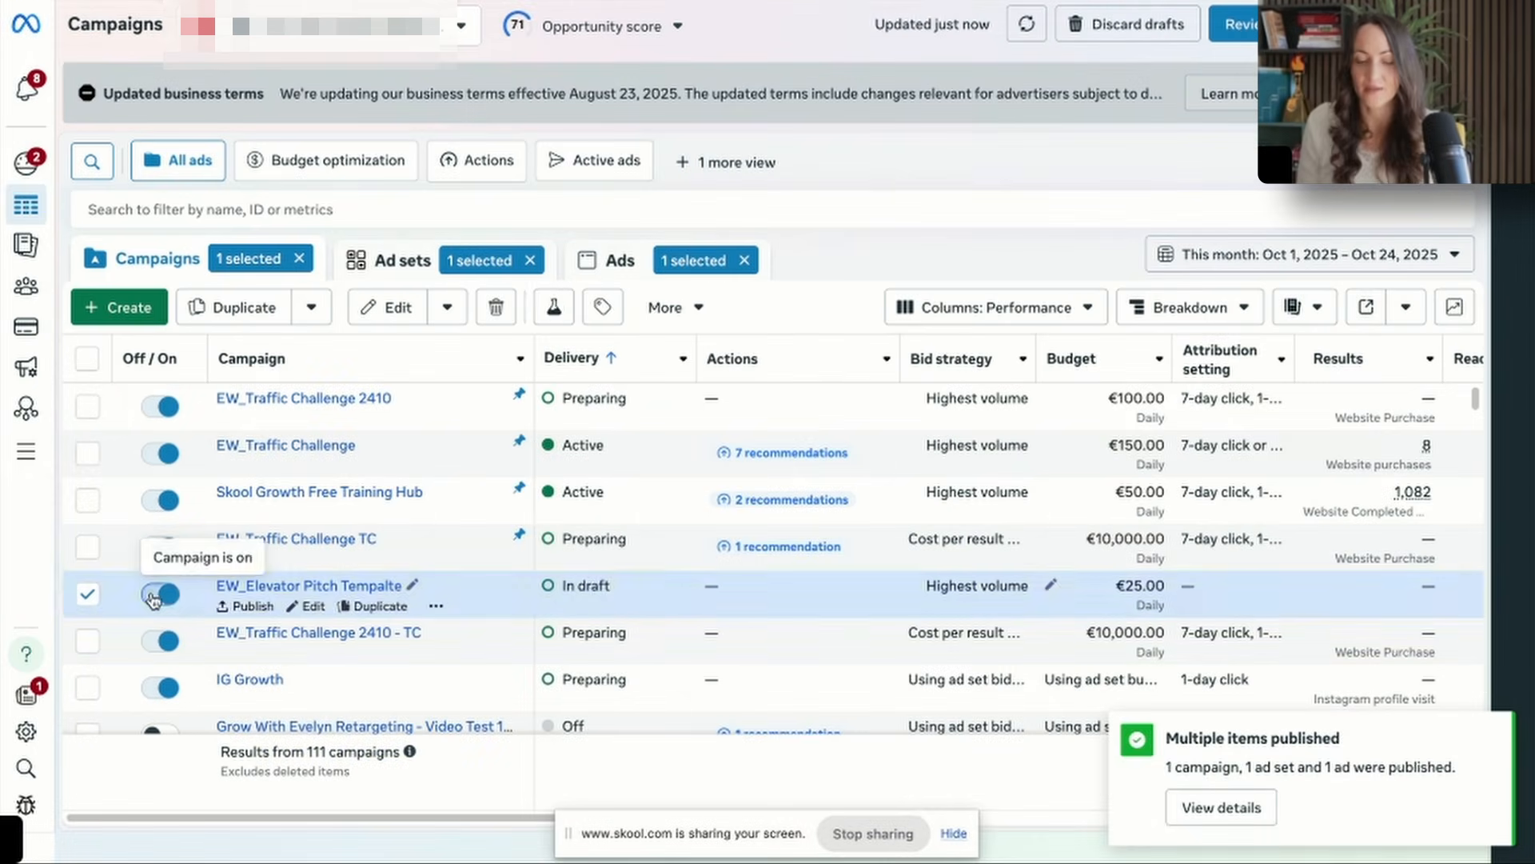
left_click(161, 593)
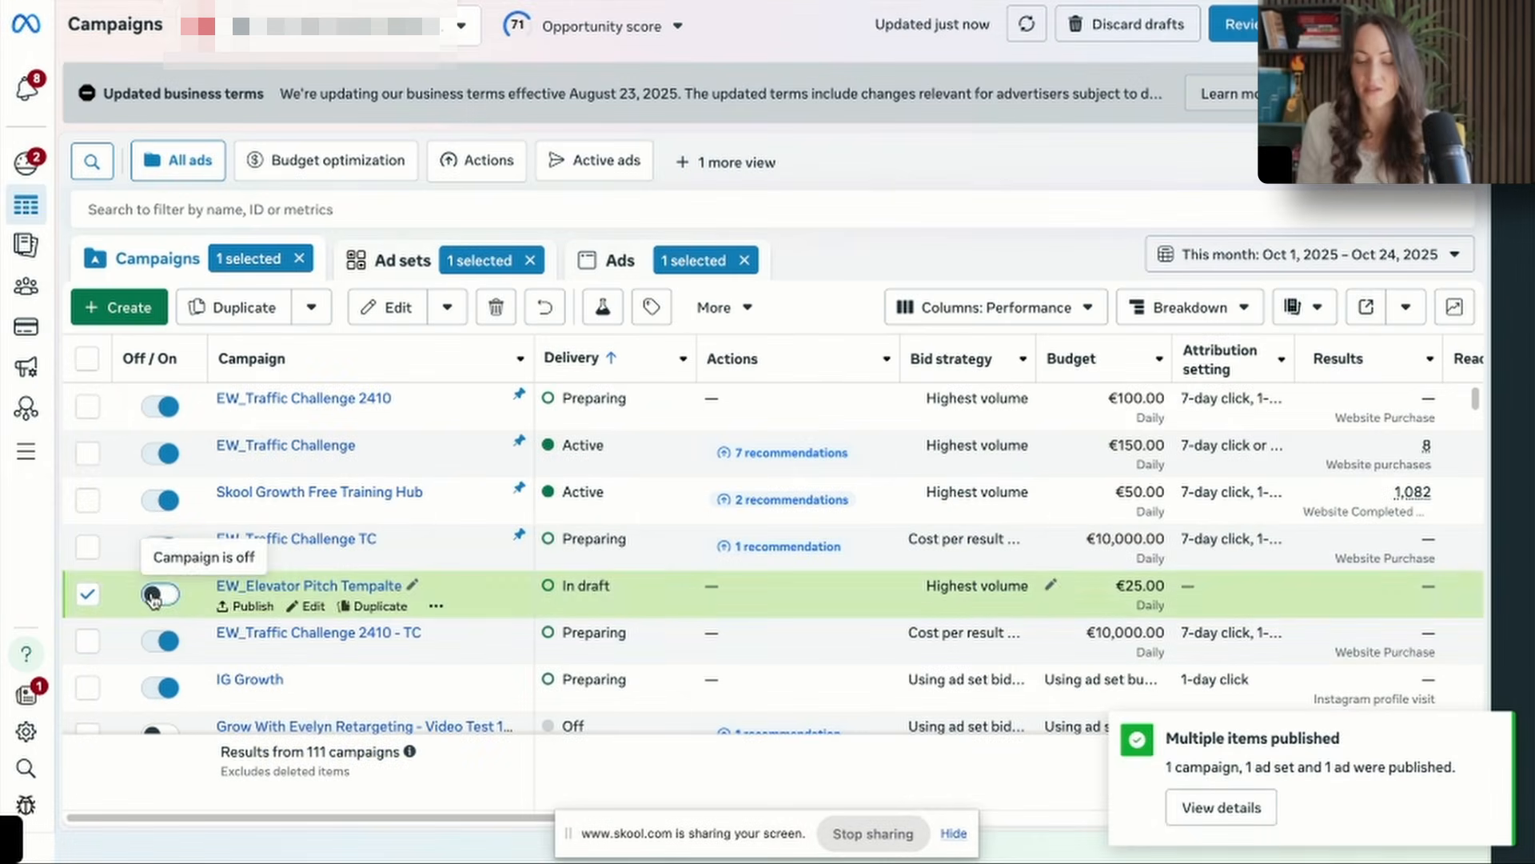
Switch to Zapier's home page in a new browser tab.
key("ctrl+t")
type("za")
key("Return")
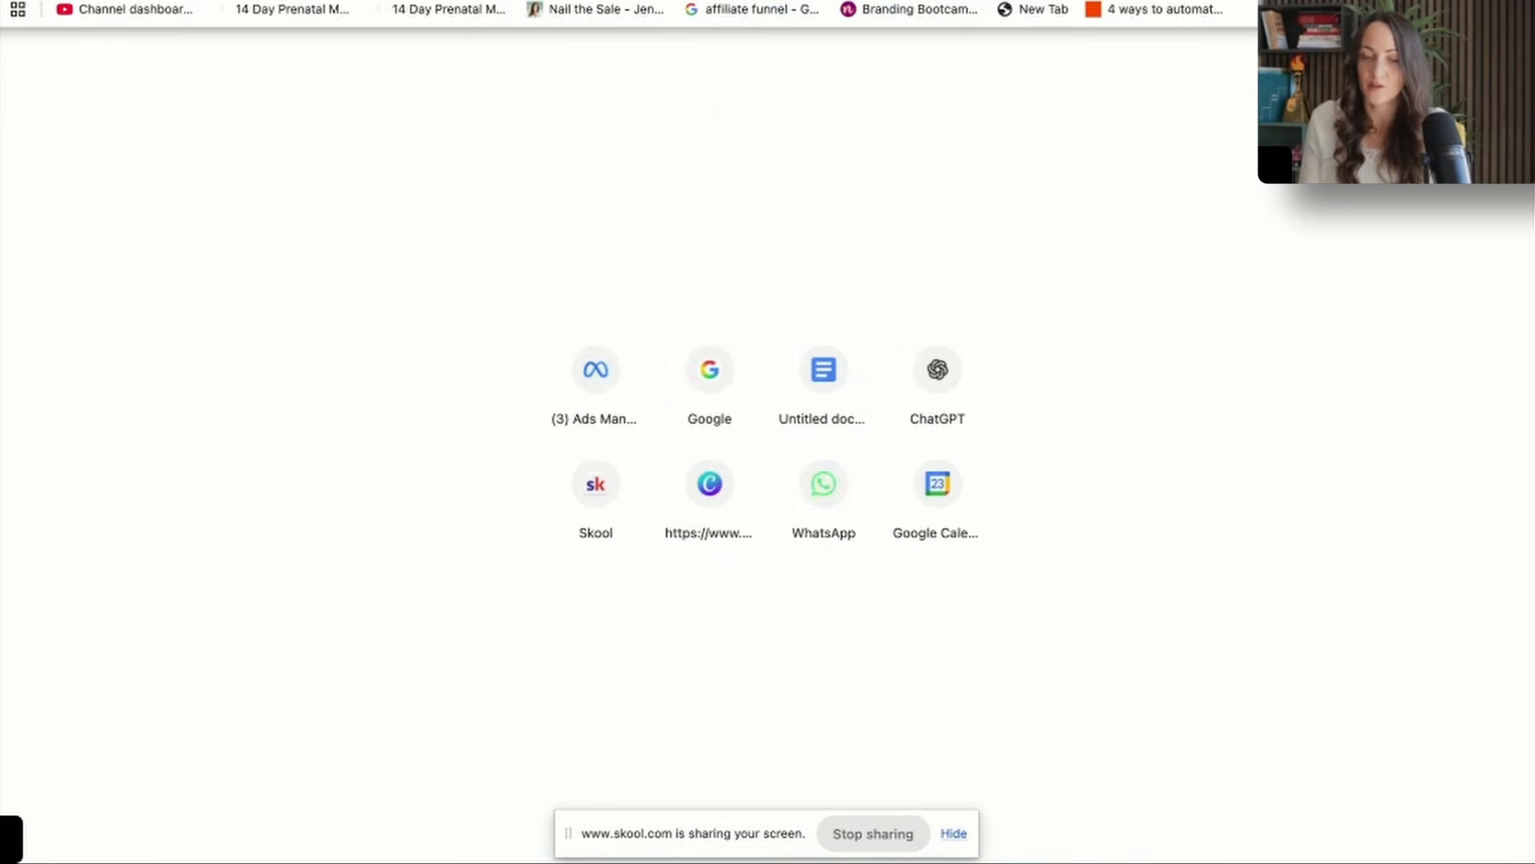
left_click(1421, 12)
Try to build the automation by prompting Copilot with "facebook lead at to mailerlite".
left_click(680, 151)
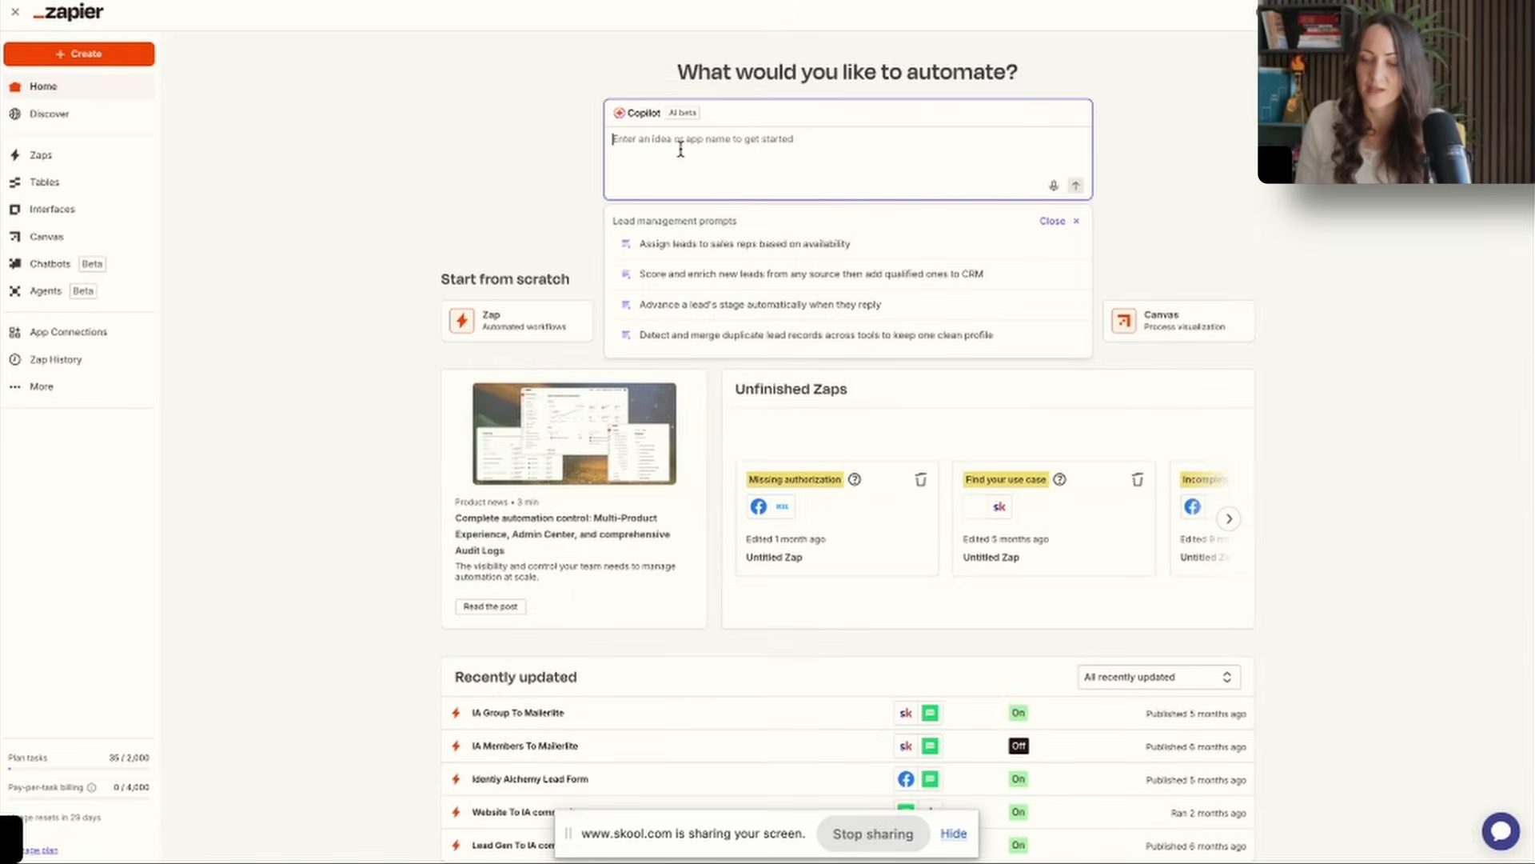
type("facebook le")
type("ad ad to mailer")
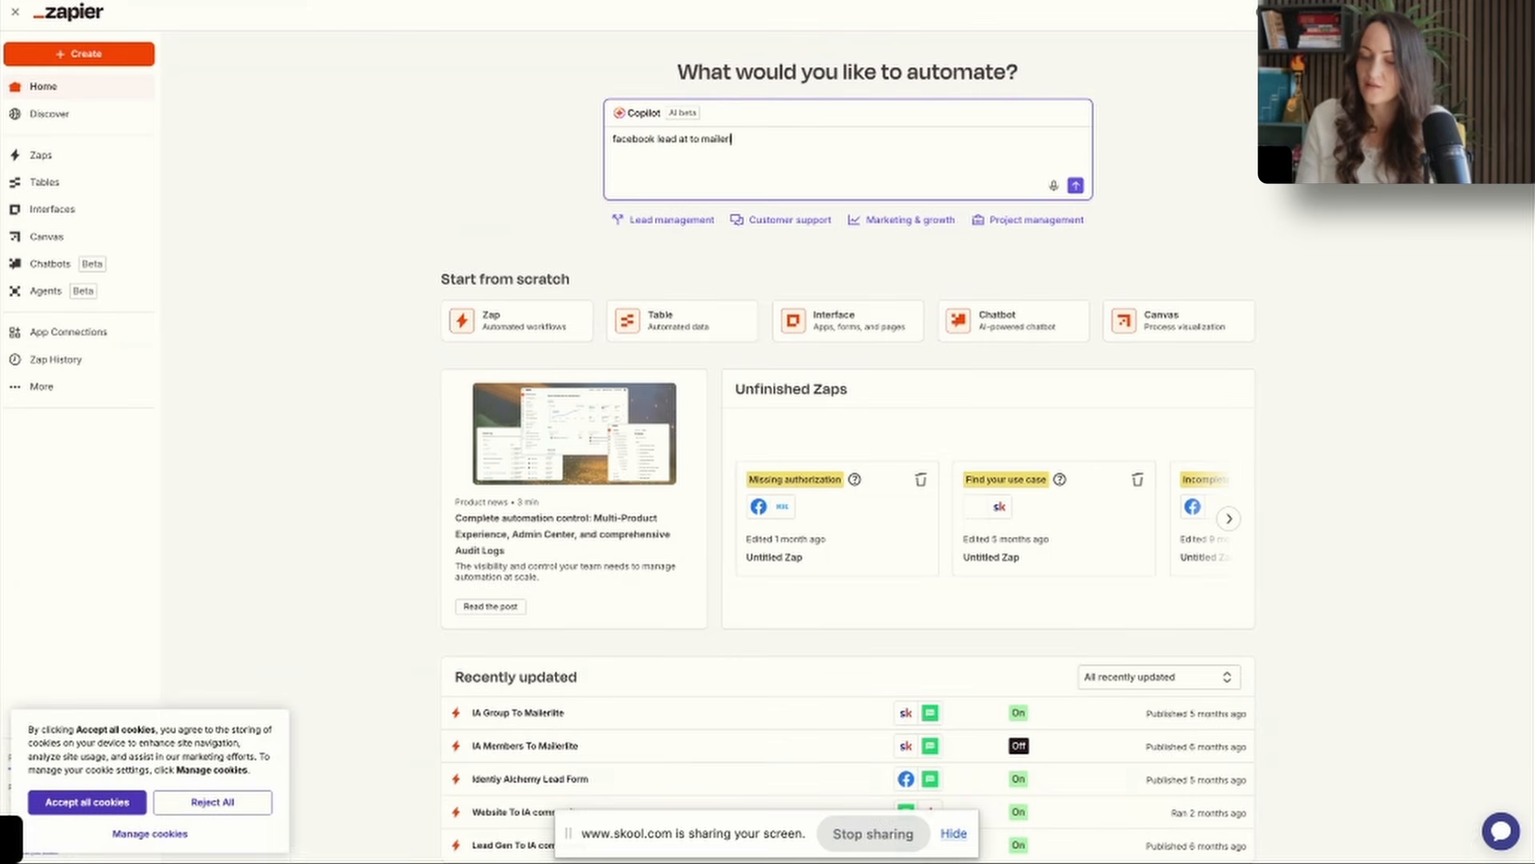
type("lite")
key("Return")
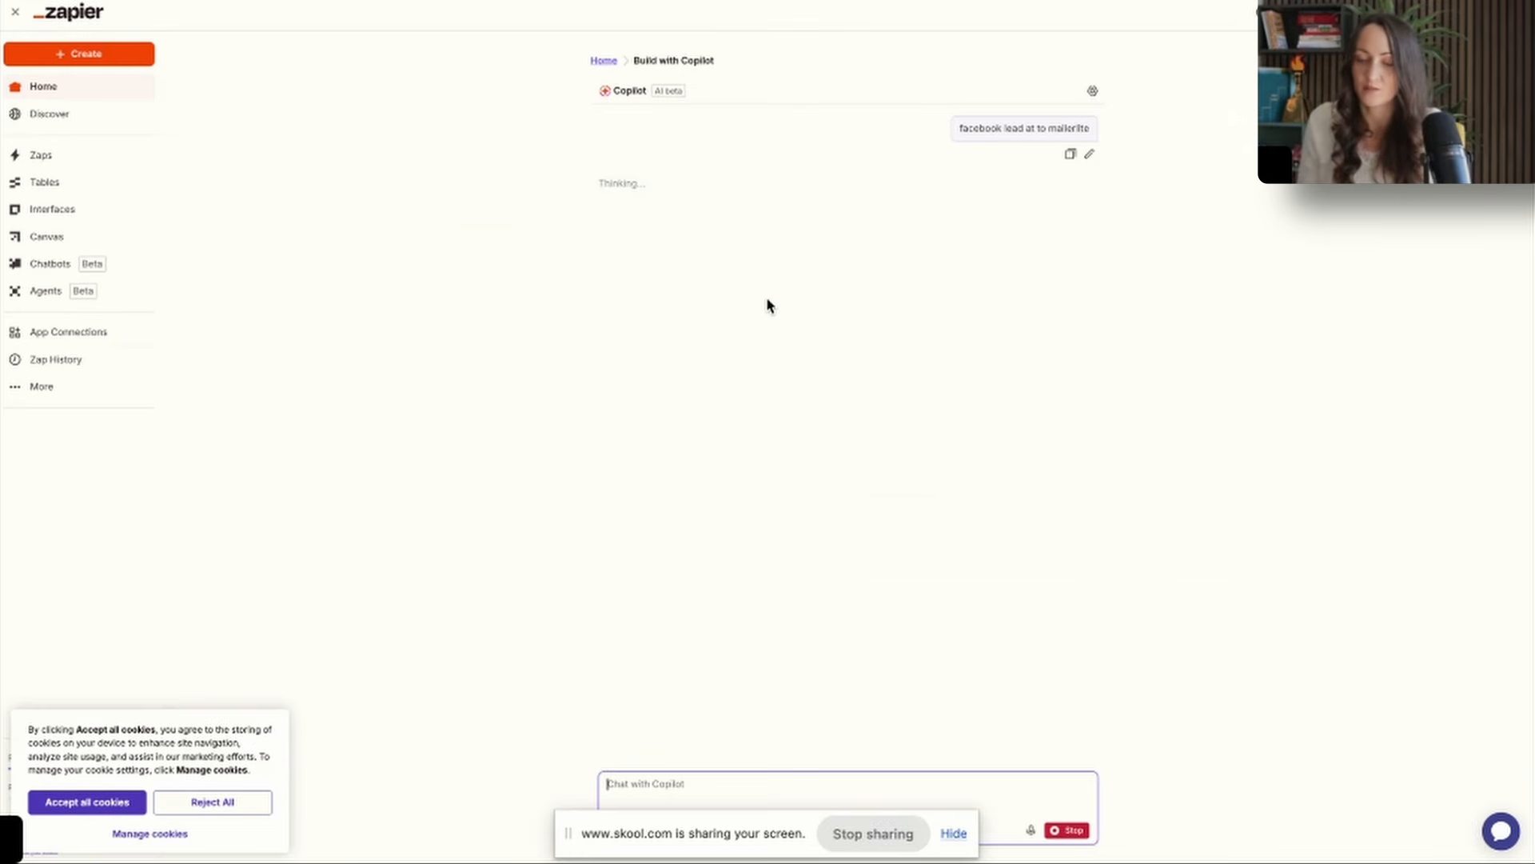
Create a new Zap with Facebook Lead Ads as its trigger app and New Lead as the trigger event.
left_click(78, 53)
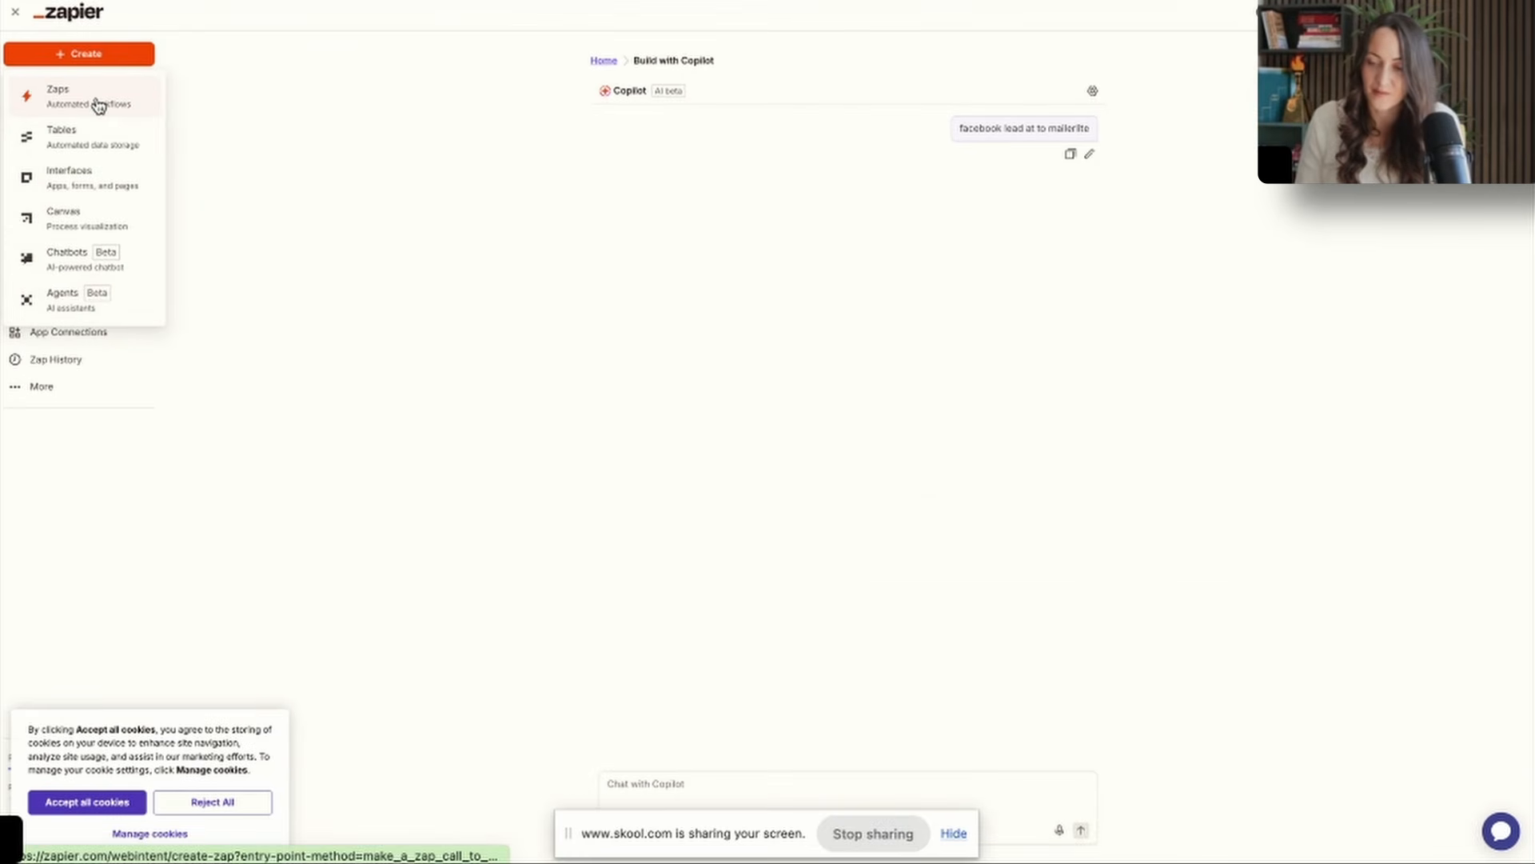
left_click(98, 106)
type("faceboo")
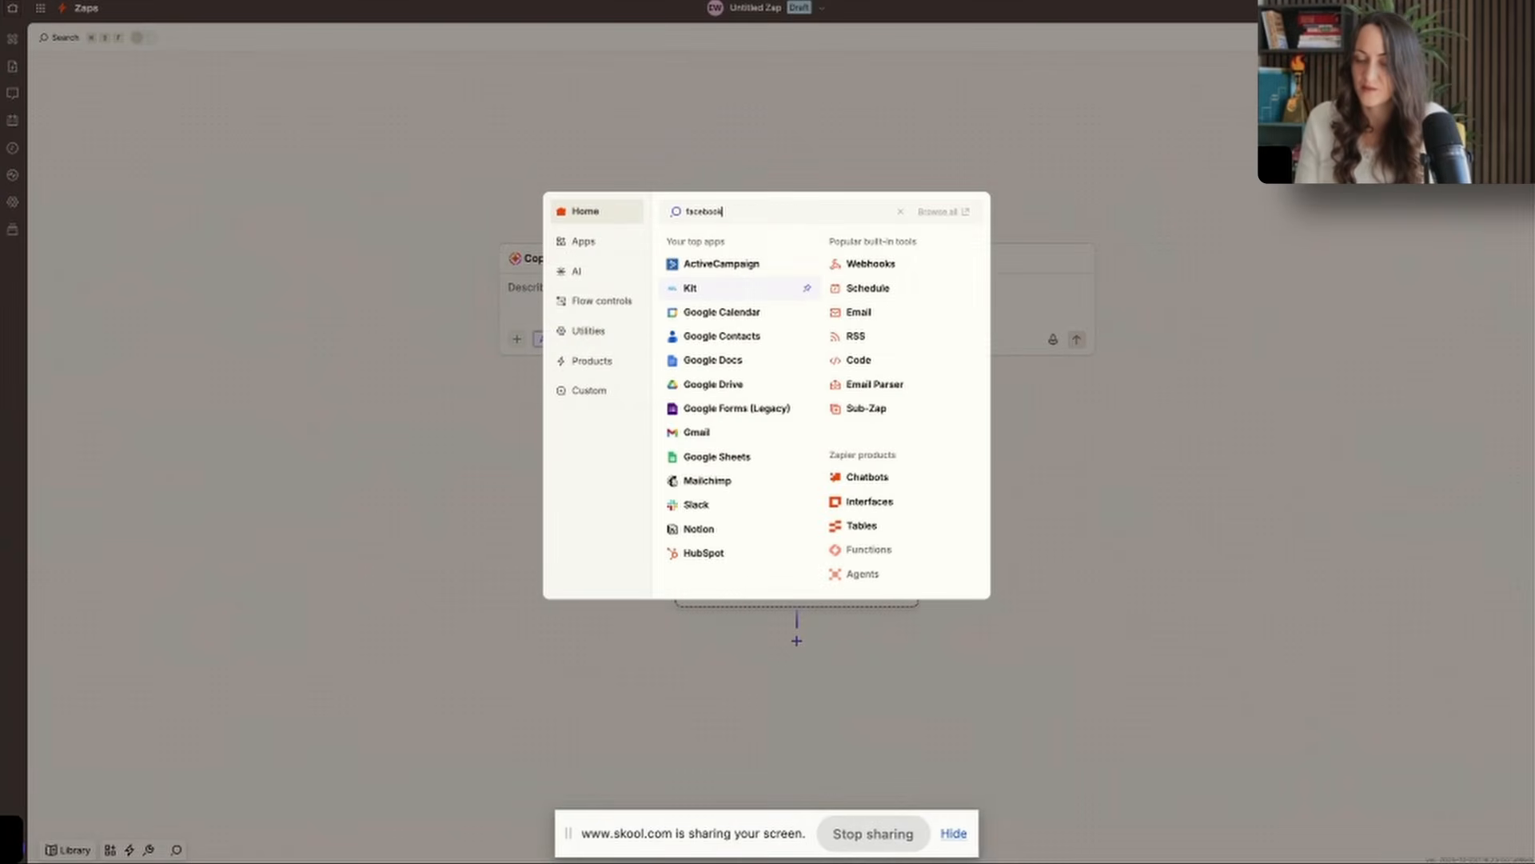
type("k")
left_click(719, 244)
left_click(1339, 224)
left_click(1099, 279)
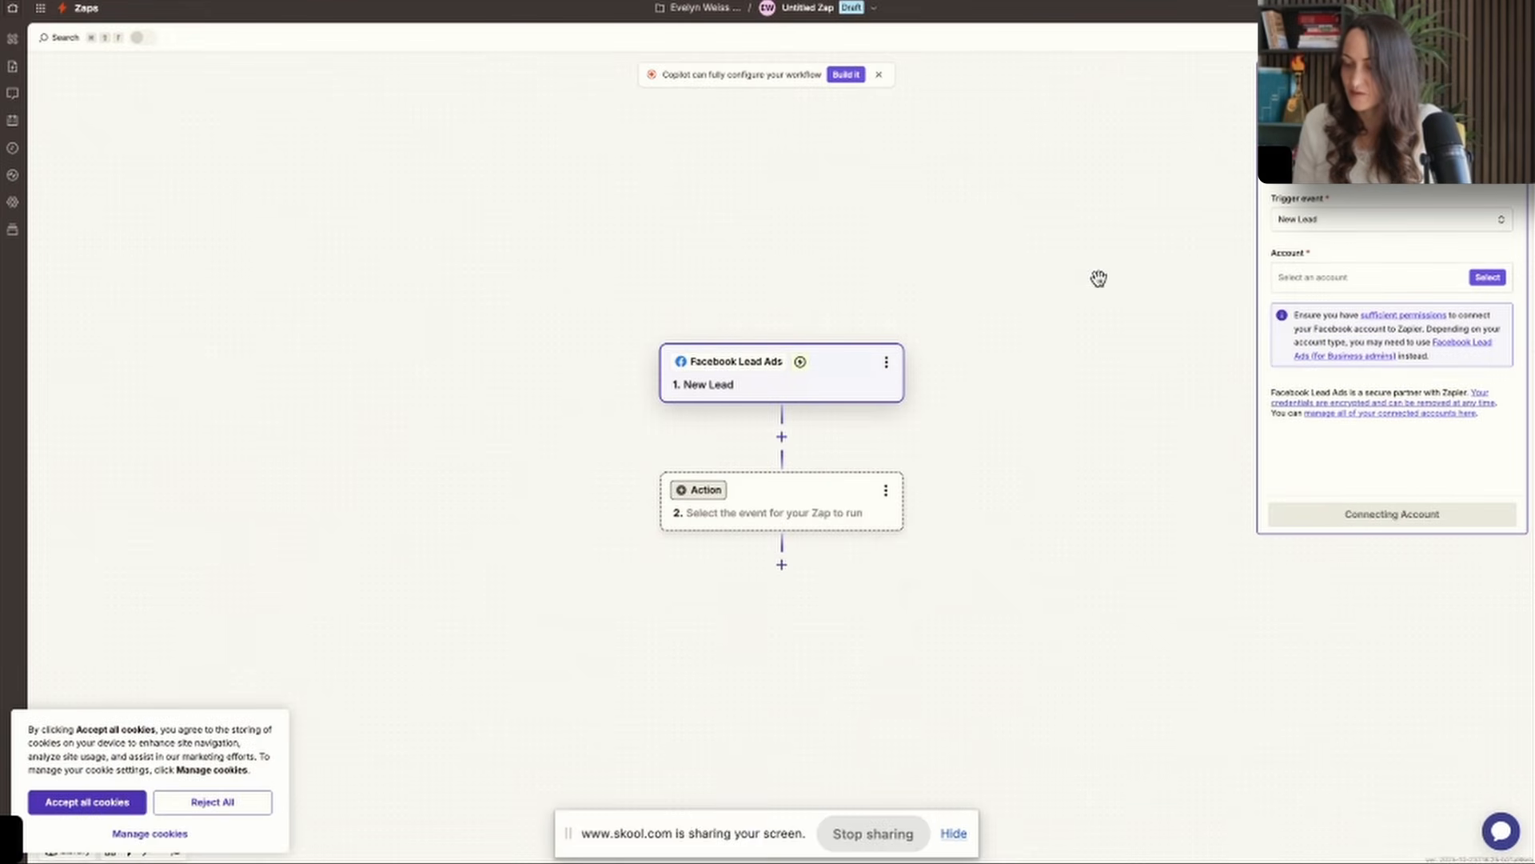
Configure the Facebook Lead Ads trigger with the Facebook account, the coaching page and a lead form, and test it.
left_click(1319, 286)
left_click(1195, 315)
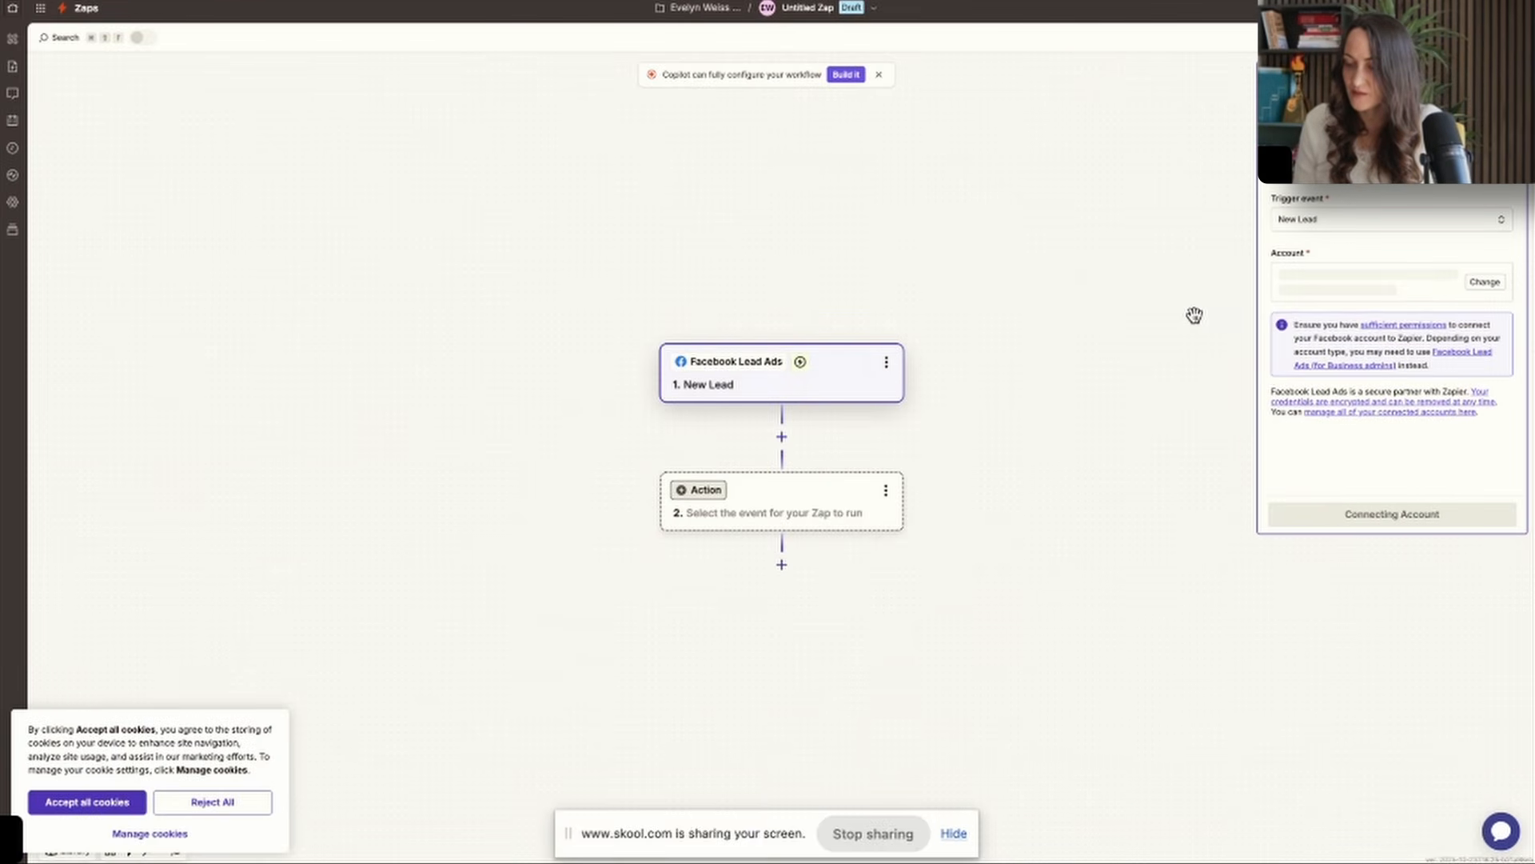
left_click(1308, 206)
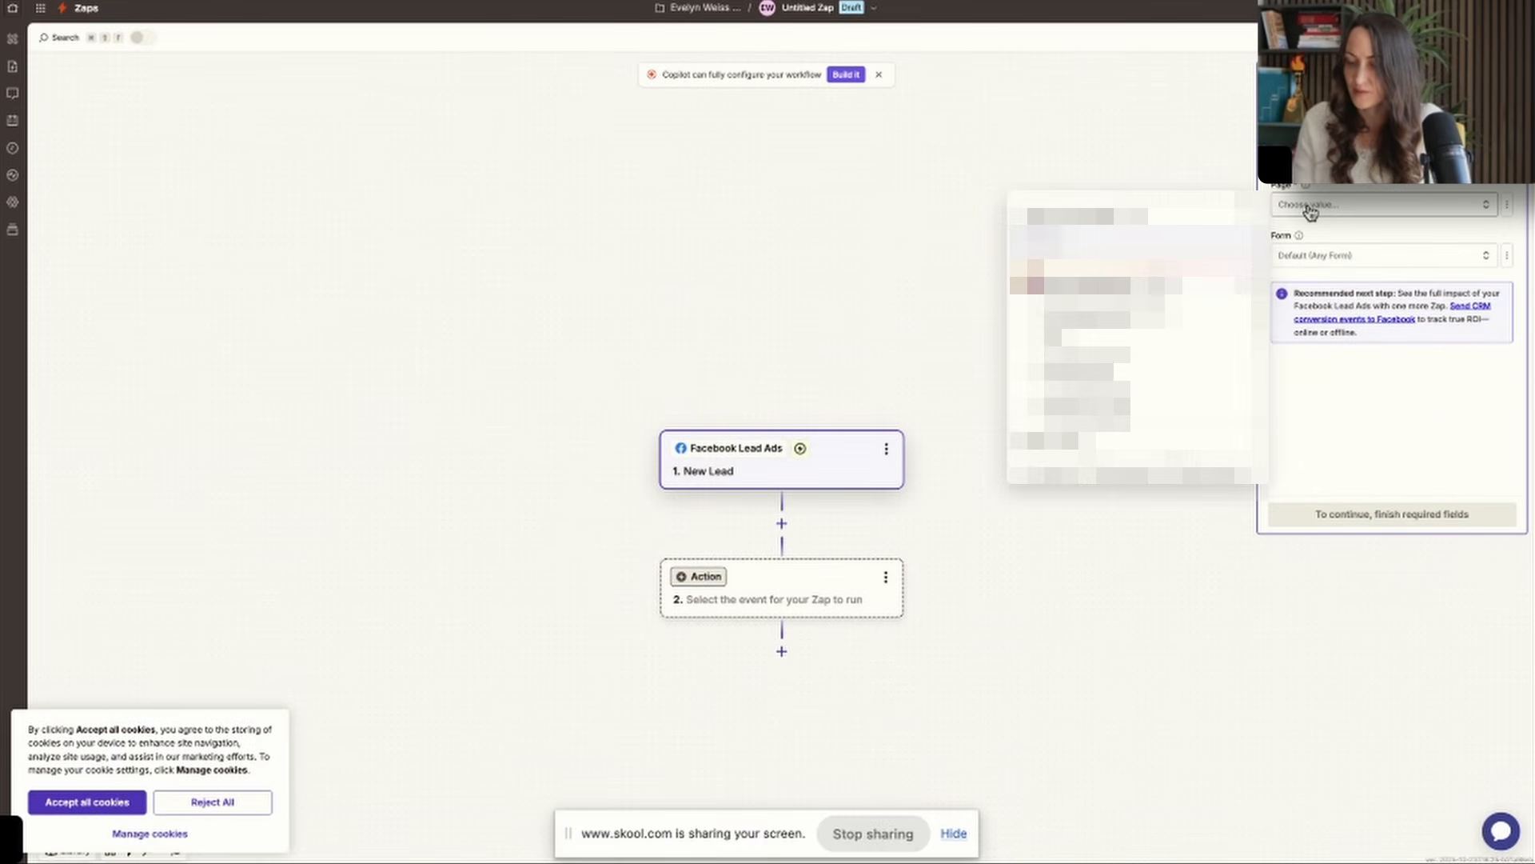
left_click(1143, 280)
left_click(1324, 262)
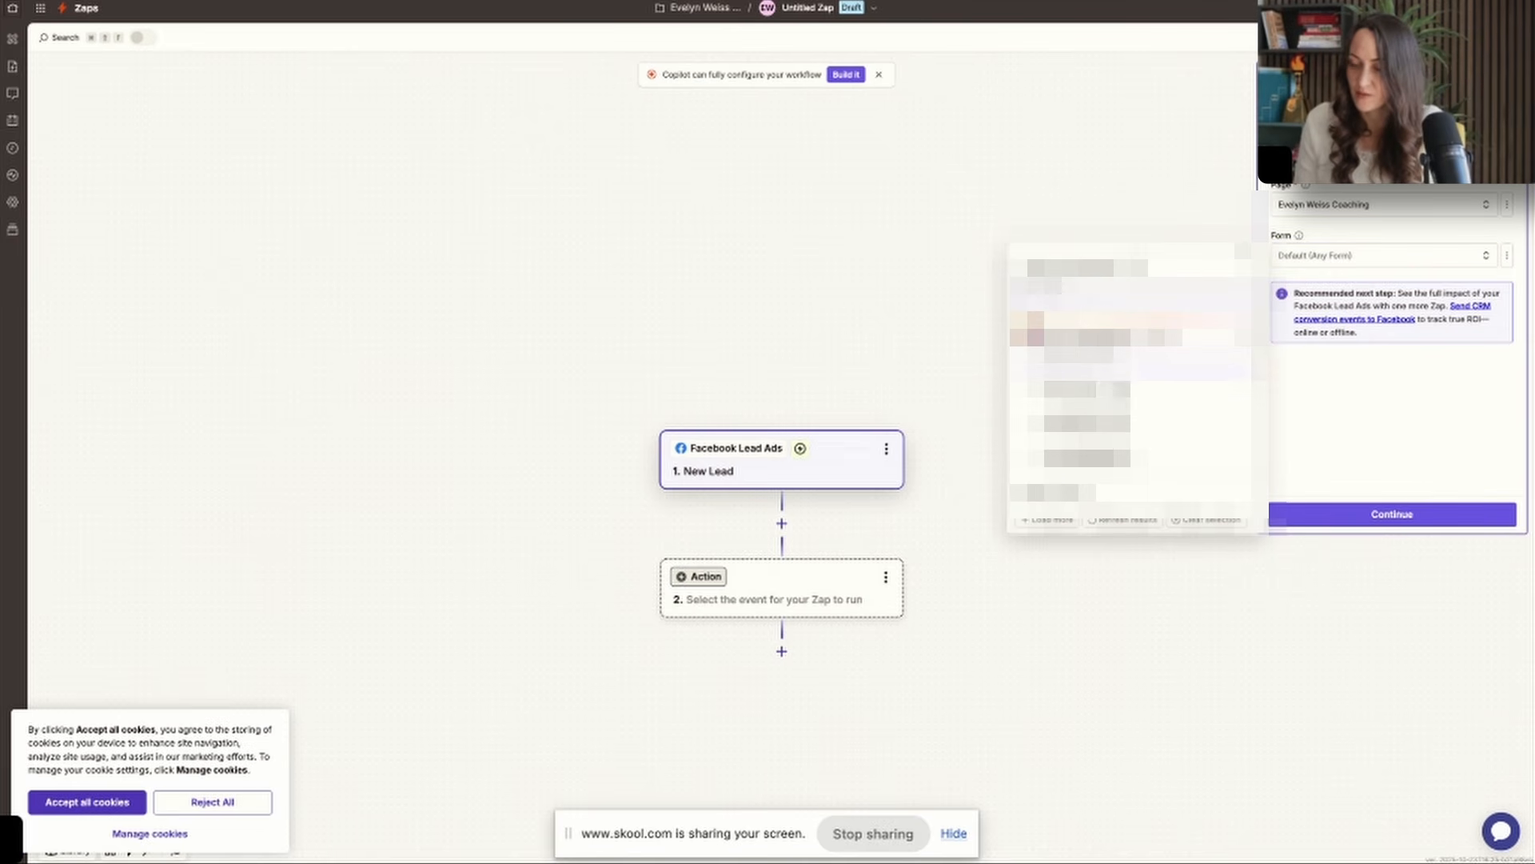
left_click(1112, 392)
left_click(1415, 515)
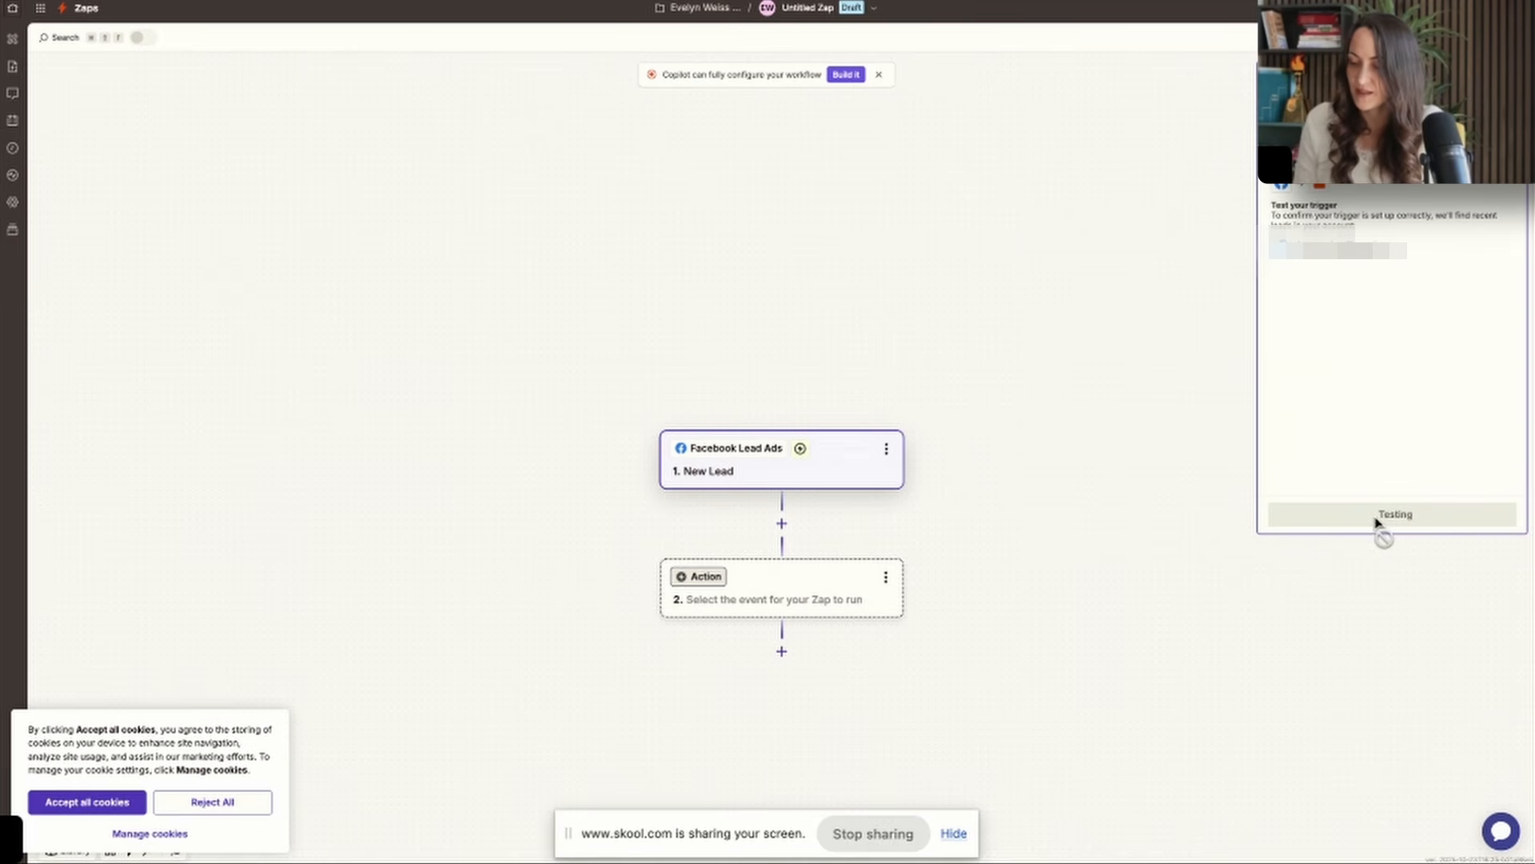
Add a MailerLite action with the event Add Subscriber to a Group and open its account choices.
type("ma")
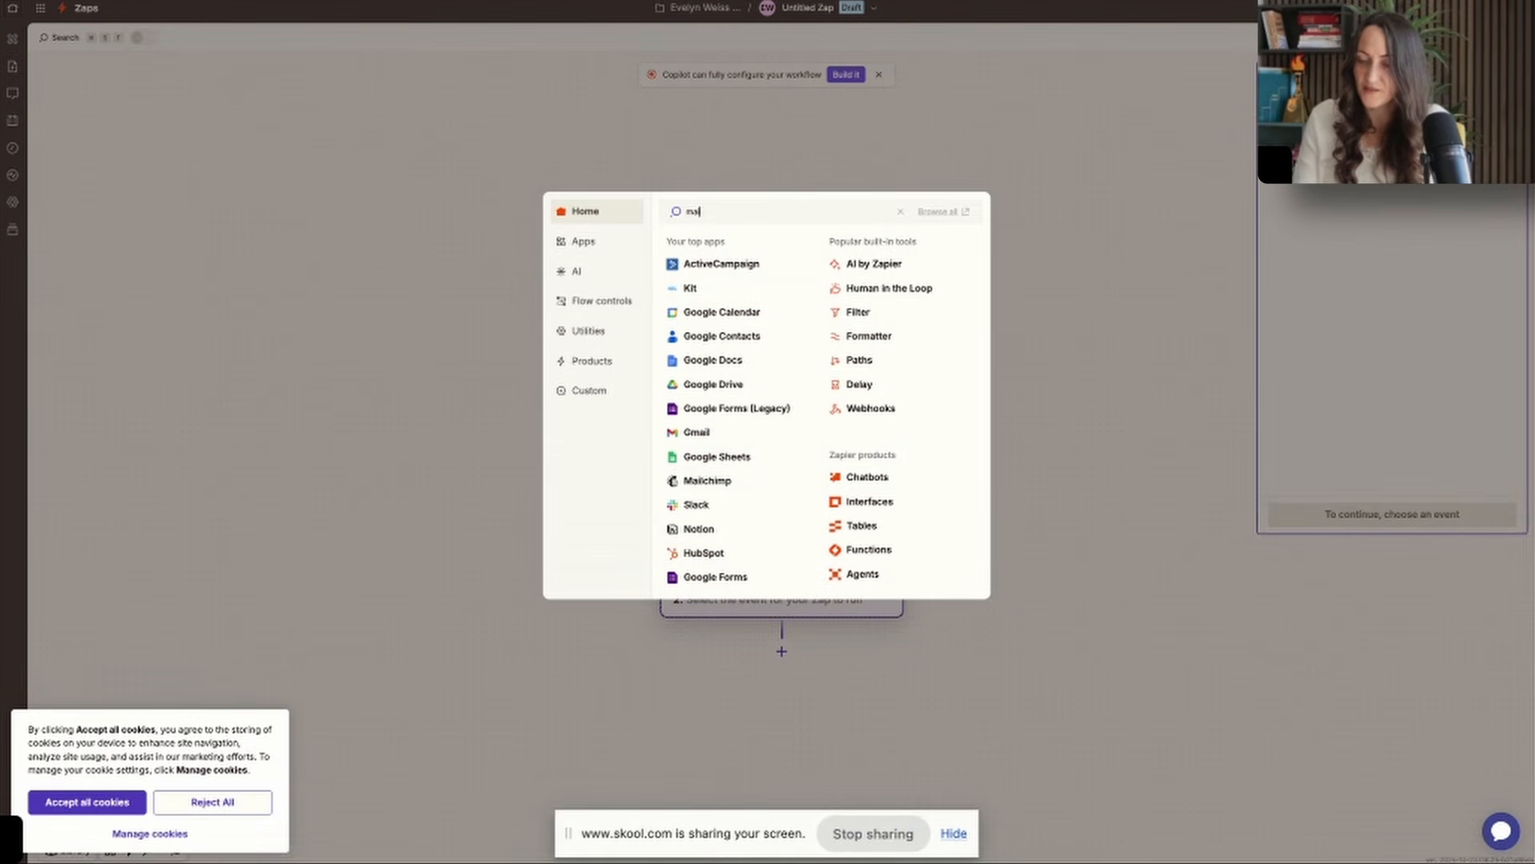
left_click(720, 239)
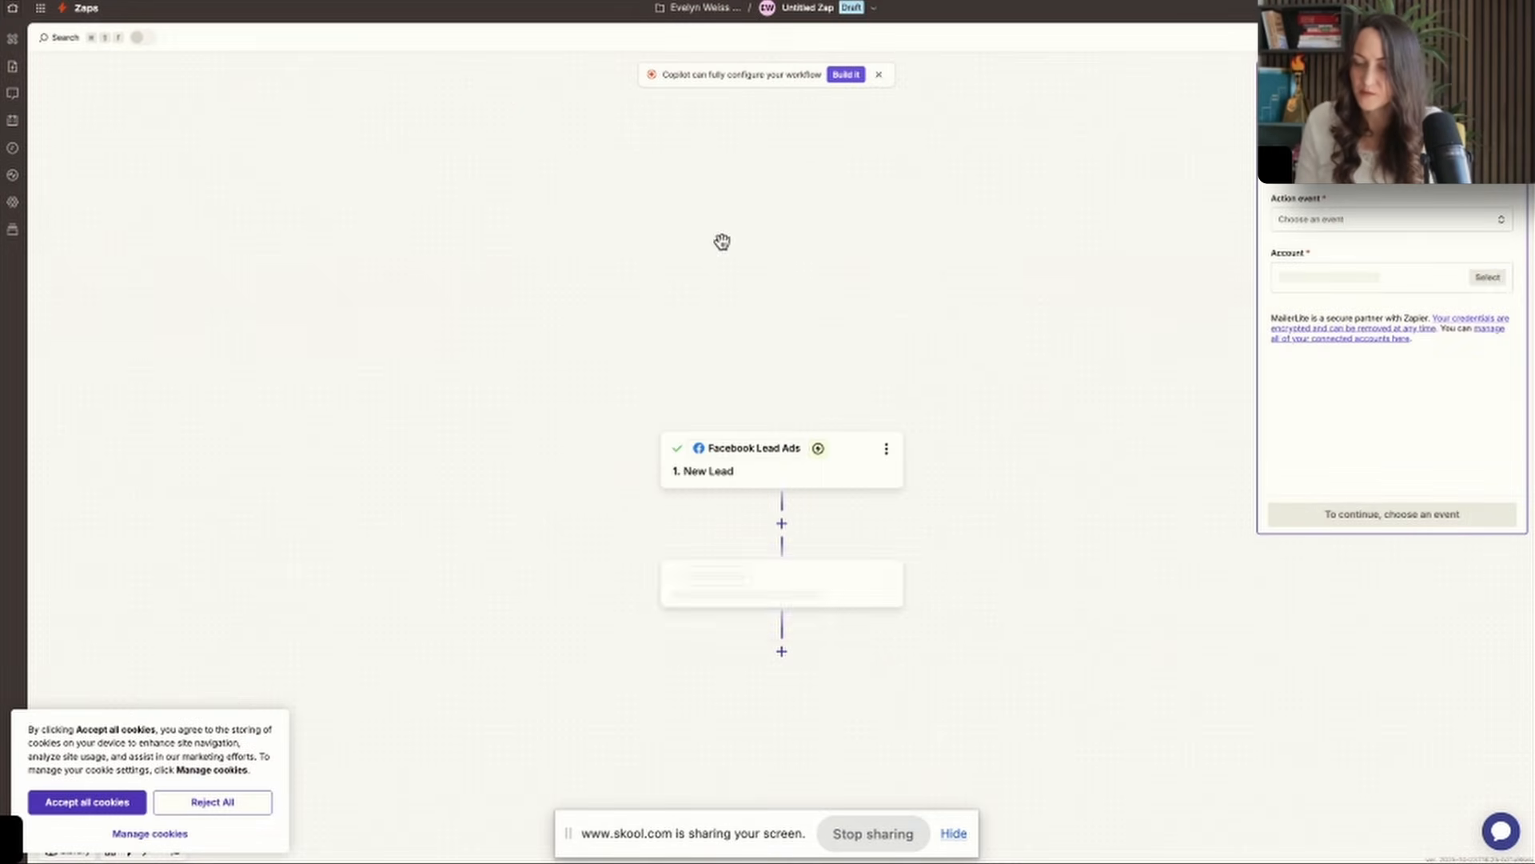
left_click(1349, 225)
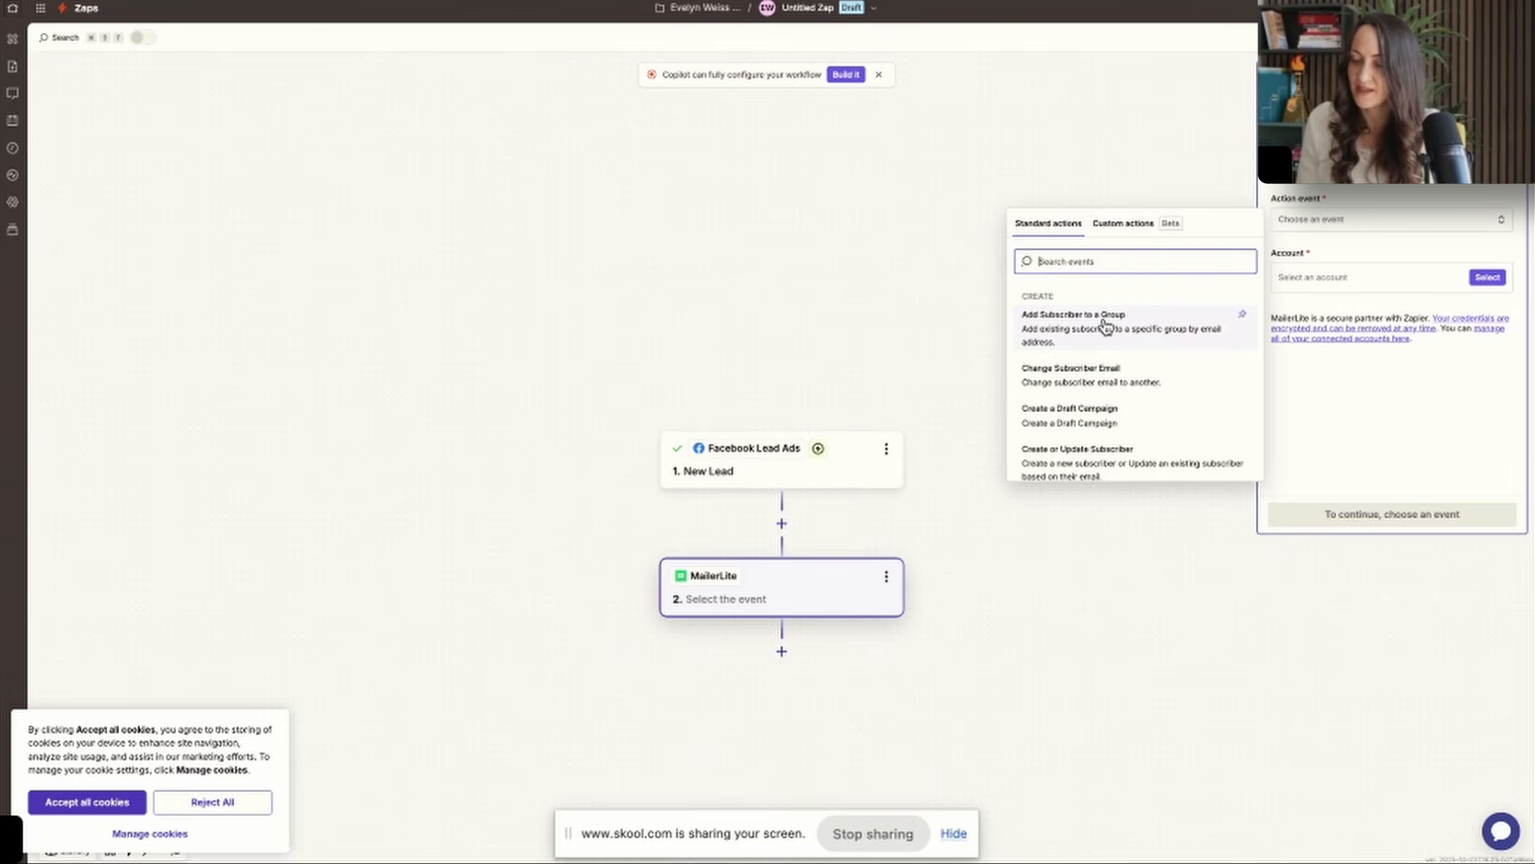
left_click(1106, 324)
left_click(1333, 287)
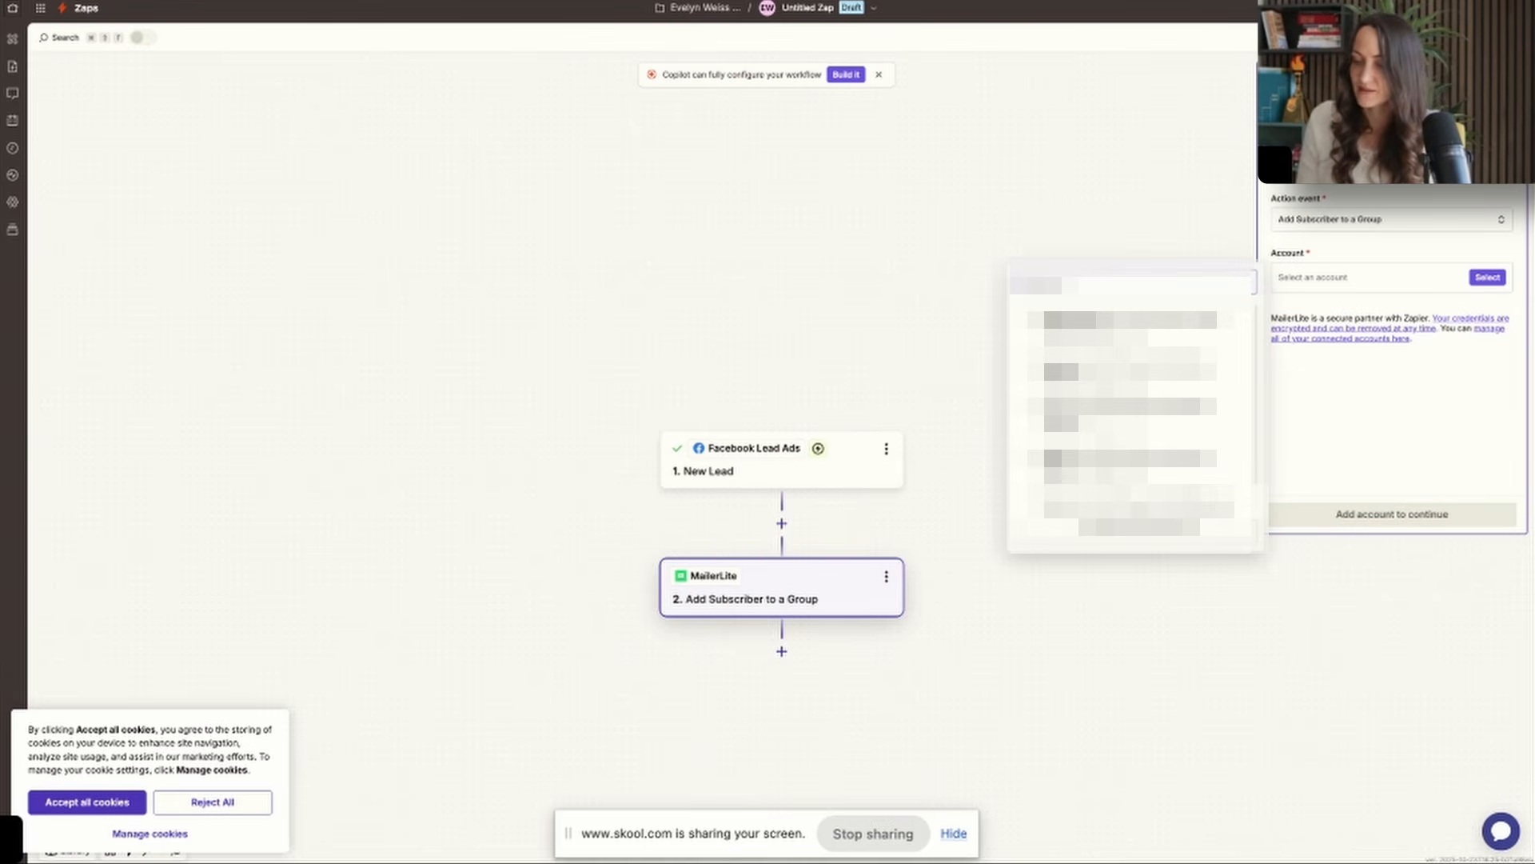
Switch to MailerLite in a new tab and create a subscriber group named "Elevator Pitch".
key("super+t")
type("m")
key("Return")
key("super+l")
type("a")
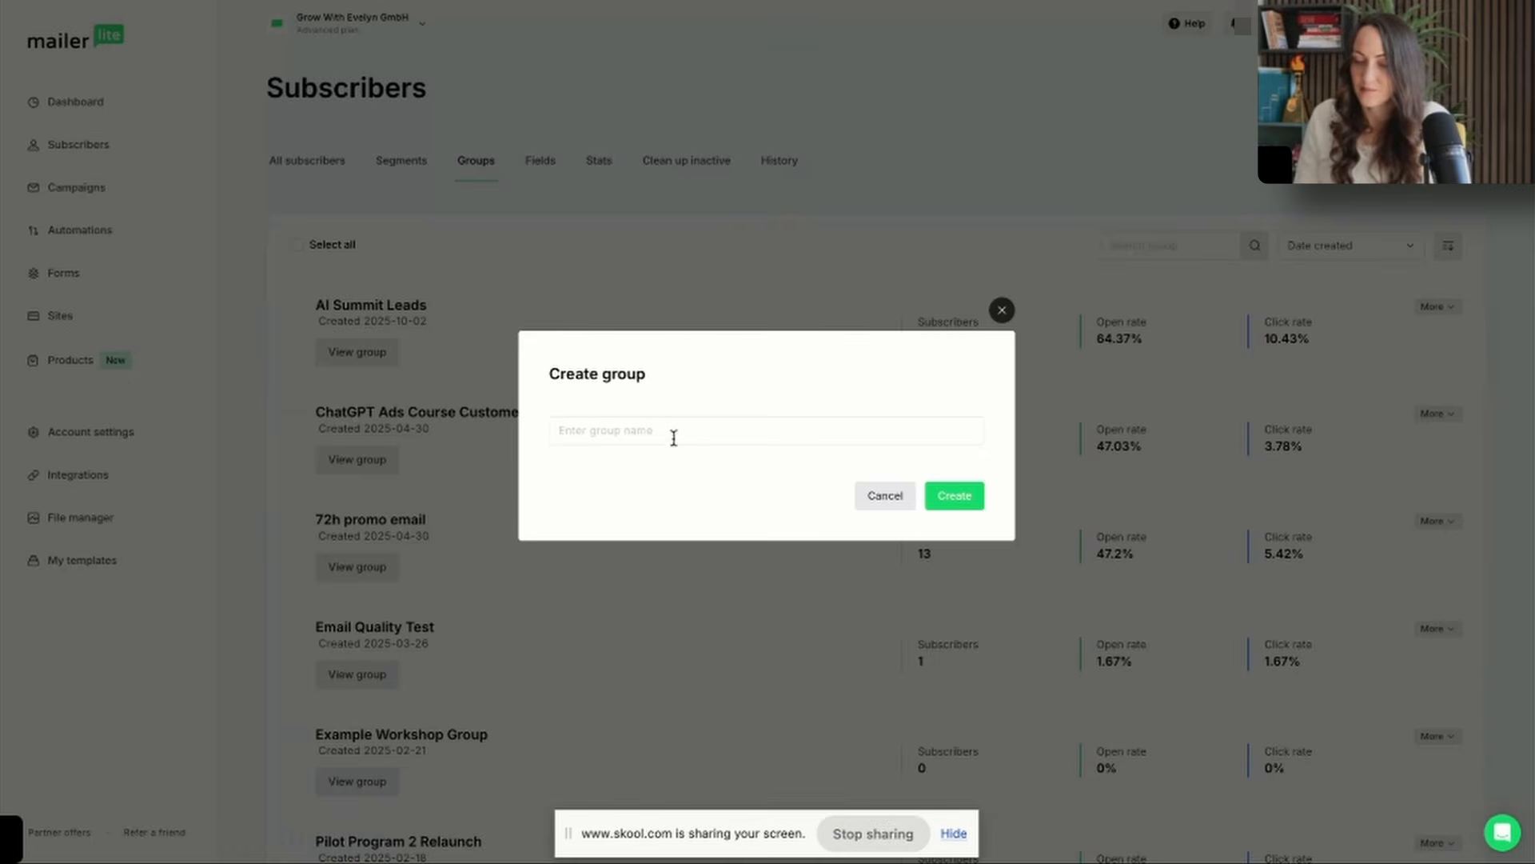
left_click(672, 442)
type("Eleva")
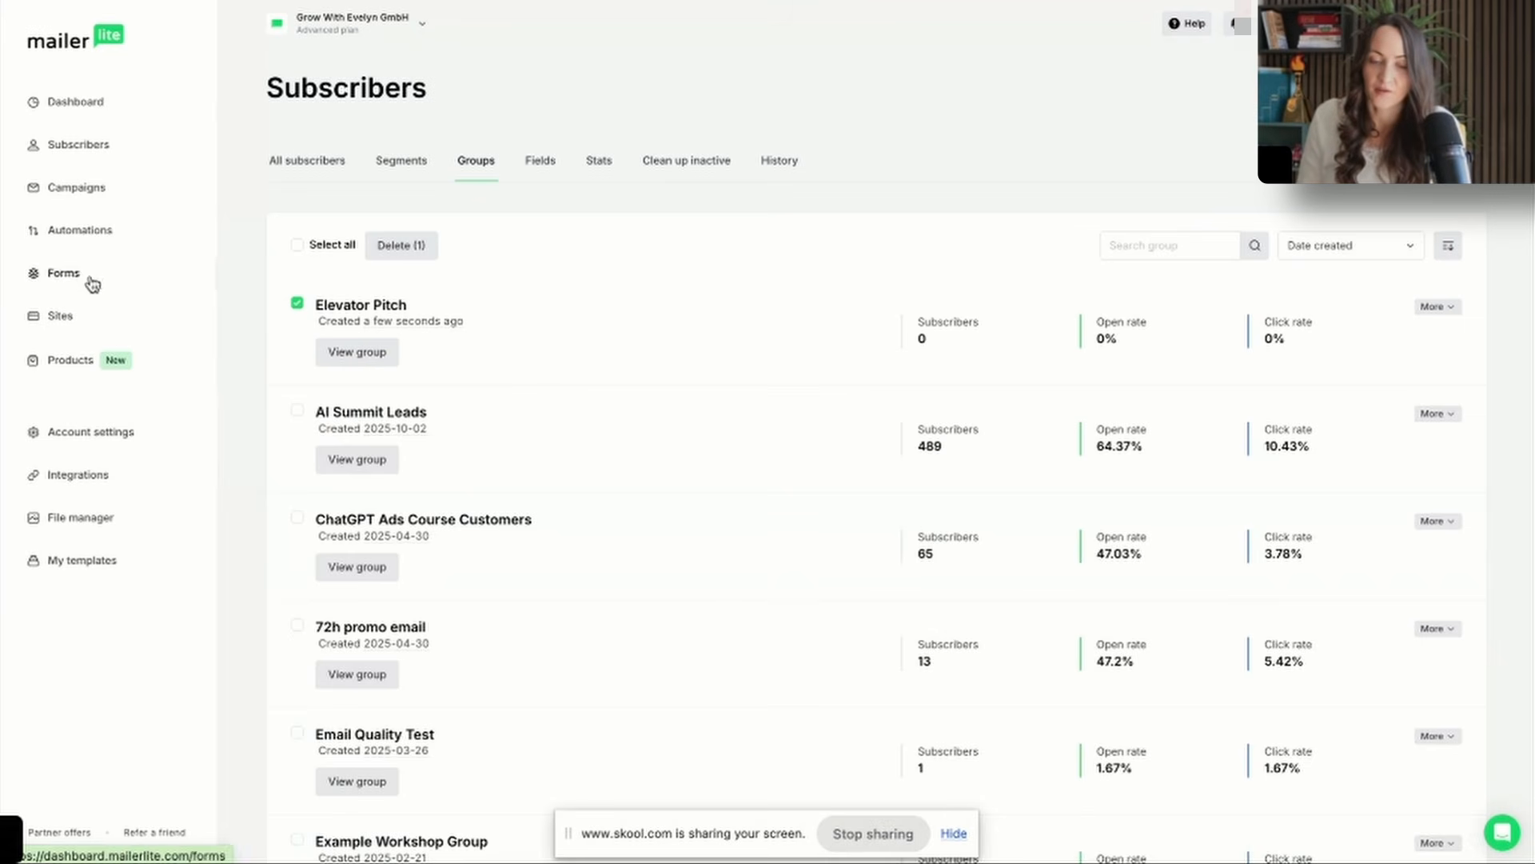
Create a simple welcome email automation triggered when a subscriber joins the Elevator Pitch group.
left_click(99, 237)
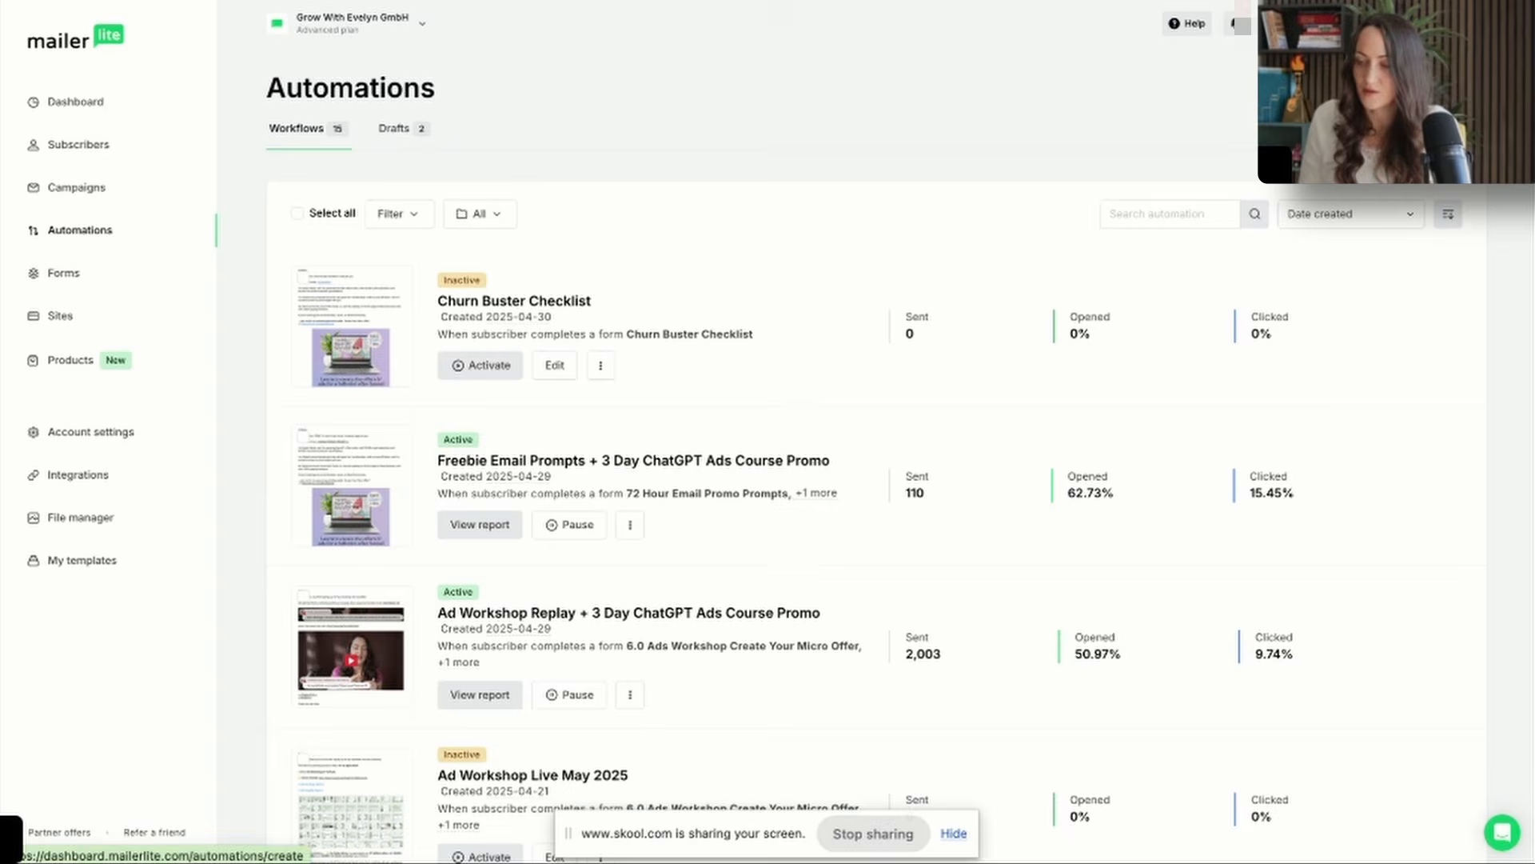
left_click(1414, 88)
left_click(631, 547)
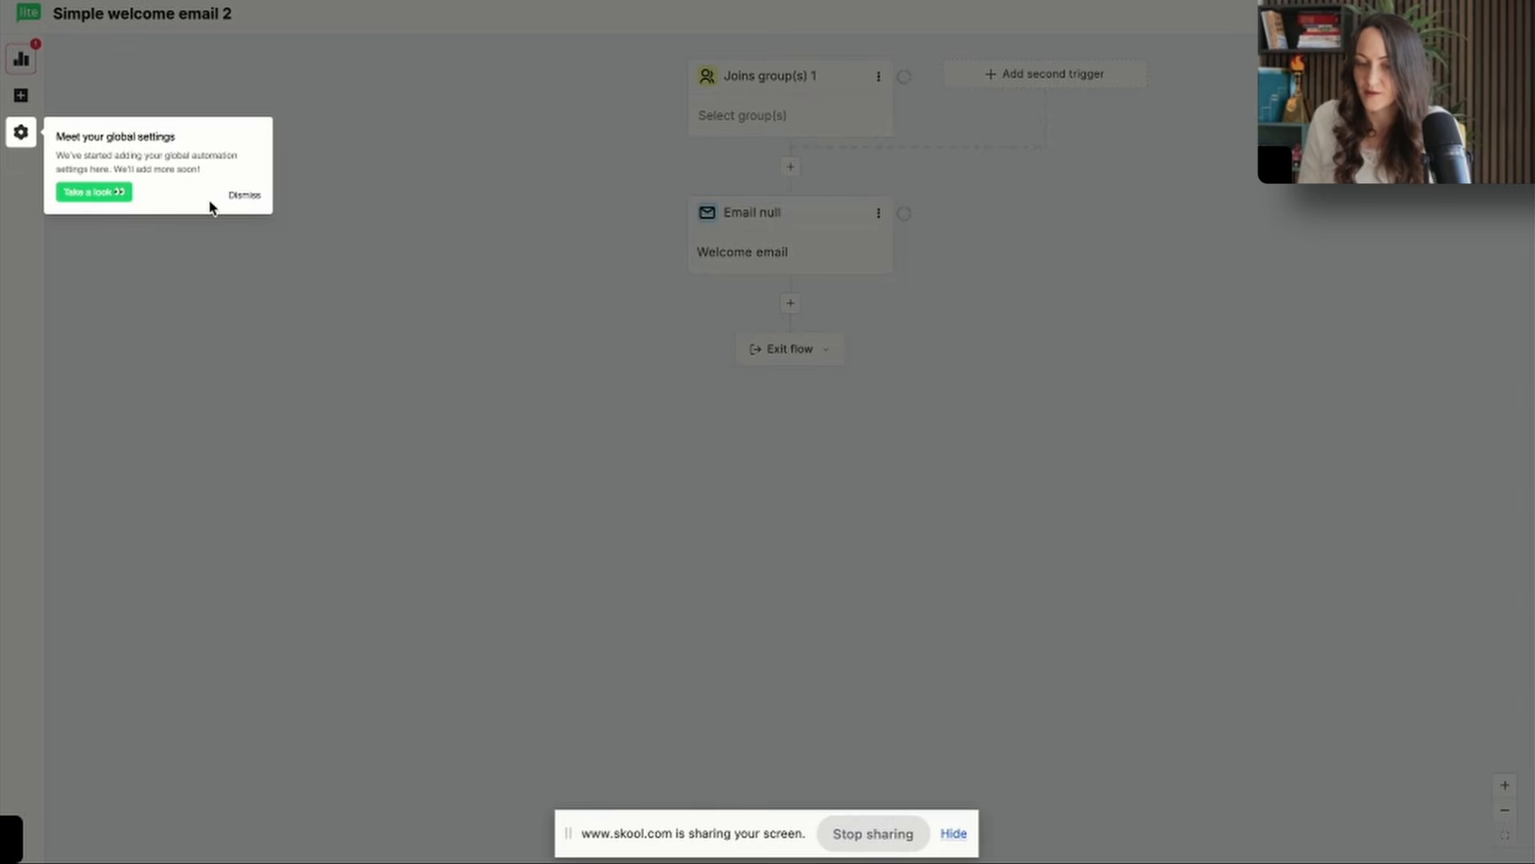
left_click(243, 195)
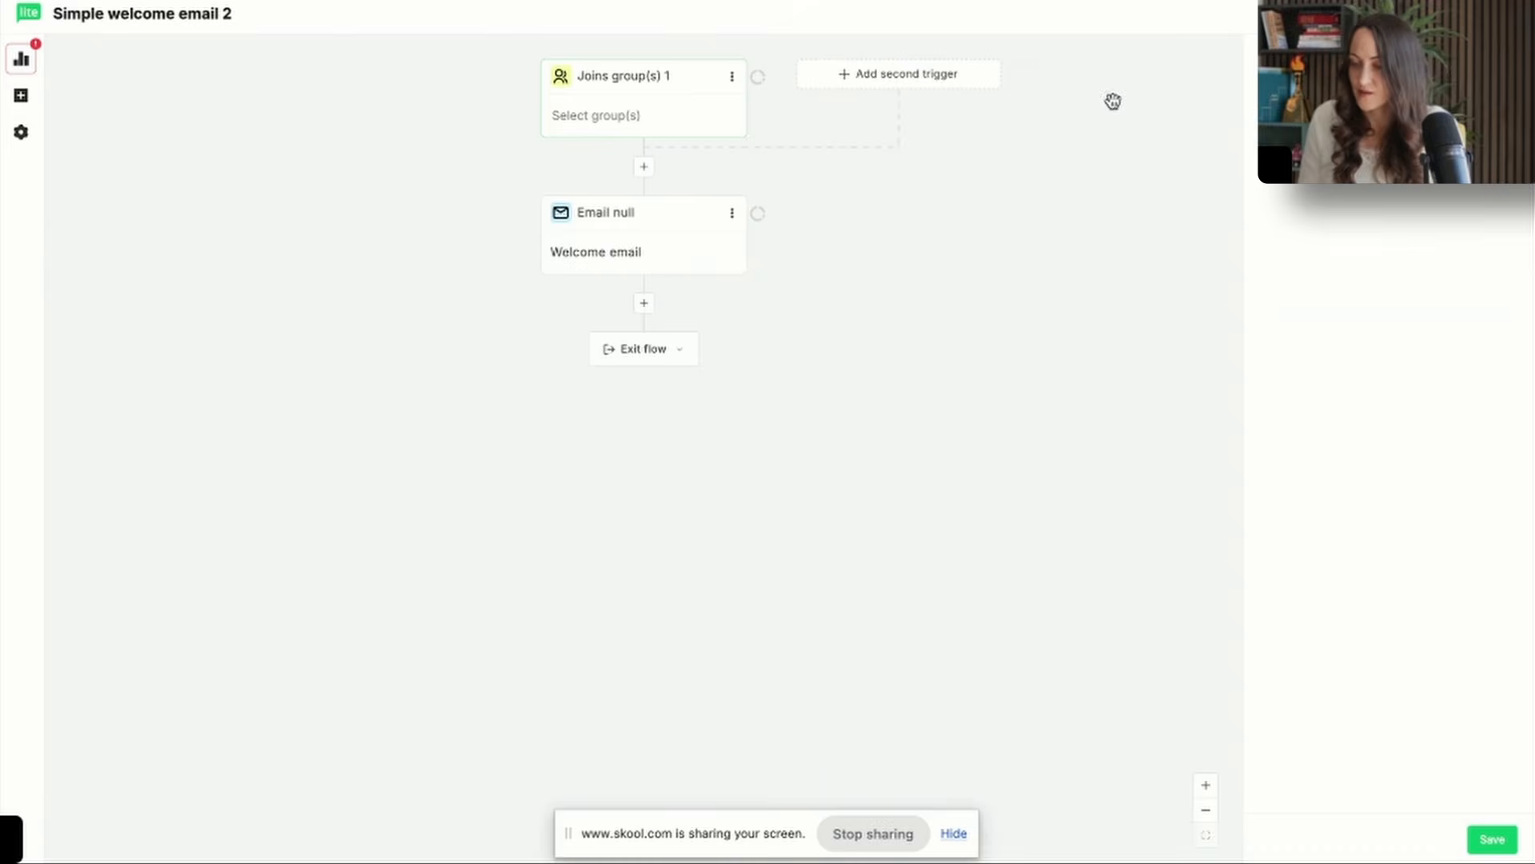
left_click(1334, 280)
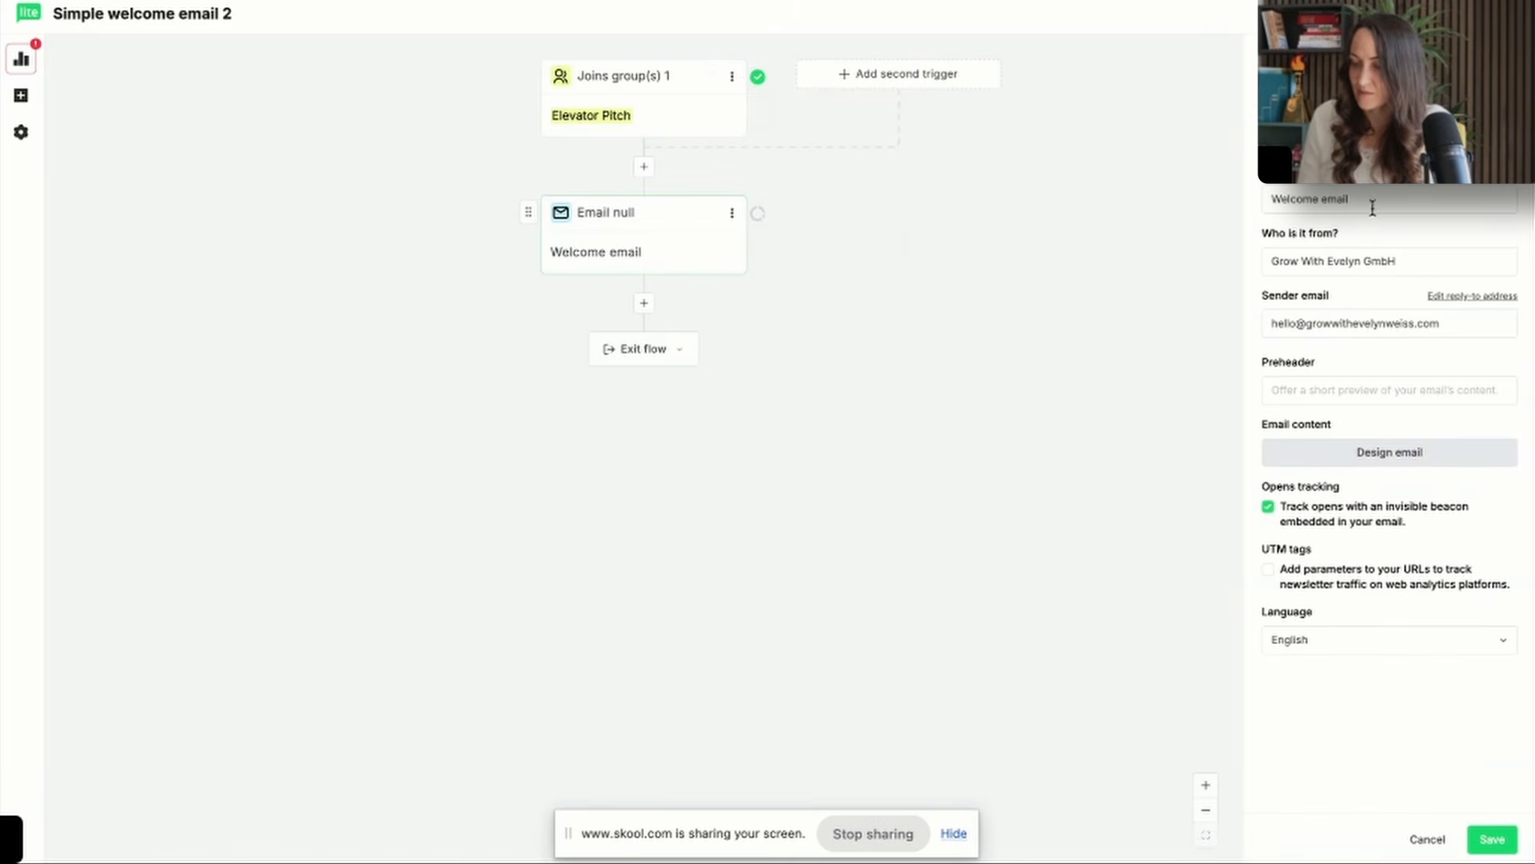
Replace the welcome email's subject with one beginning "Your Elevator Pitch Template Is In", enter the sender's full name and open the email design.
left_click_drag(1372, 209, 1164, 195)
type("Your Elevator Pitch Template Is In")
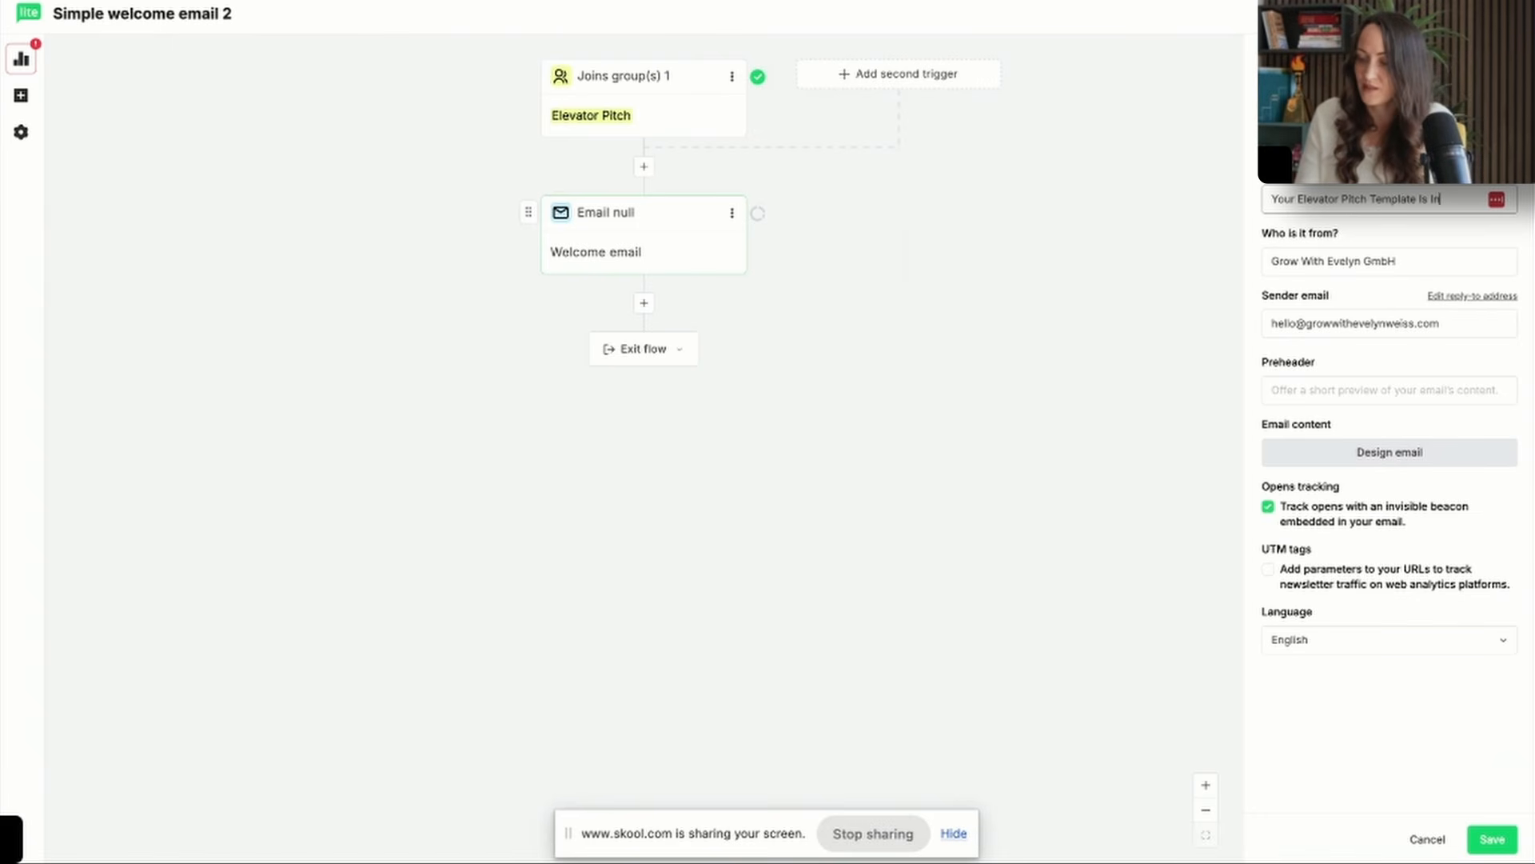
type("er")
key("Tab")
type("Evelyn Weiss")
left_click(1337, 392)
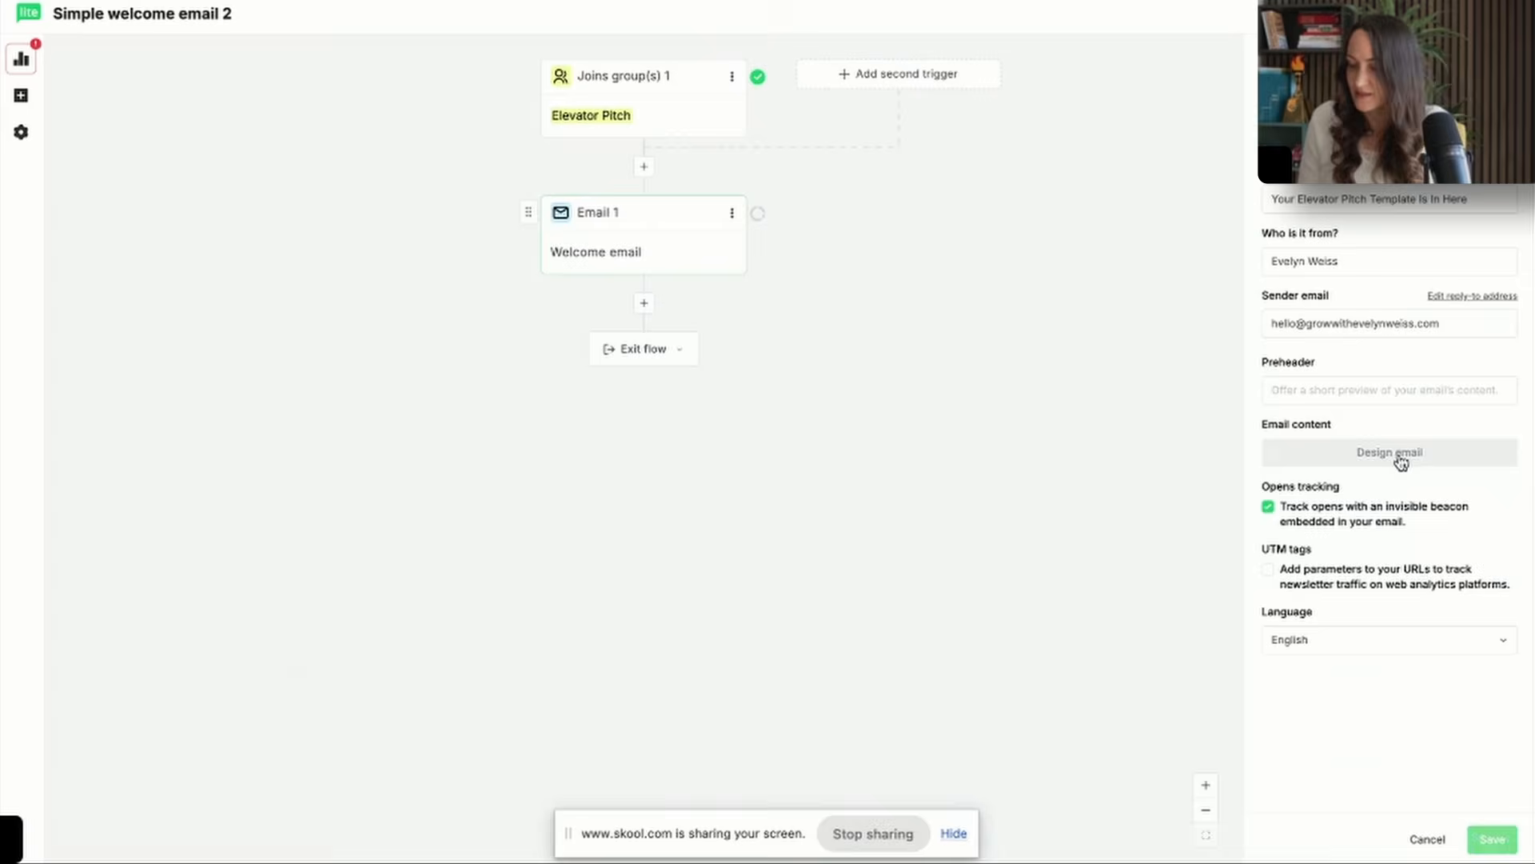
left_click(1401, 460)
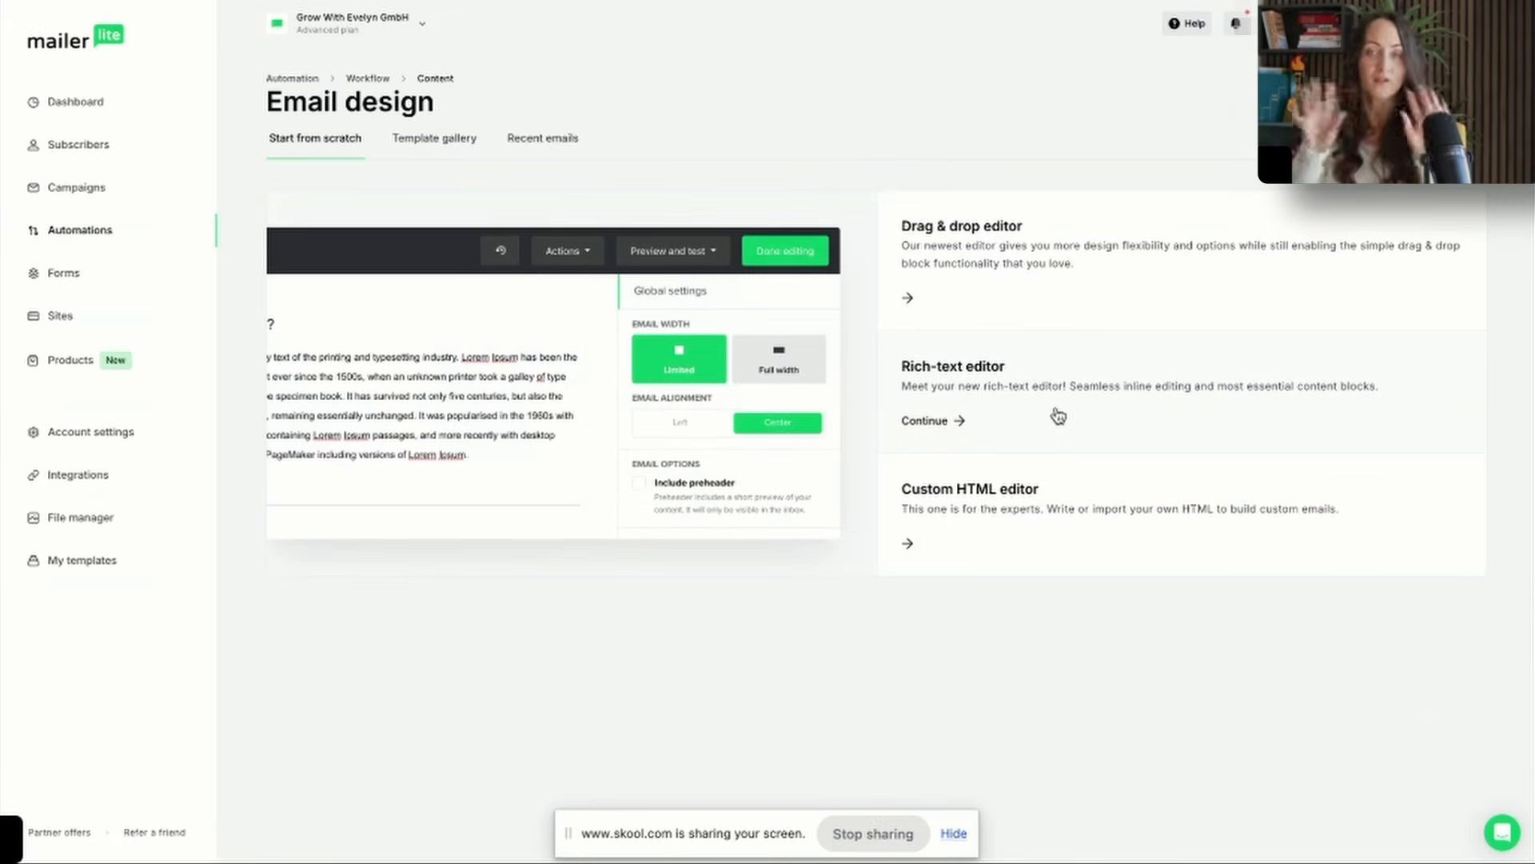
Create the welcome email's content in the rich-text editor, including text beginning "Dow", and save it to the automation.
left_click(1057, 415)
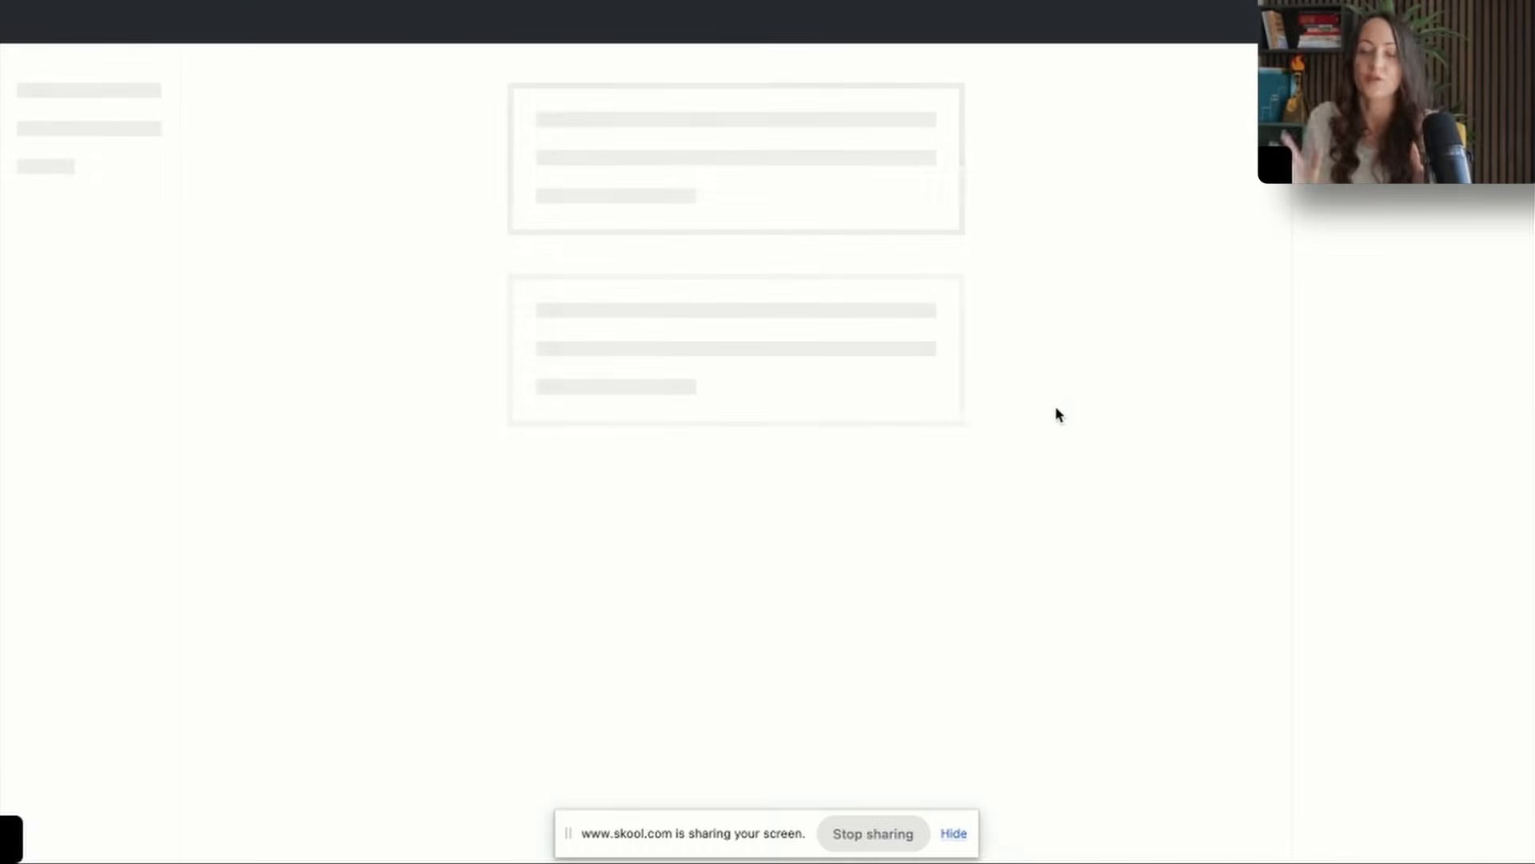
type("Dow")
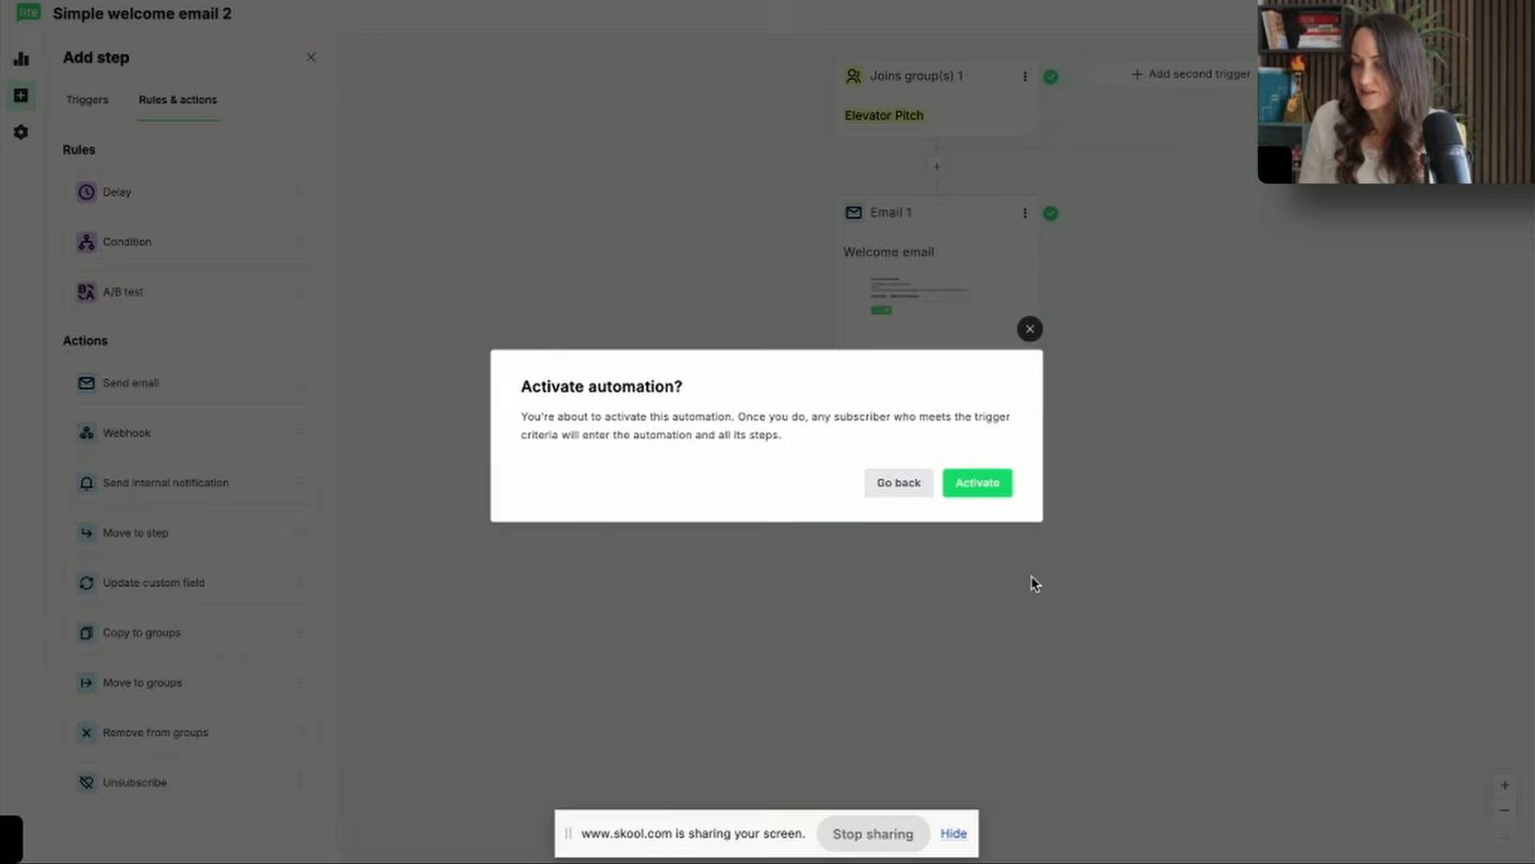
Switch back to Zapier, choose the account for the MailerLite action and map the Facebook lead's email to its Email field.
left_click(977, 486)
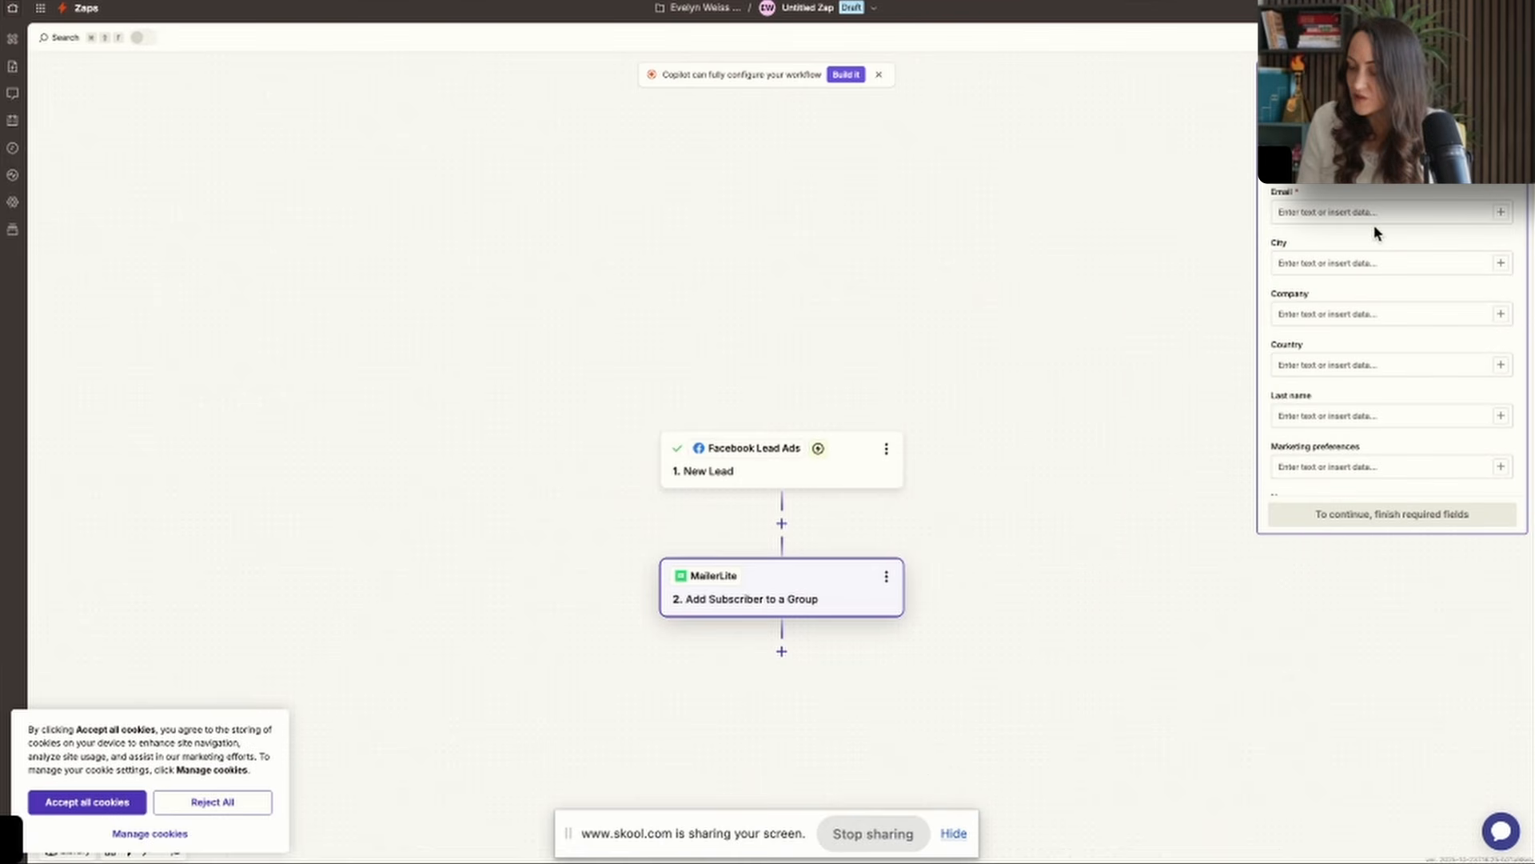
left_click(1373, 214)
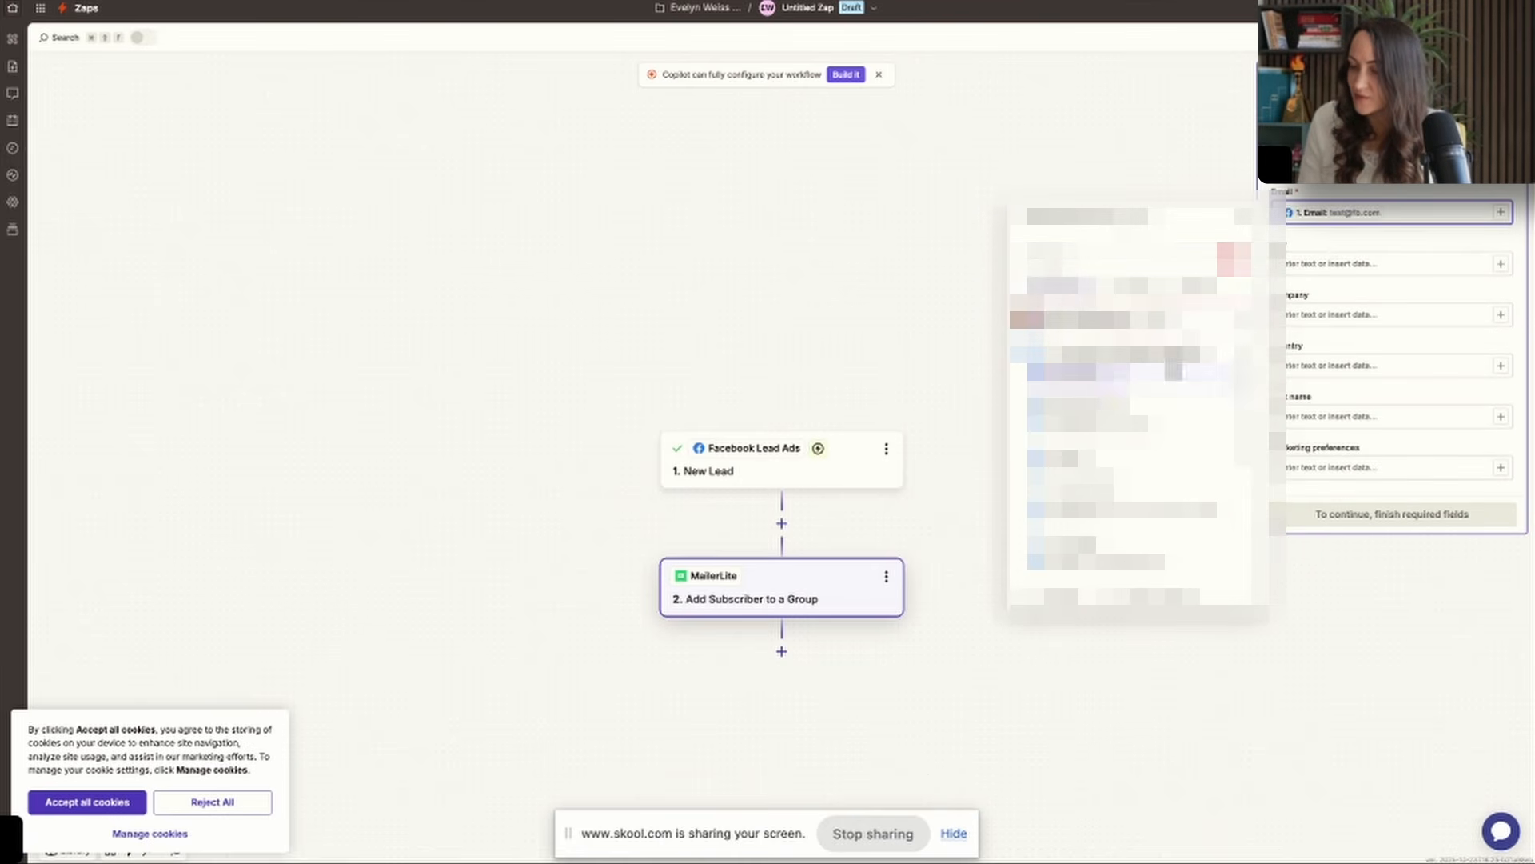
left_click(1330, 240)
left_click(1318, 516)
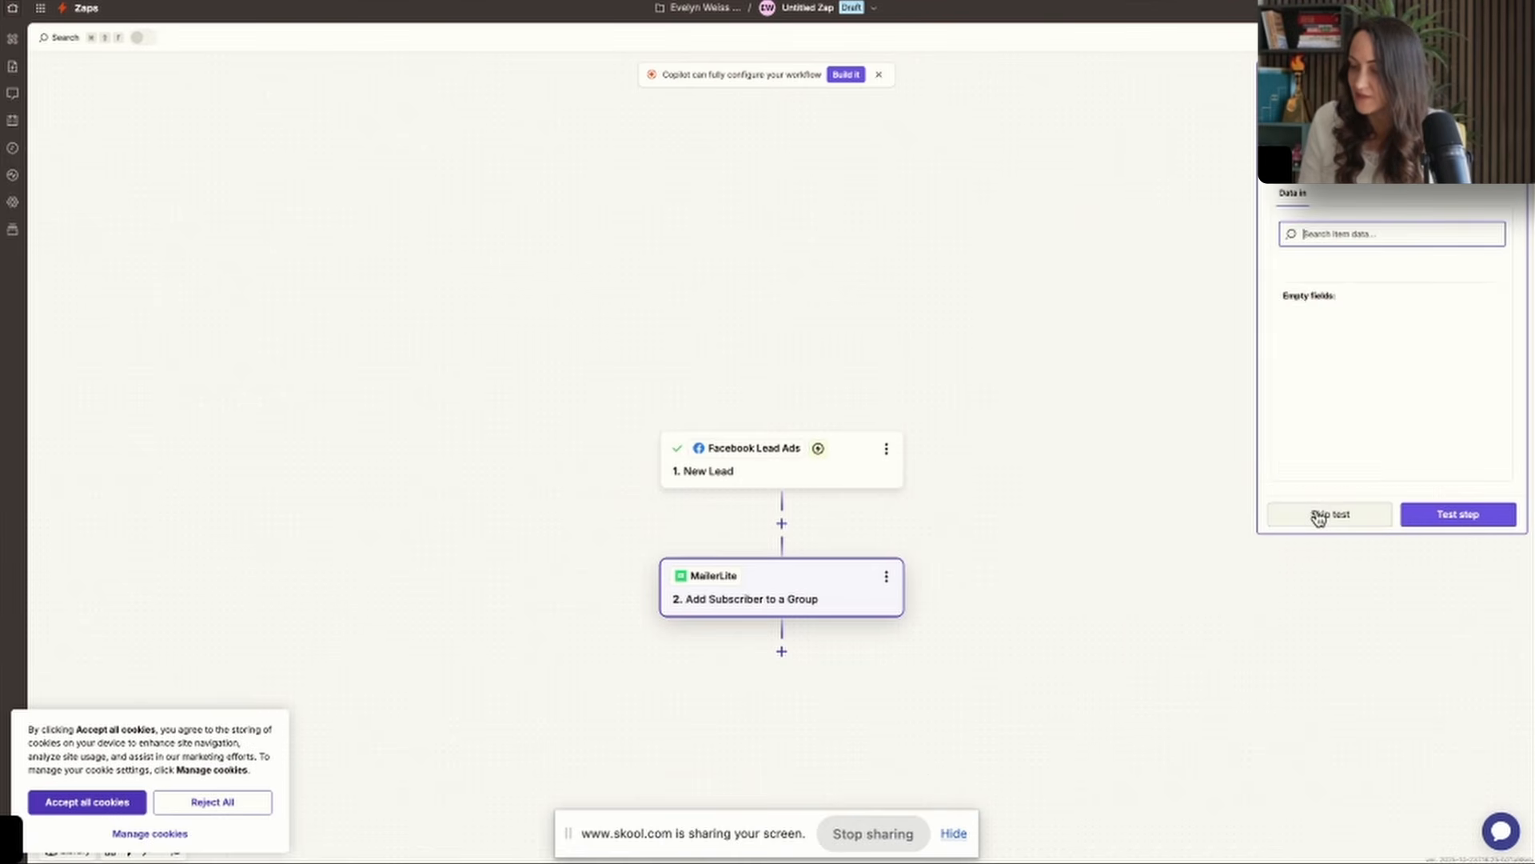
Test the Add Subscriber to a Group action and publish the Zap.
left_click(1456, 516)
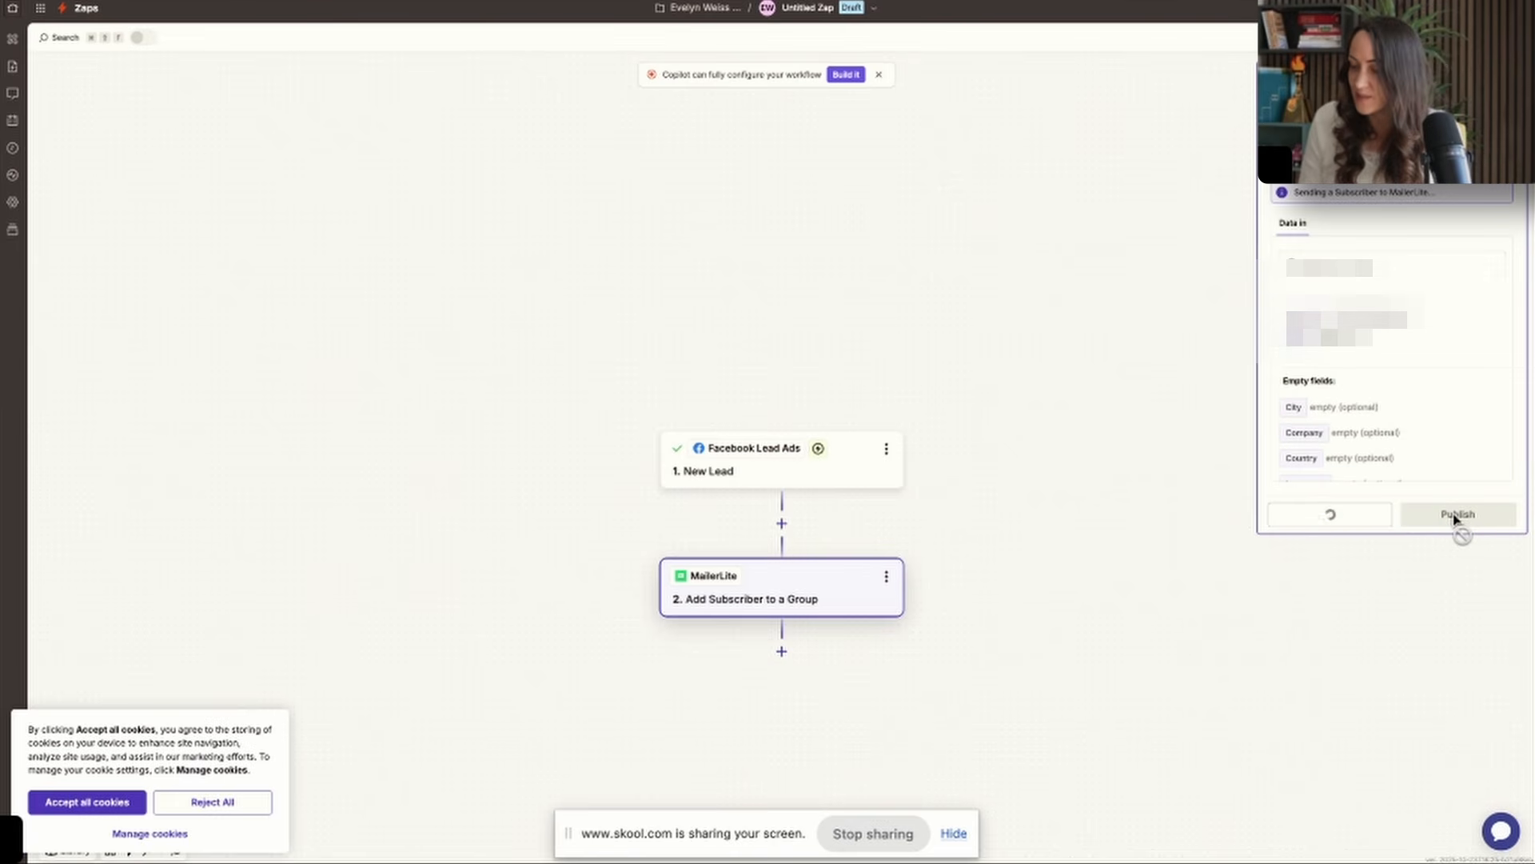
left_click(1457, 514)
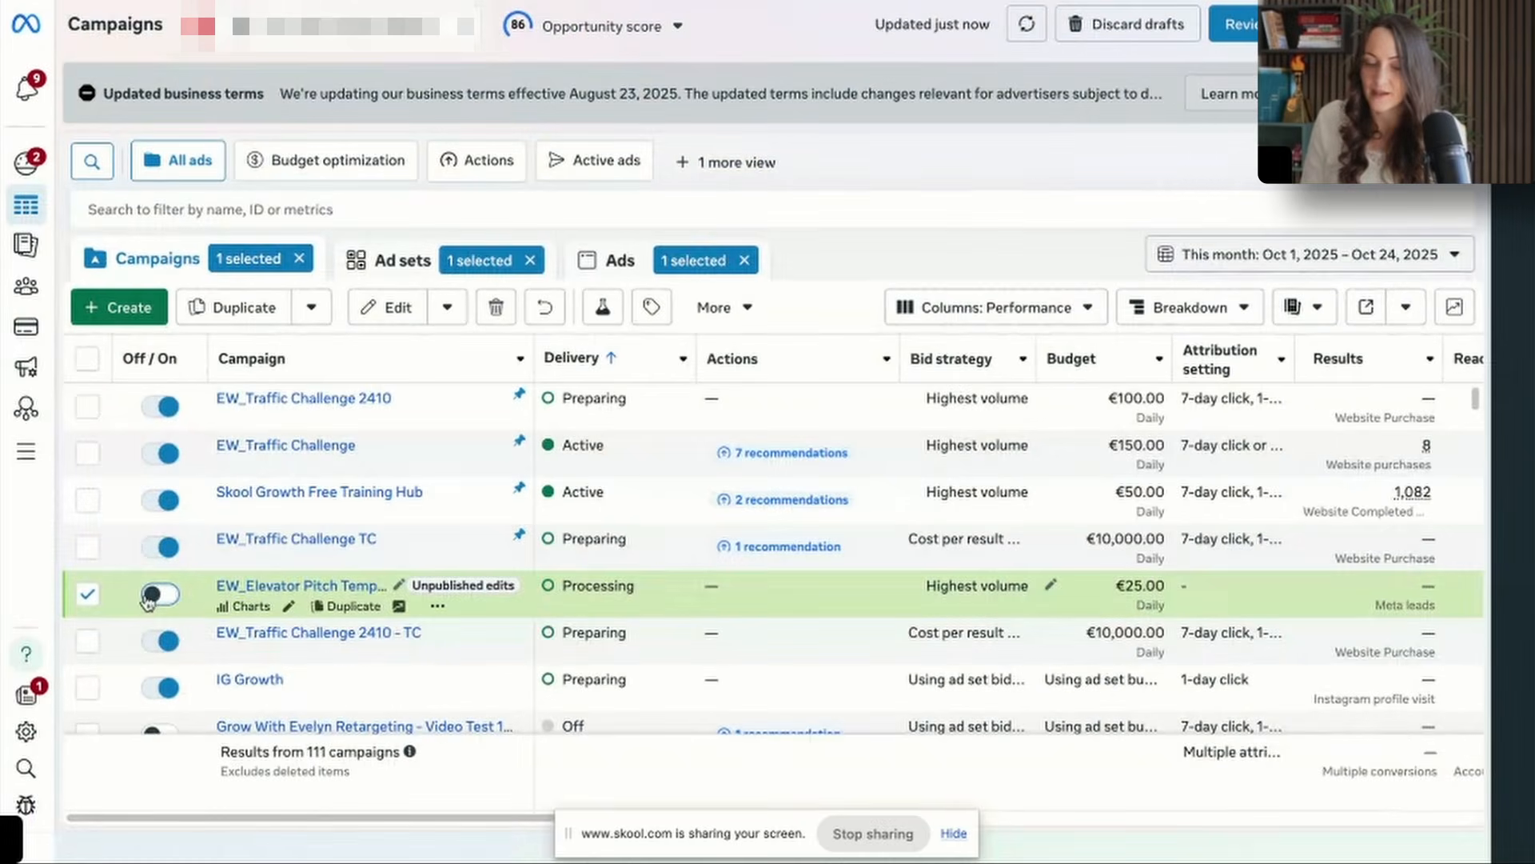
left_click(150, 601)
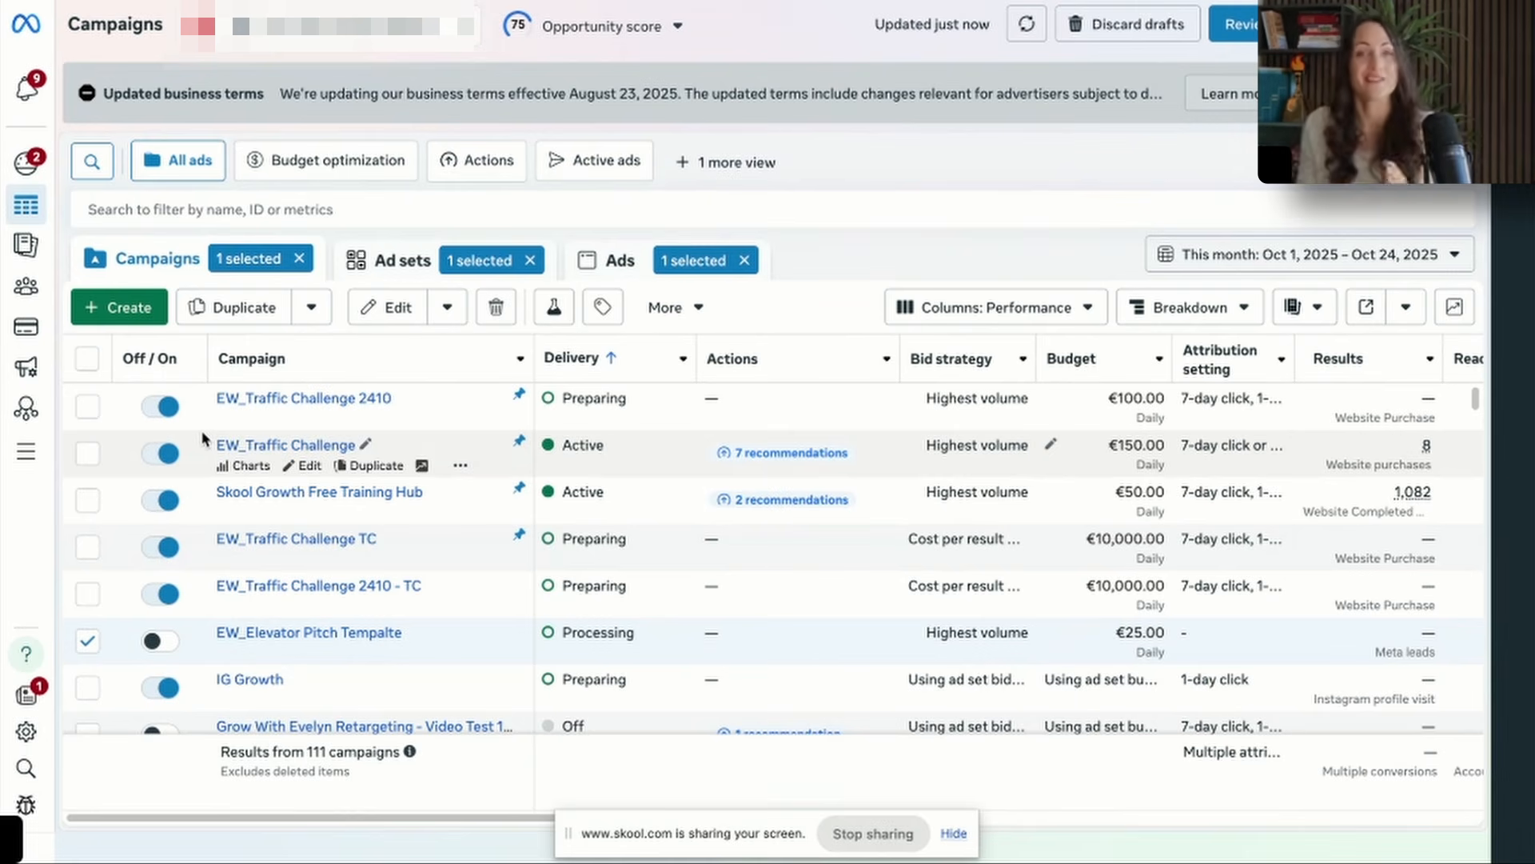
left_click(858, 839)
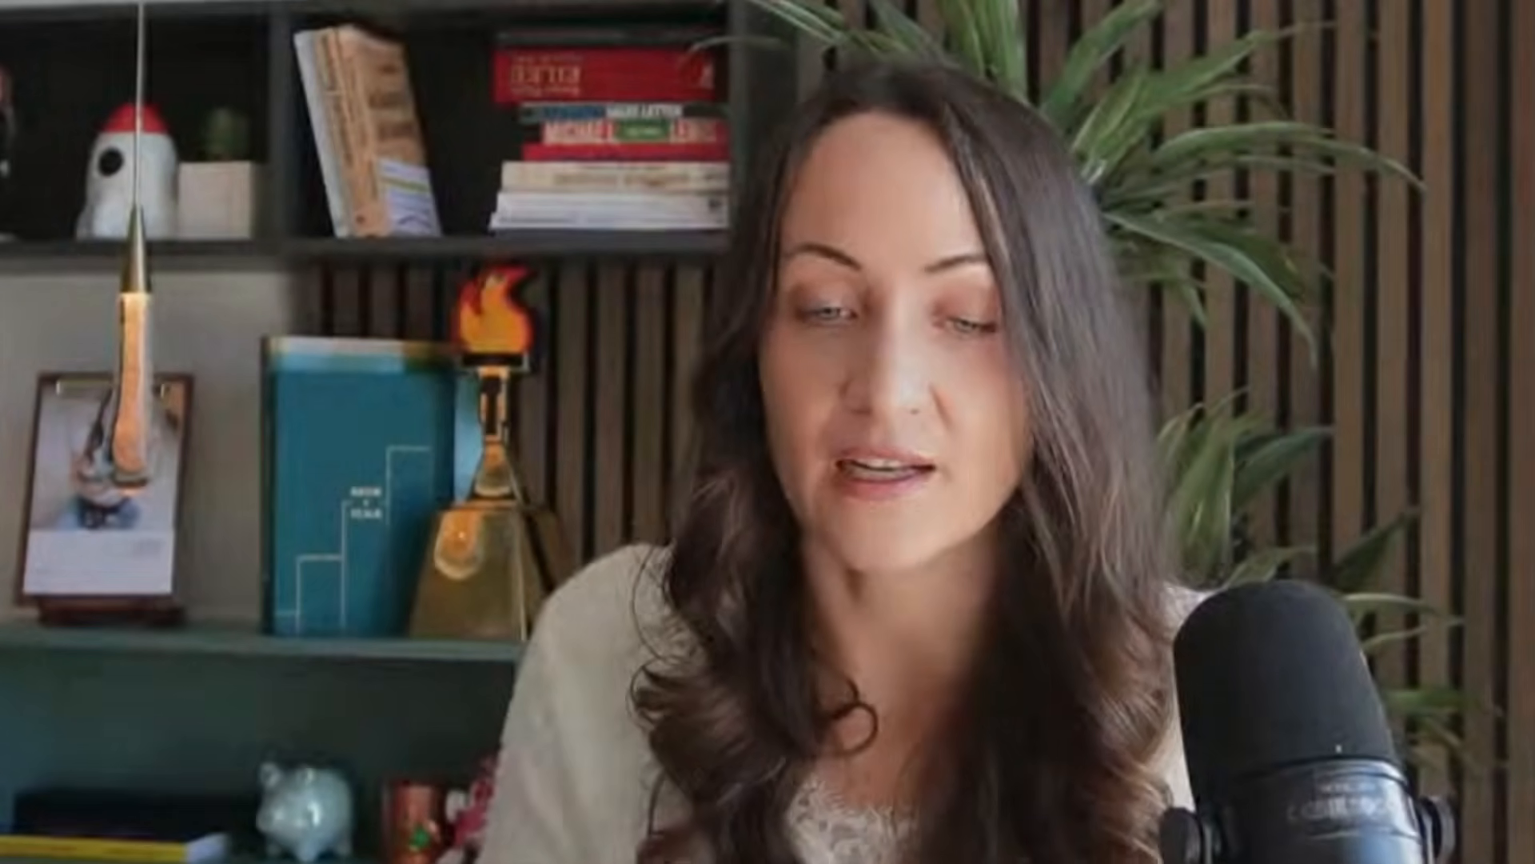